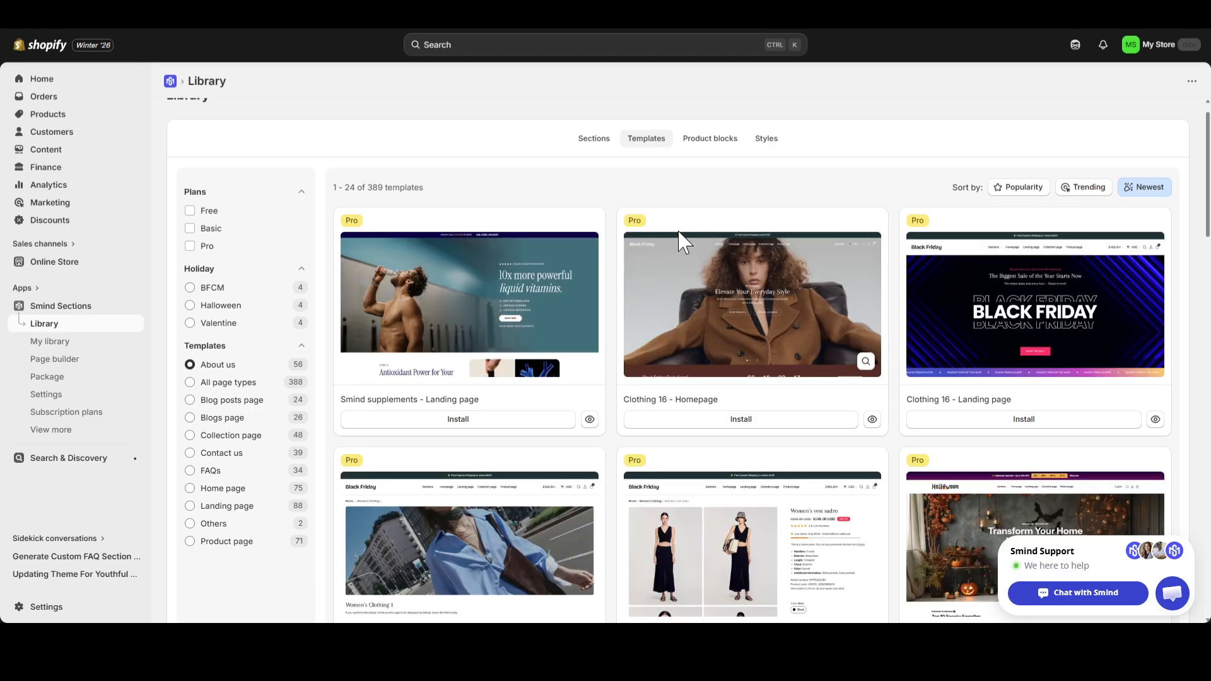
Filter the template library to home page templates and browse the available designs.
click(214, 489)
scroll(515, 322, down, 1)
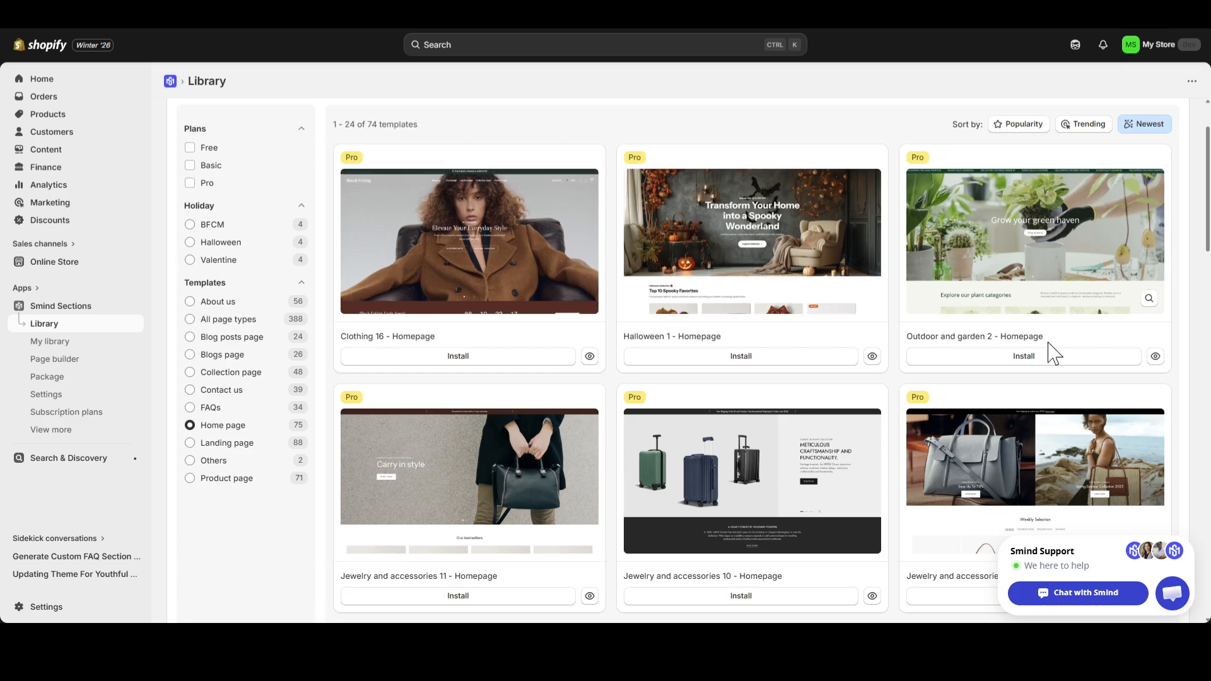
scroll(1049, 369, down, 3)
scroll(681, 321, down, 4)
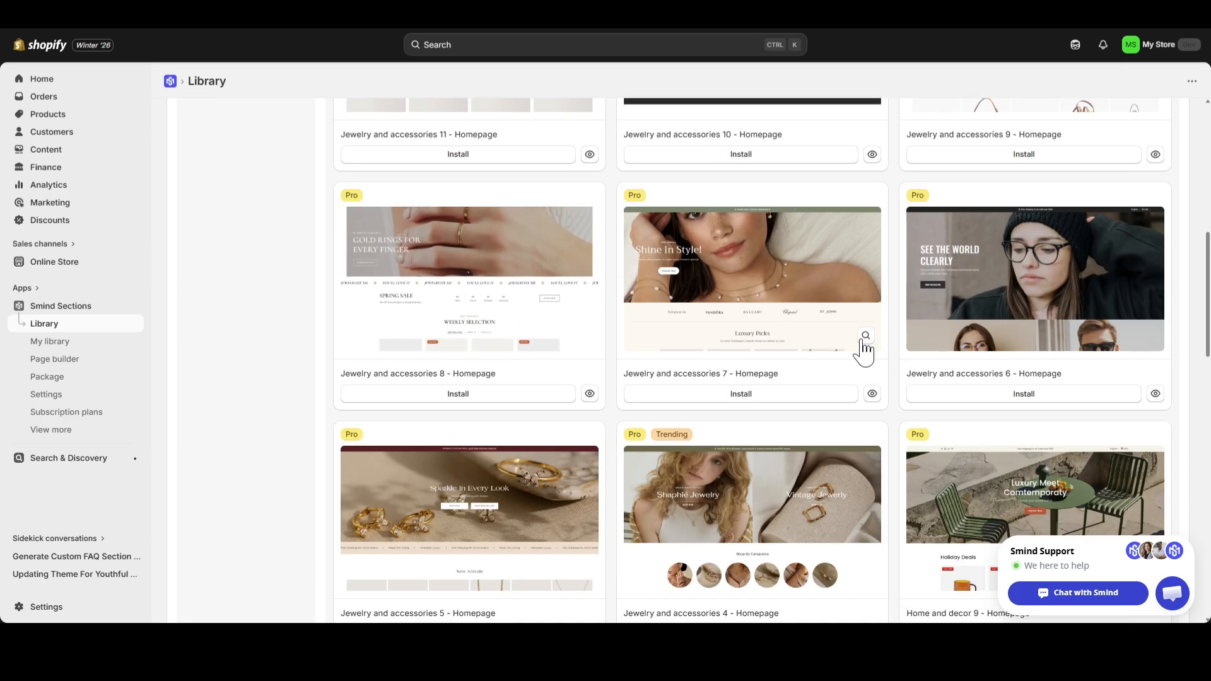
scroll(864, 343, down, 4)
scroll(719, 397, up, 10)
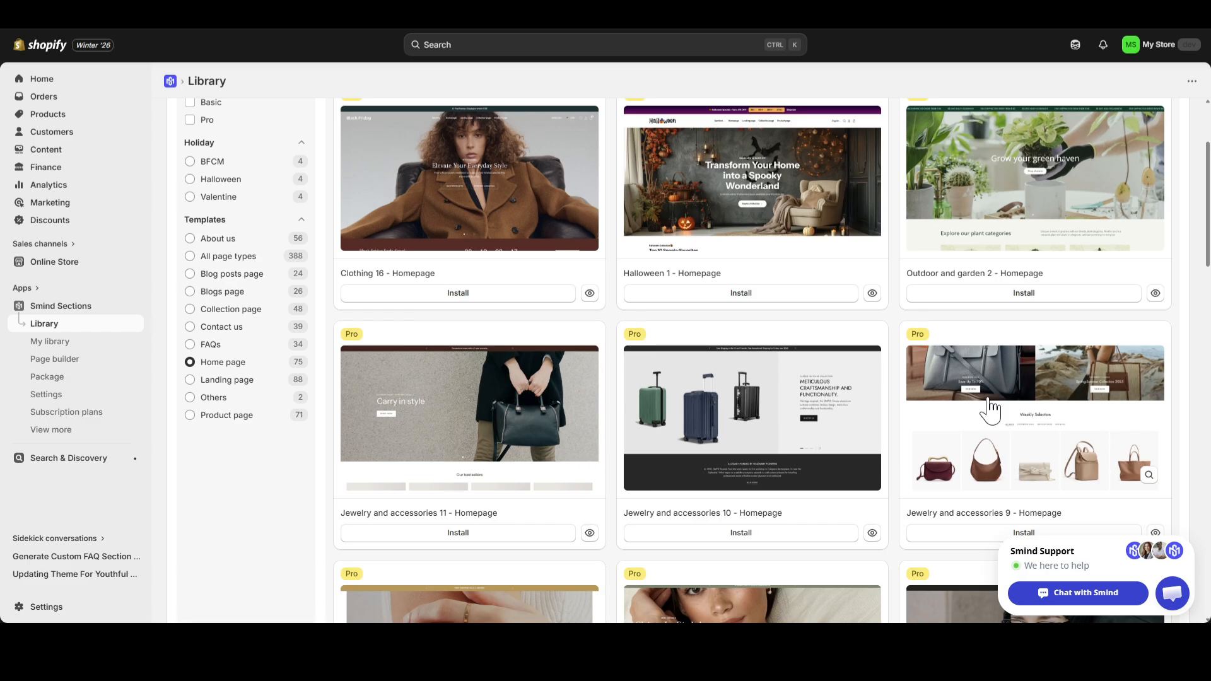
Preview the full "Jewelry and accessories 9 - Homepage" template, then close the preview.
click(989, 404)
scroll(849, 404, down, 6)
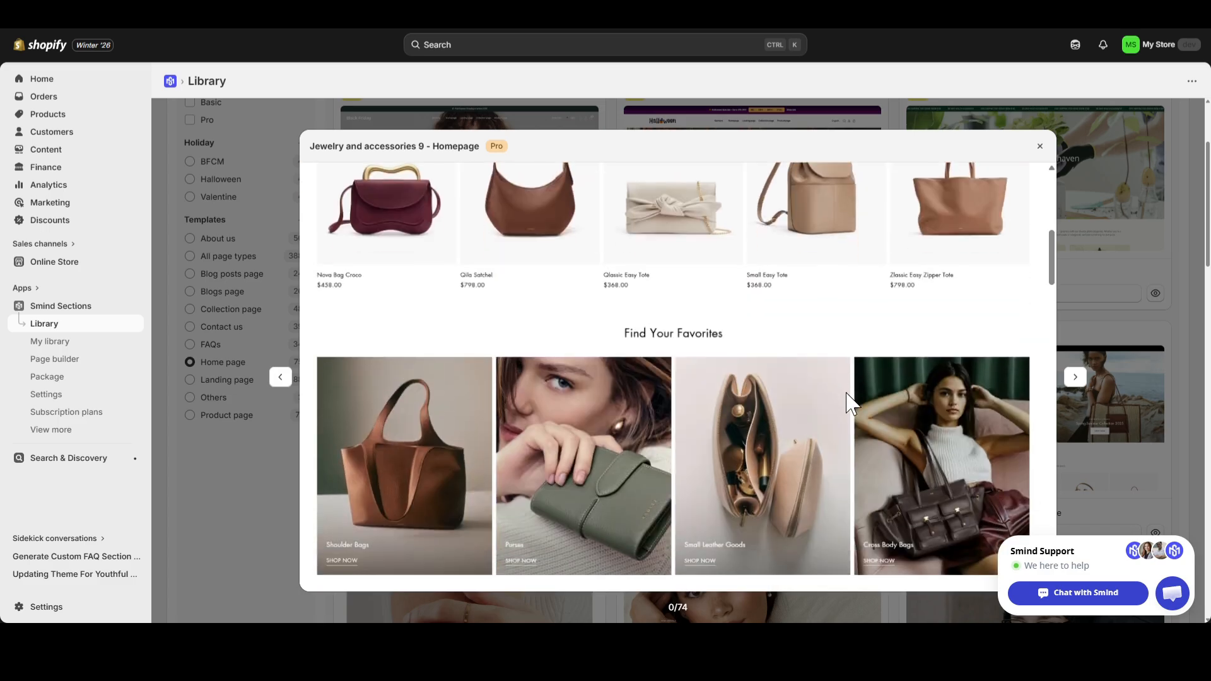
scroll(846, 393, down, 15)
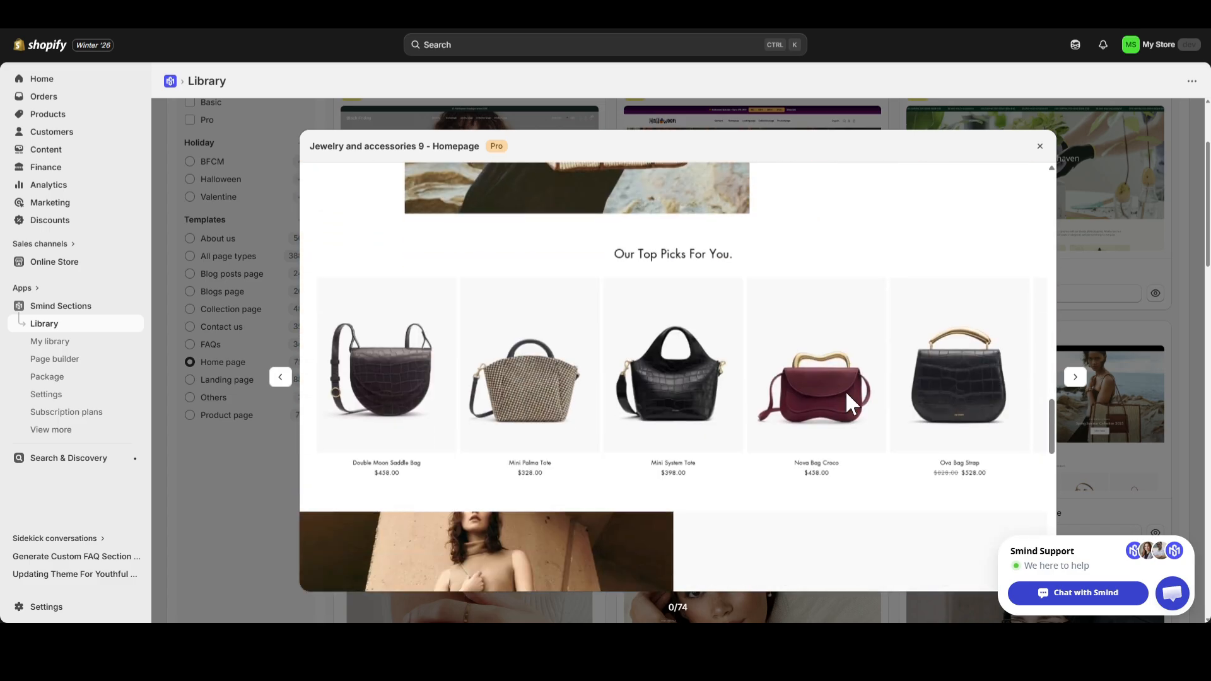
scroll(846, 393, down, 15)
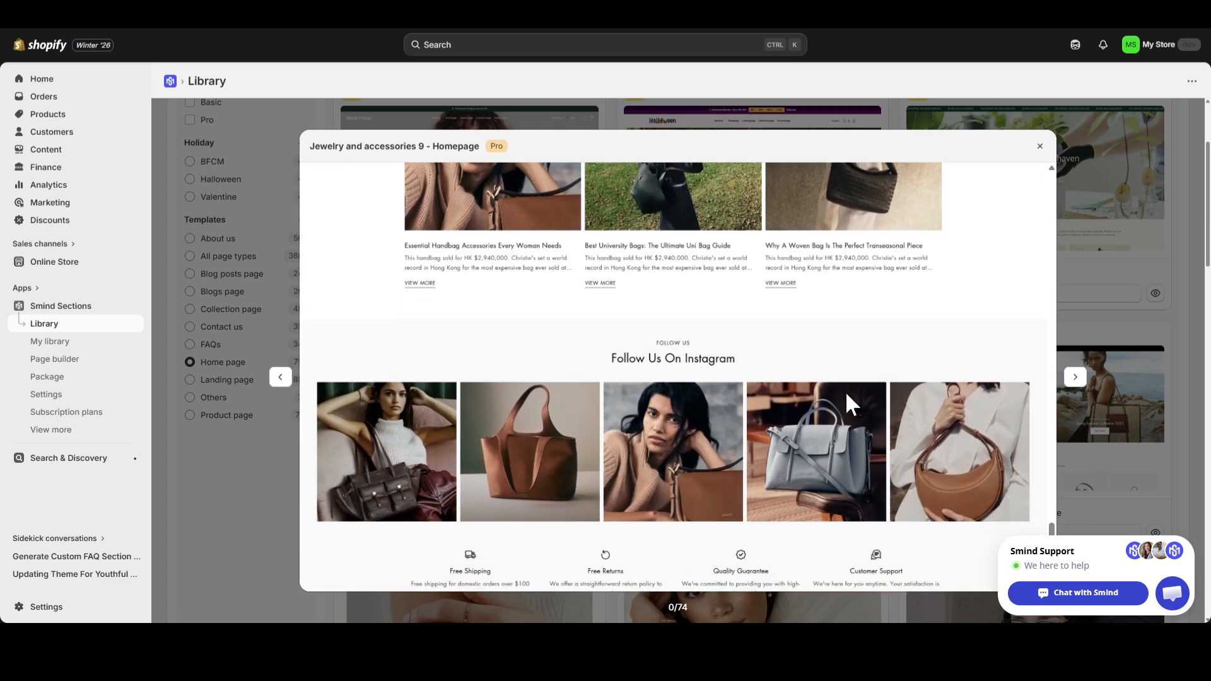
scroll(846, 393, down, 1)
click(1039, 147)
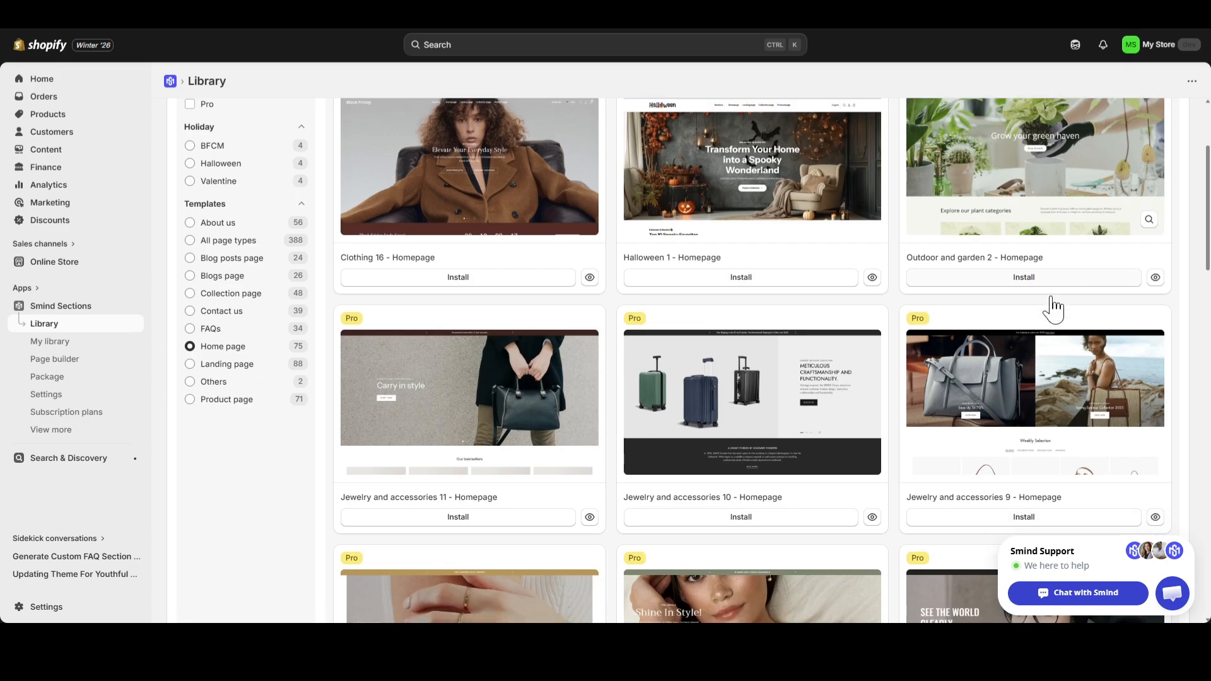
Install the "Jewelry and accessories 9 - Homepage" template with its default name and slug, and open it in the content editor.
scroll(1050, 307, down, 2)
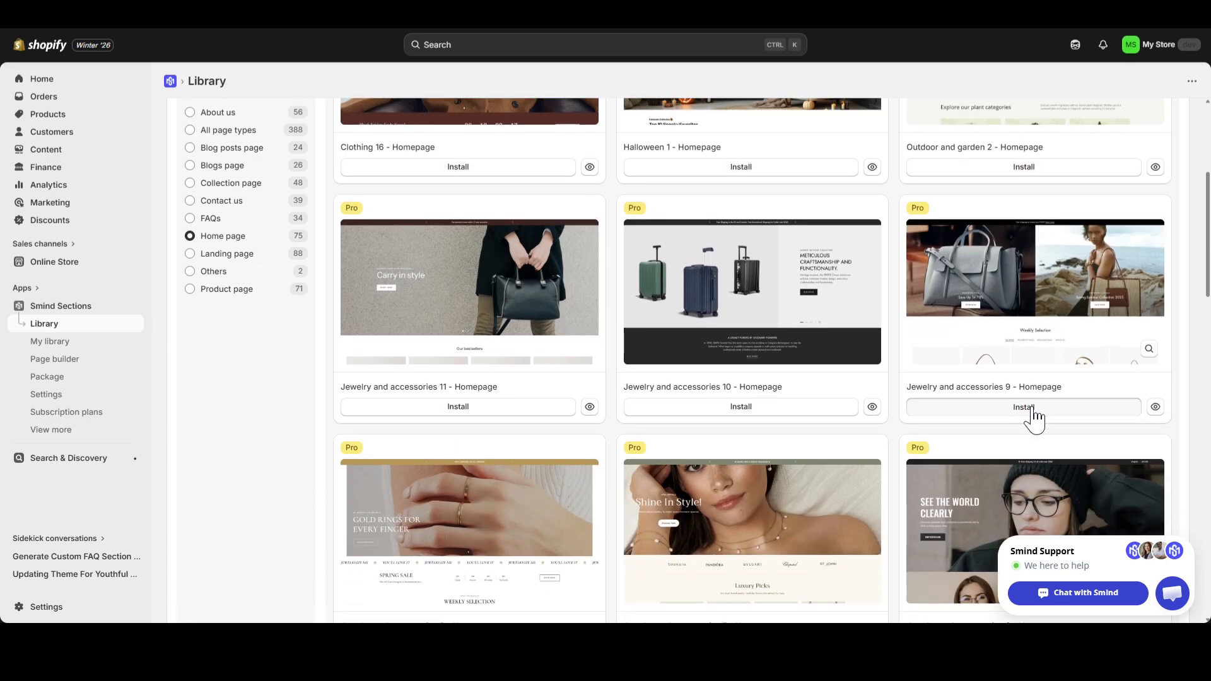
click(1031, 407)
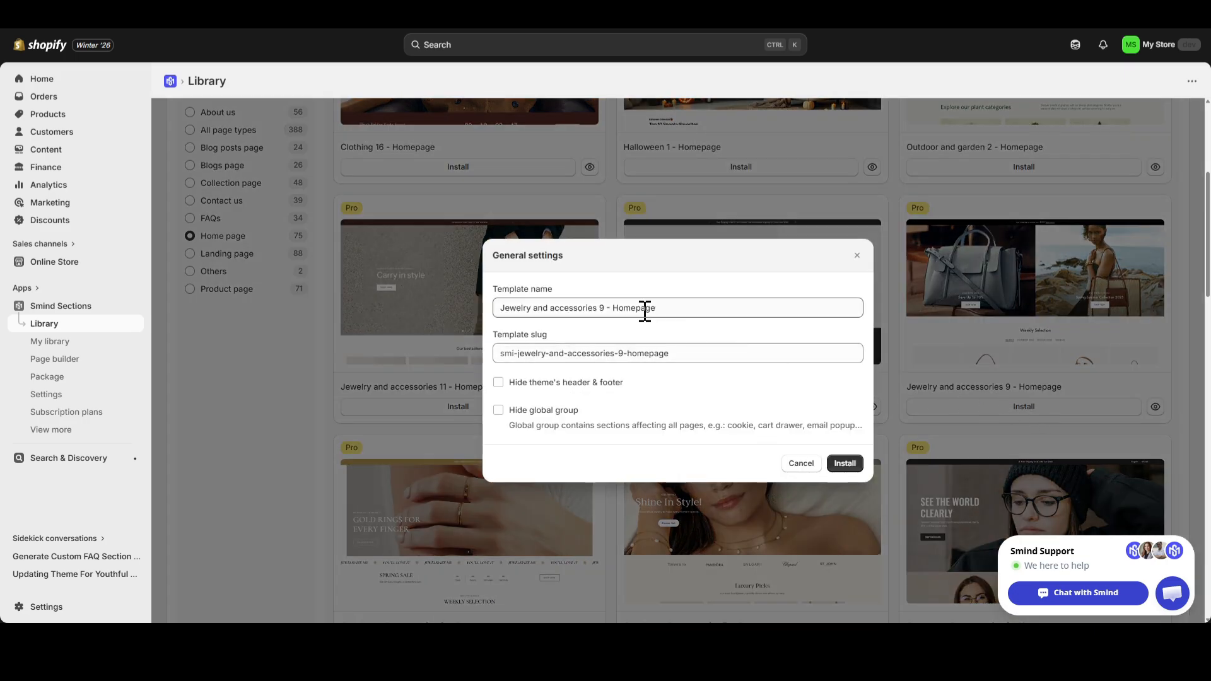
click(845, 464)
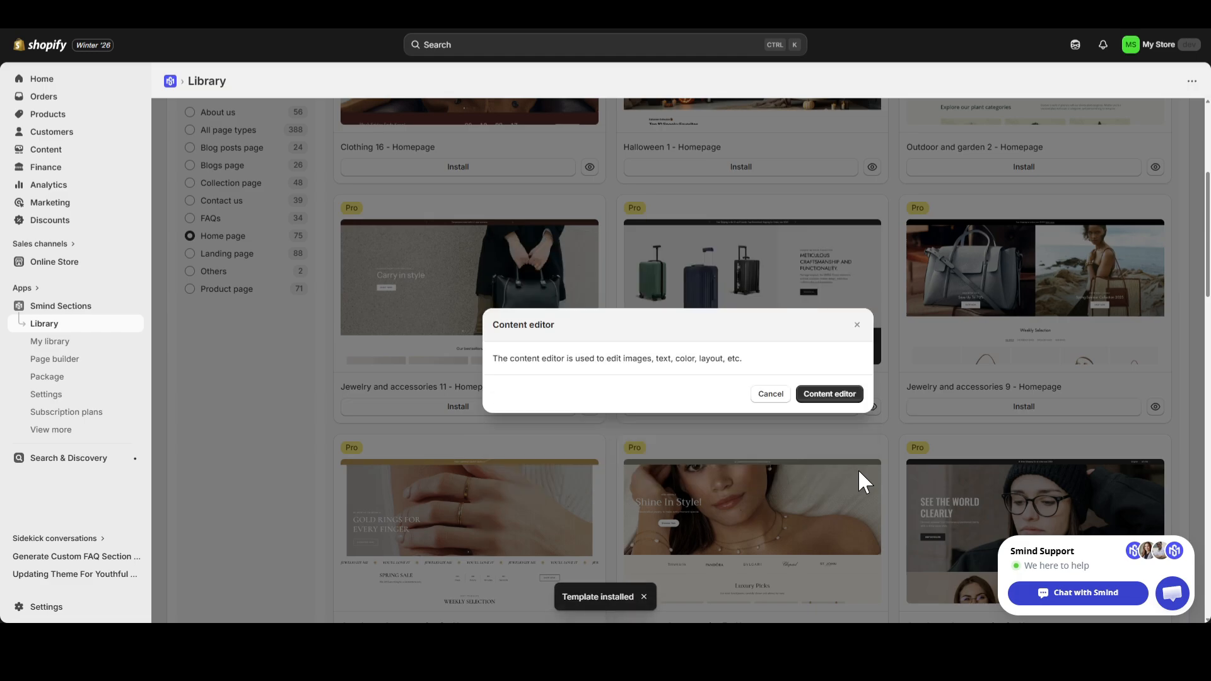
click(834, 397)
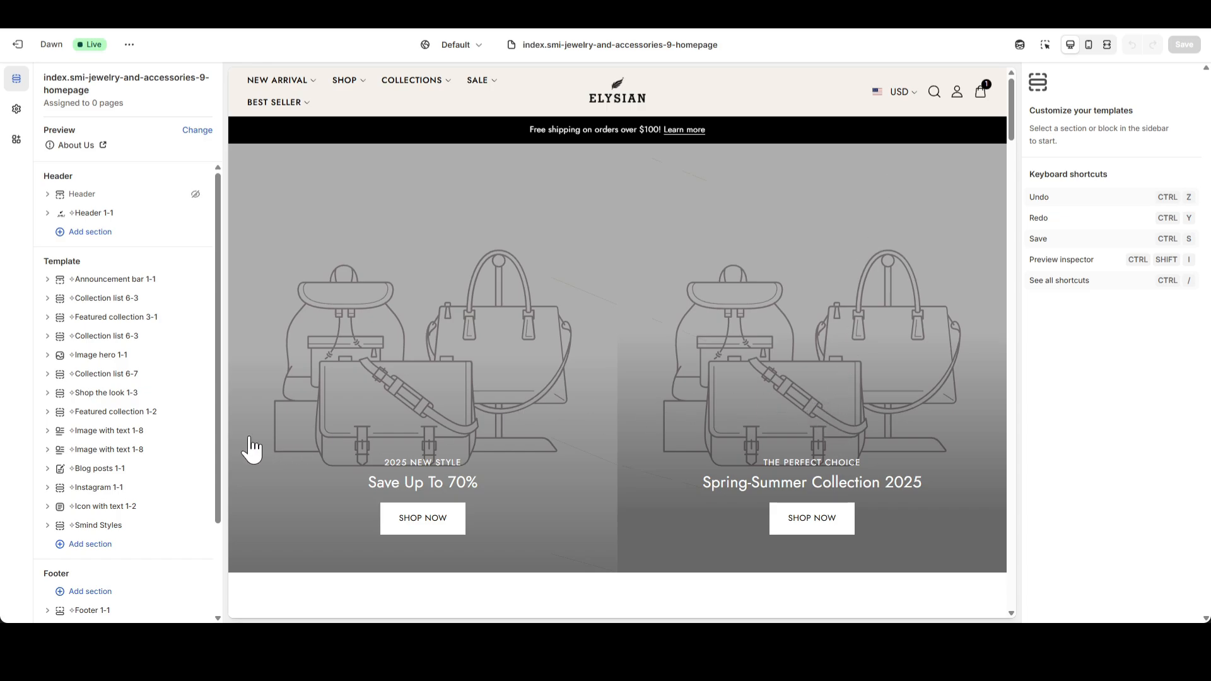
In the Colors block of Smind Styles, set the Scheme 1 background to #F5F1EB and check the page preview.
click(101, 526)
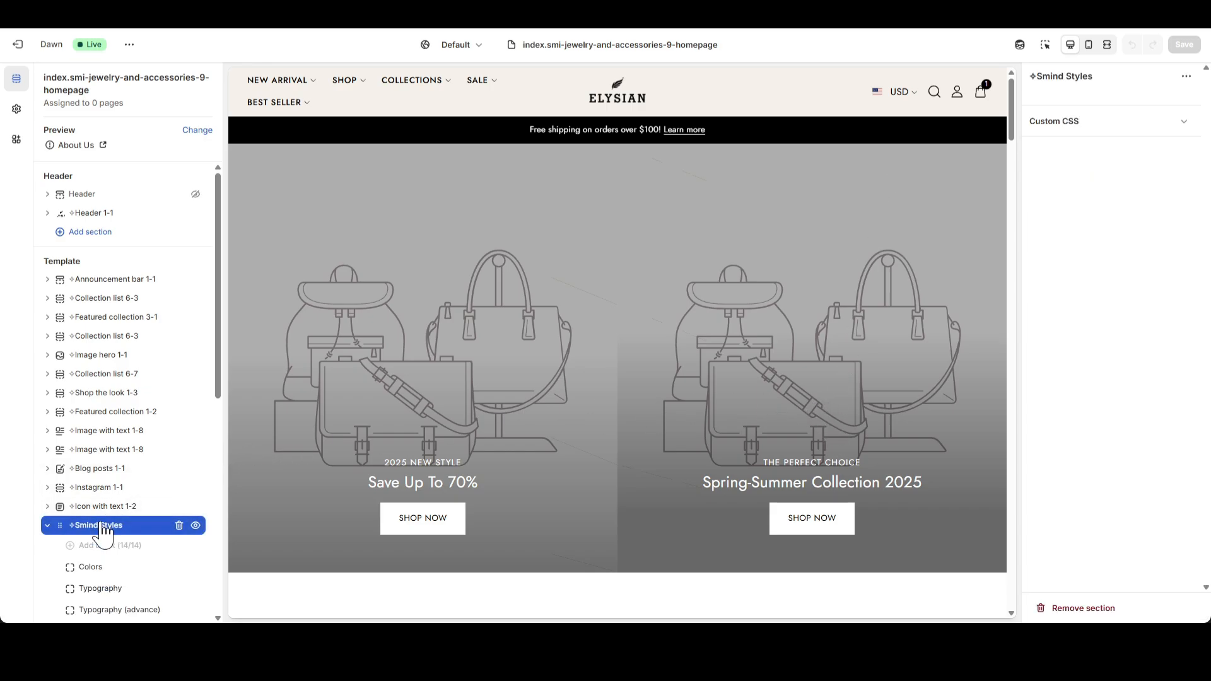
click(90, 567)
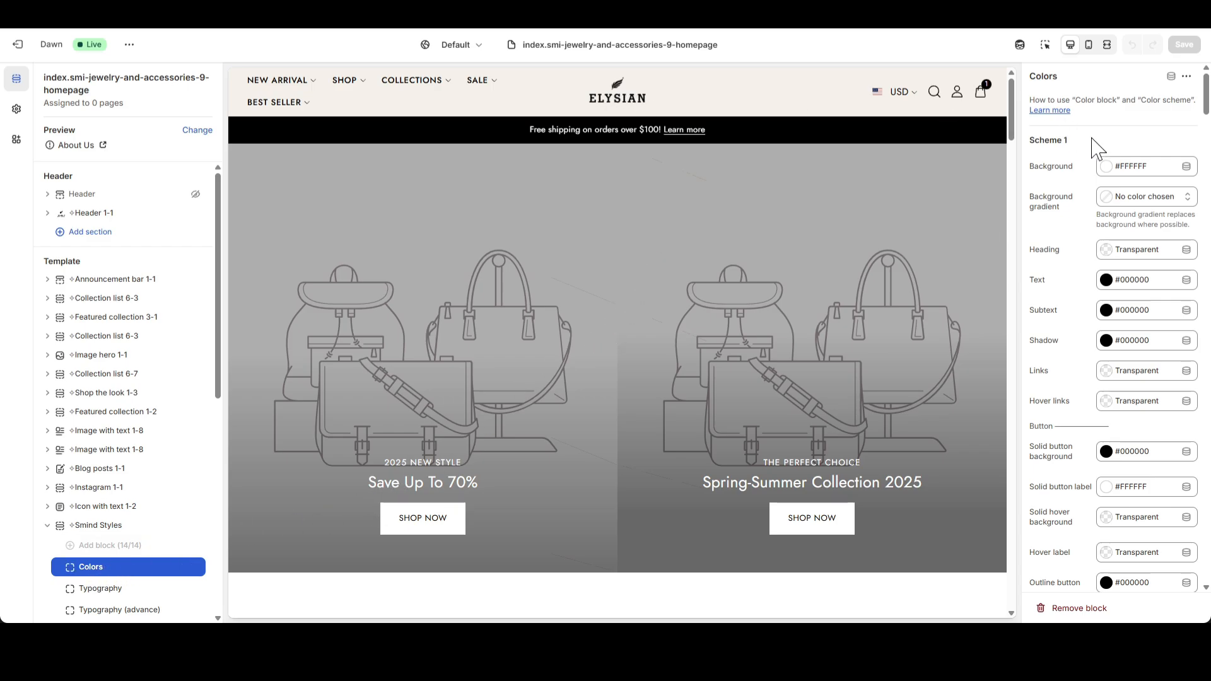
click(1103, 169)
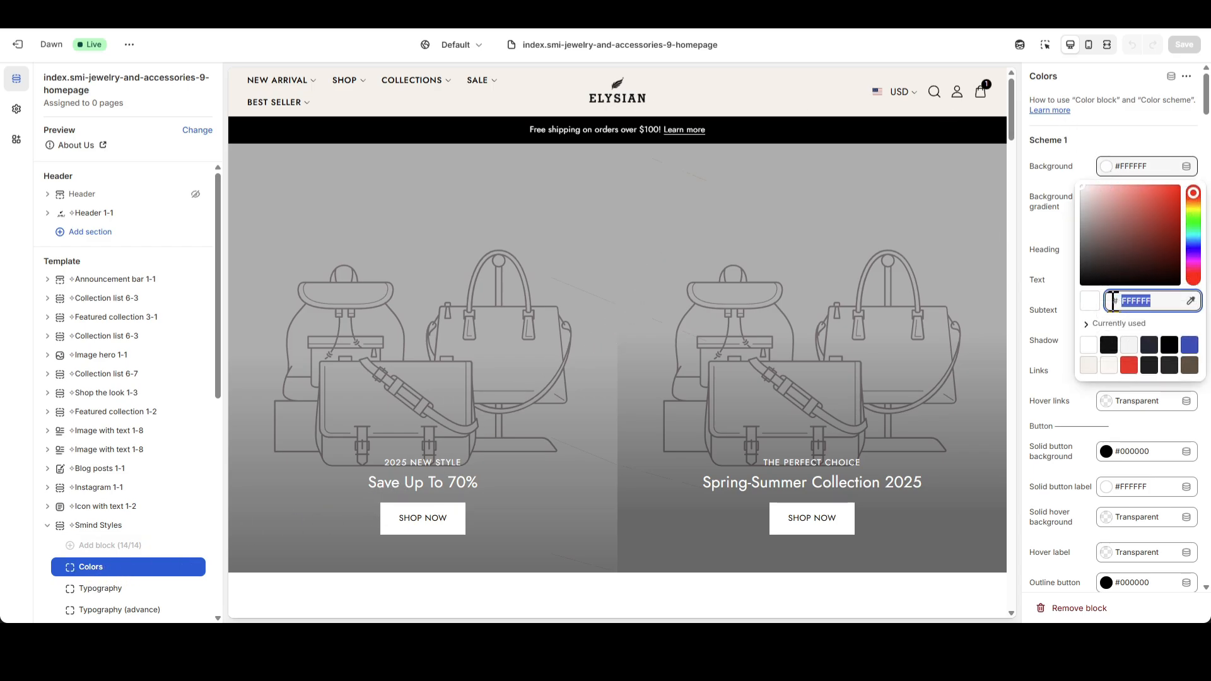
text(F5F1EB)
click(1062, 274)
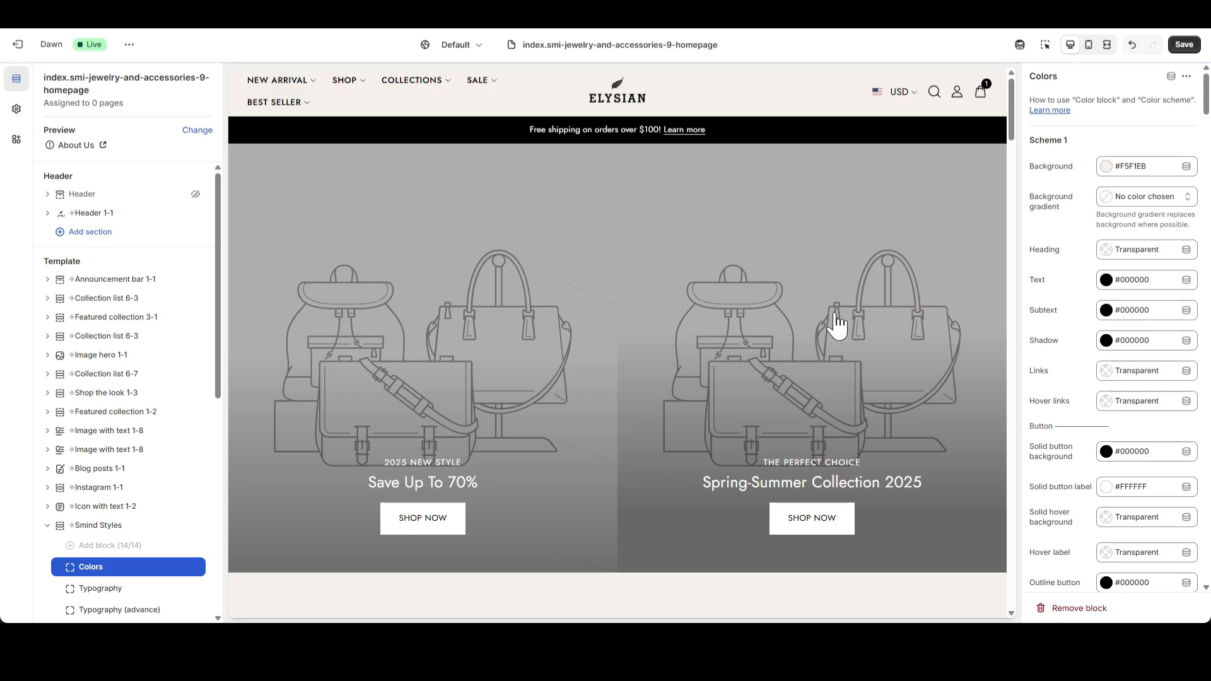
scroll(837, 325, down, 15)
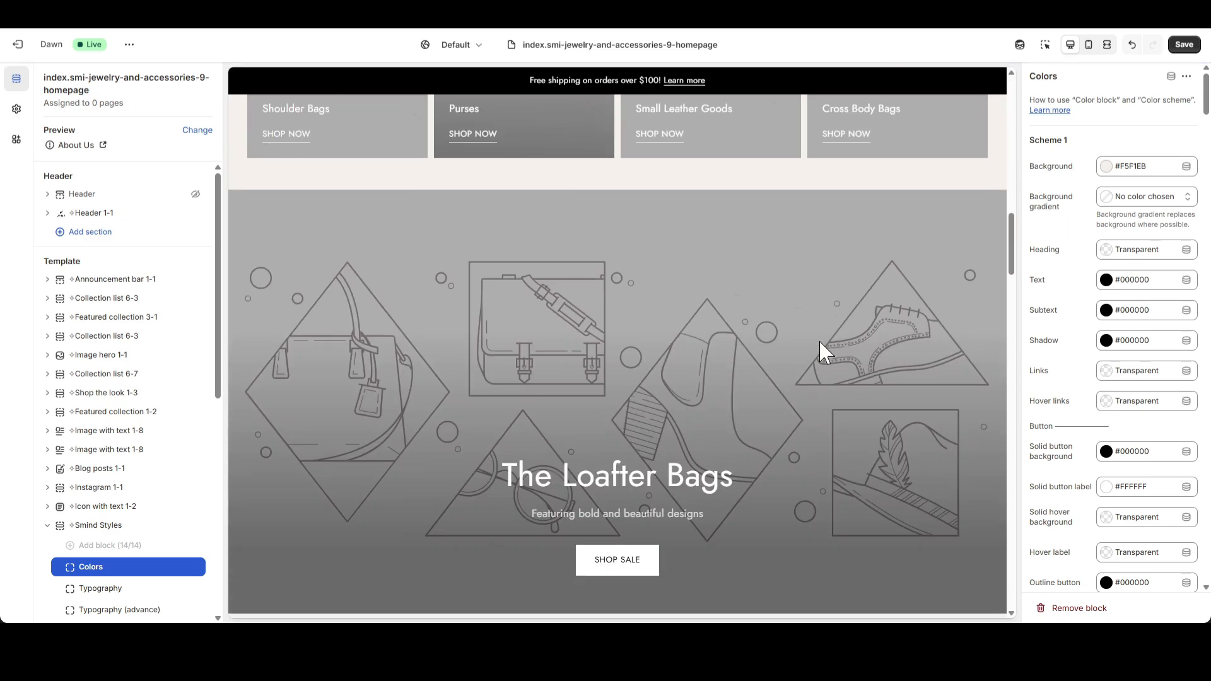
scroll(819, 340, up, 15)
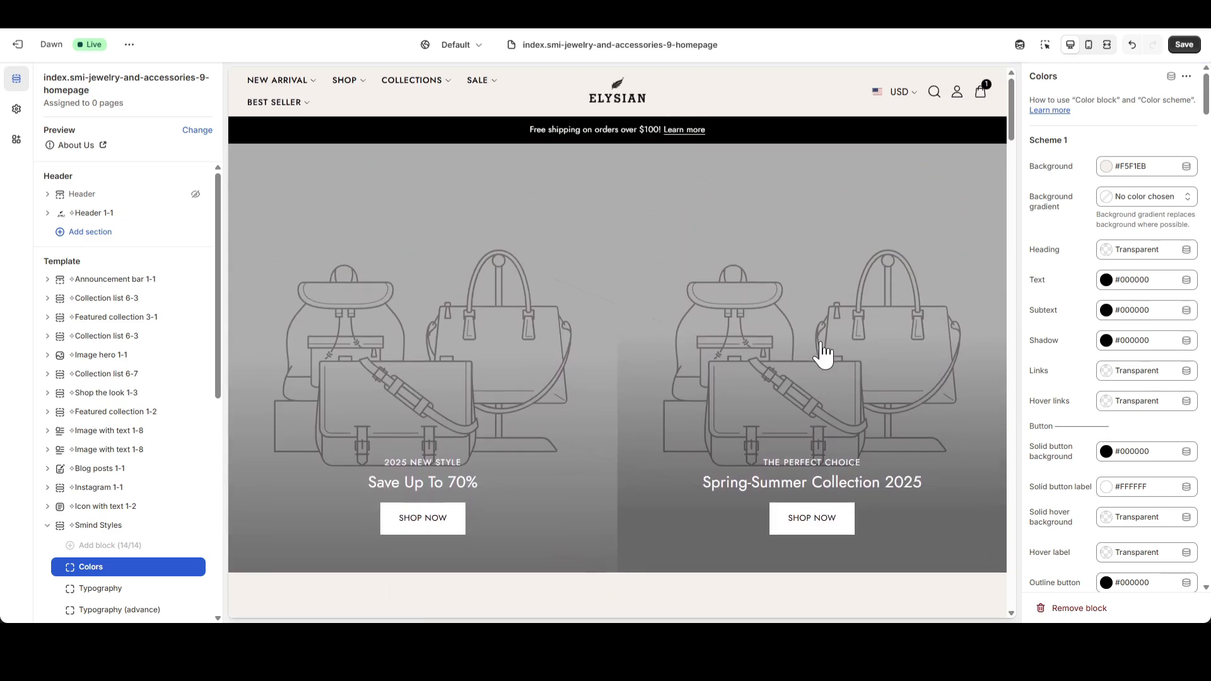
Set the Scheme 1 text color to #444444 and check it on the Weekly Selection section.
click(1110, 280)
double_click(1138, 188)
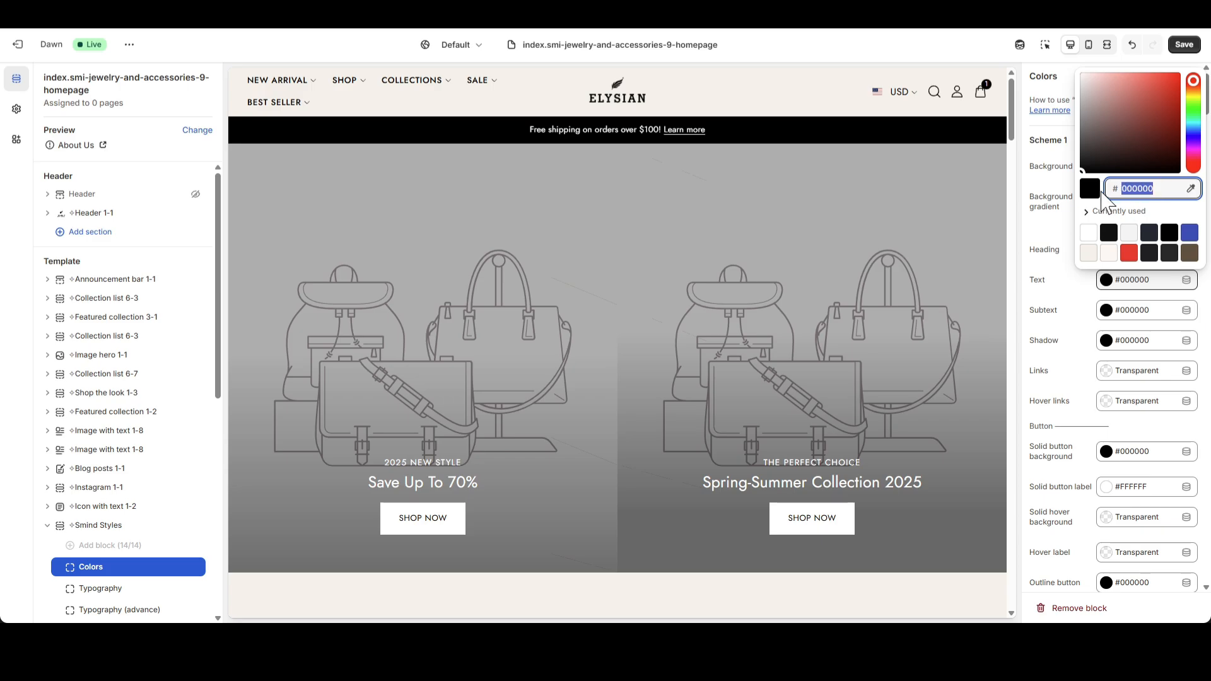
text(444444)
click(1058, 232)
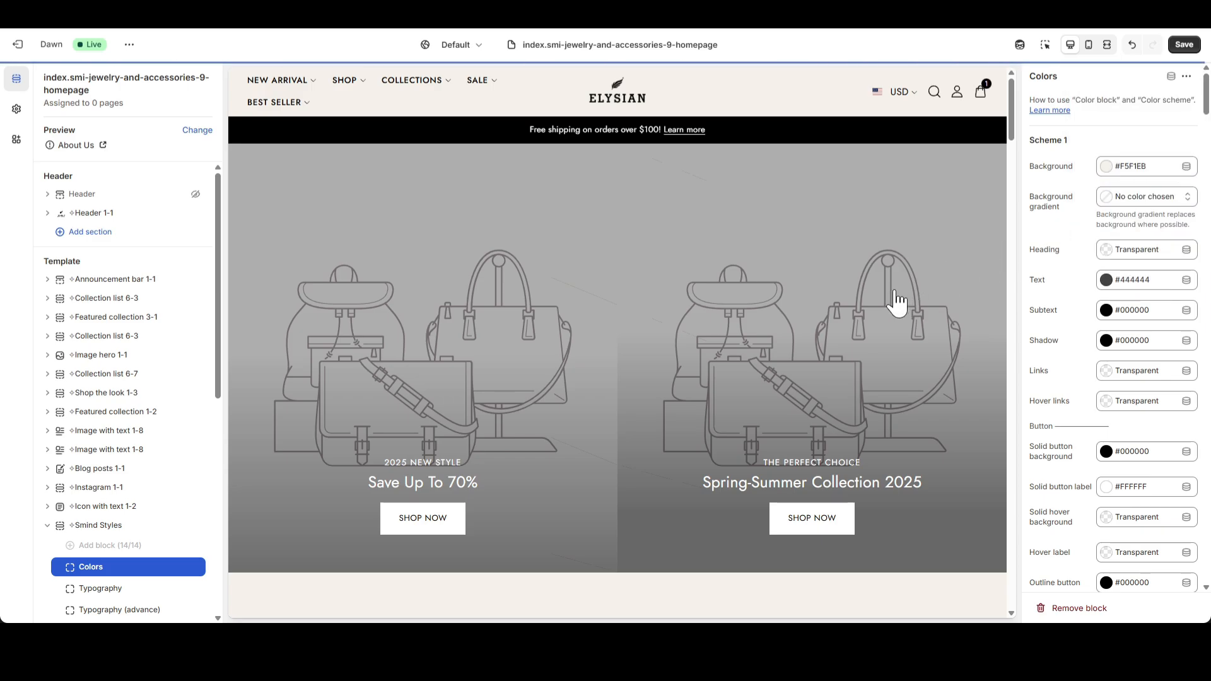
scroll(900, 303, down, 5)
scroll(902, 301, down, 2)
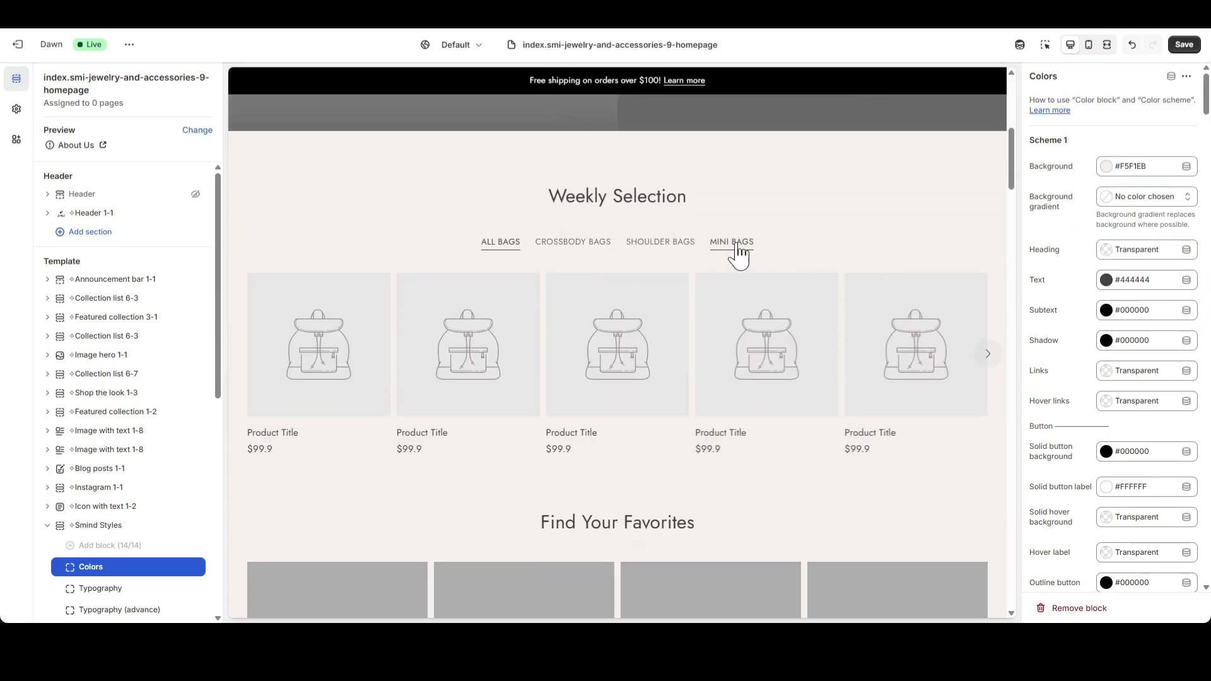
In the Typography block of Smind Styles, set the headings font family to Manrope.
scroll(145, 480, down, 2)
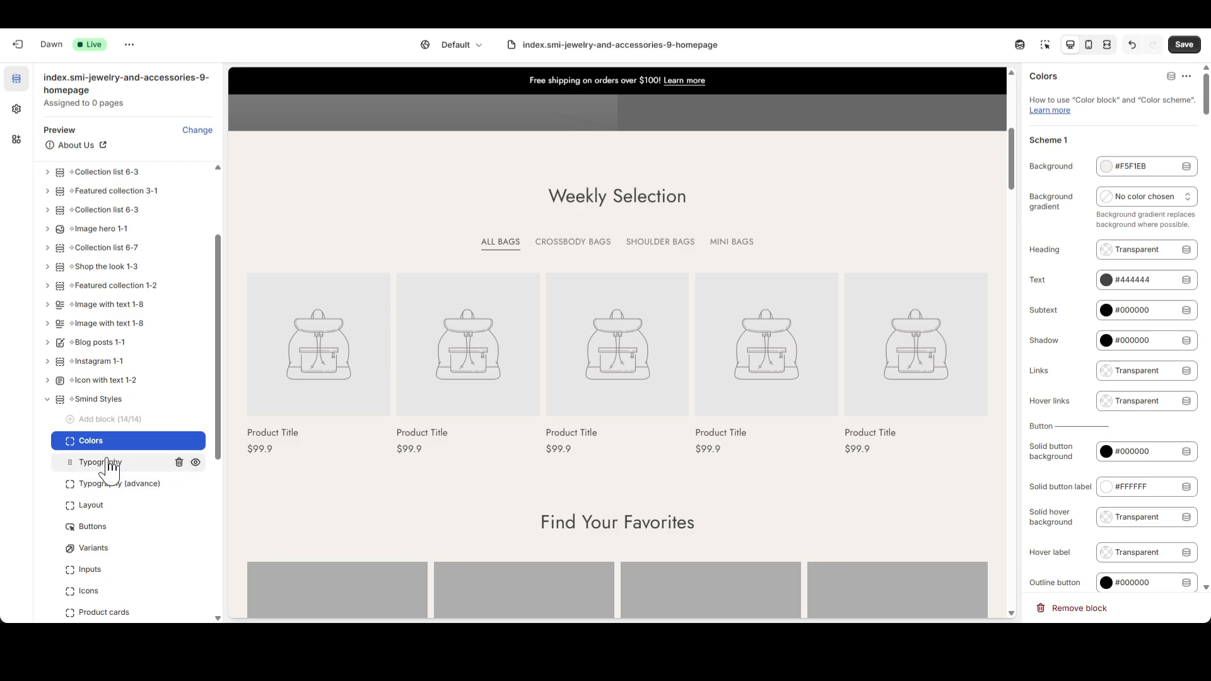
click(104, 462)
scroll(833, 342, up, 7)
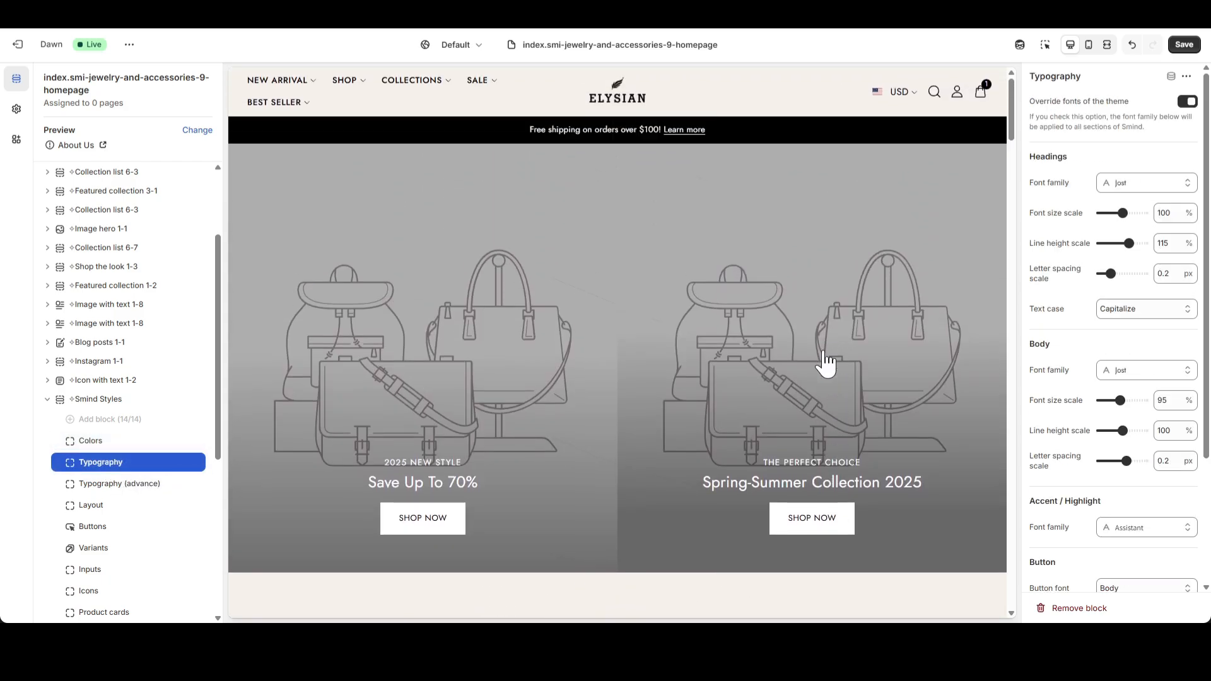
click(1174, 183)
click(1084, 109)
text(Manrope)
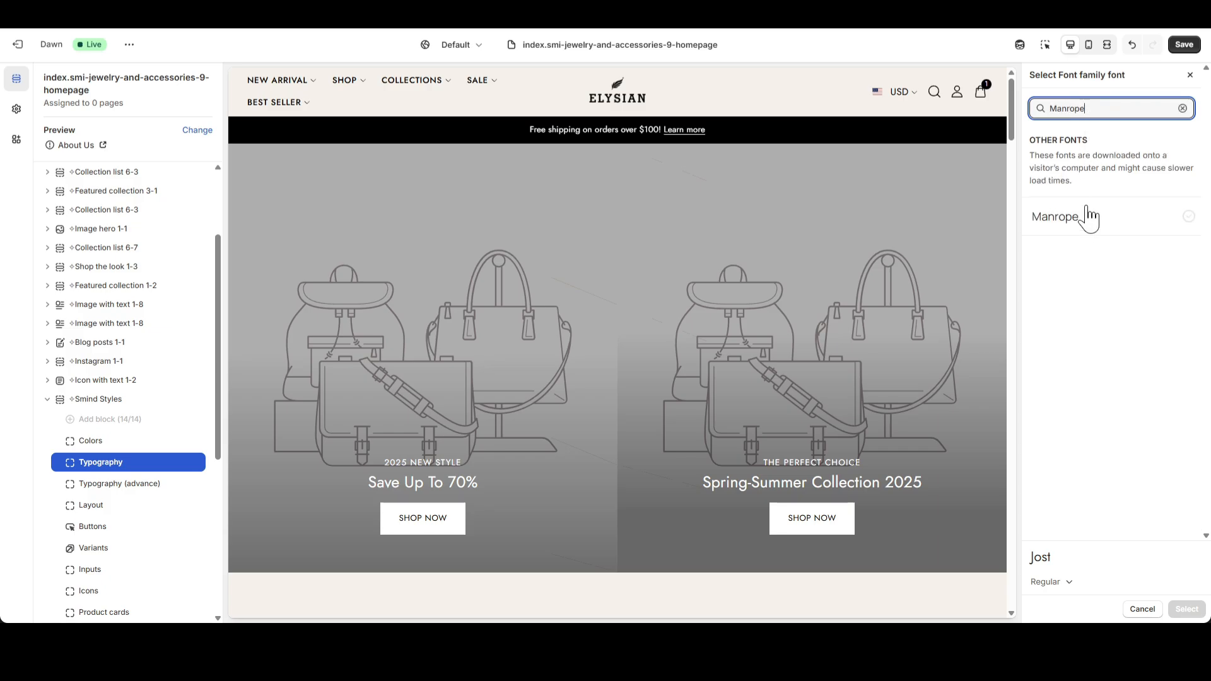
click(1089, 217)
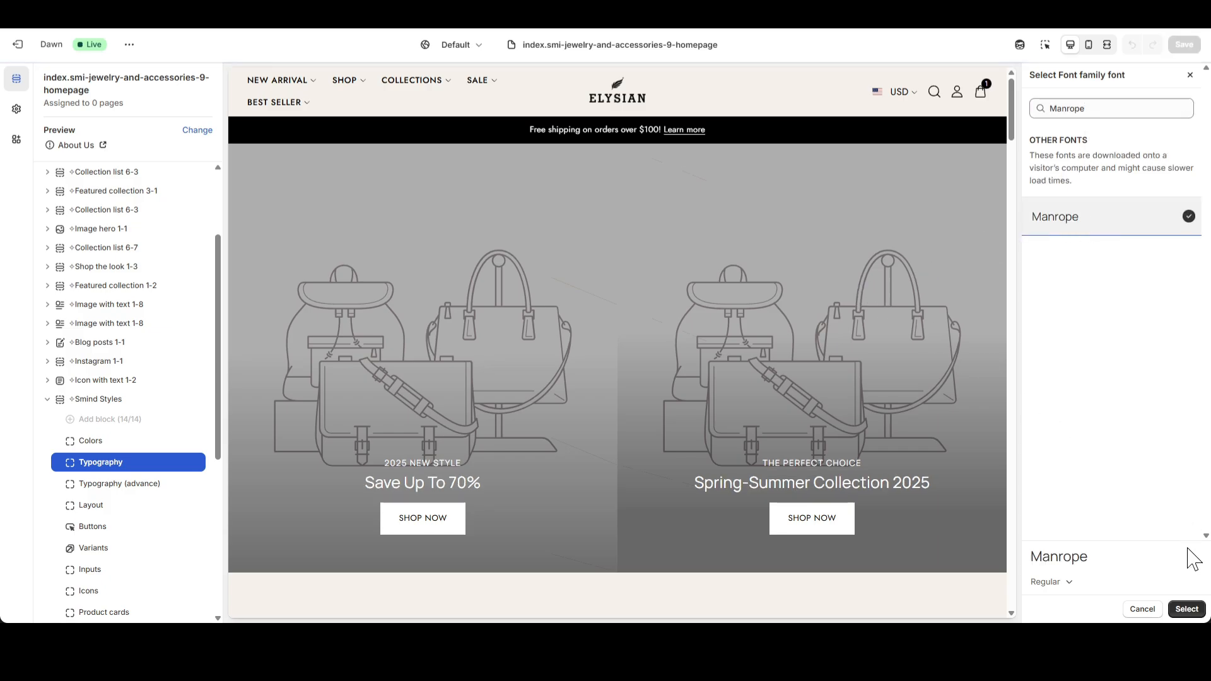
click(1186, 609)
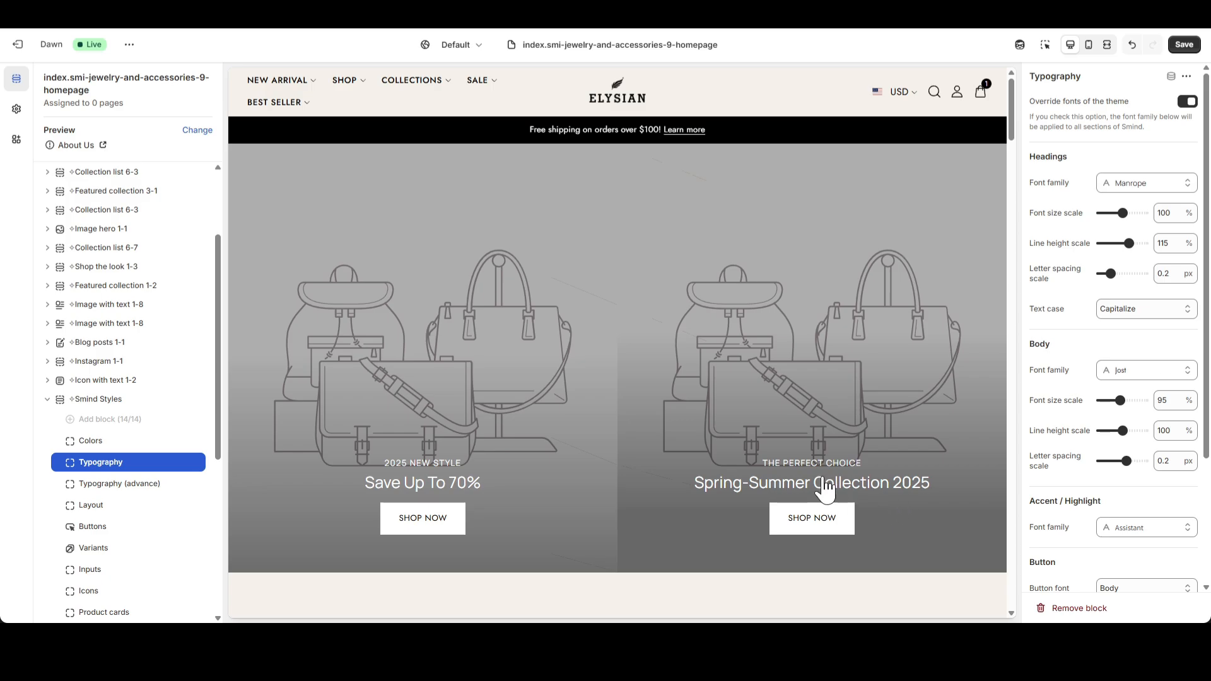
Set the body font family to Manrope and check the text in the page preview.
click(1129, 370)
click(1098, 108)
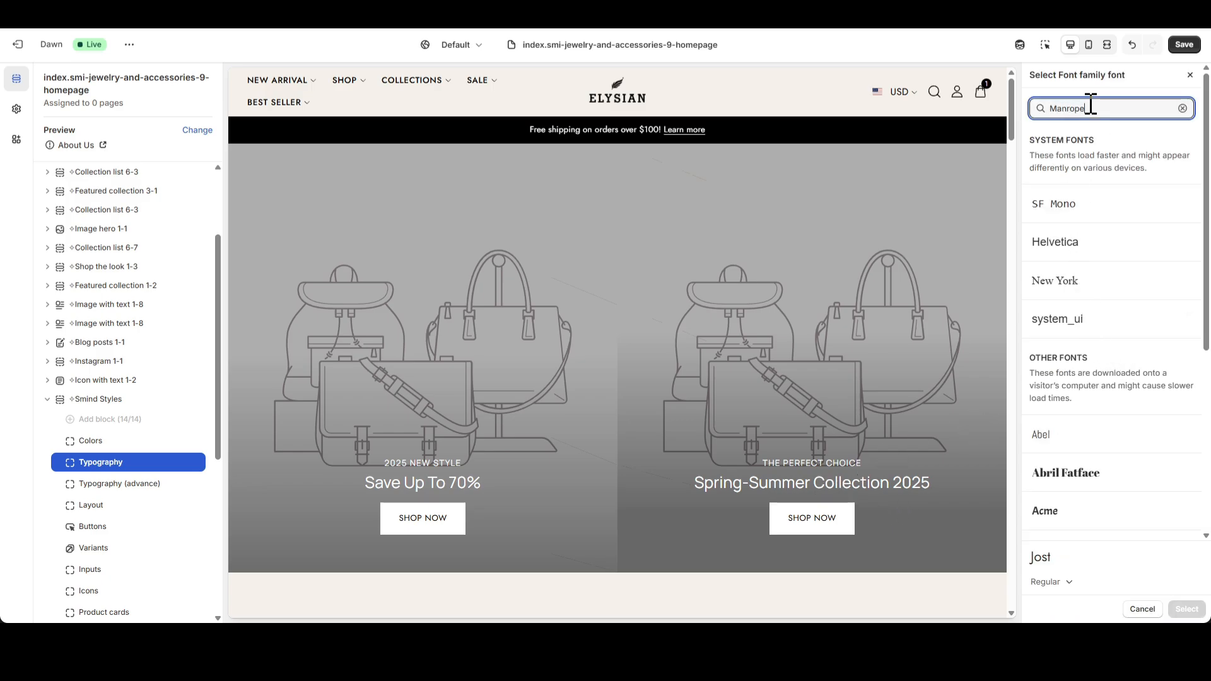
click(1075, 213)
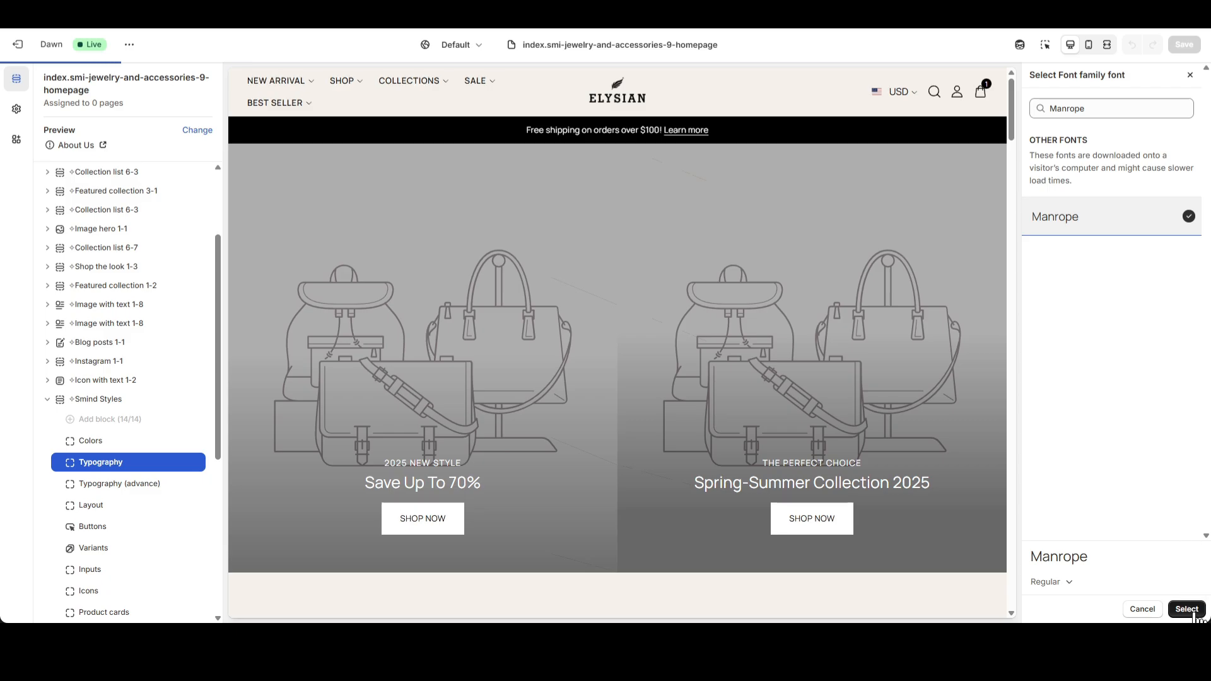
click(1186, 608)
scroll(883, 386, down, 8)
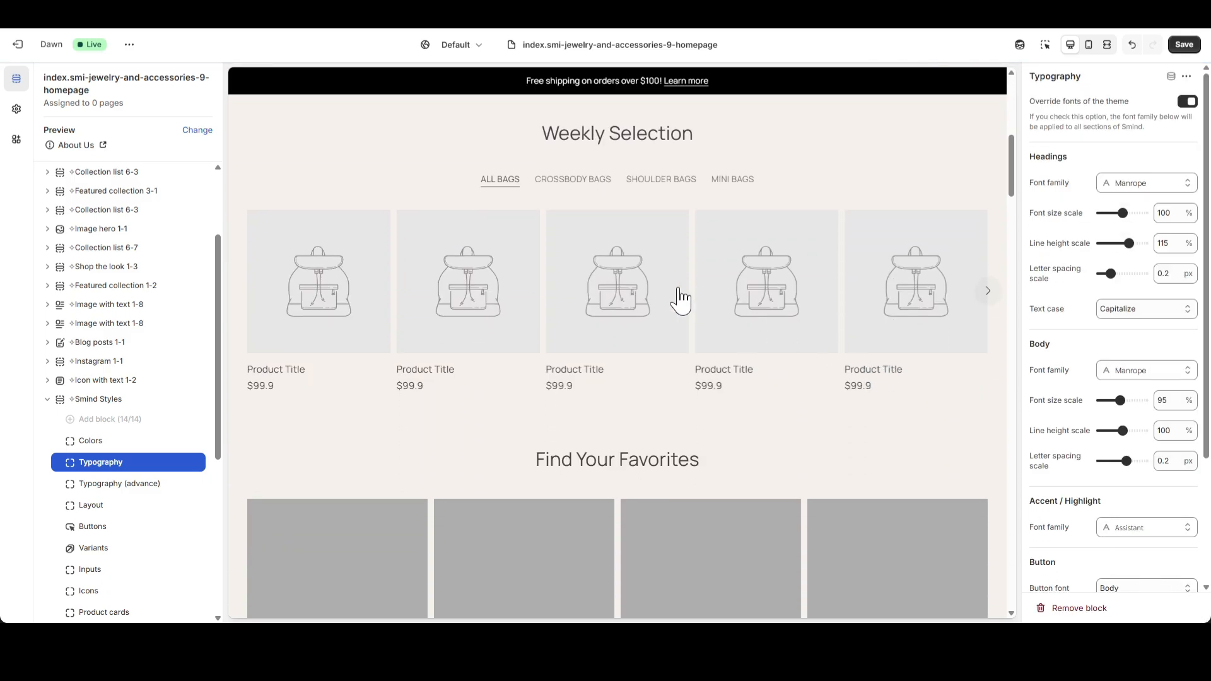
scroll(812, 276, up, 2)
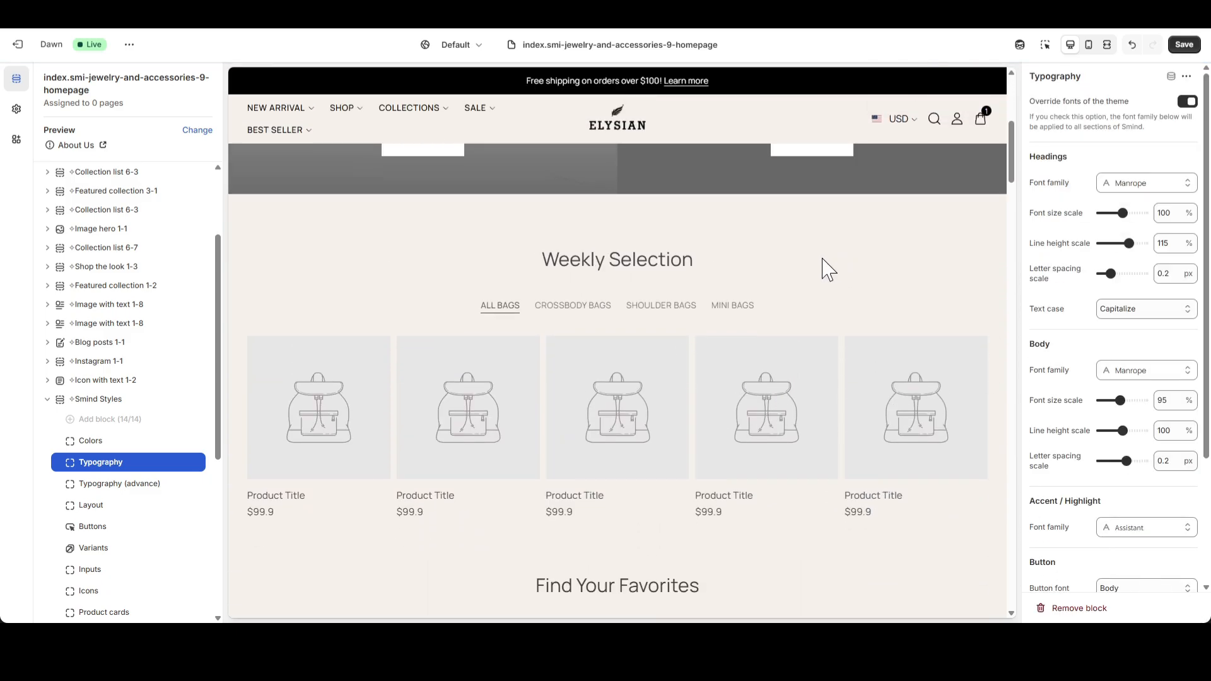
In the Typography (advance) block, set the desktop H3 size to 18 px and the desktop H4 size to 16 px.
click(95, 486)
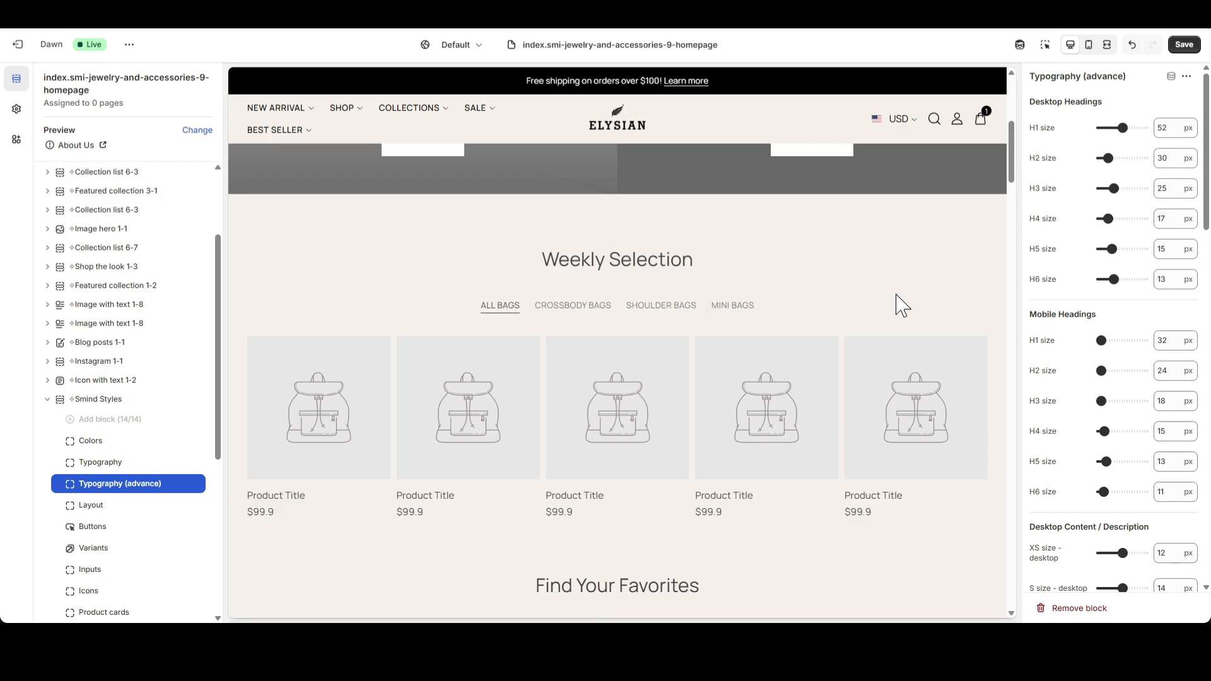
scroll(902, 306, up, 5)
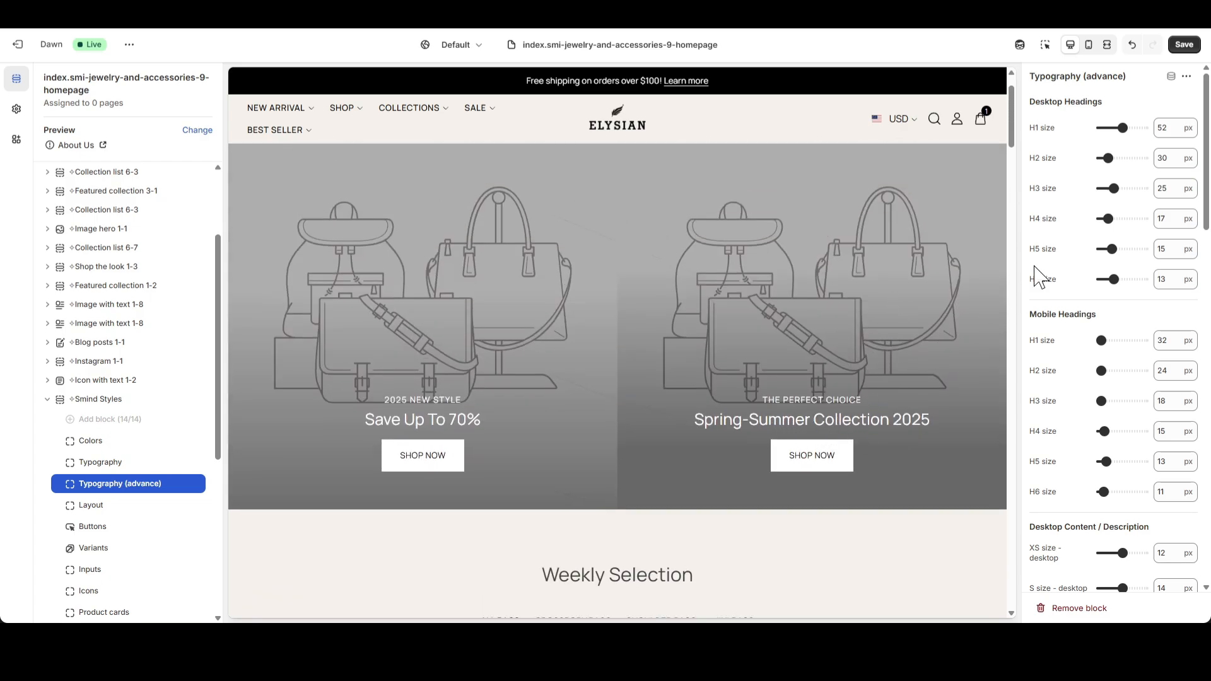
double_click(1180, 191)
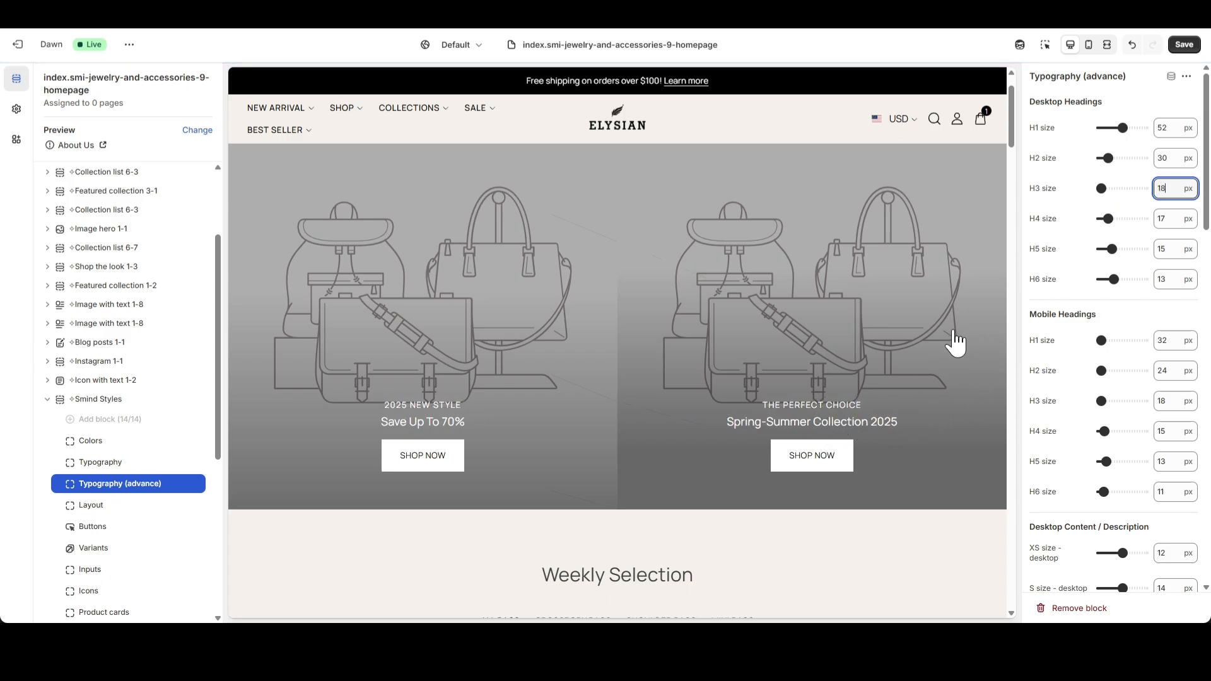
scroll(920, 344, down, 10)
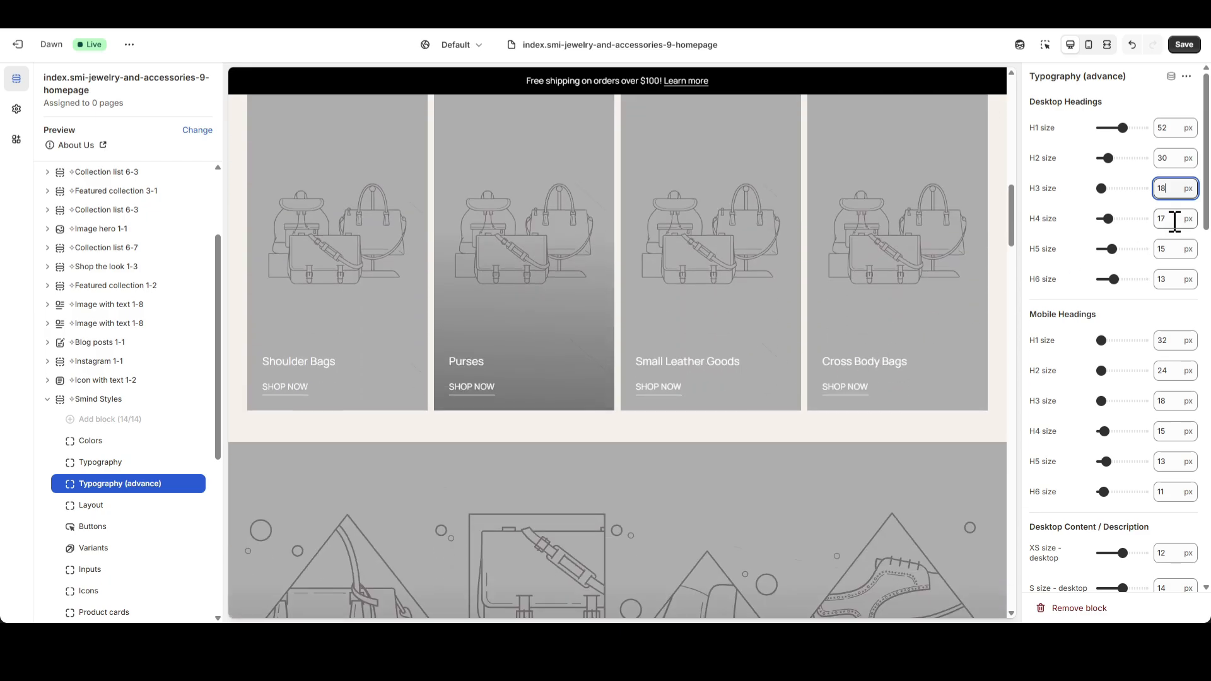
double_click(1175, 220)
click(950, 420)
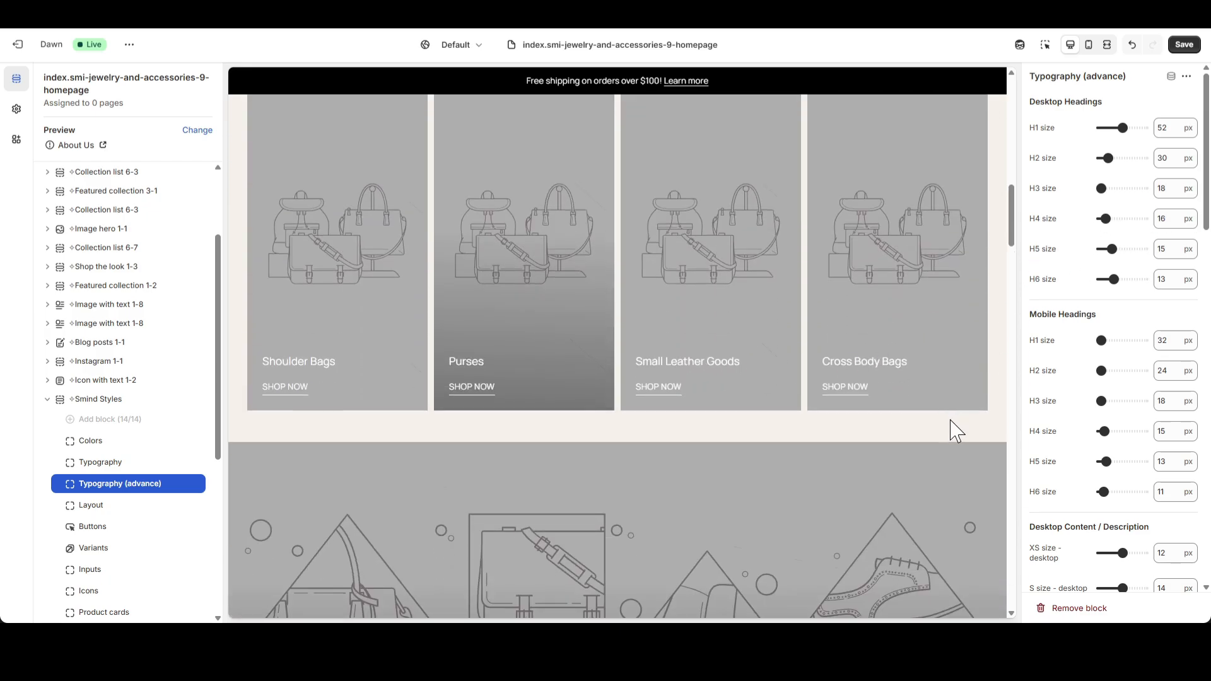
scroll(884, 391, down, 6)
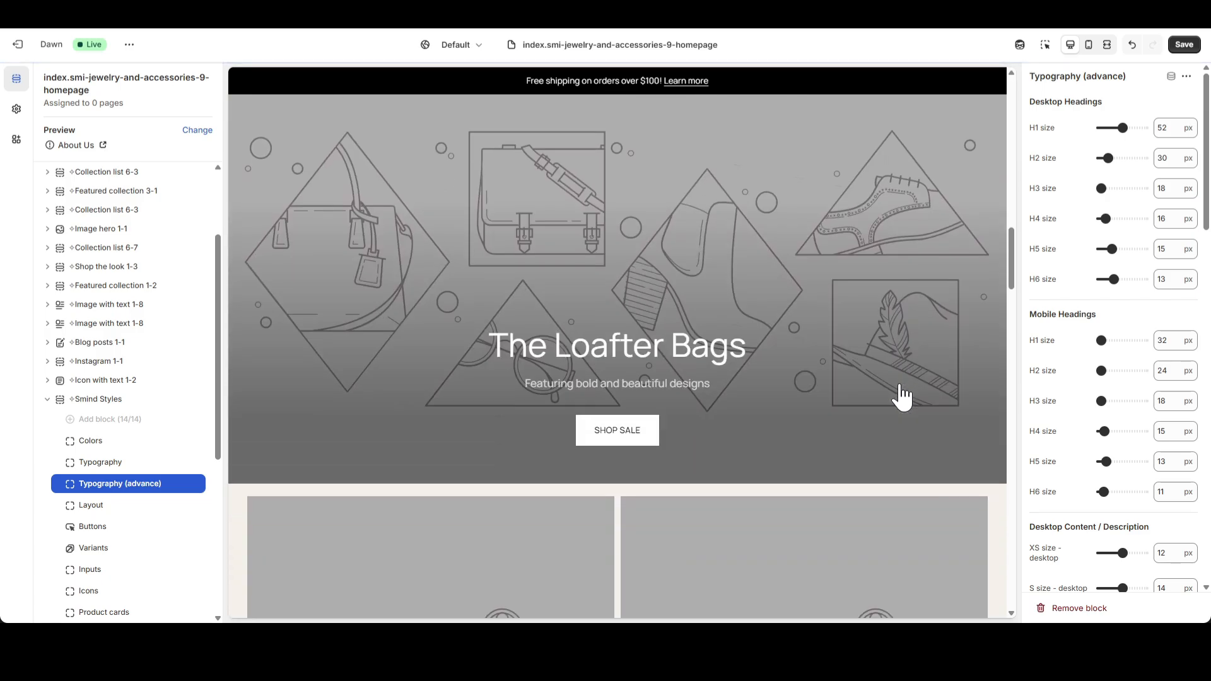
Set the desktop H5 heading size to 14 px in the Typography (advance) block.
scroll(901, 396, up, 10)
scroll(901, 396, up, 5)
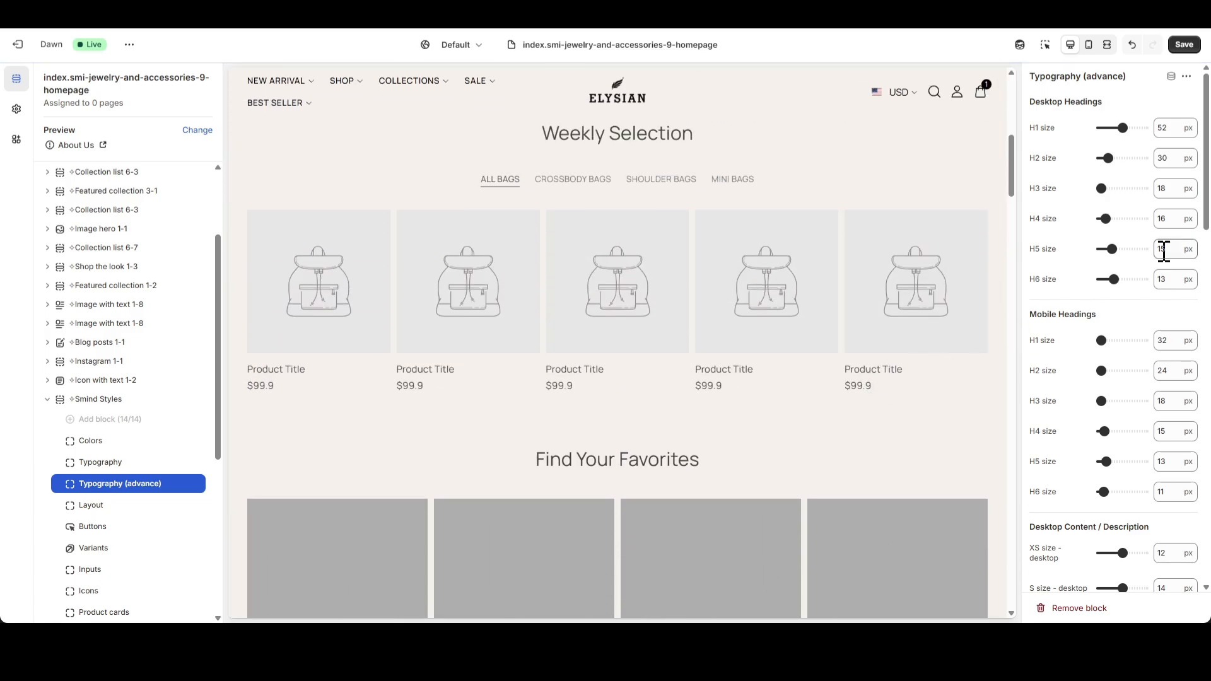
text(14)
click(902, 404)
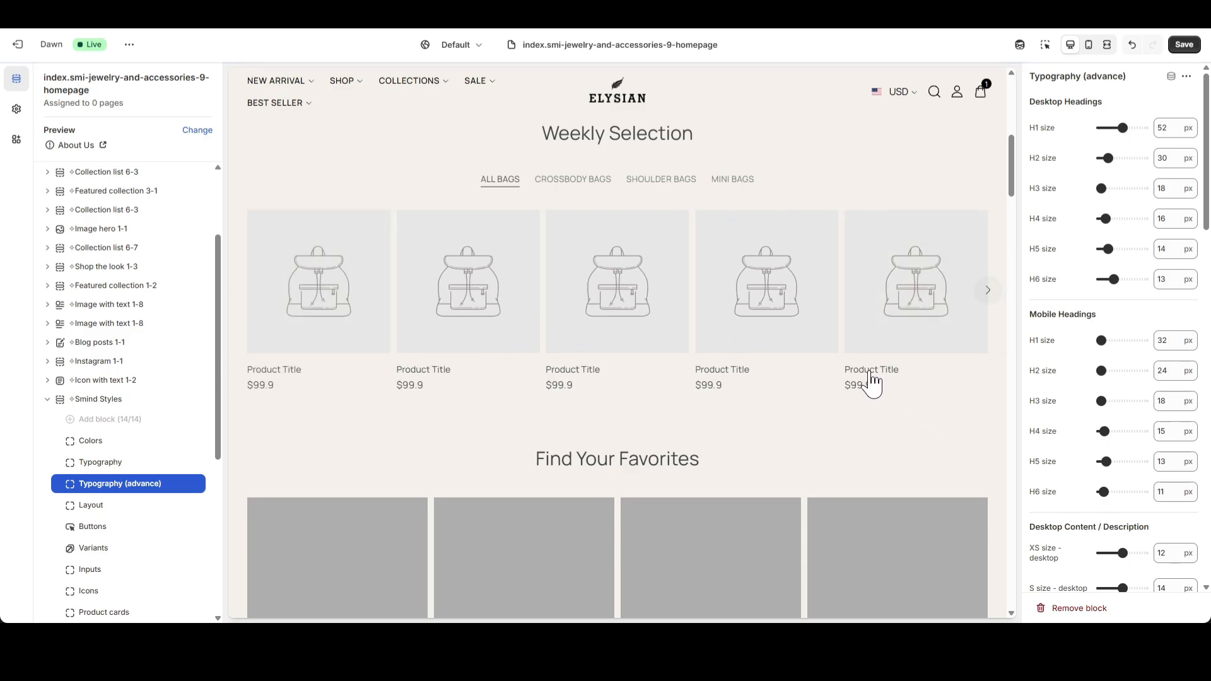
Under Desktop Content / Description, set the M desktop size to 14 px and the L desktop size to 16 px.
scroll(1122, 380, down, 2)
scroll(954, 410, down, 10)
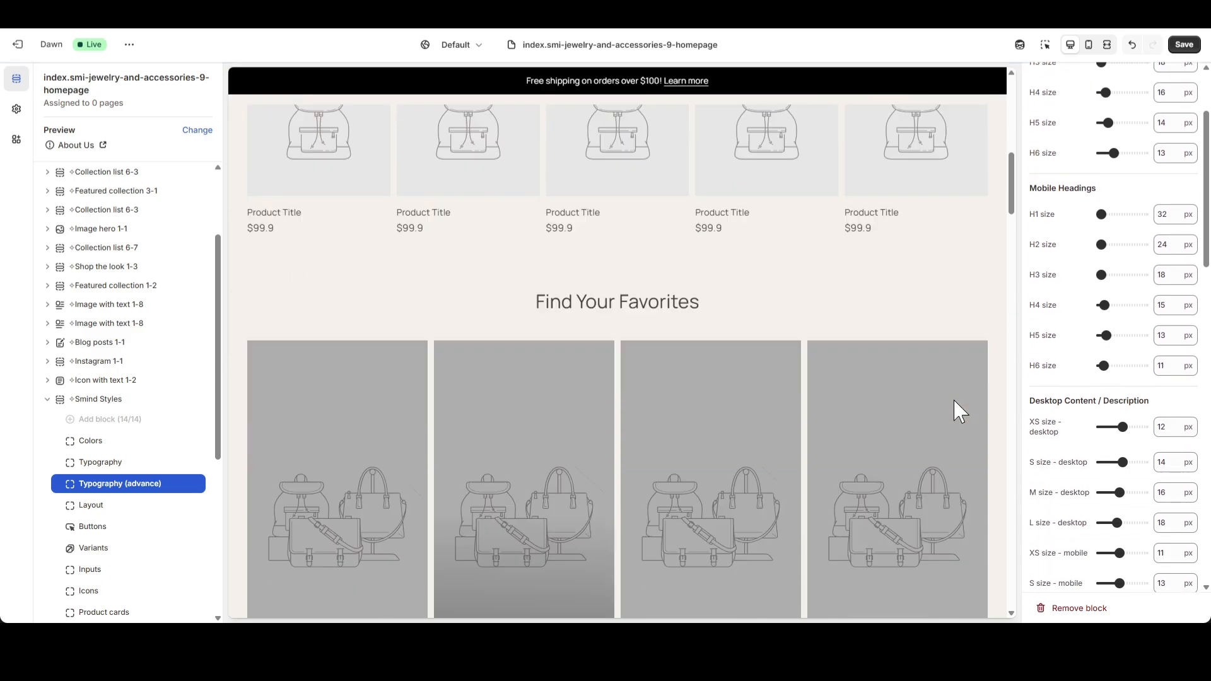
scroll(963, 410, down, 10)
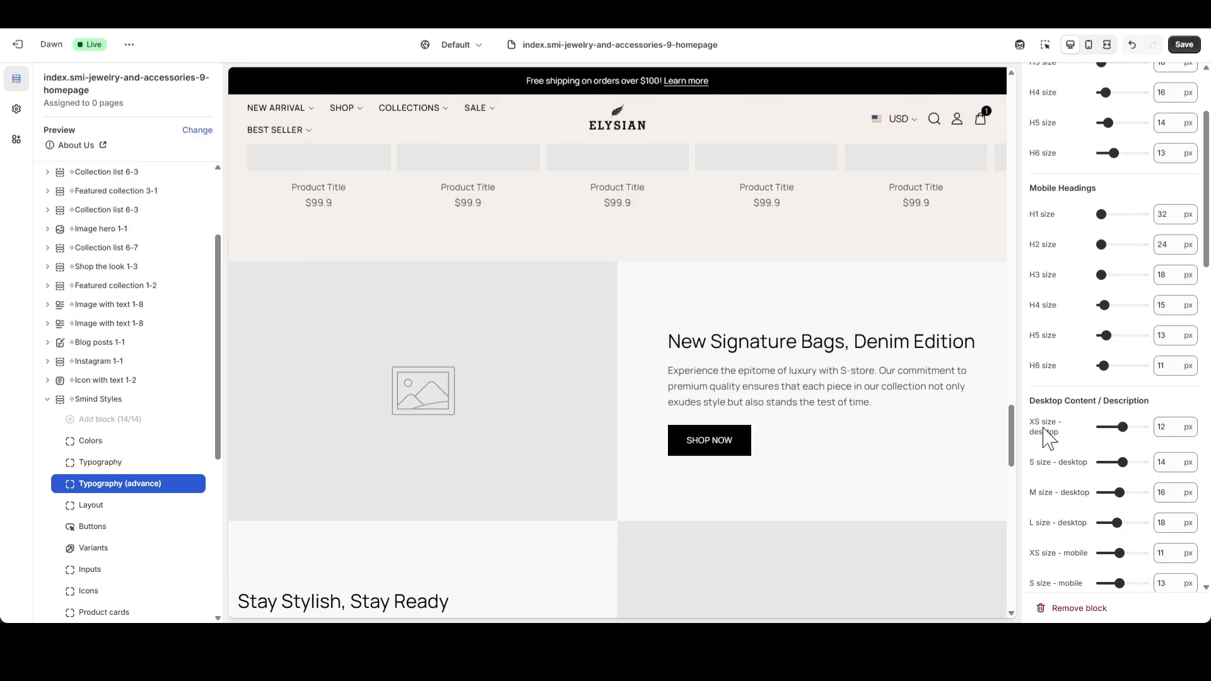
double_click(1176, 492)
click(969, 500)
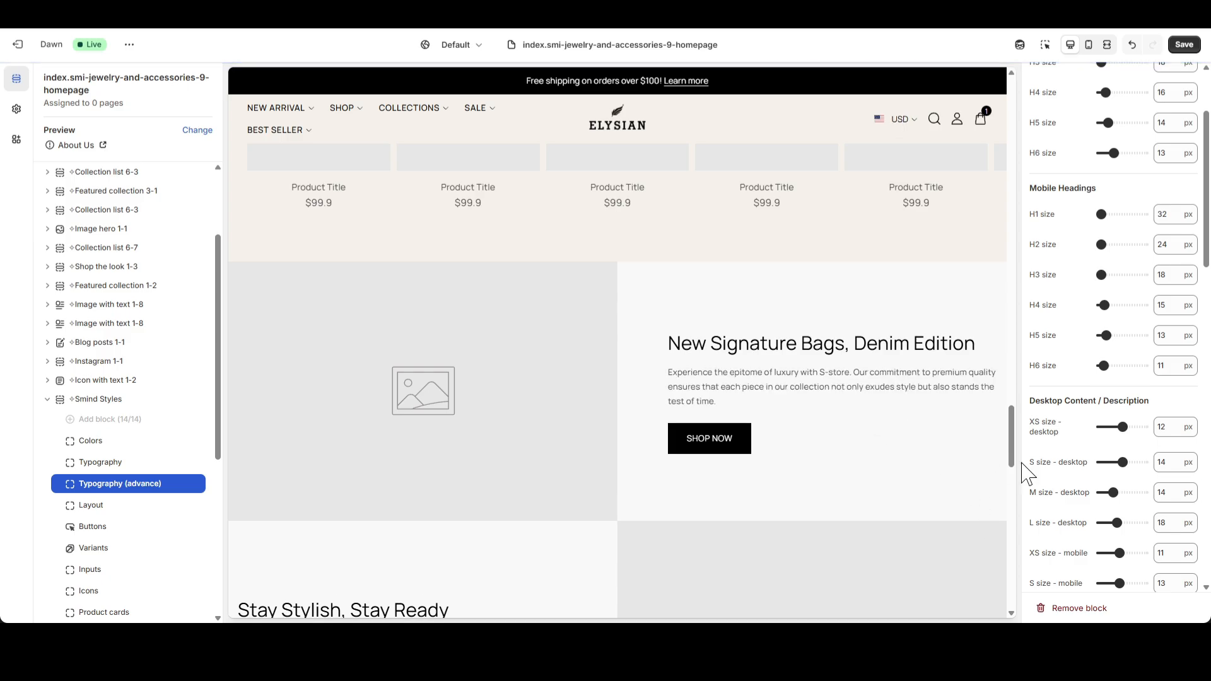
double_click(1168, 528)
click(955, 504)
Set the Menu font size to 12 px and the Menu font weight to Semi Bold.
scroll(1087, 491, down, 6)
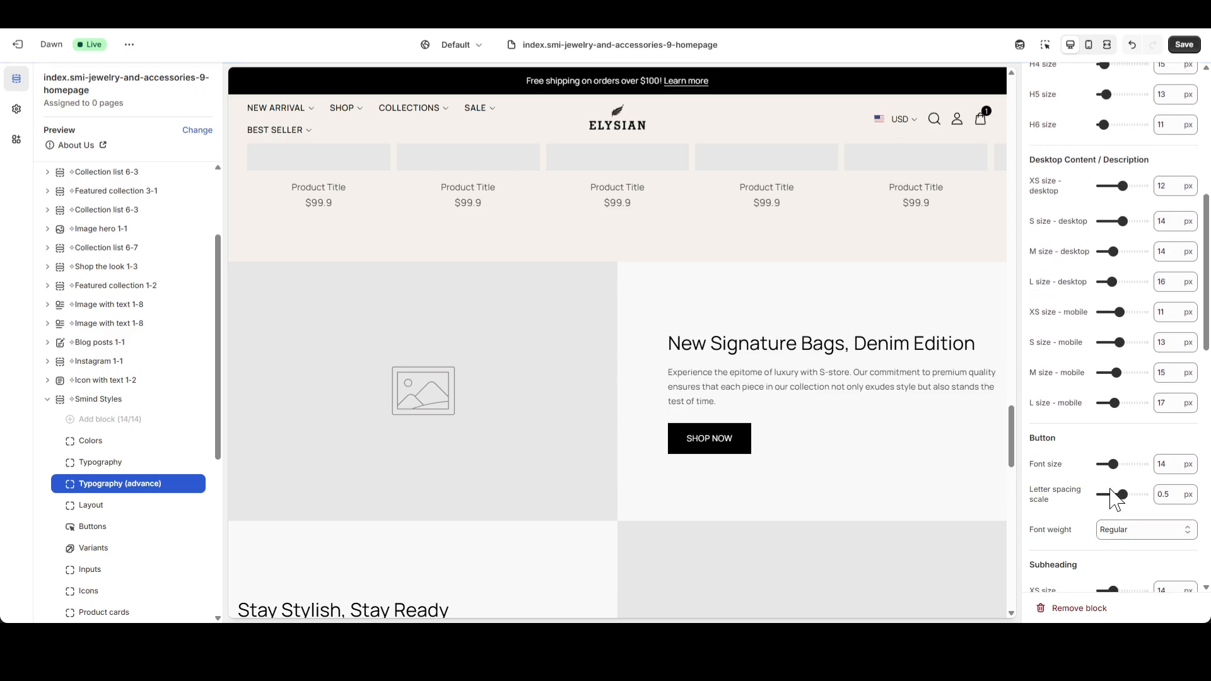
scroll(906, 464, up, 15)
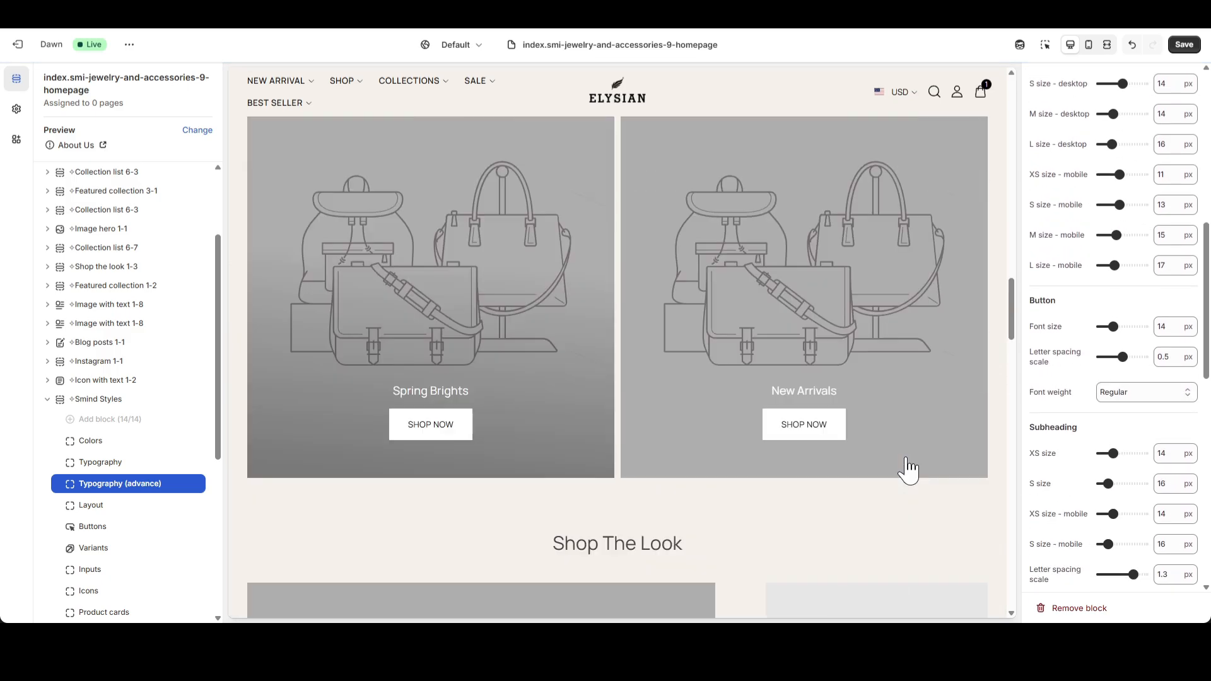
scroll(908, 469, up, 5)
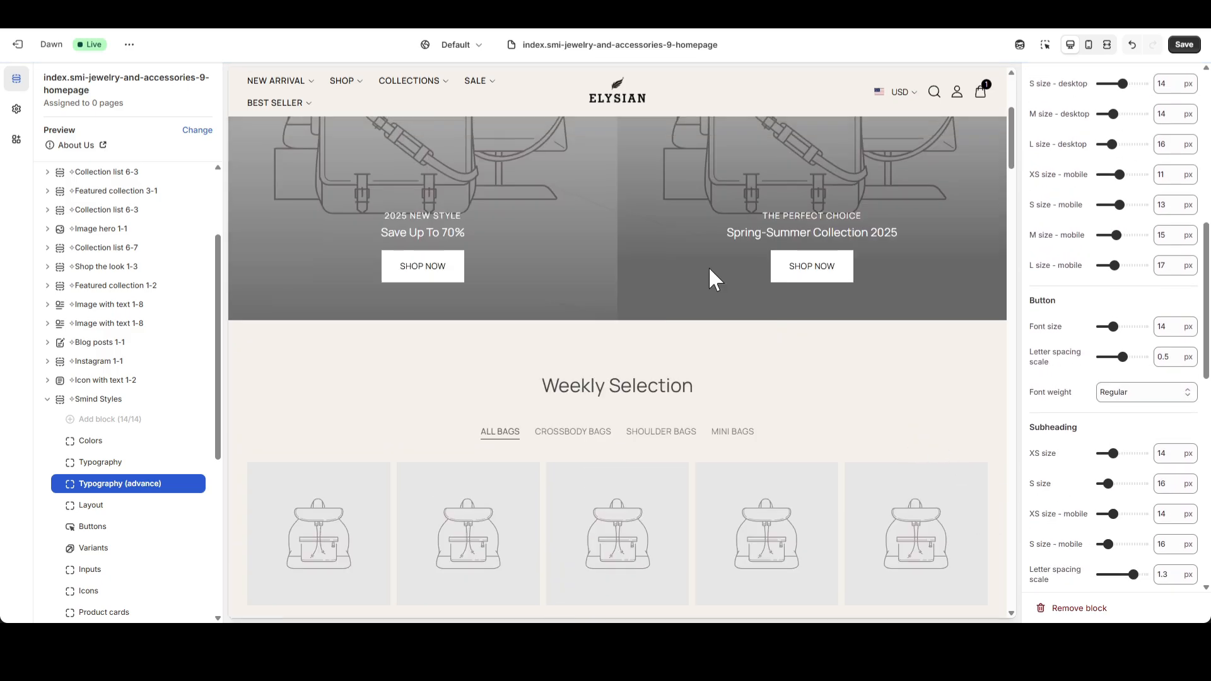
scroll(1117, 428, down, 5)
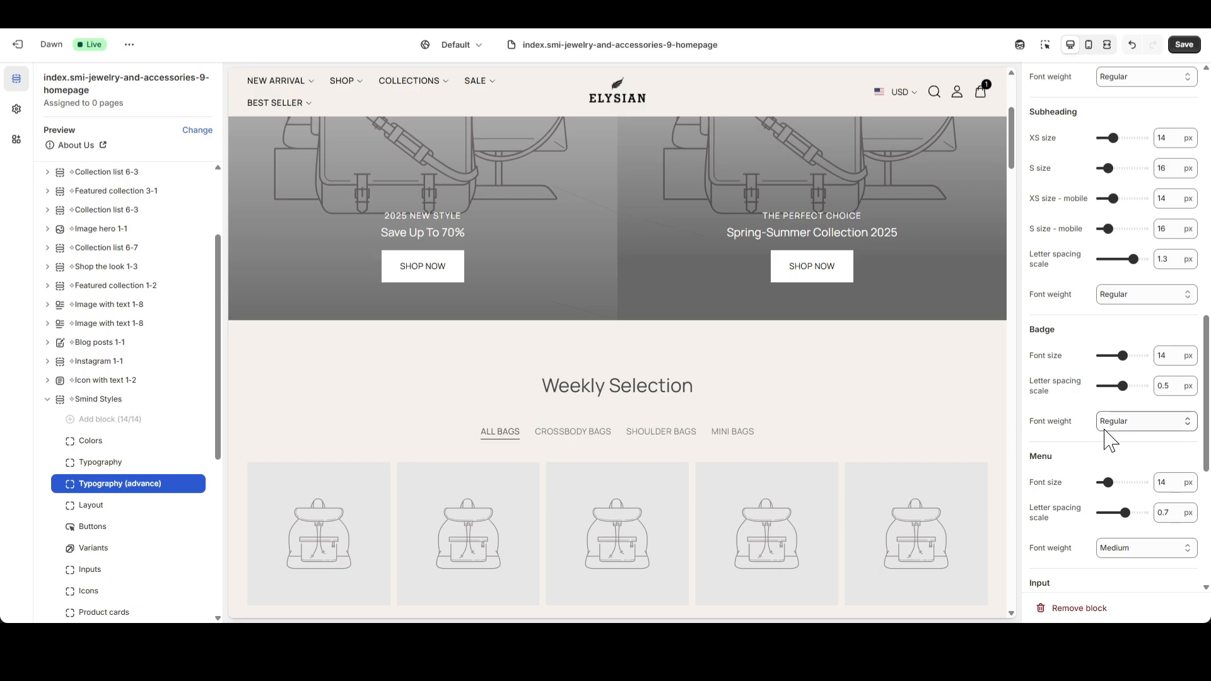
scroll(1114, 436, down, 2)
double_click(1162, 356)
text(12)
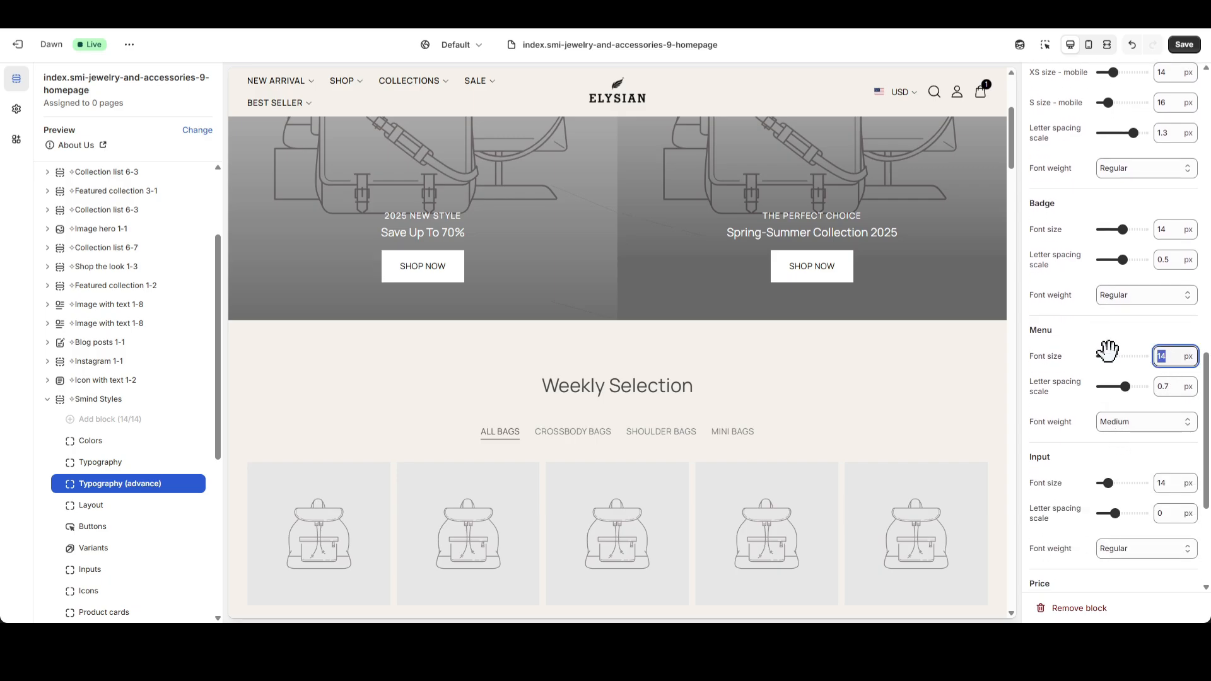
click(987, 364)
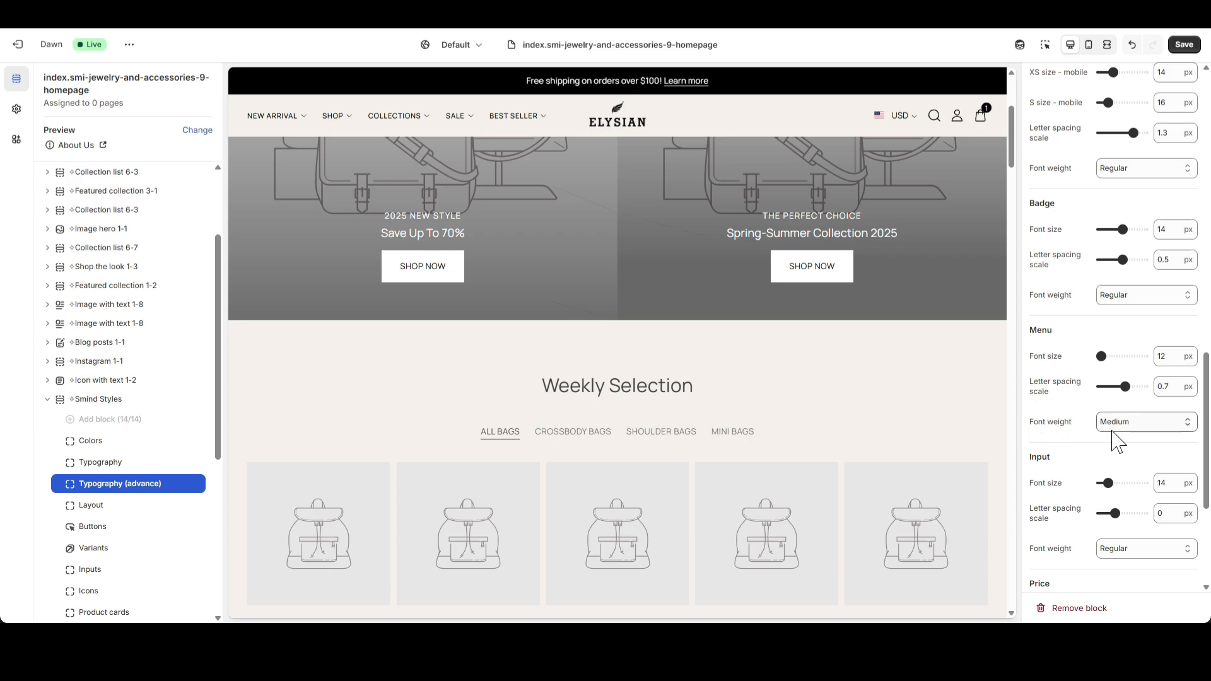
click(1167, 423)
key(Down)
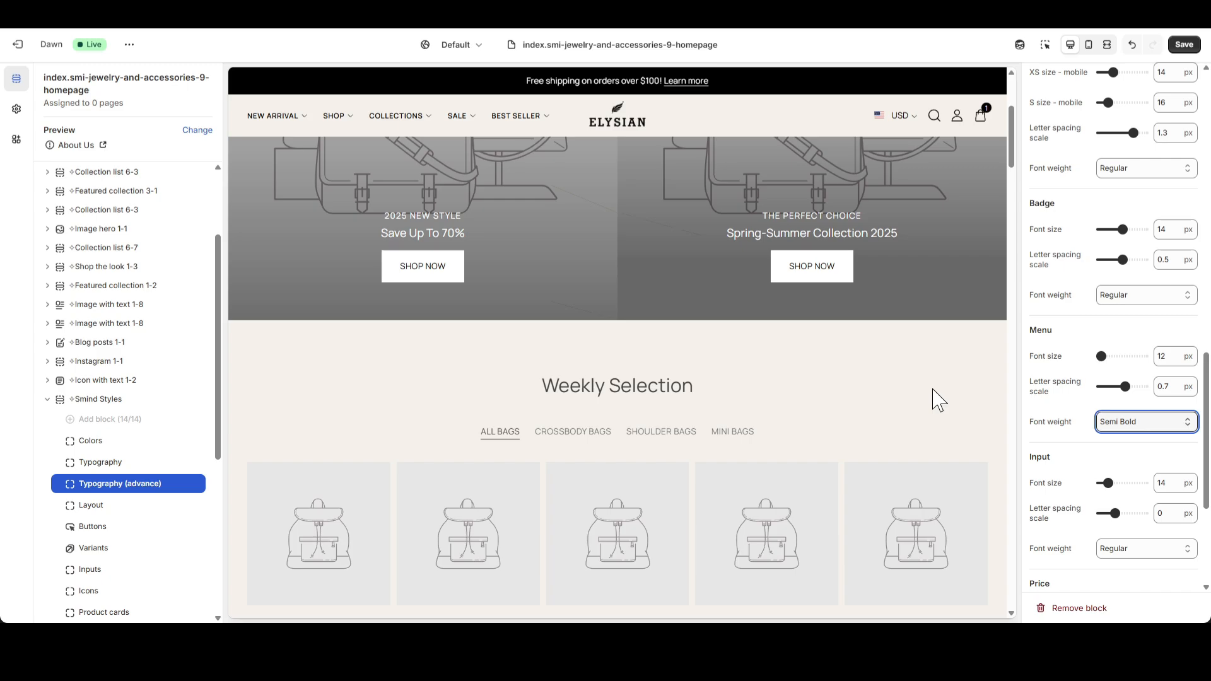
Under Price, set the MD font size to 14 px and the font weight to Medium.
scroll(1101, 429, down, 4)
scroll(917, 413, down, 6)
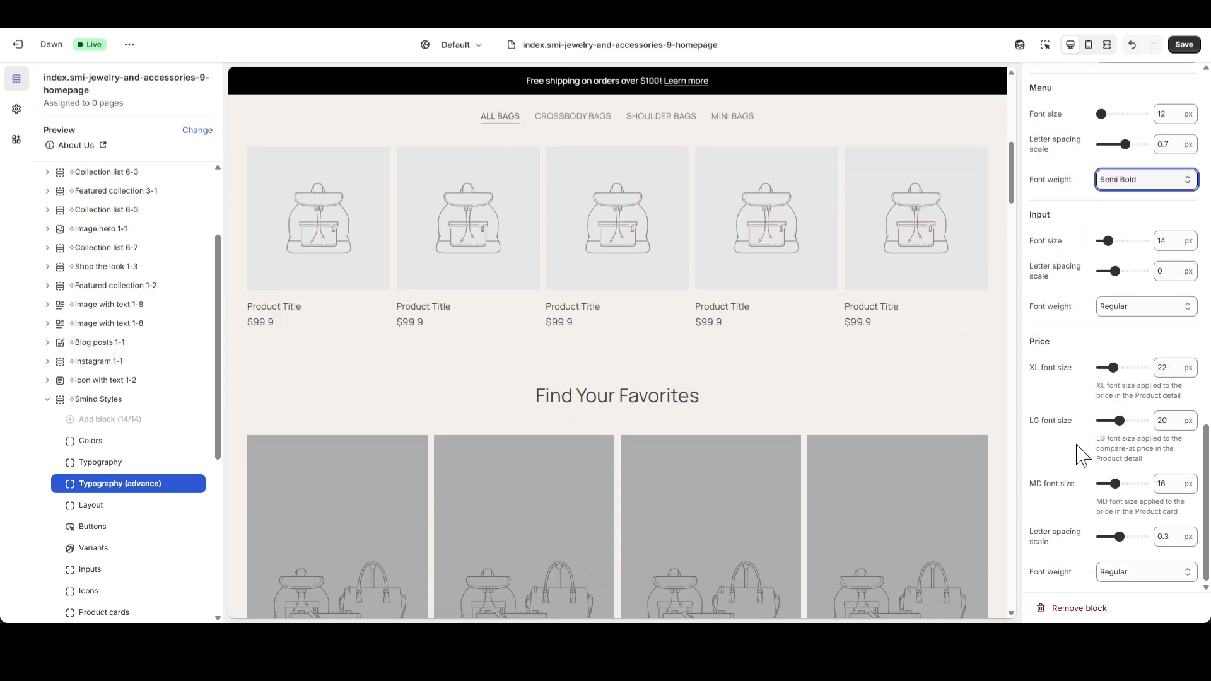
double_click(1172, 484)
text(14)
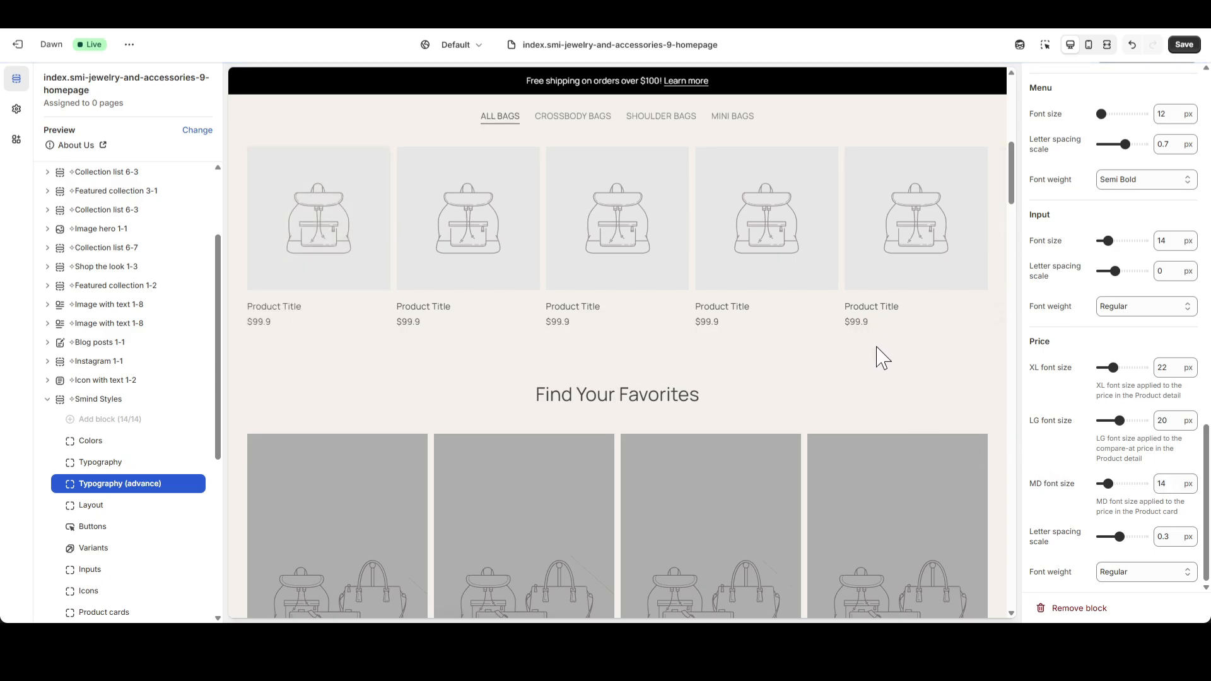
click(1143, 571)
click(1138, 496)
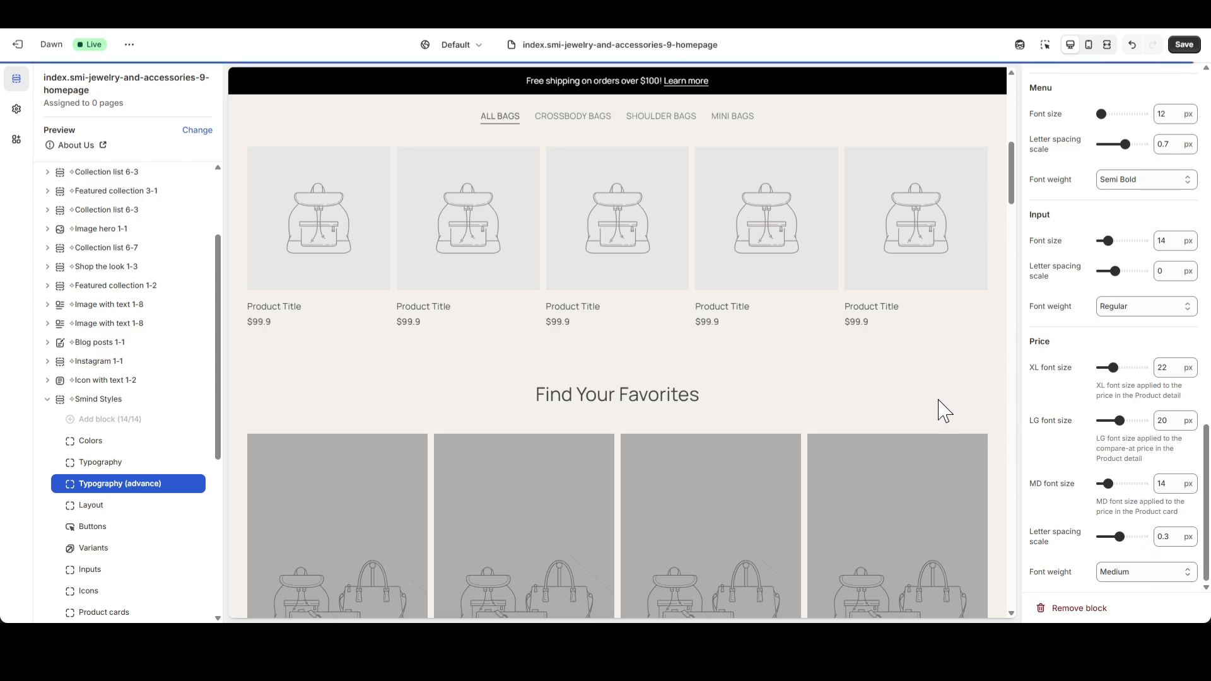
scroll(941, 395, down, 2)
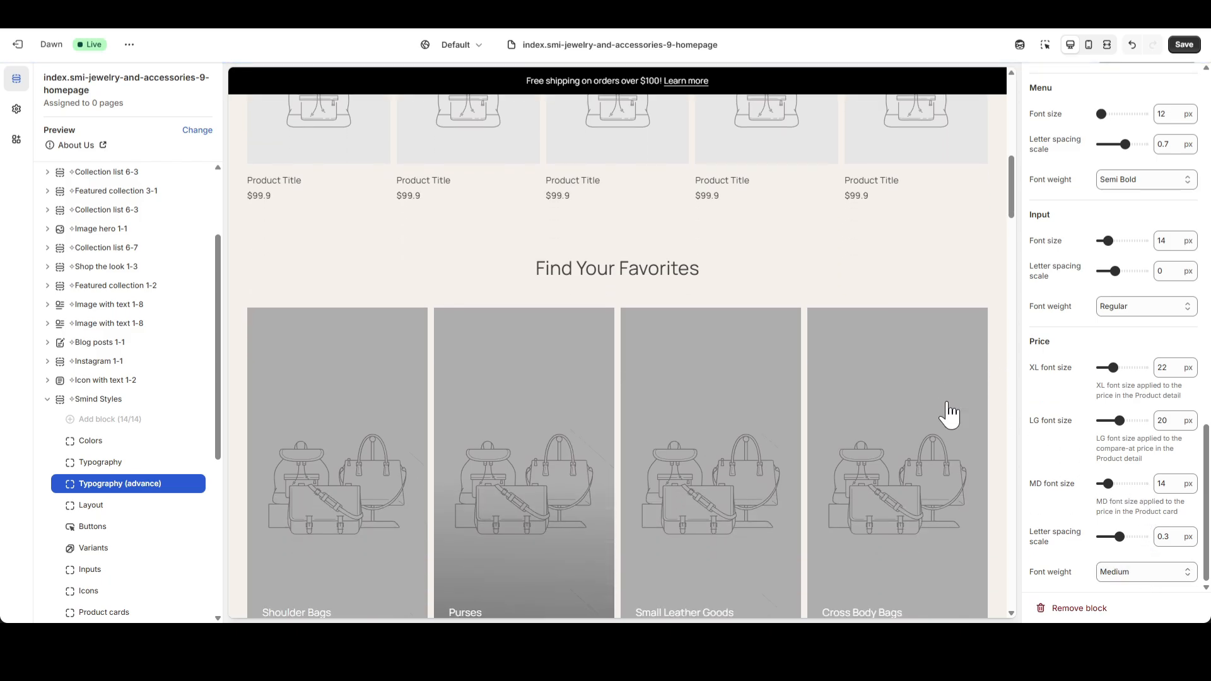
In the Layout block of Smind Styles, set the full-width padding to 30 px.
click(114, 507)
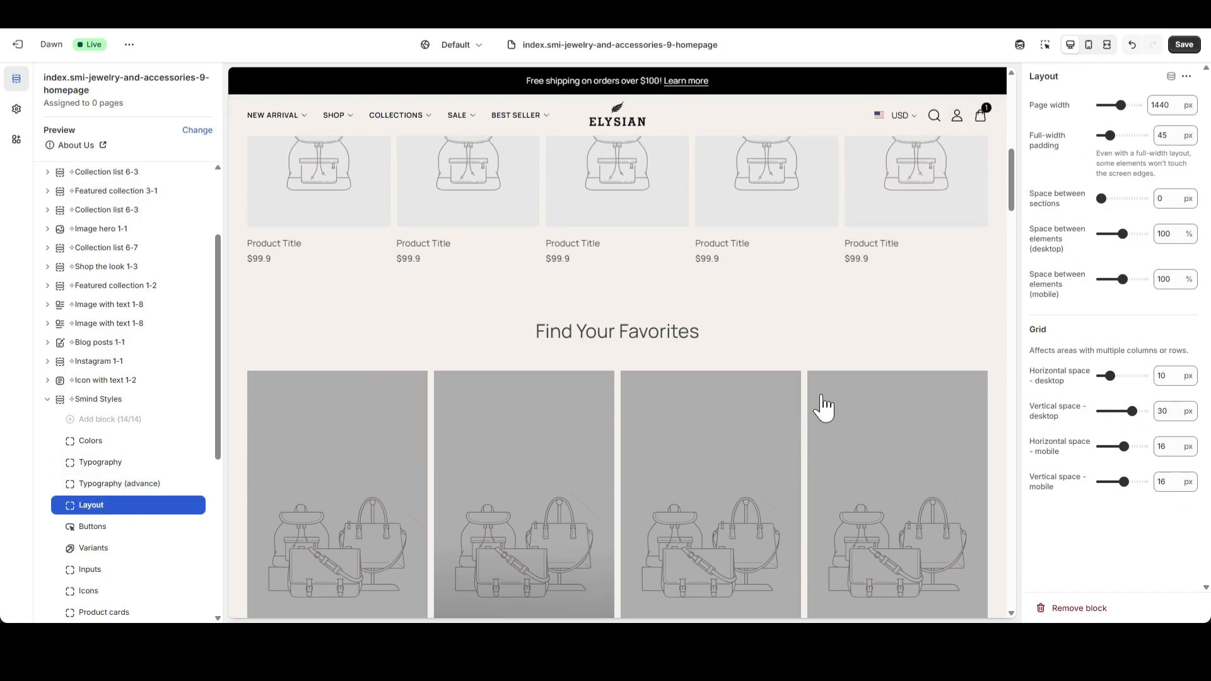
scroll(831, 410, down, 3)
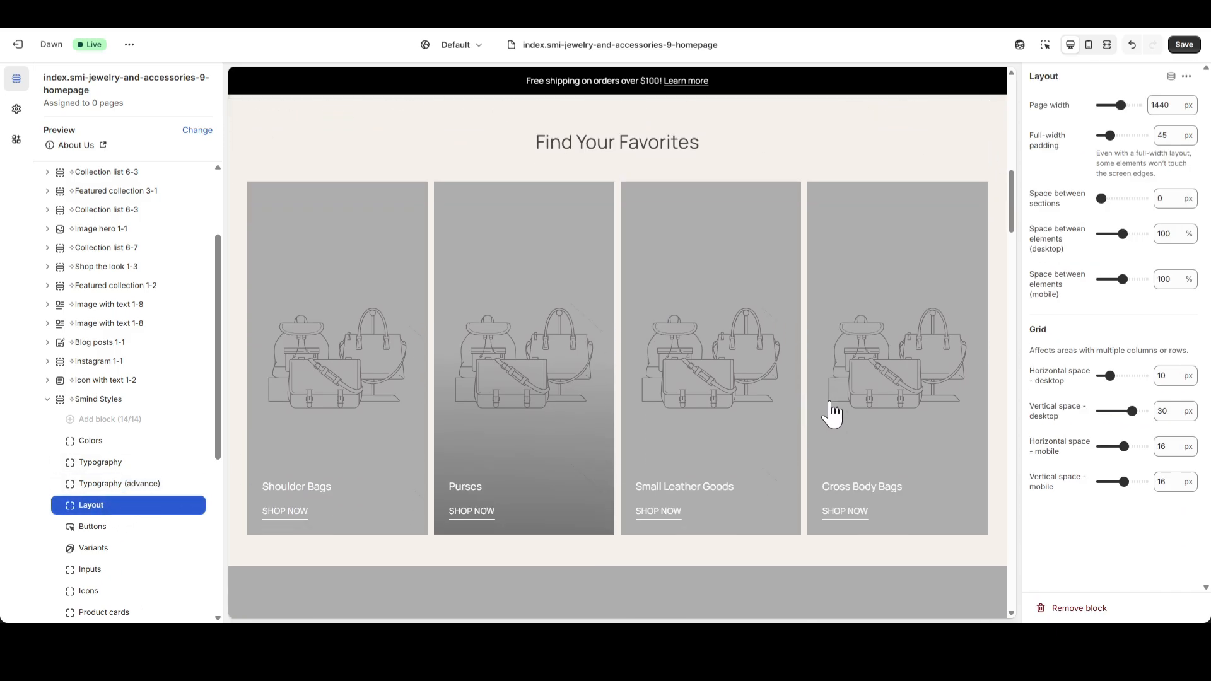
click(1191, 136)
text(30)
scroll(829, 278, down, 9)
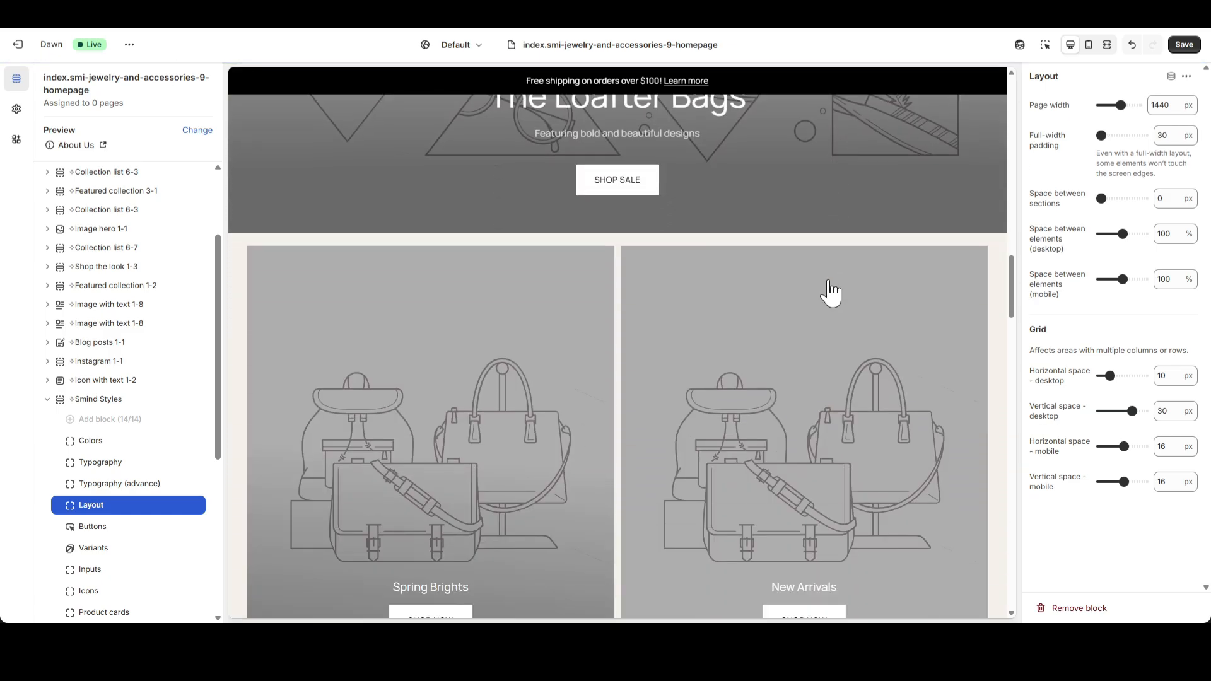
Set the grid's horizontal space on desktop to 20 px.
scroll(830, 280, up, 3)
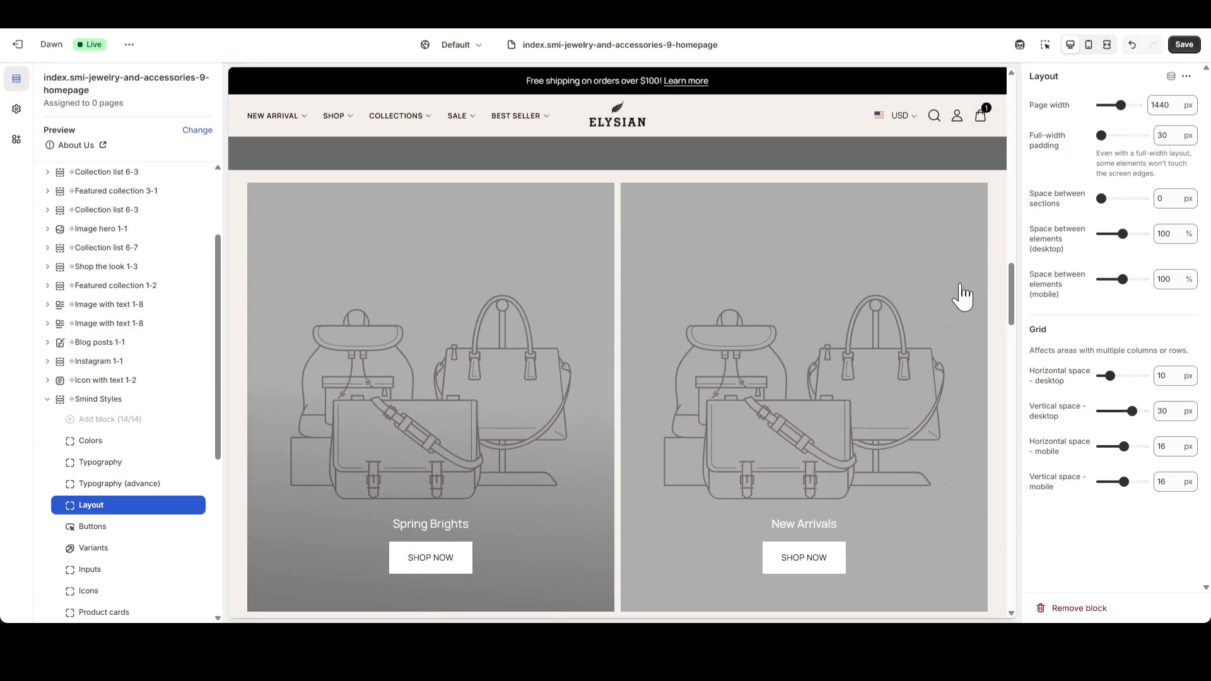
scroll(965, 302, down, 10)
scroll(965, 312, up, 2)
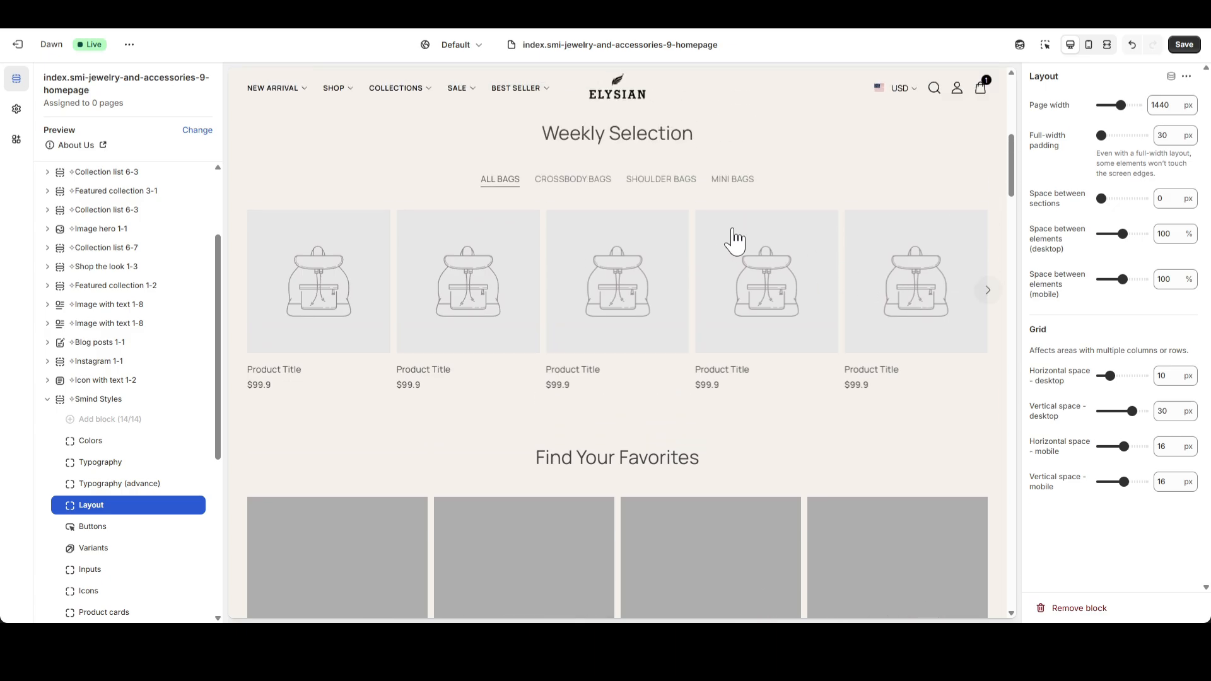
double_click(1168, 376)
text(20)
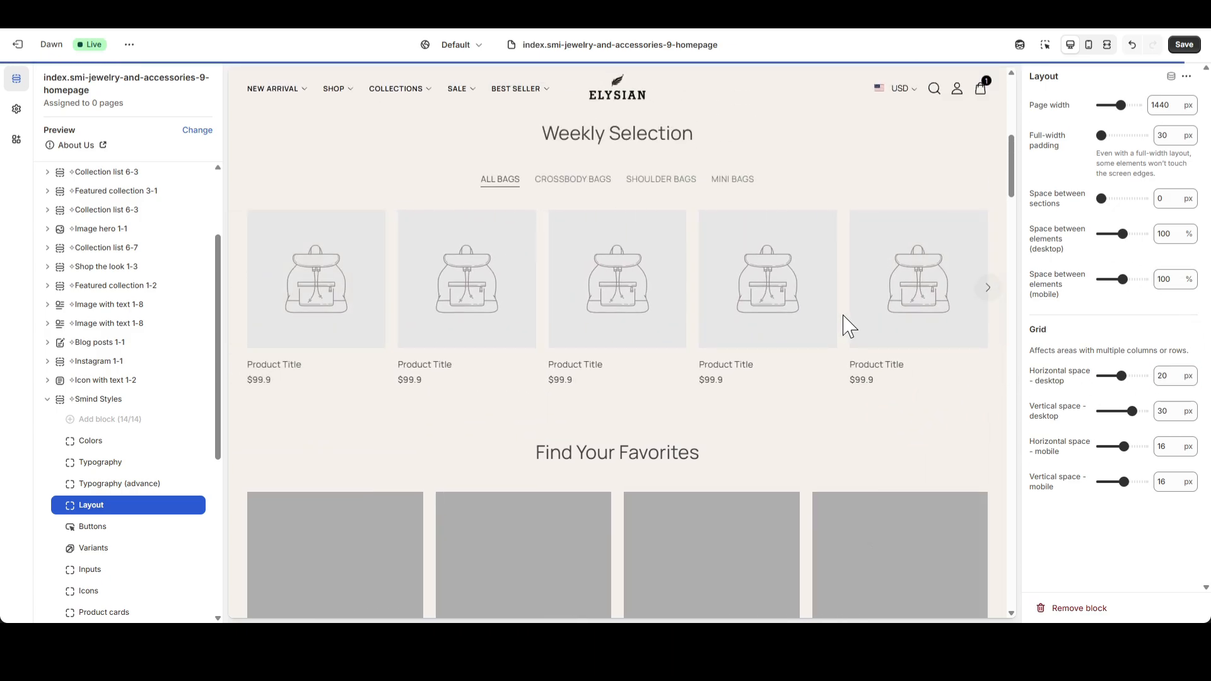
Return to the Smind Styles section, save the template changes, and undo the last edit.
click(117, 400)
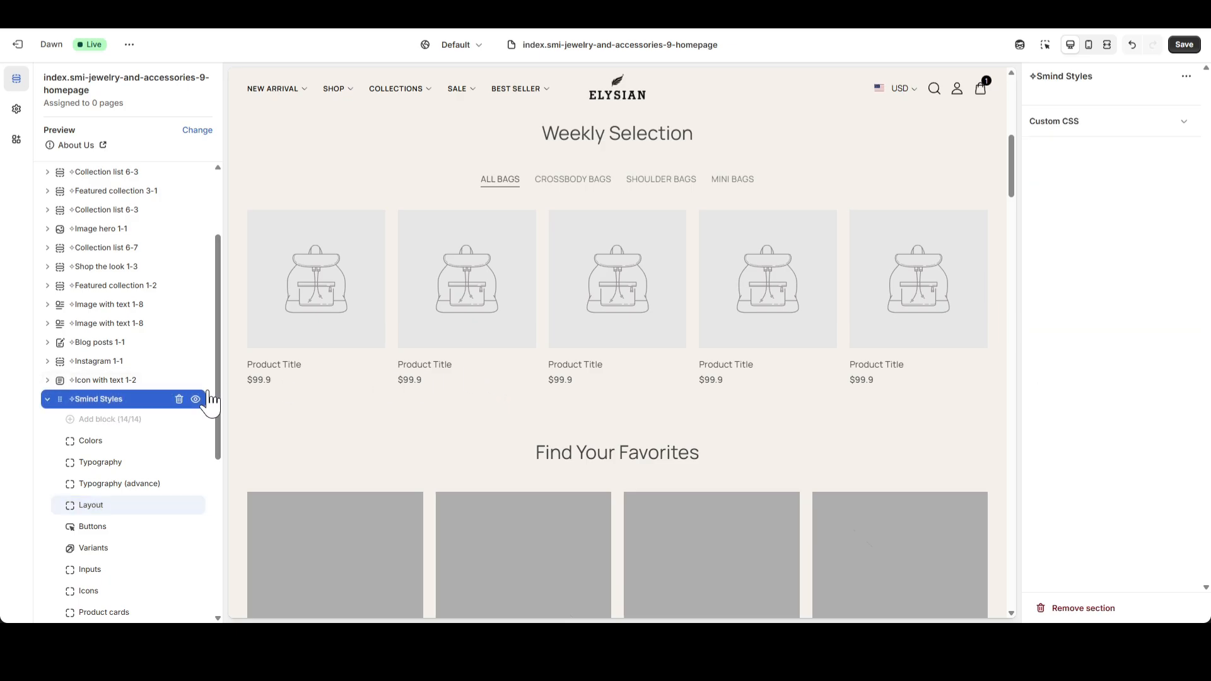
click(1184, 44)
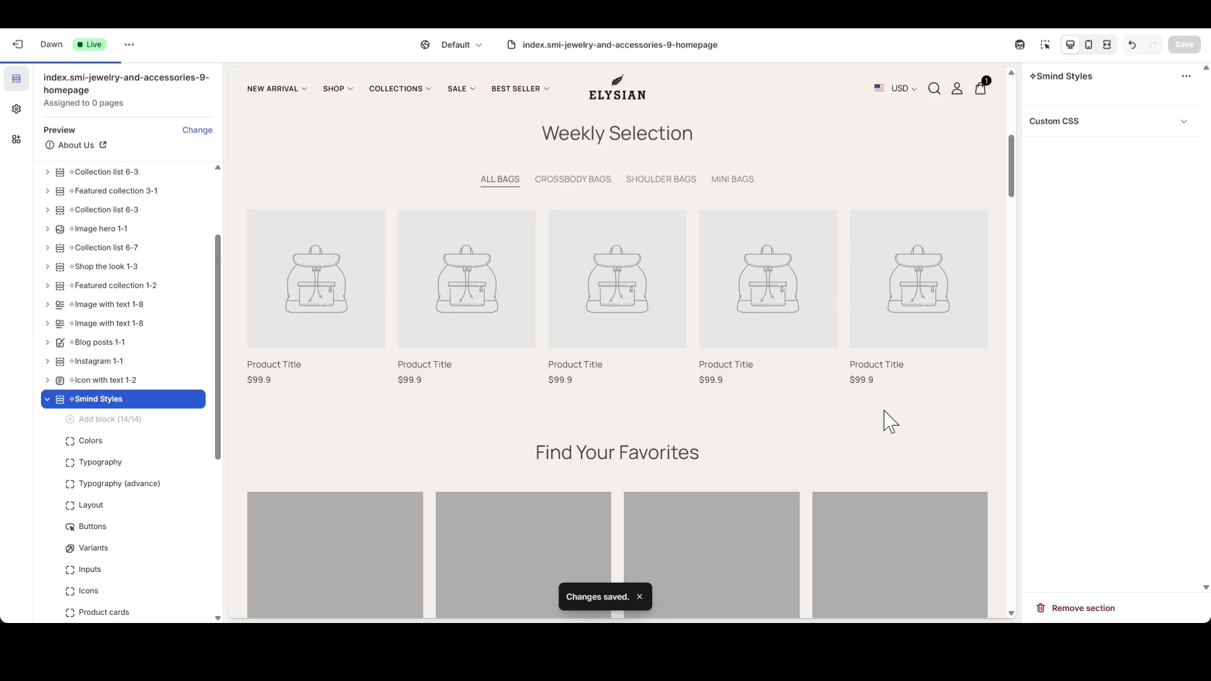
scroll(890, 424, up, 3)
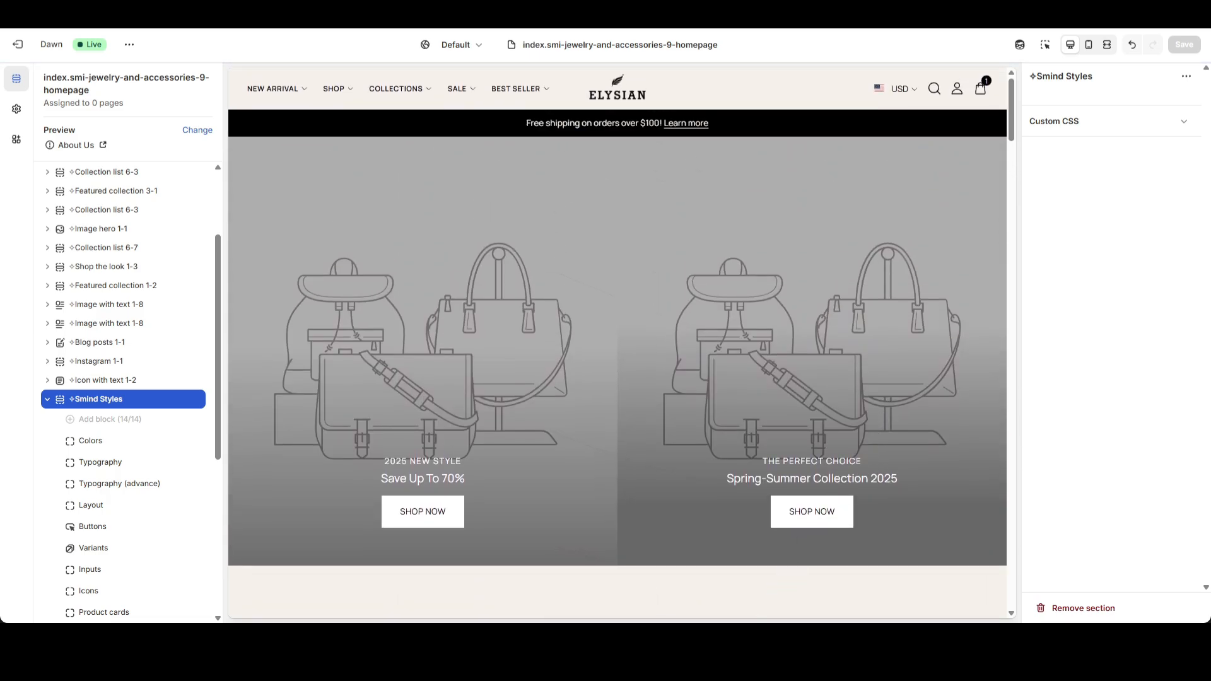
key(ctrl+z)
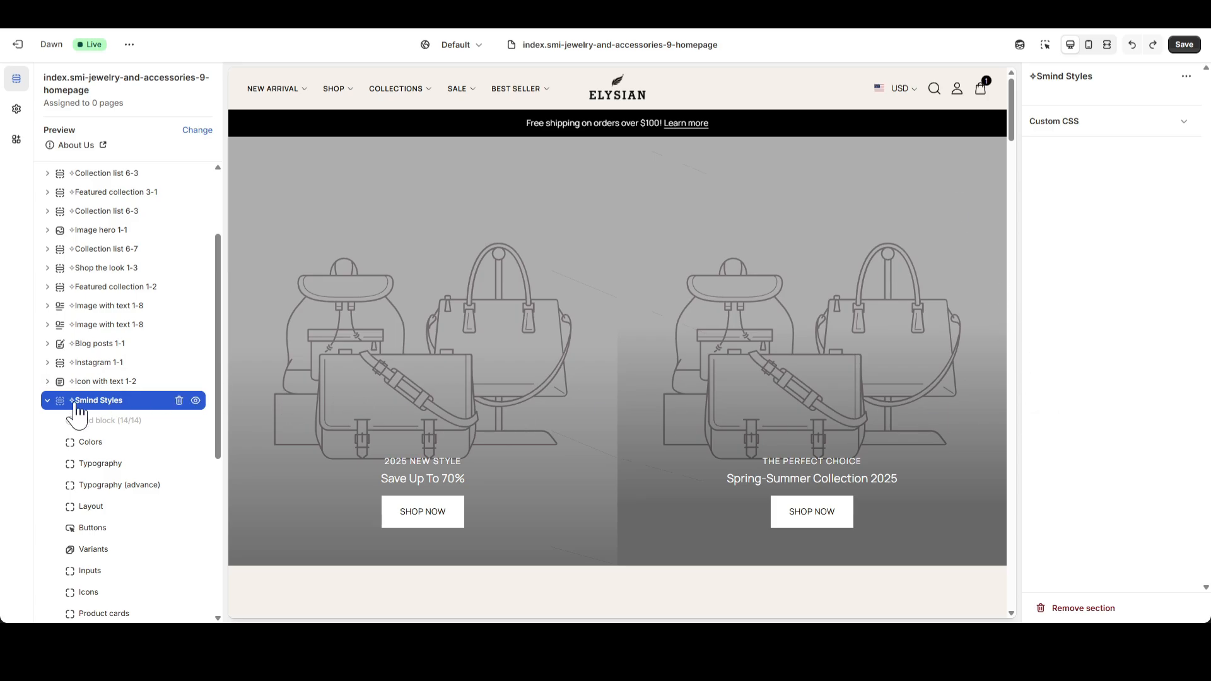
Collapse the Smind Styles section and enable the sticky bar when scrolling for Announcement bar 1-1.
click(48, 402)
scroll(137, 385, up, 2)
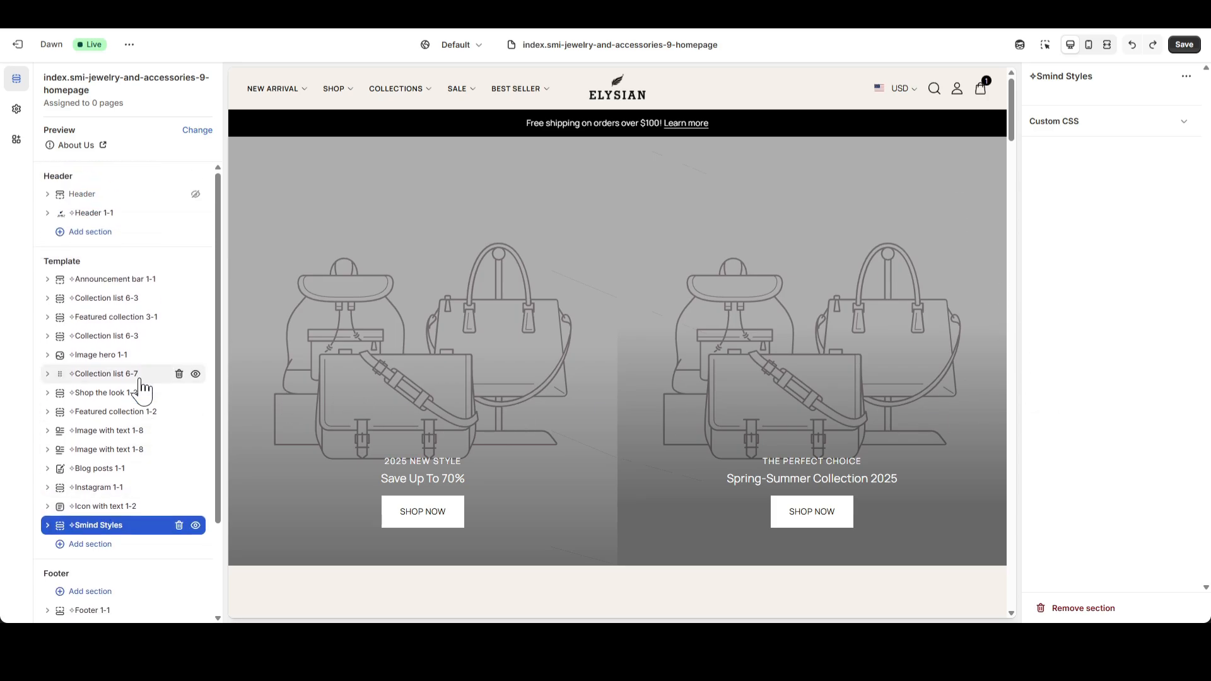
click(126, 287)
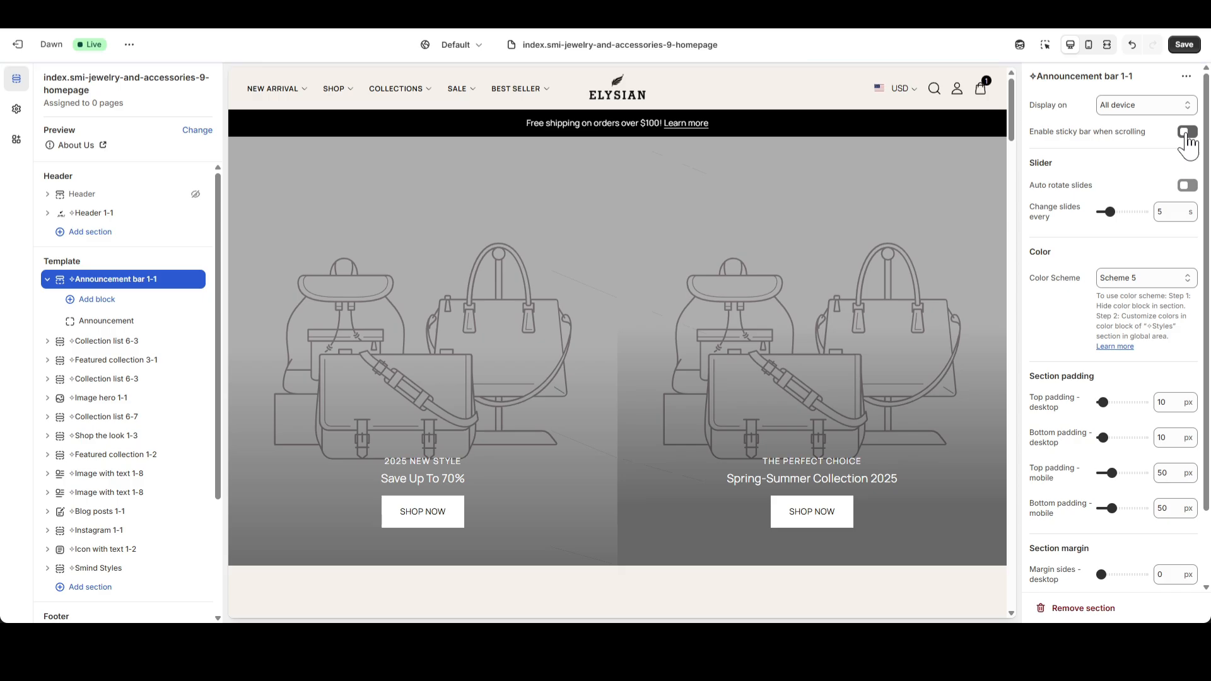
scroll(865, 216, down, 2)
scroll(869, 216, up, 2)
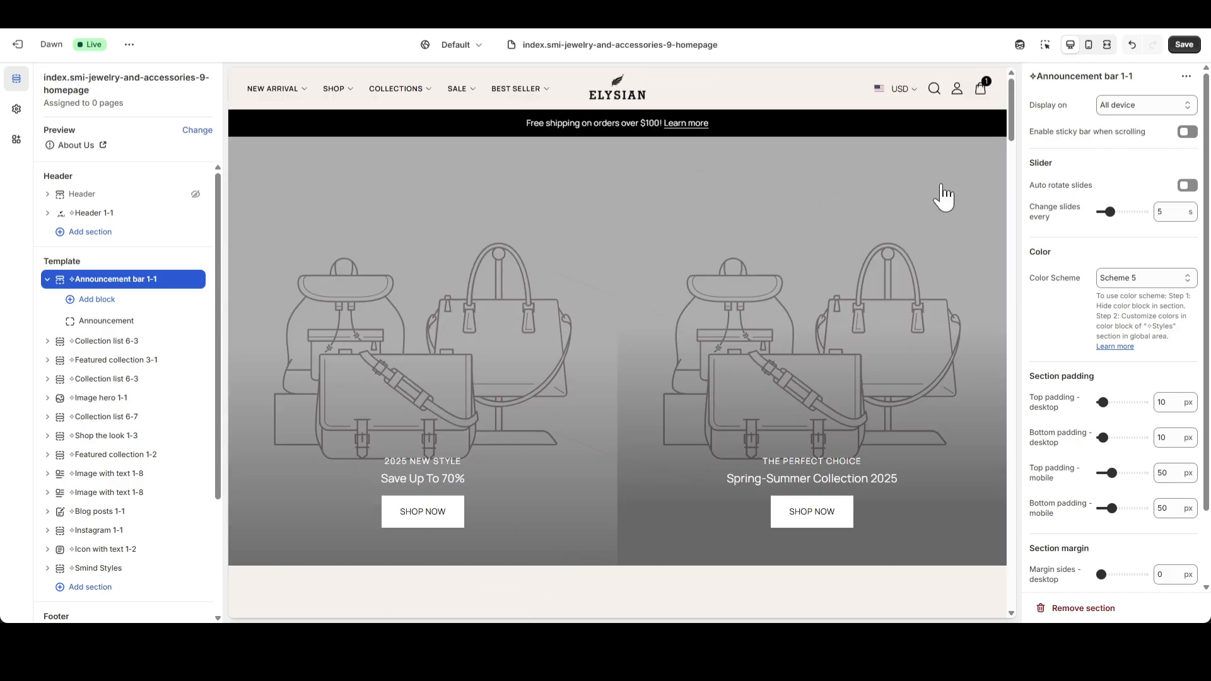
click(1185, 132)
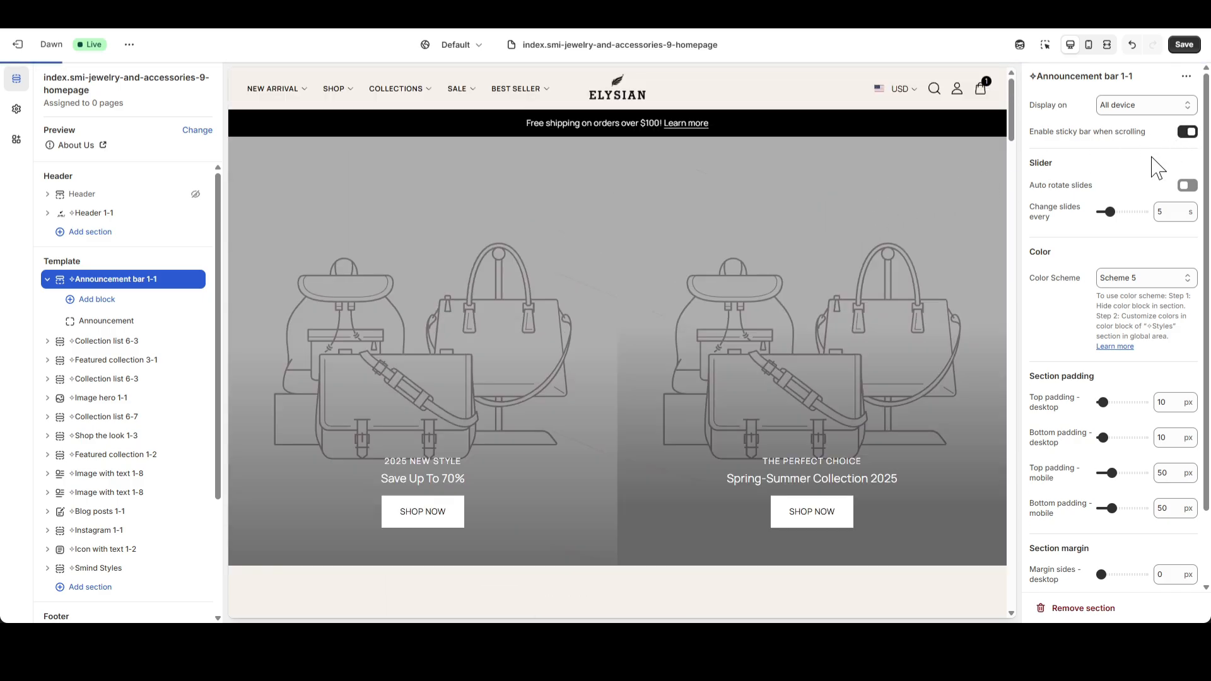
In the mobile preview, set the announcement bar's mobile top and bottom padding to 10 px, and return to the desktop preview.
click(1089, 46)
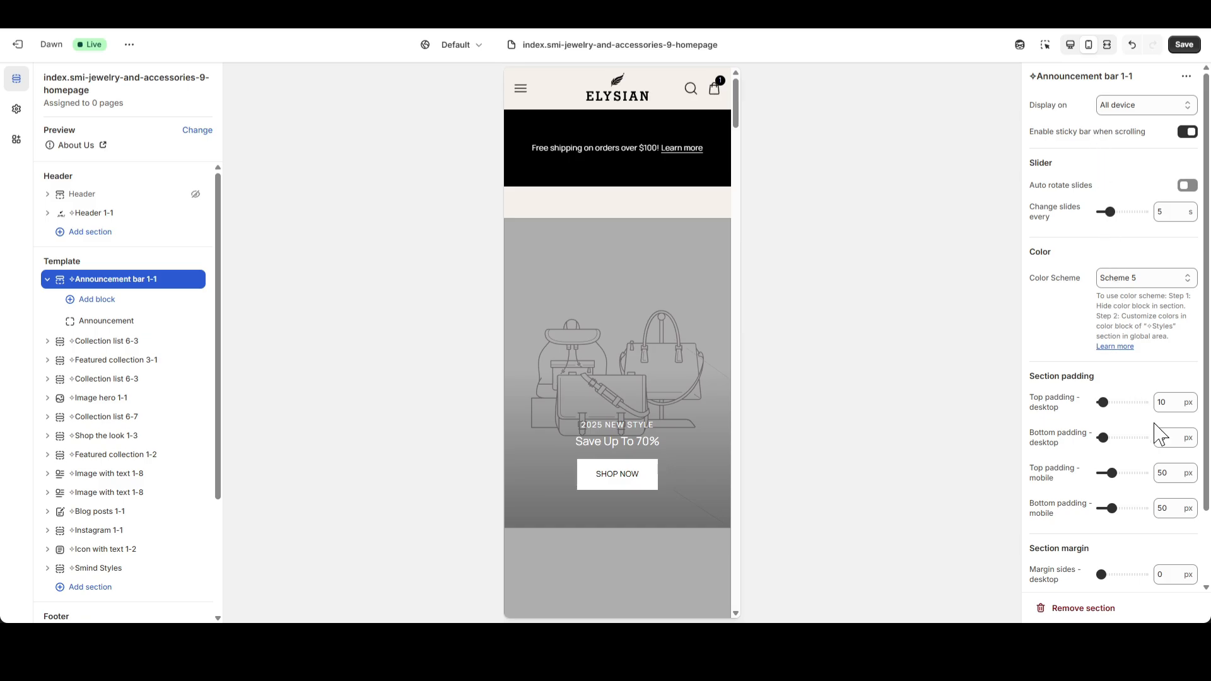
double_click(1171, 478)
key(Tab)
key(Tab)
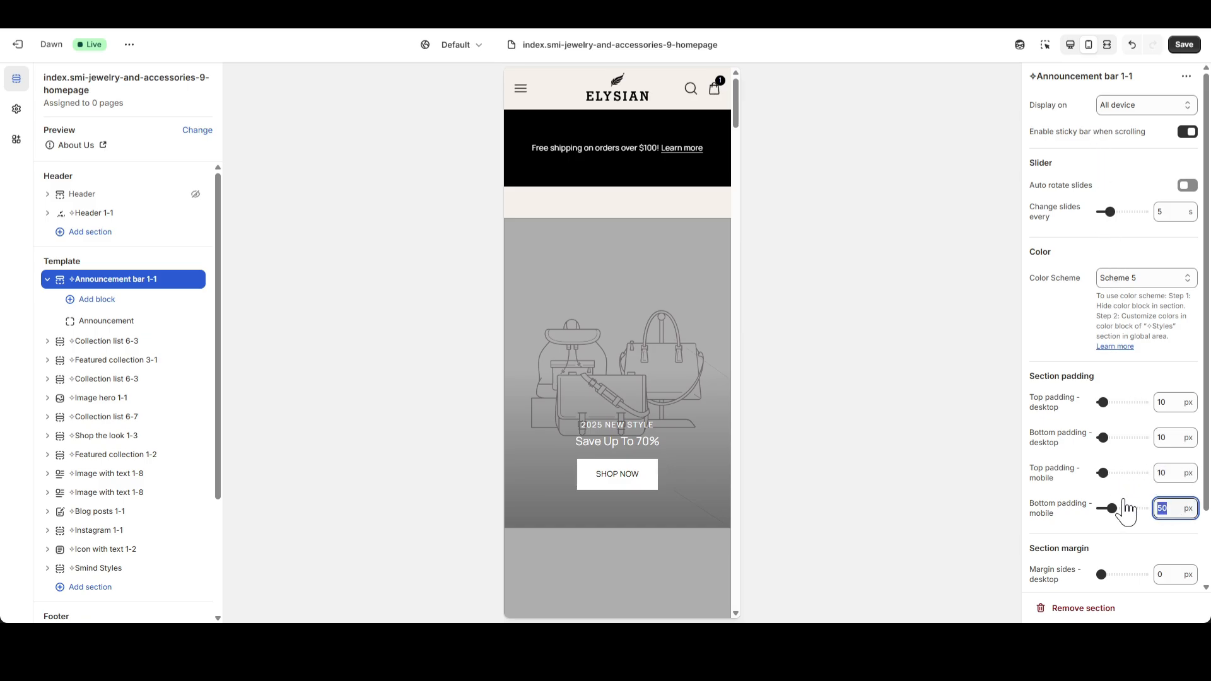
click(1056, 488)
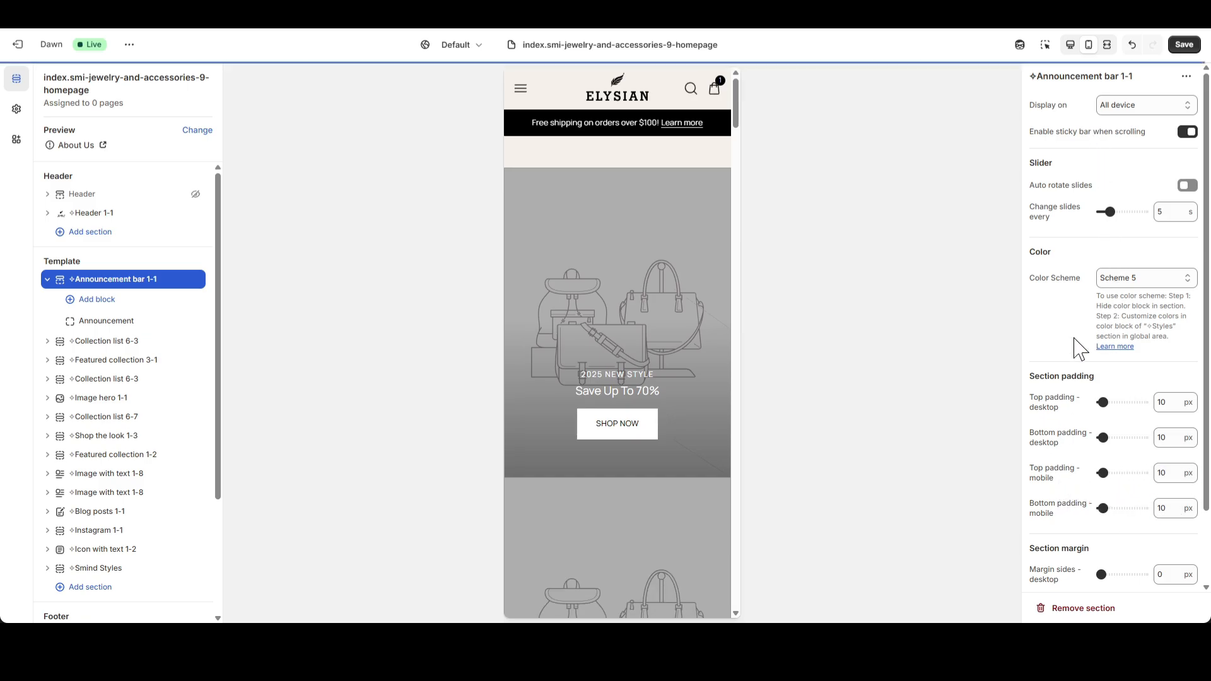
click(1070, 44)
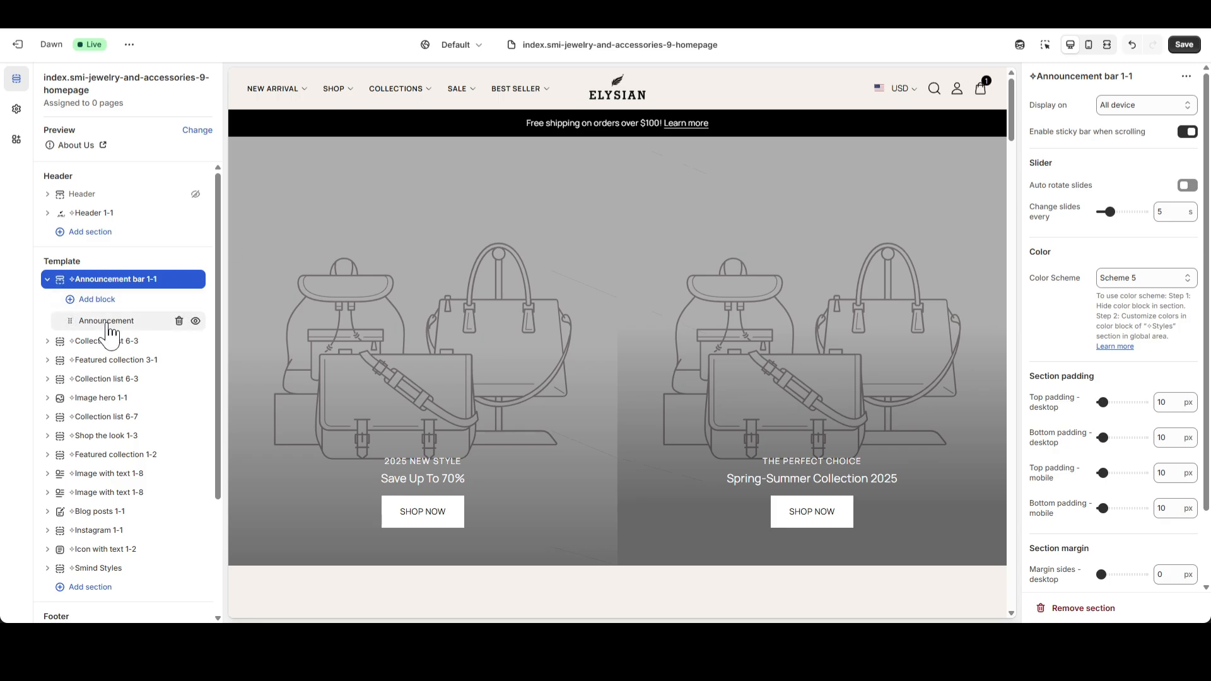
Replace the Announcement block's content with "Order before 2 p.m for the next delivery!".
click(108, 325)
drag(1055, 310, 1027, 294)
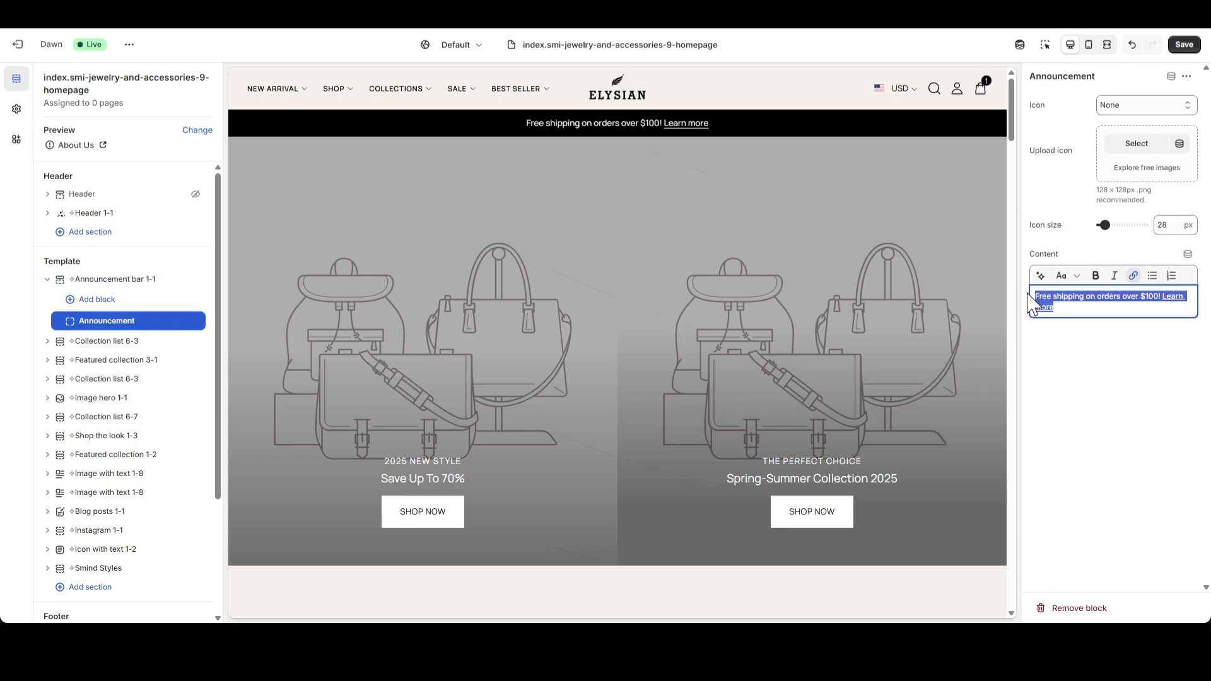
text(Order before 2 p.m for the next delivery!)
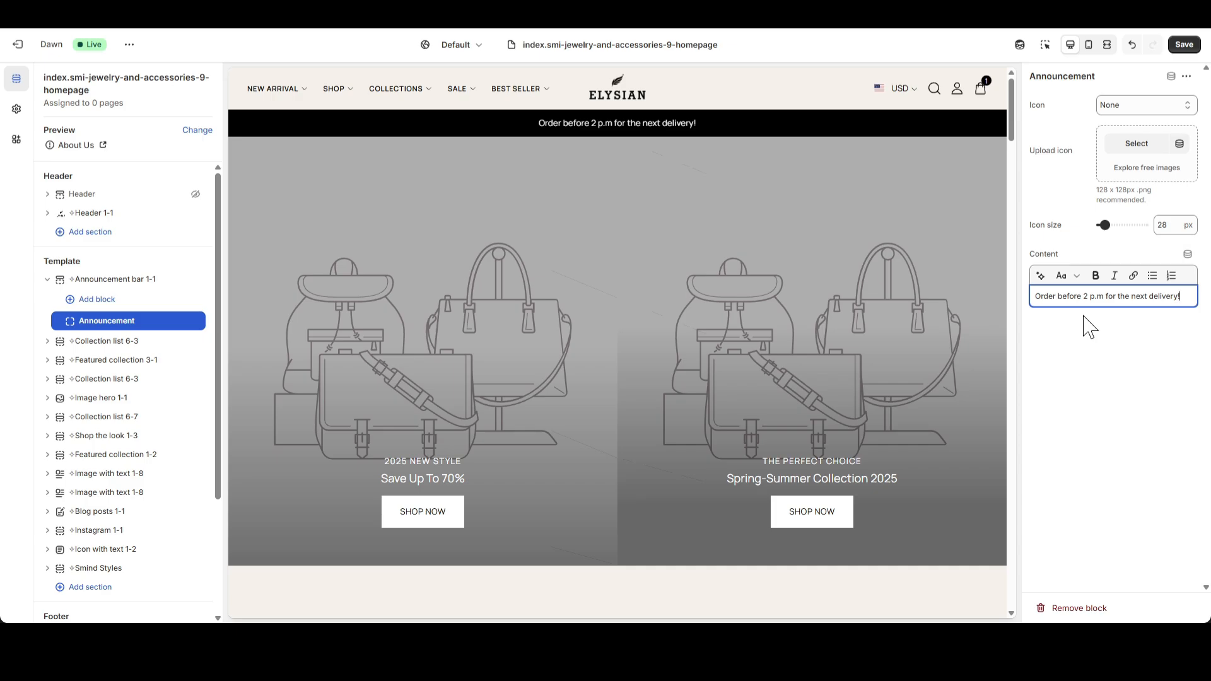
Save the template changes and collapse the Announcement bar 1-1 section.
click(1069, 173)
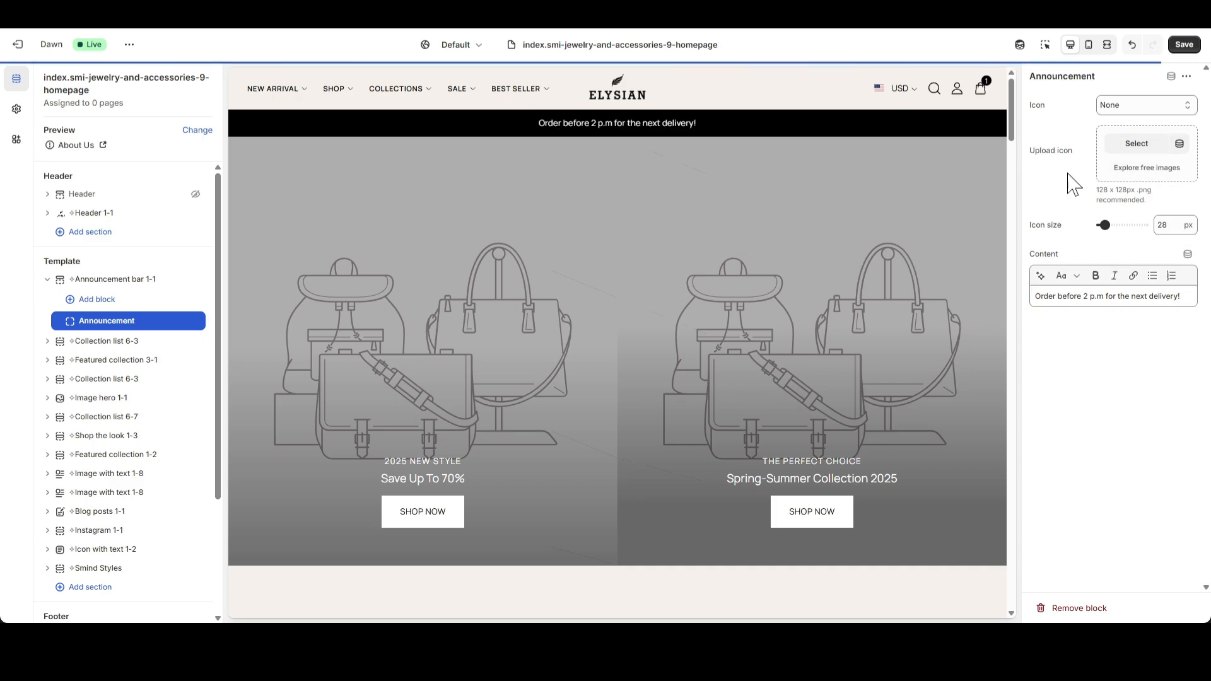
click(1184, 45)
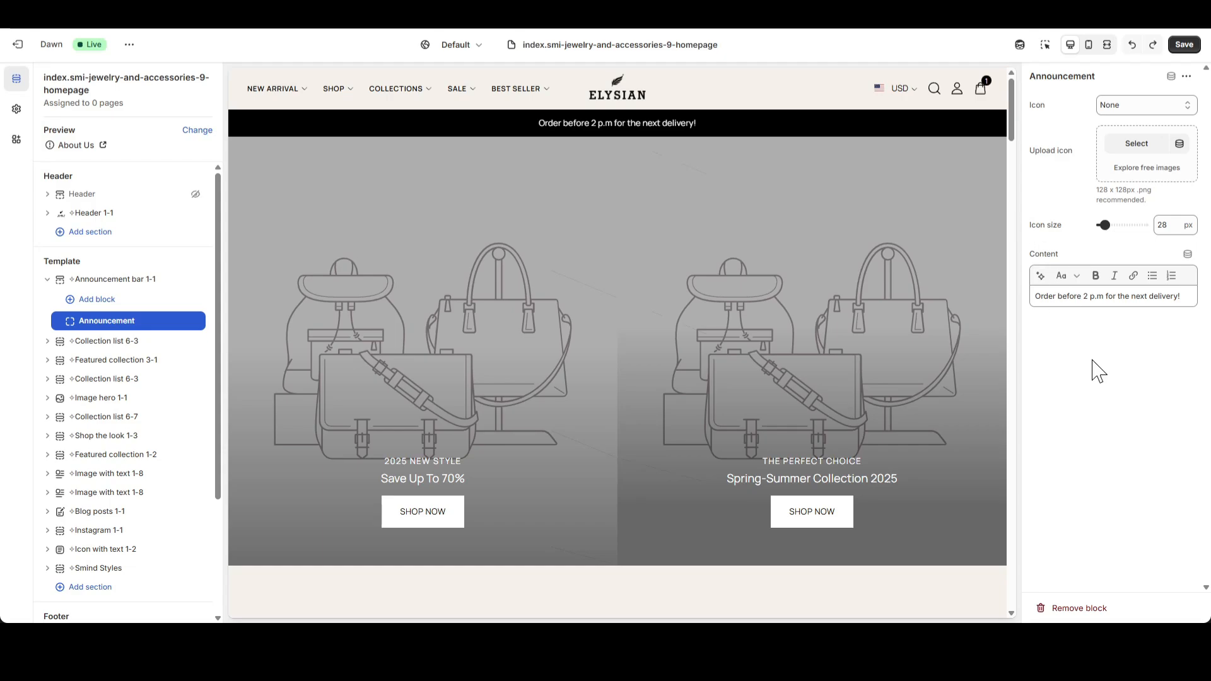
click(48, 280)
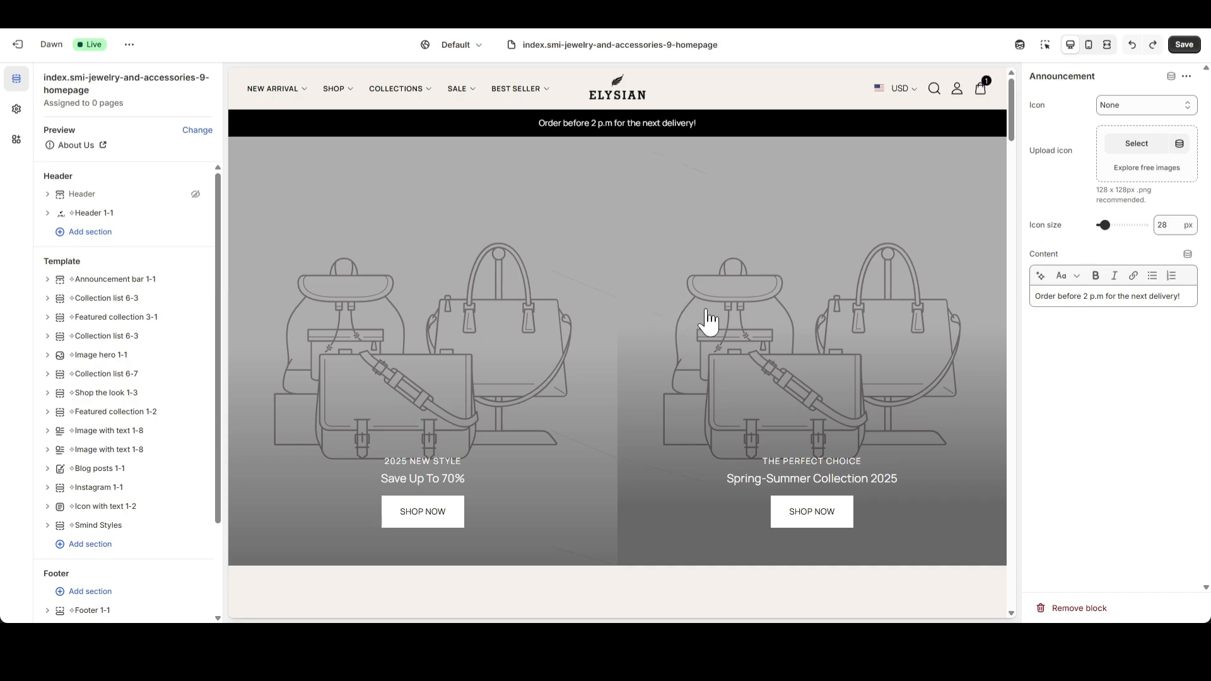
Enable swipe on mobile for the first Collection list 6-3 section and try the swiping in the mobile preview.
click(120, 299)
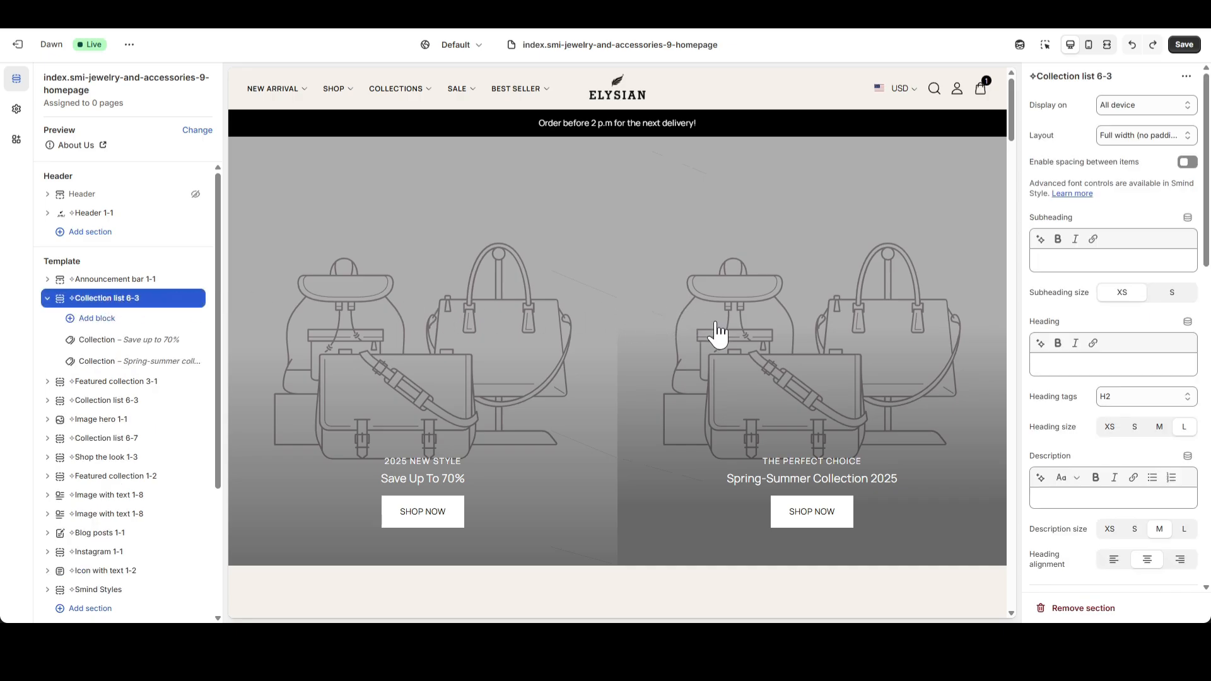
scroll(1140, 332, down, 7)
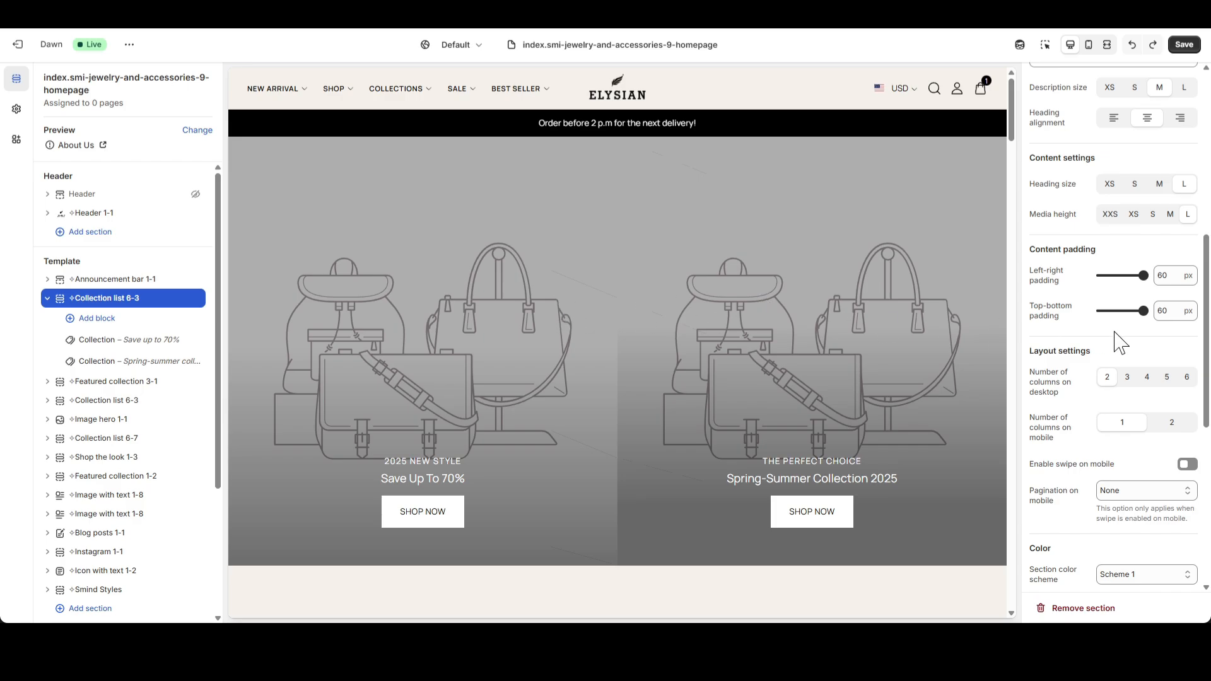
scroll(1162, 334, down, 2)
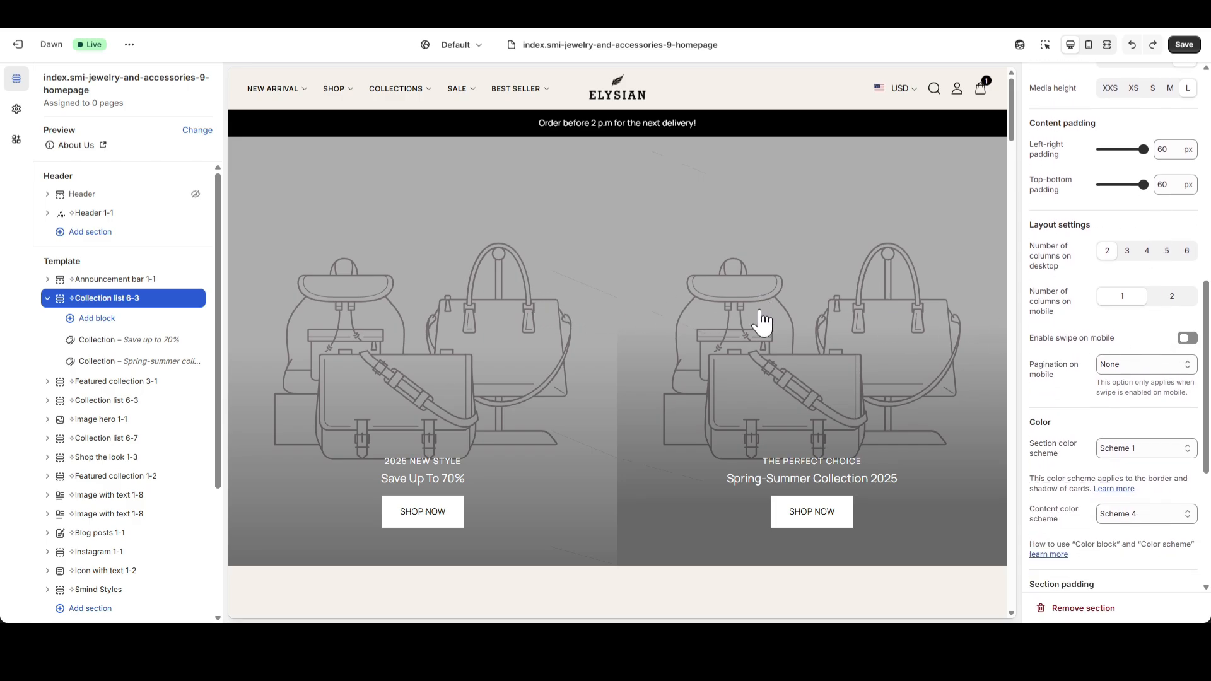
click(1088, 45)
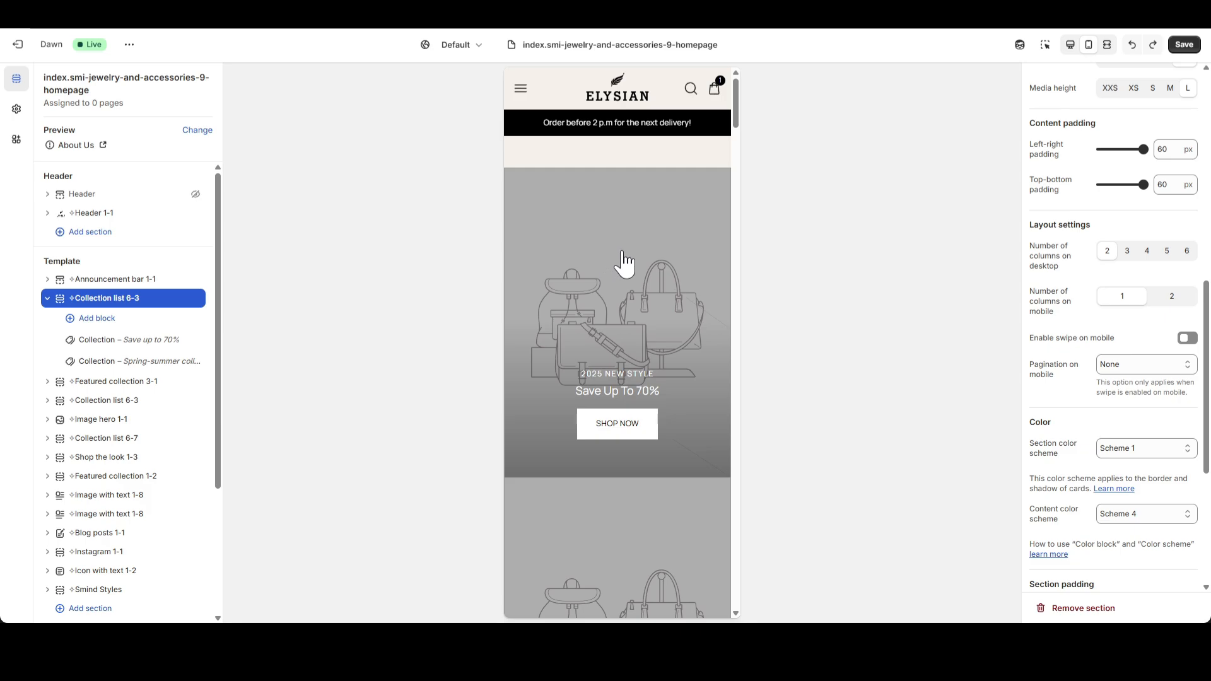
scroll(621, 271, down, 3)
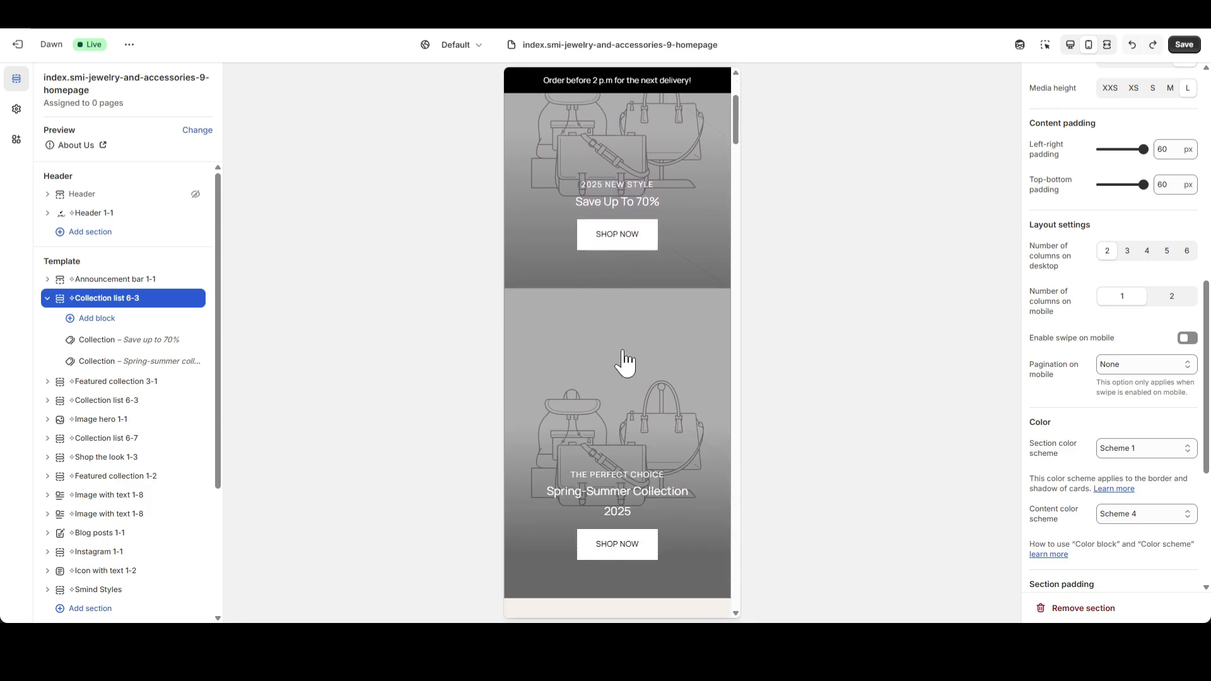
scroll(634, 315, up, 3)
click(1196, 341)
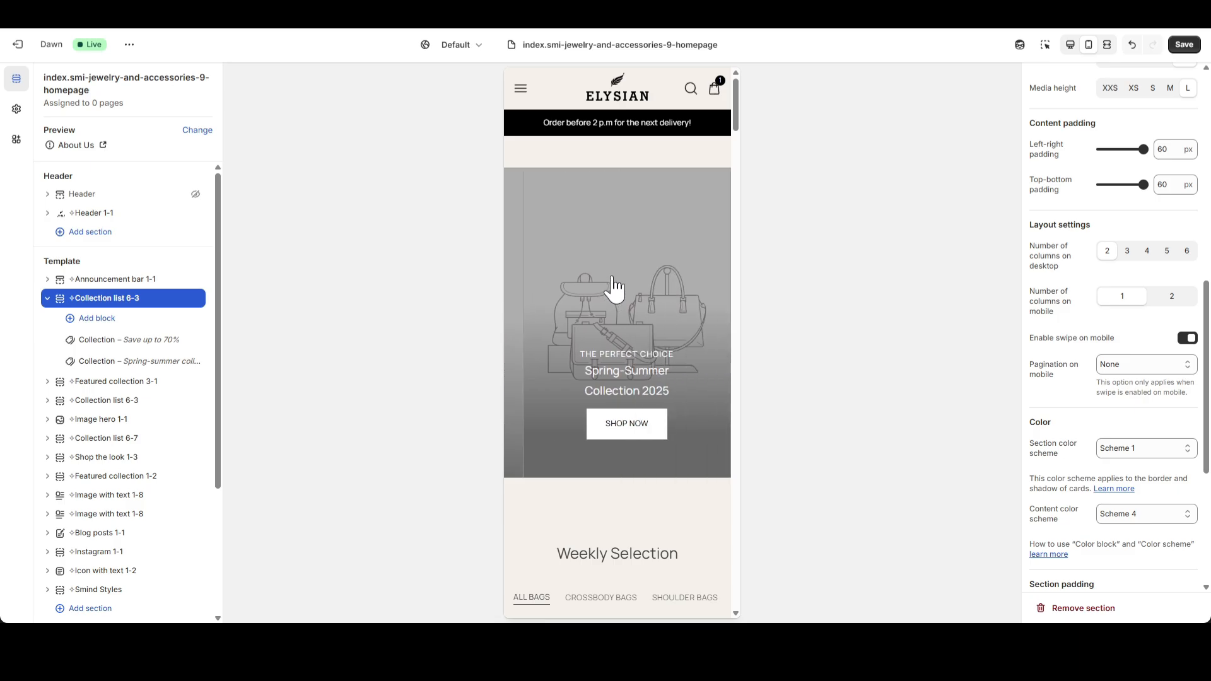
drag(614, 280, 571, 271)
Set the collection list's mobile top and bottom padding to 0 px and return to the desktop preview.
scroll(1171, 469, down, 5)
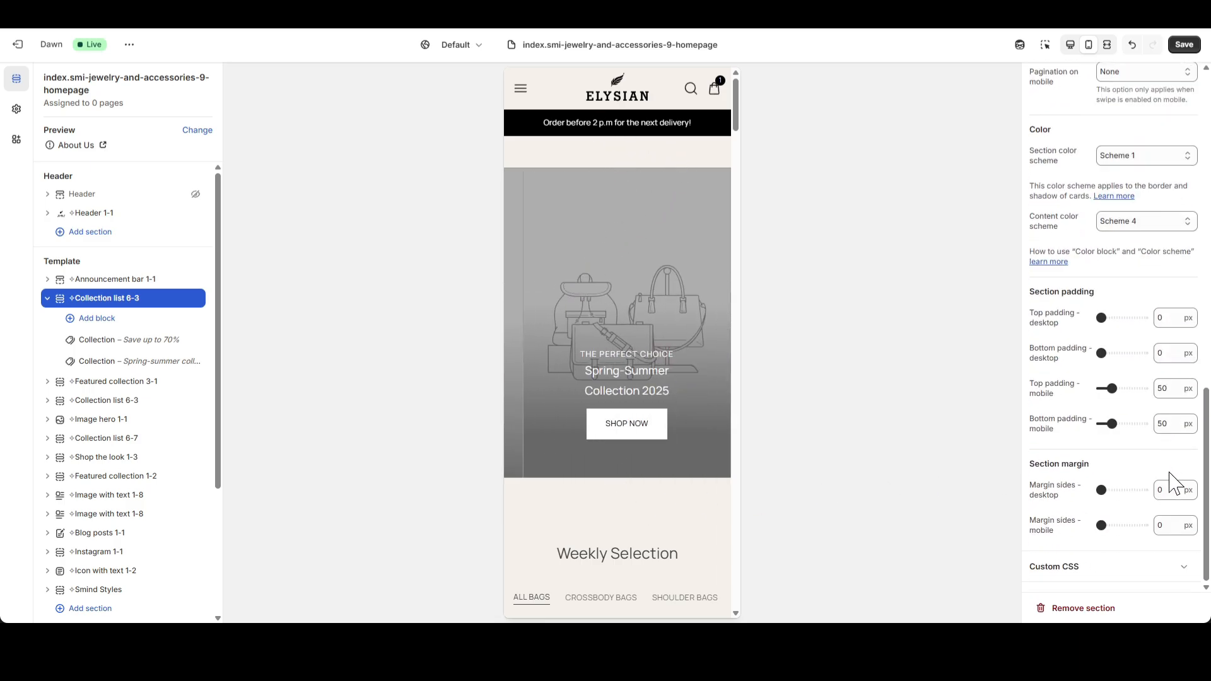
drag(1167, 393, 1126, 428)
text(0)
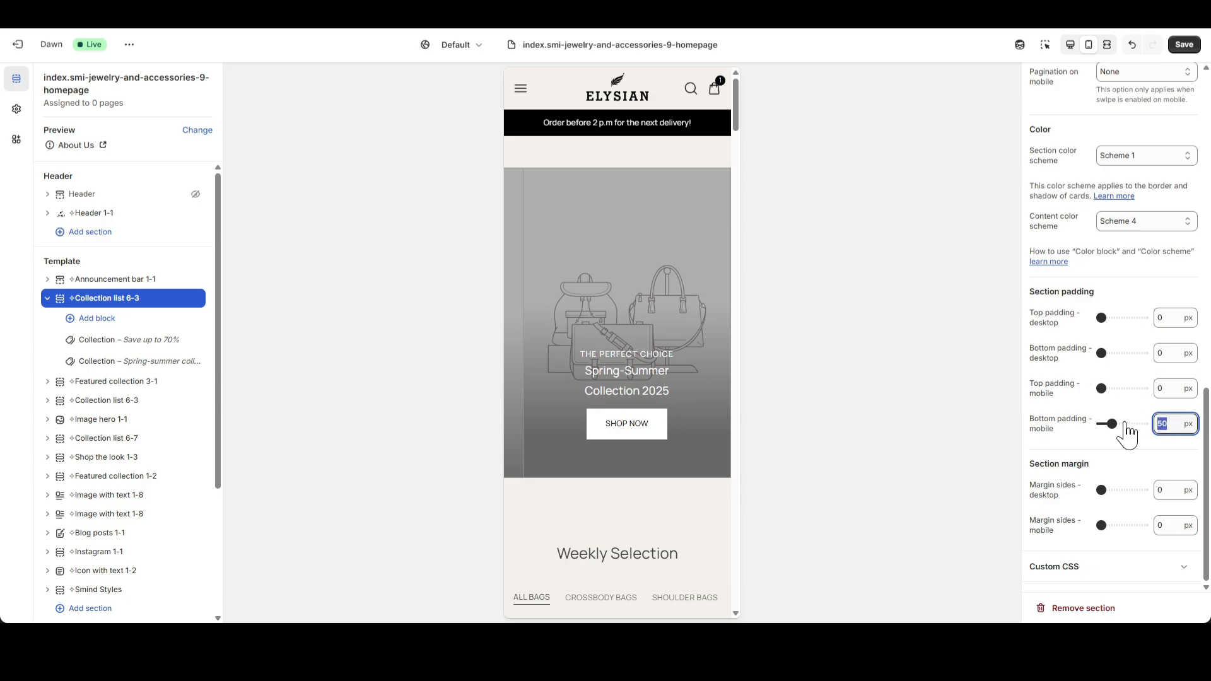
click(1117, 454)
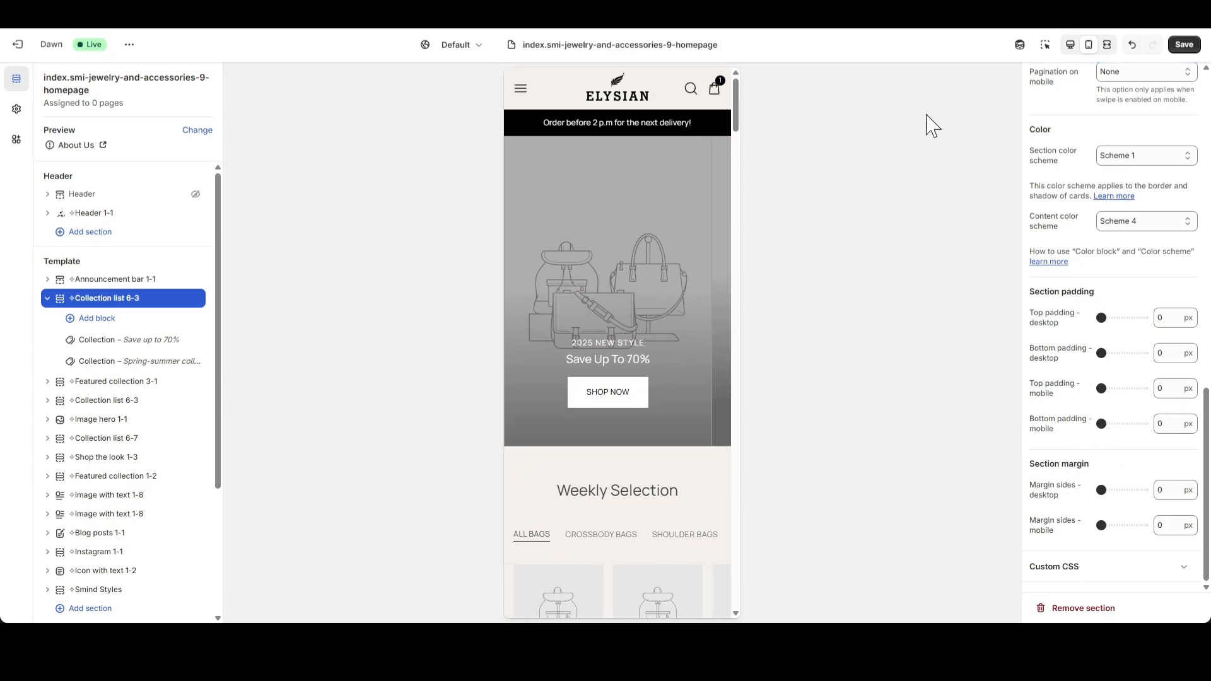
click(1070, 44)
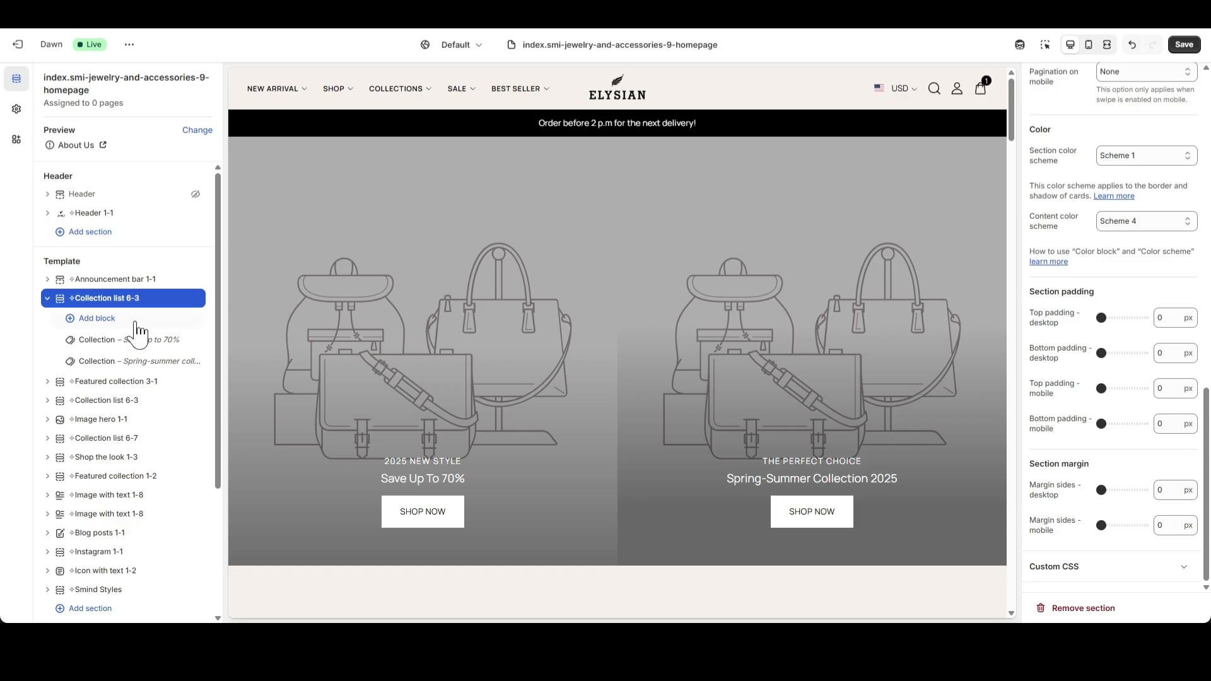
Assign the Hermes collection hero 1 image, the dark close-up portrait, to the "Save up to 70%" Collection block.
click(98, 341)
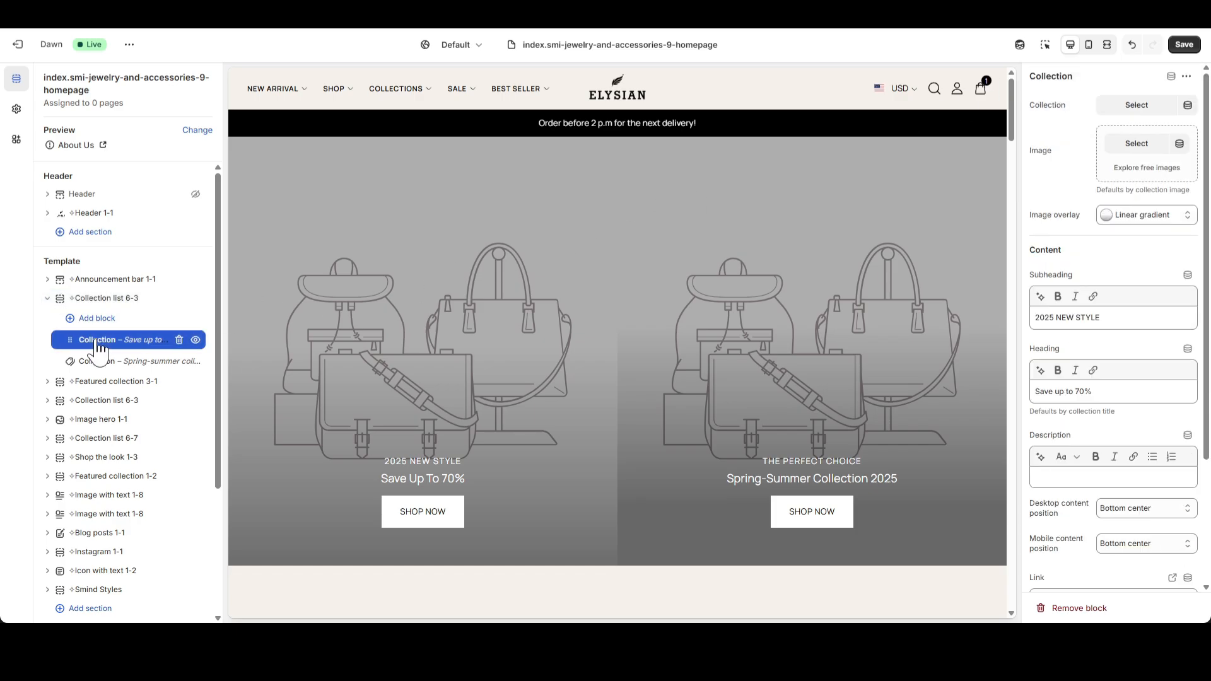
click(1125, 153)
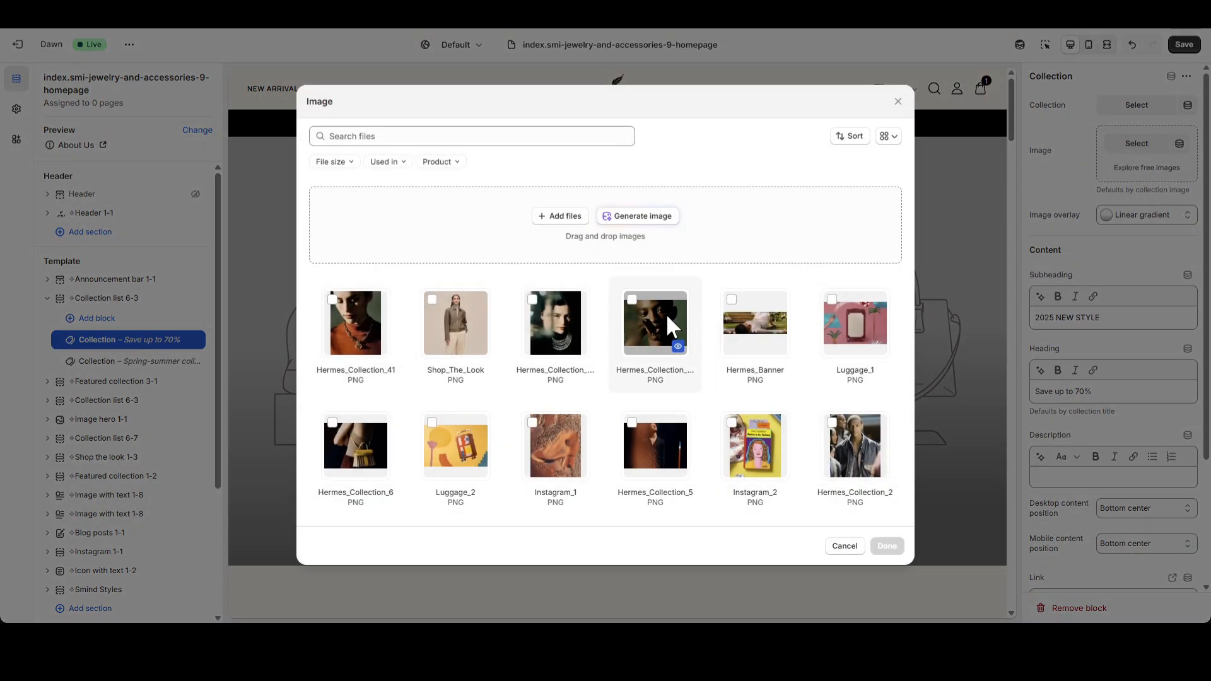
click(855, 446)
click(887, 546)
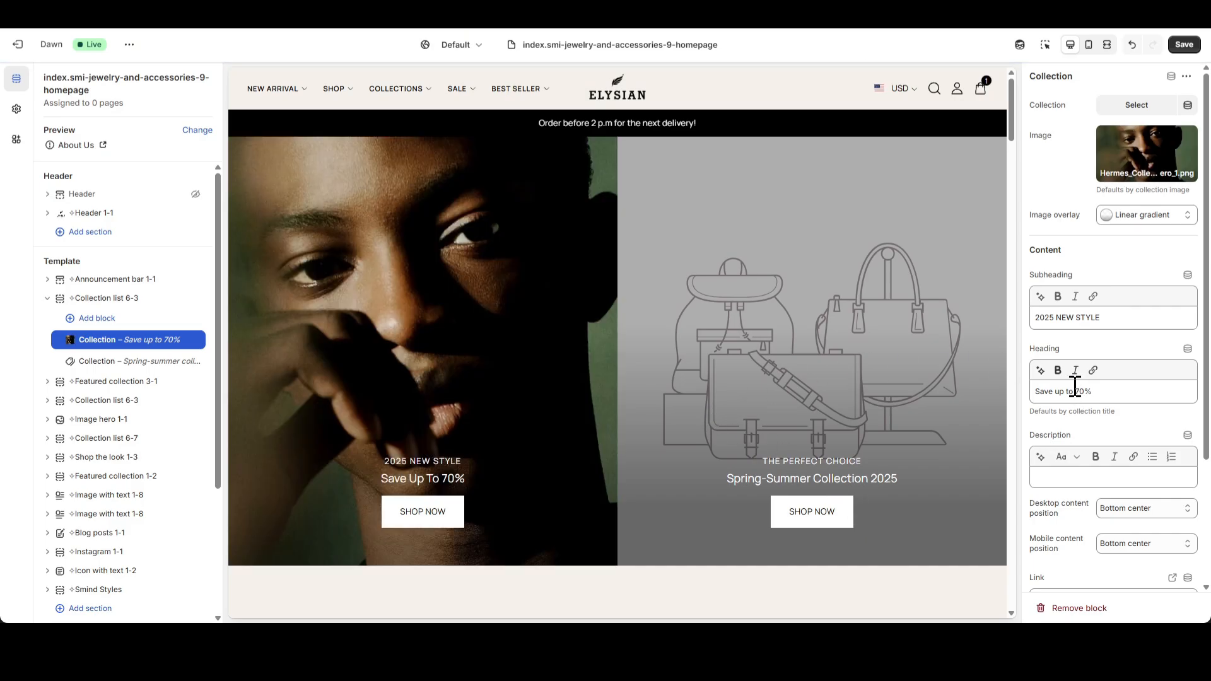
Clear the first Collection block's subheading and change its heading to "NEW SEASON 2026".
triple_click(1115, 319)
text(2)
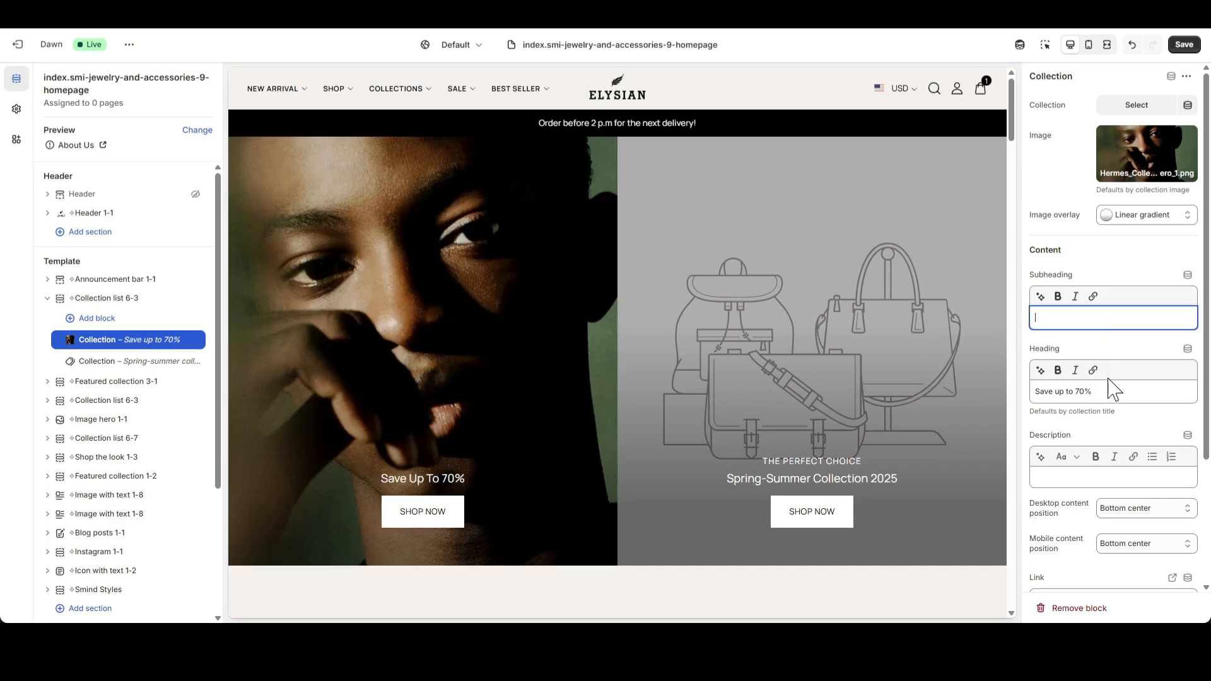
triple_click(1115, 390)
text(NEW SEASON 2026)
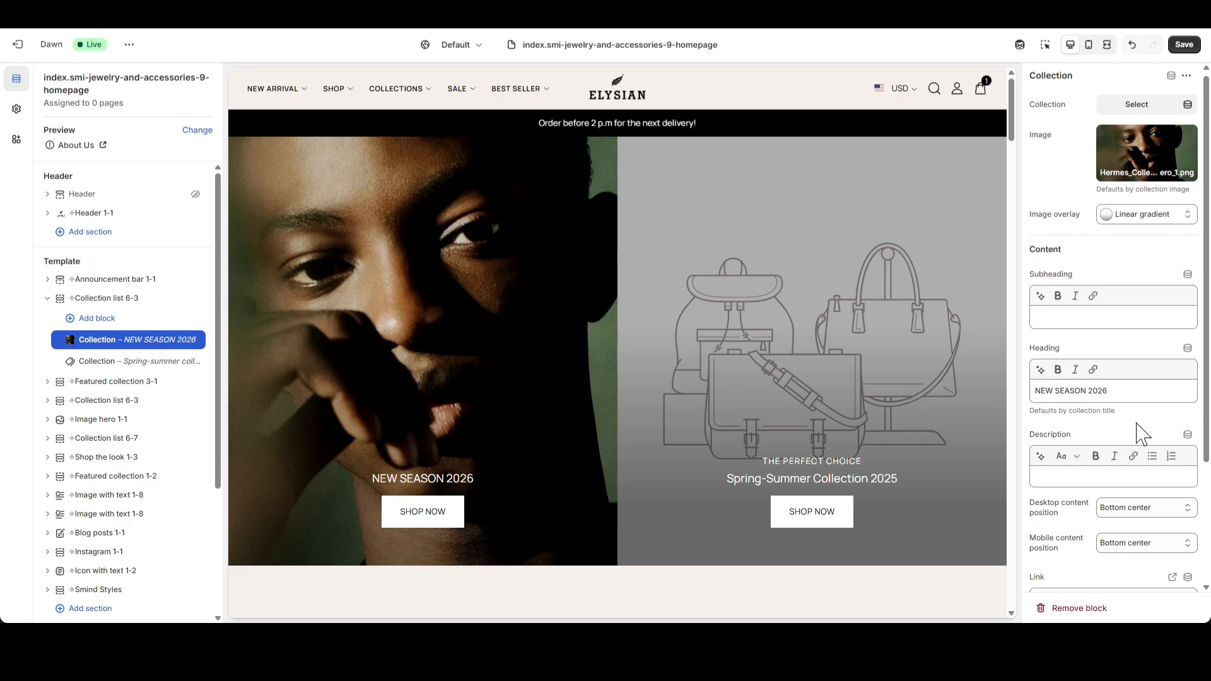
Replace the NEW SEASON 2026 block's link with "#" and set its button style to Text.
scroll(1137, 427, down, 3)
scroll(1138, 427, down, 1)
click(1183, 433)
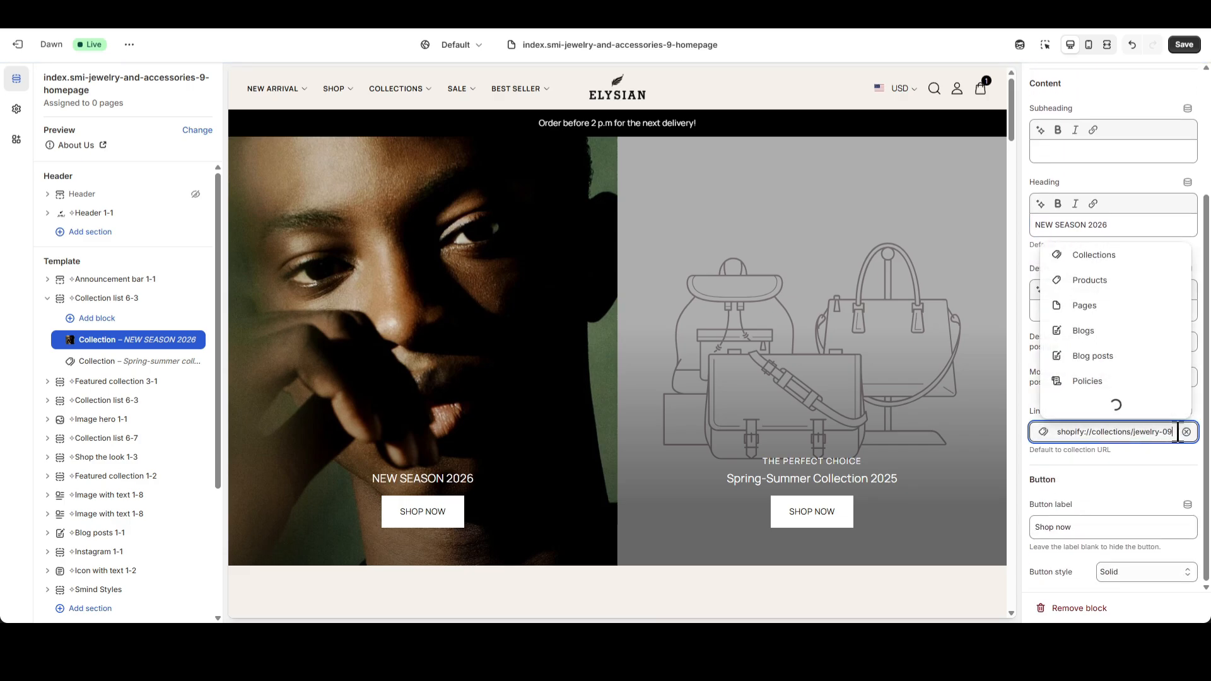
click(1182, 432)
text(#)
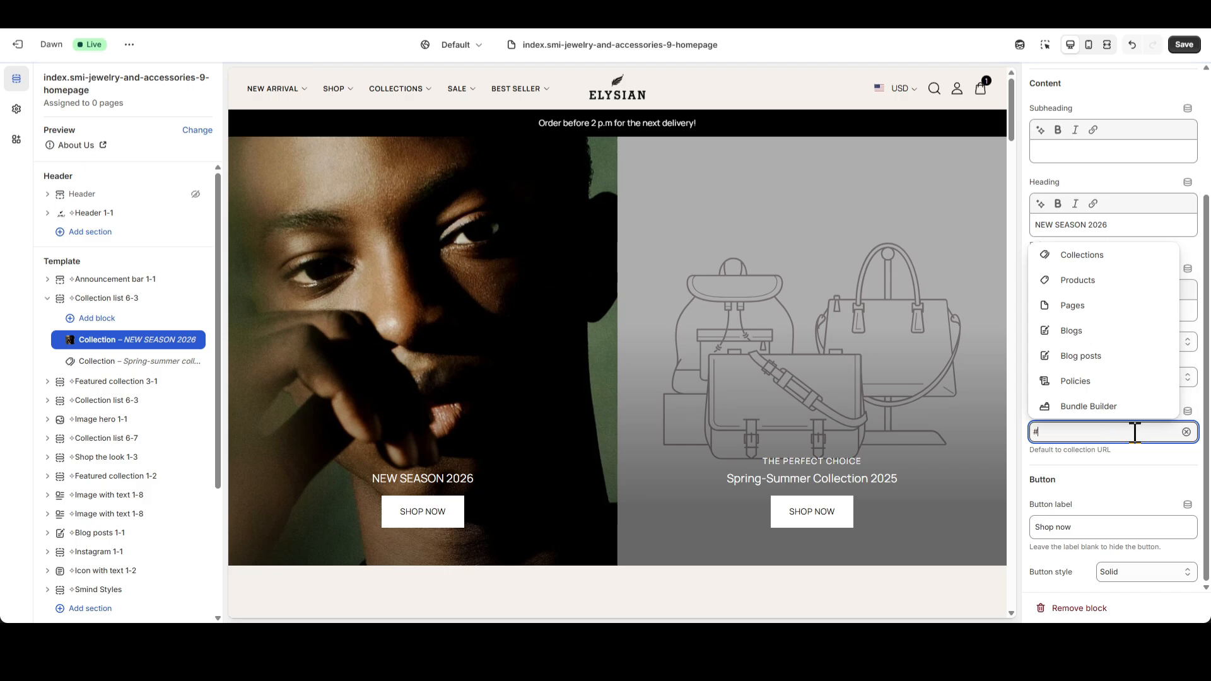
click(1098, 381)
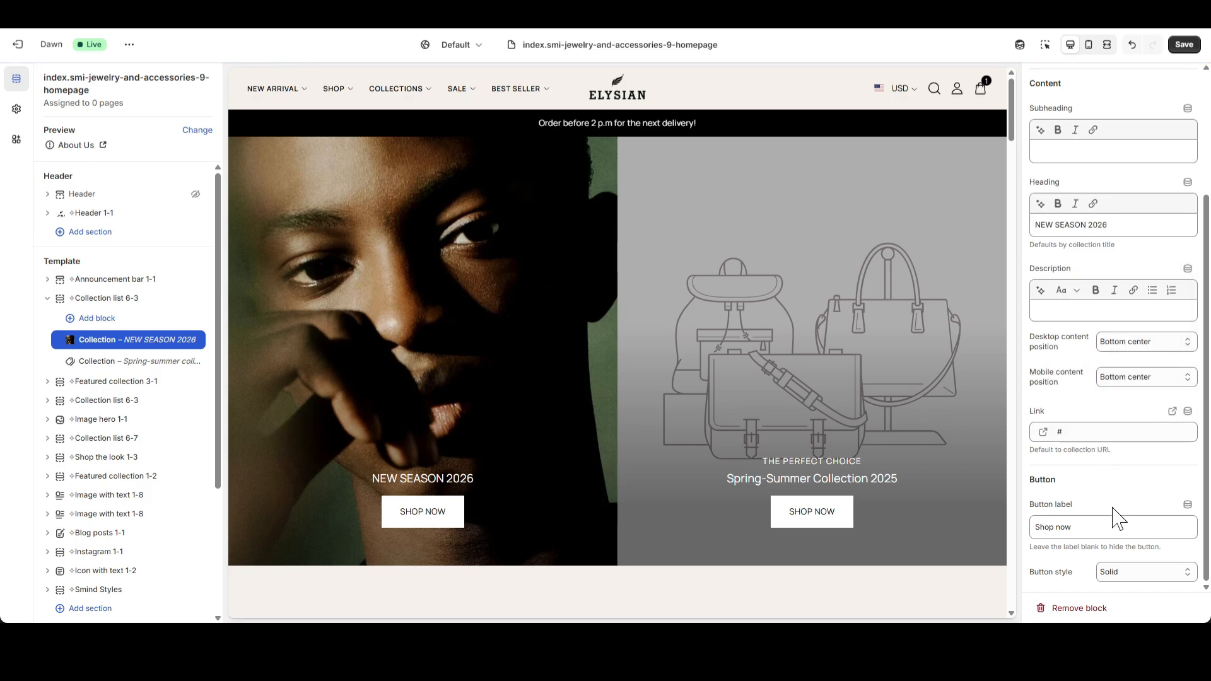
click(1135, 571)
click(1117, 499)
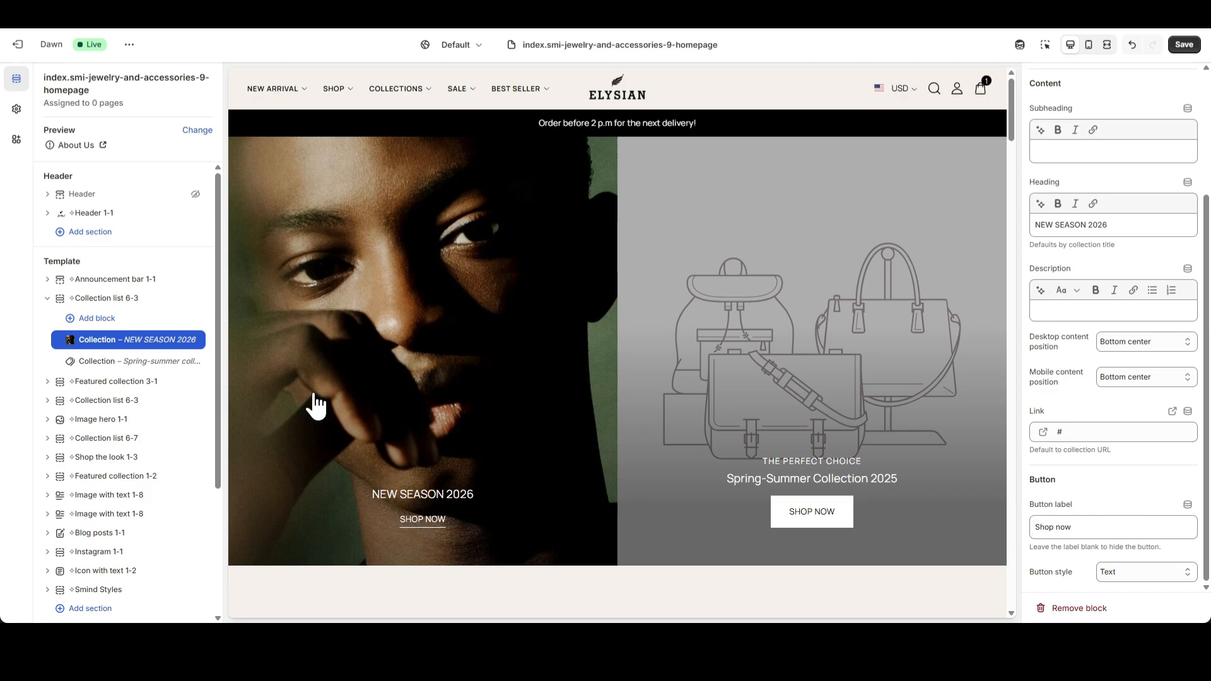
Assign the Hermes collection hero 2 image, the portrait with chain necklaces, to the "Spring-summer collection 2025" Collection block.
click(114, 361)
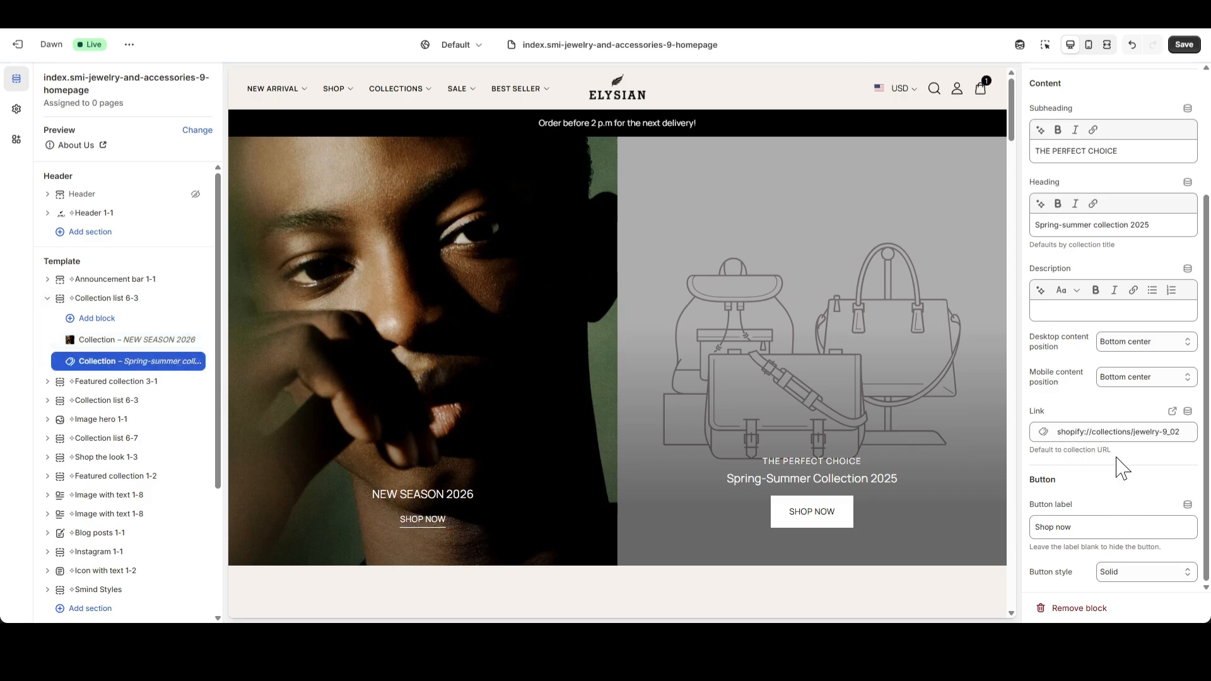
scroll(1121, 468, up, 3)
click(1136, 143)
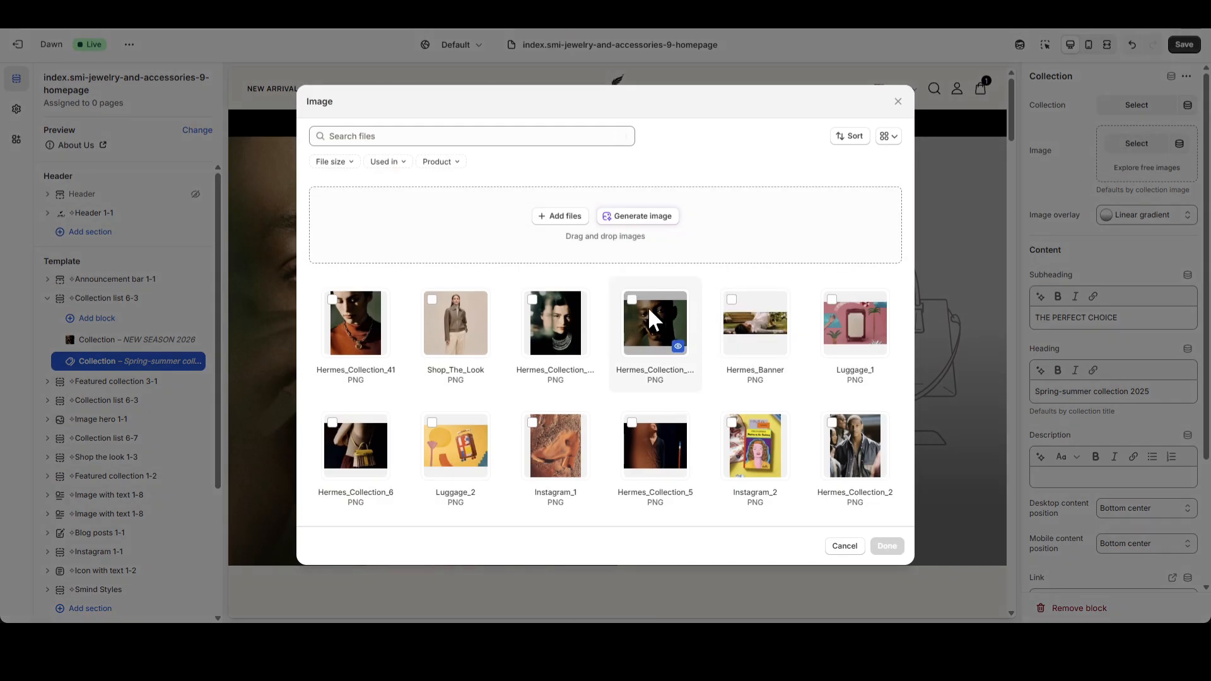
click(573, 325)
click(886, 545)
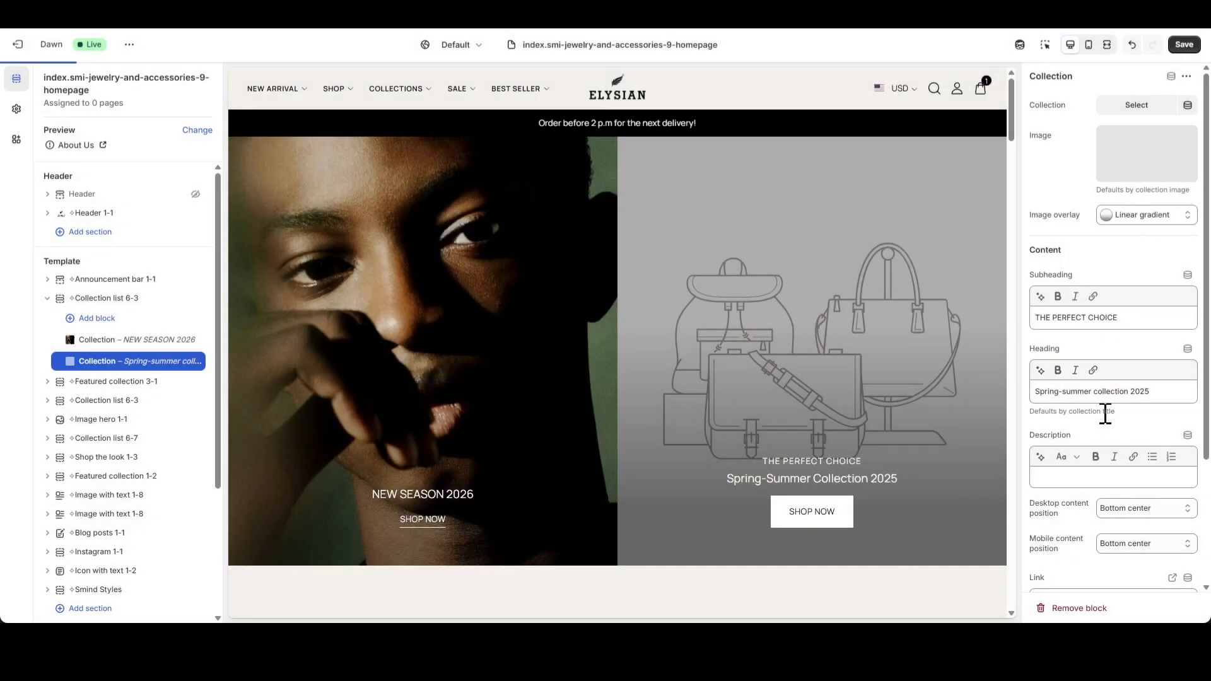
Clear the second Collection block's subheading and change its heading to "SPRING -SUMMER 2026".
triple_click(1137, 322)
key(BackSpace)
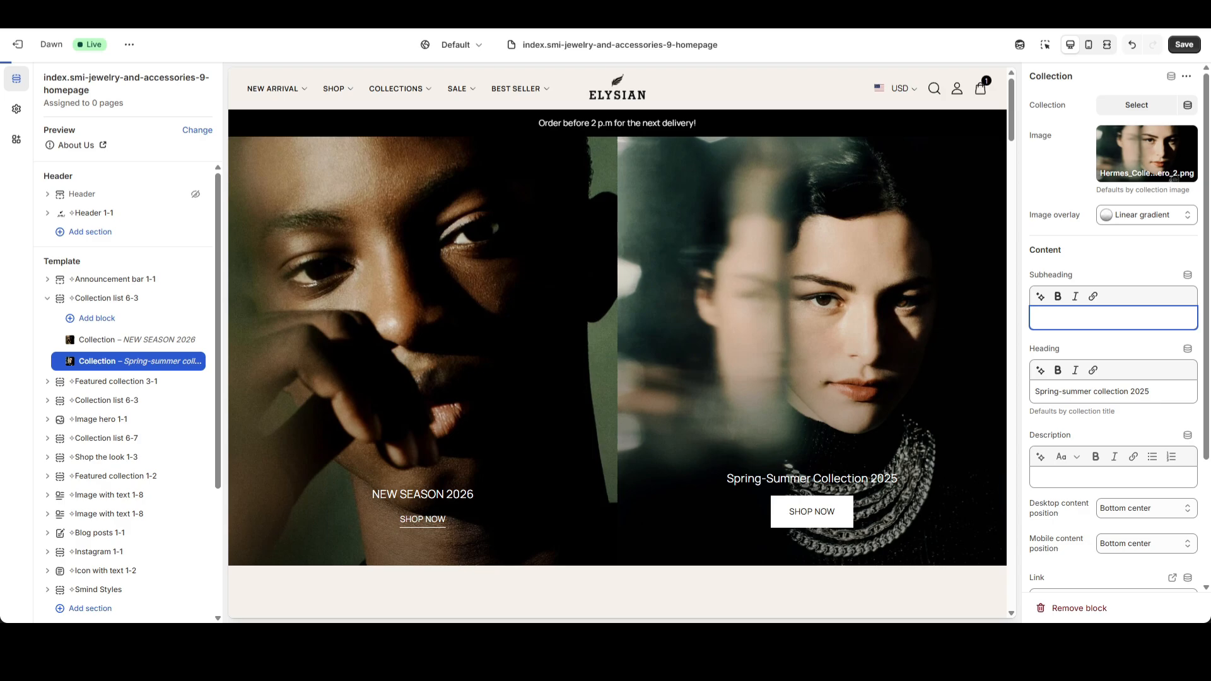
triple_click(1174, 395)
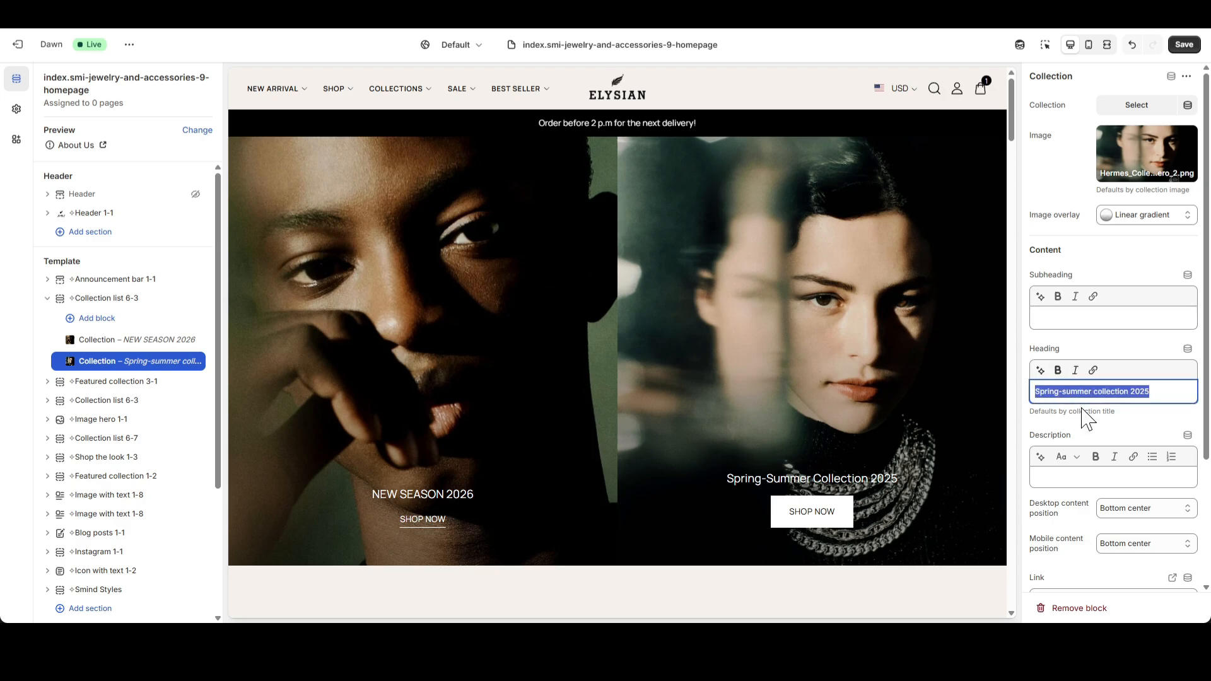
text(SPRING -SUMMER 2026)
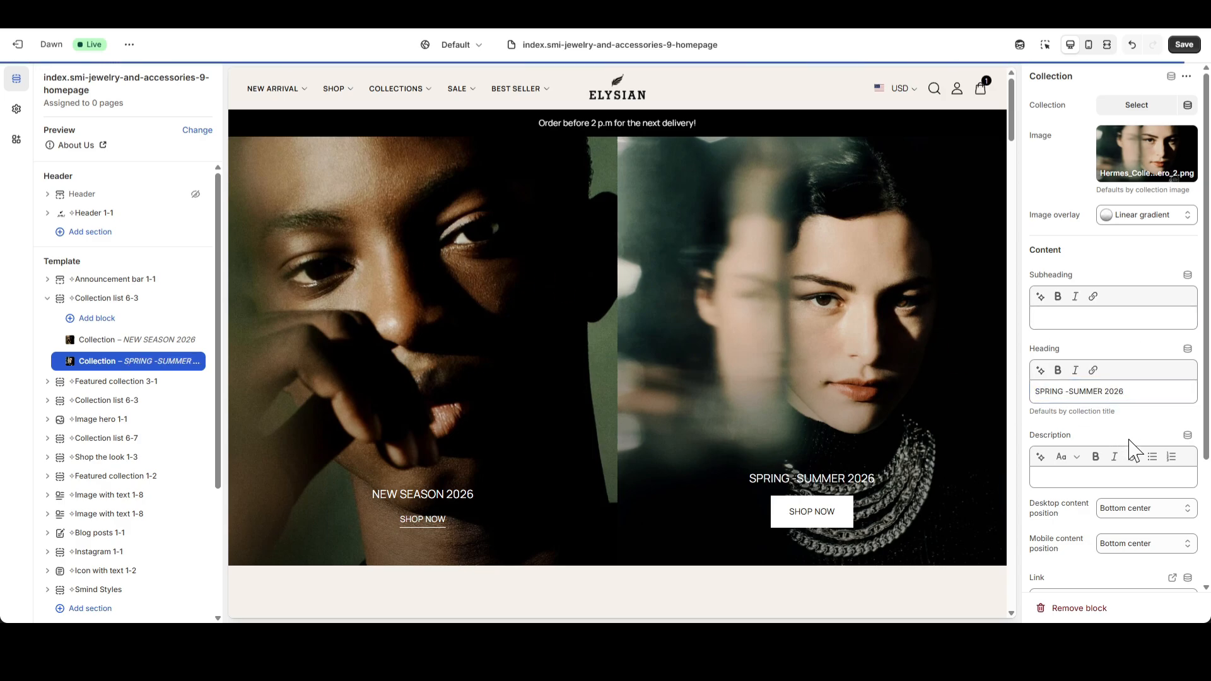
Replace the SPRING -SUMMER 2026 block's link with "#" and set its button style to Text.
scroll(1133, 446, down, 3)
click(1156, 432)
click(1186, 433)
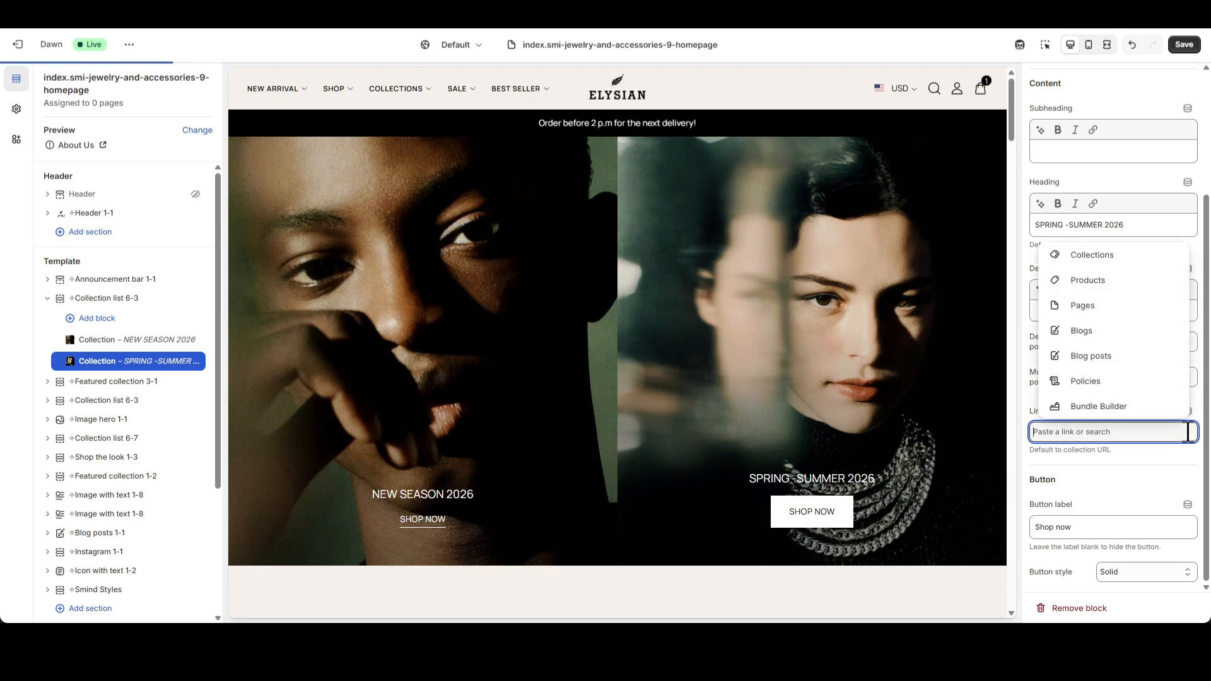
text(#)
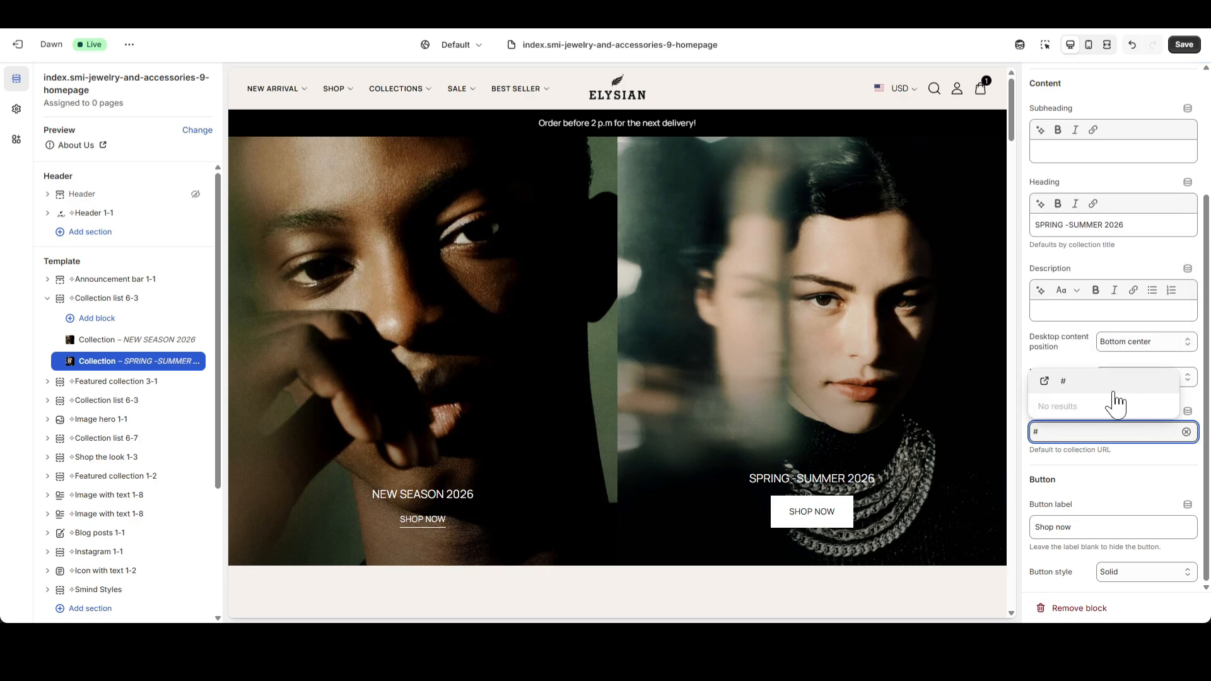
click(1094, 387)
click(1142, 579)
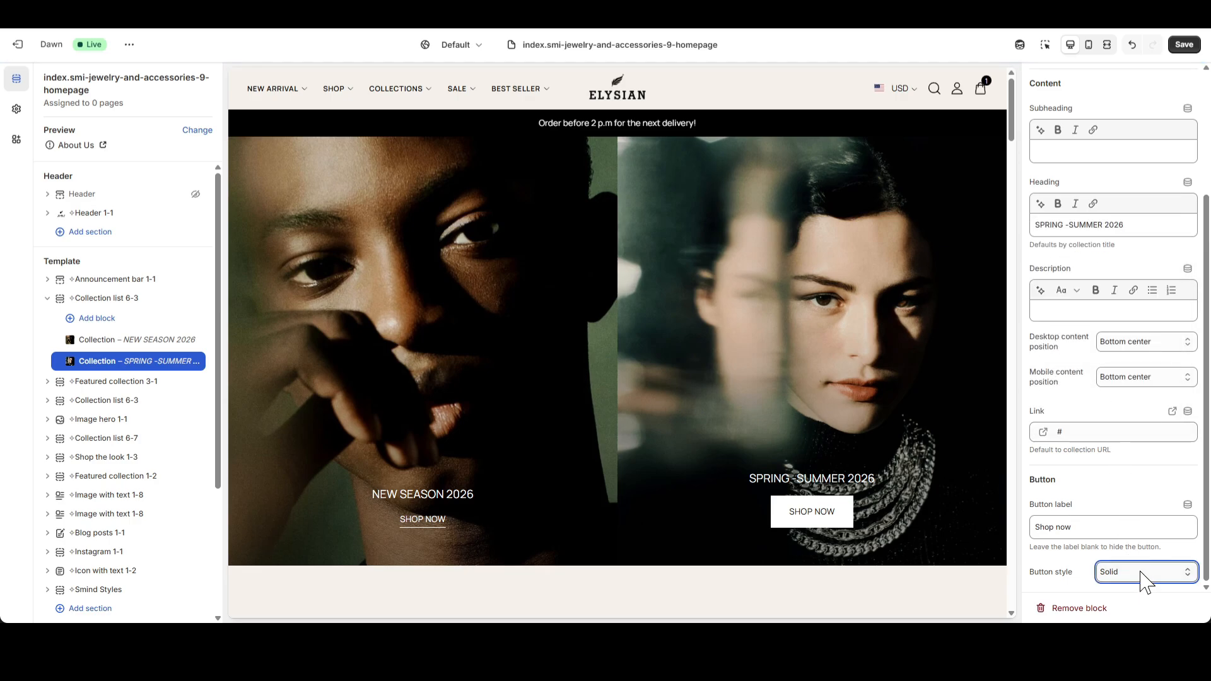
click(1135, 541)
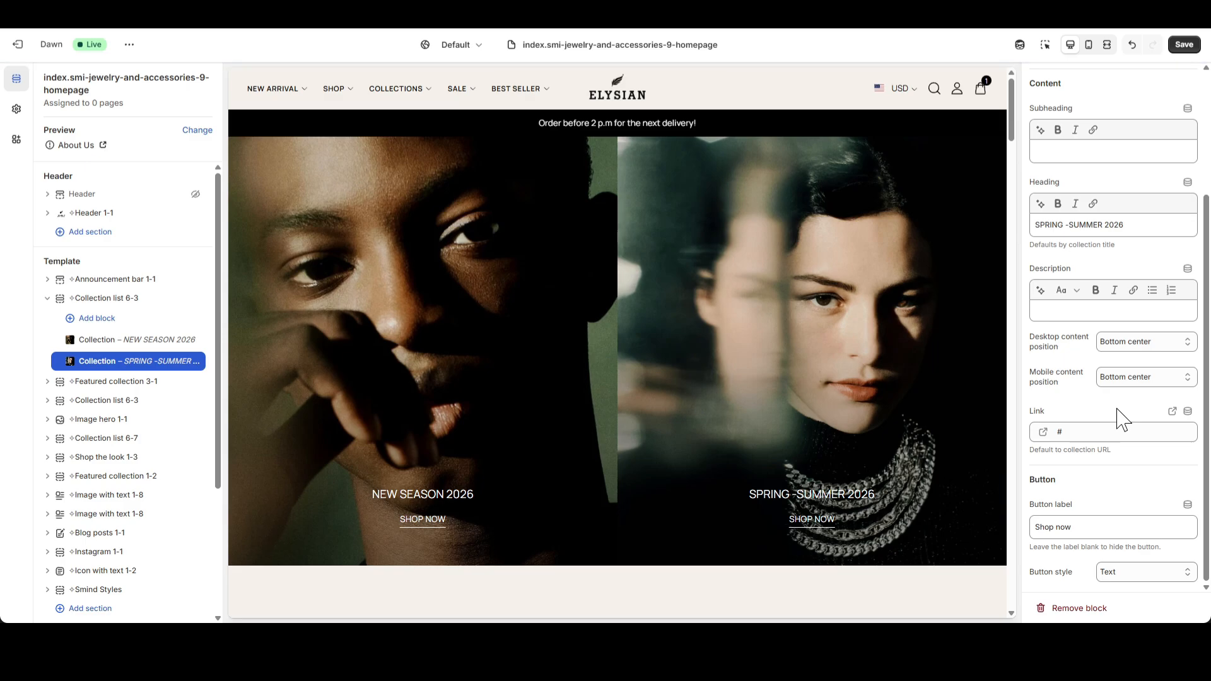
Check the collection slides in the mobile preview, and return to the desktop preview with the Collection list 6-3 settings open.
click(1089, 46)
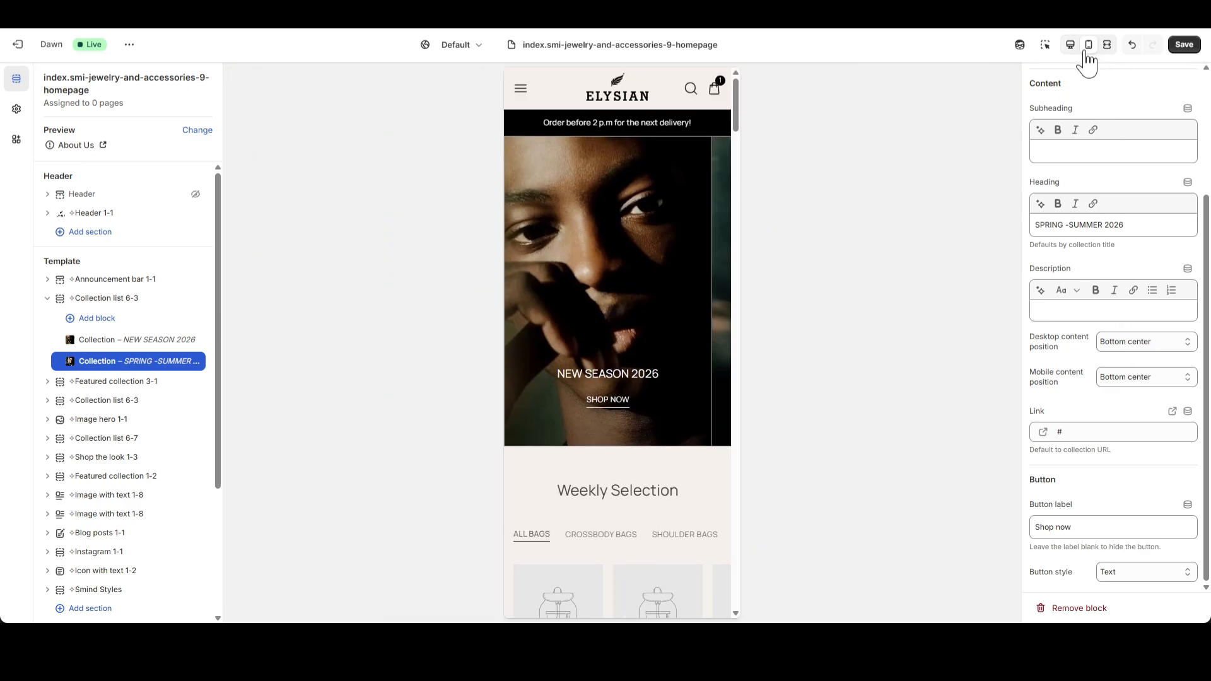
drag(667, 324, 749, 321)
click(1070, 45)
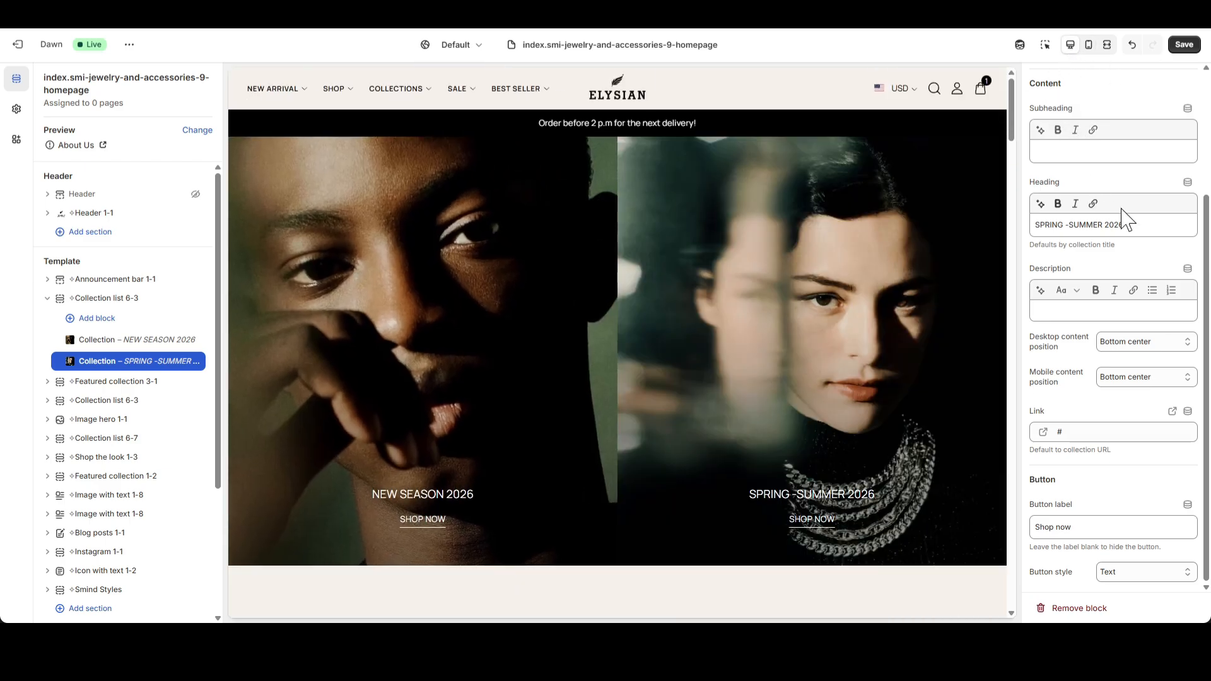
click(129, 299)
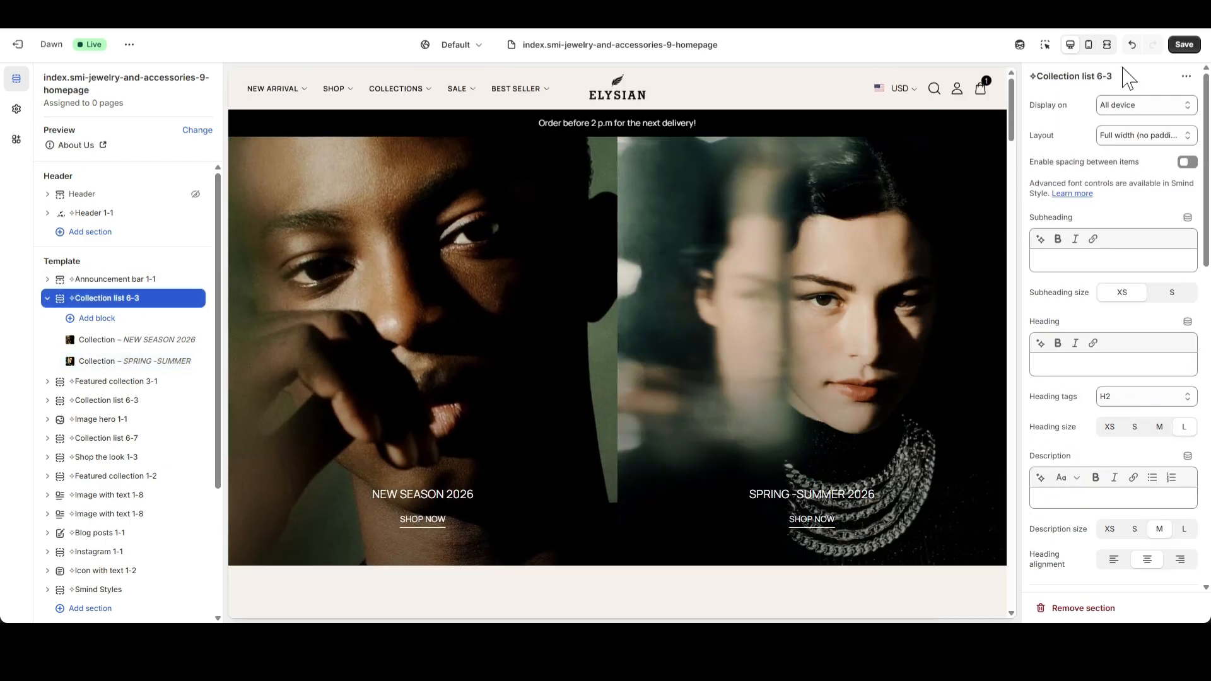
Save the template and check the Featured collection 3-1 section in the full-screen preview.
click(1184, 45)
click(48, 298)
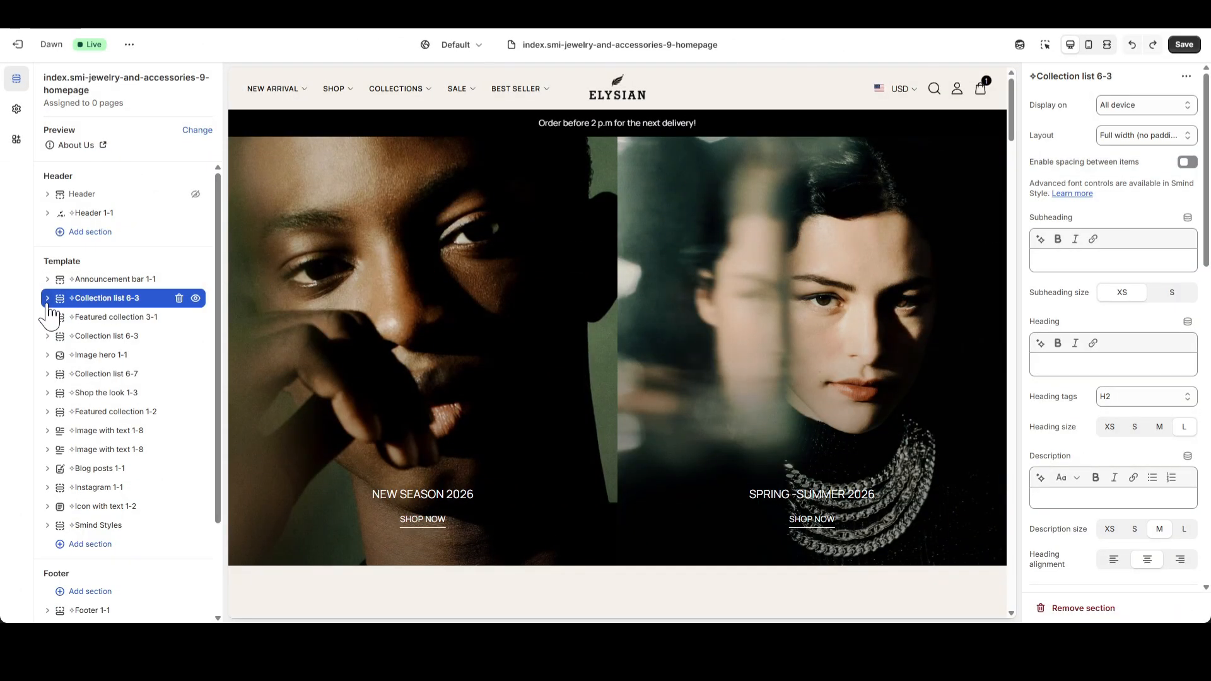
click(84, 317)
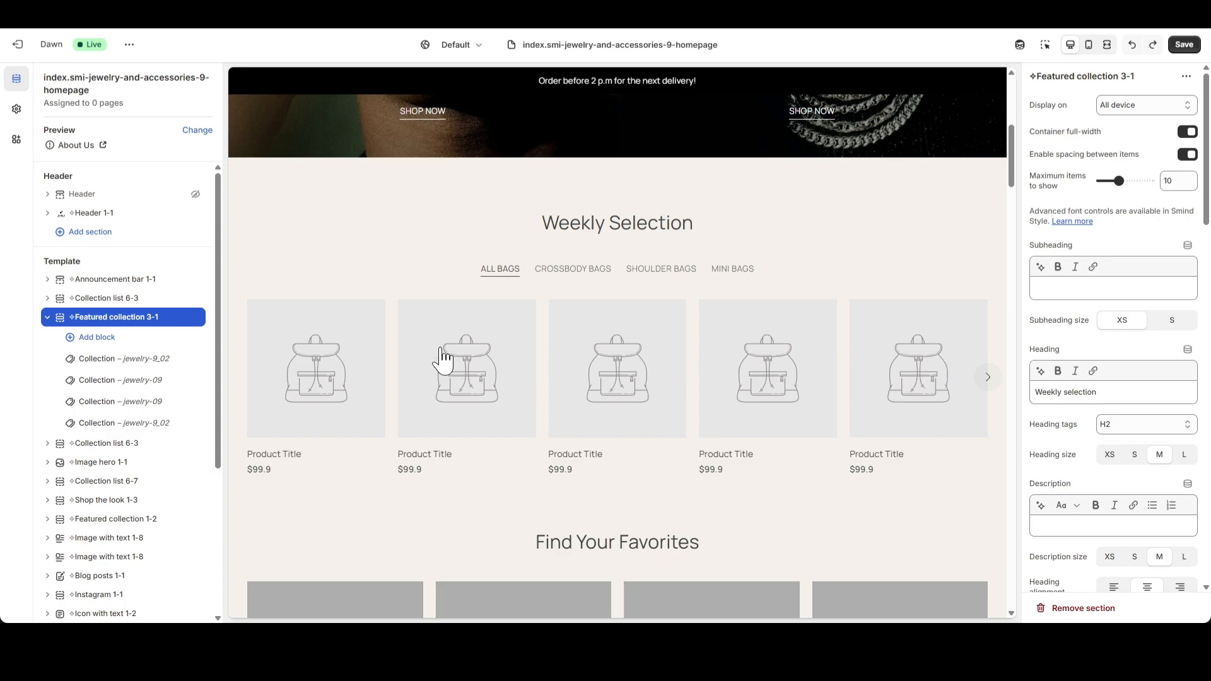
click(1106, 45)
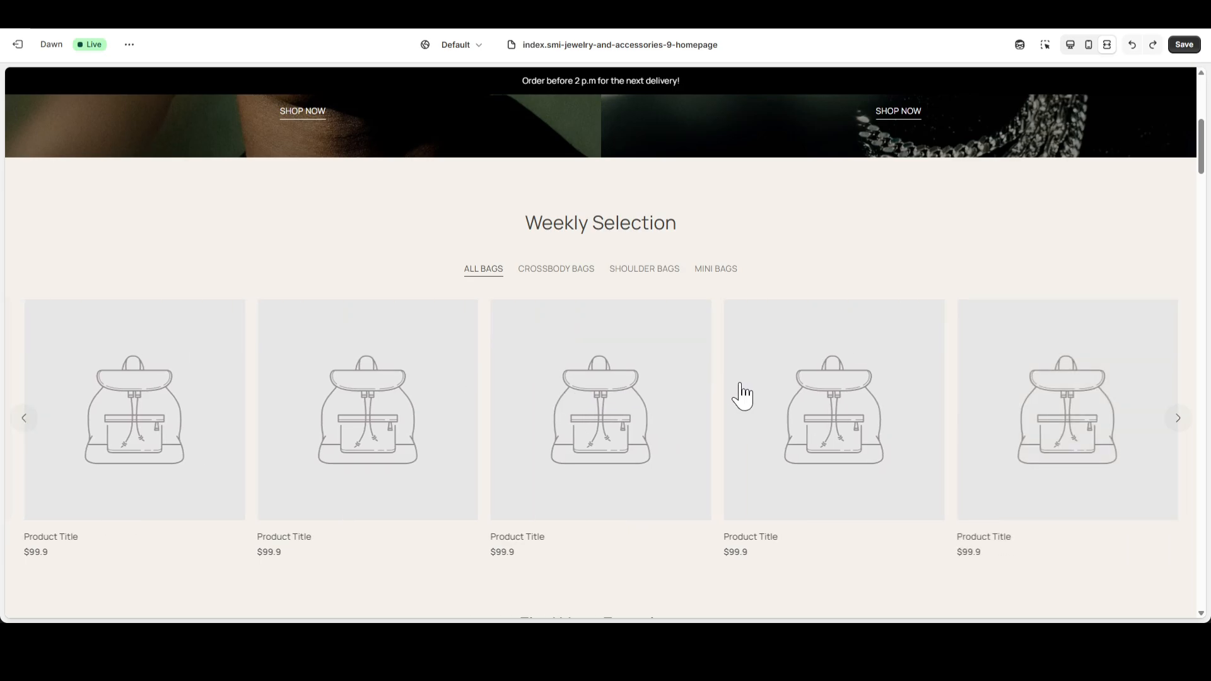
click(1071, 46)
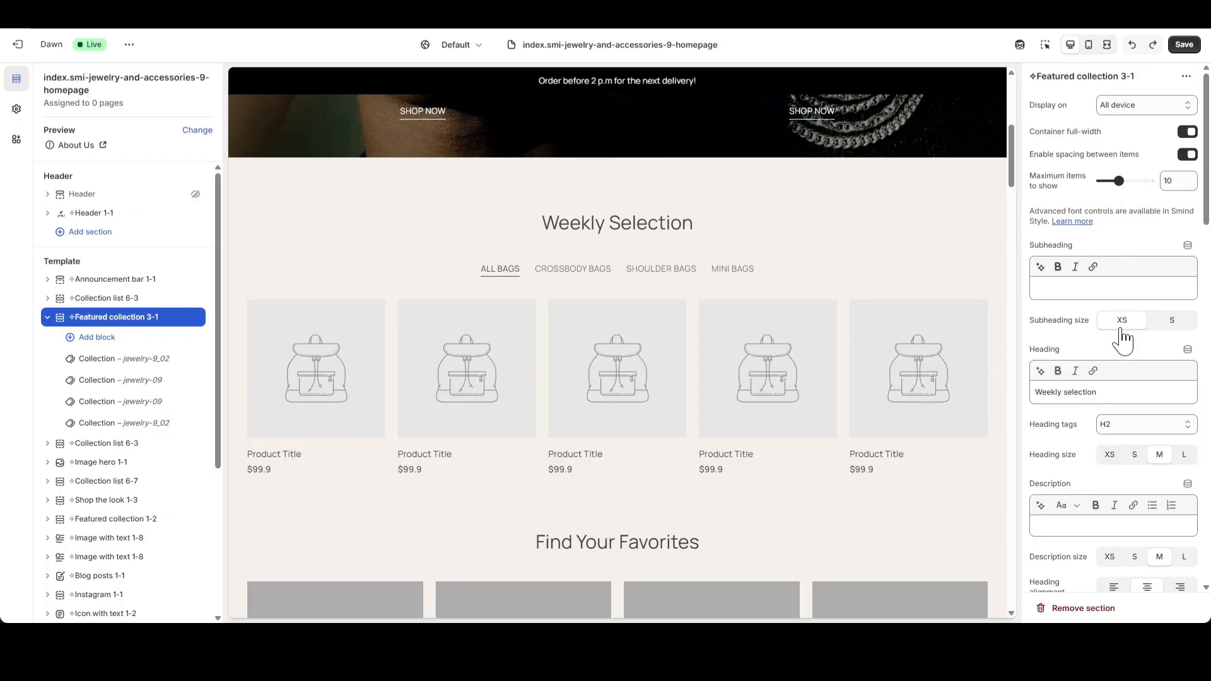
Clear the "Weekly selection" heading of Featured collection 3-1 and remove its fourth Collection block.
drag(1091, 391, 1008, 395)
key(BackSpace)
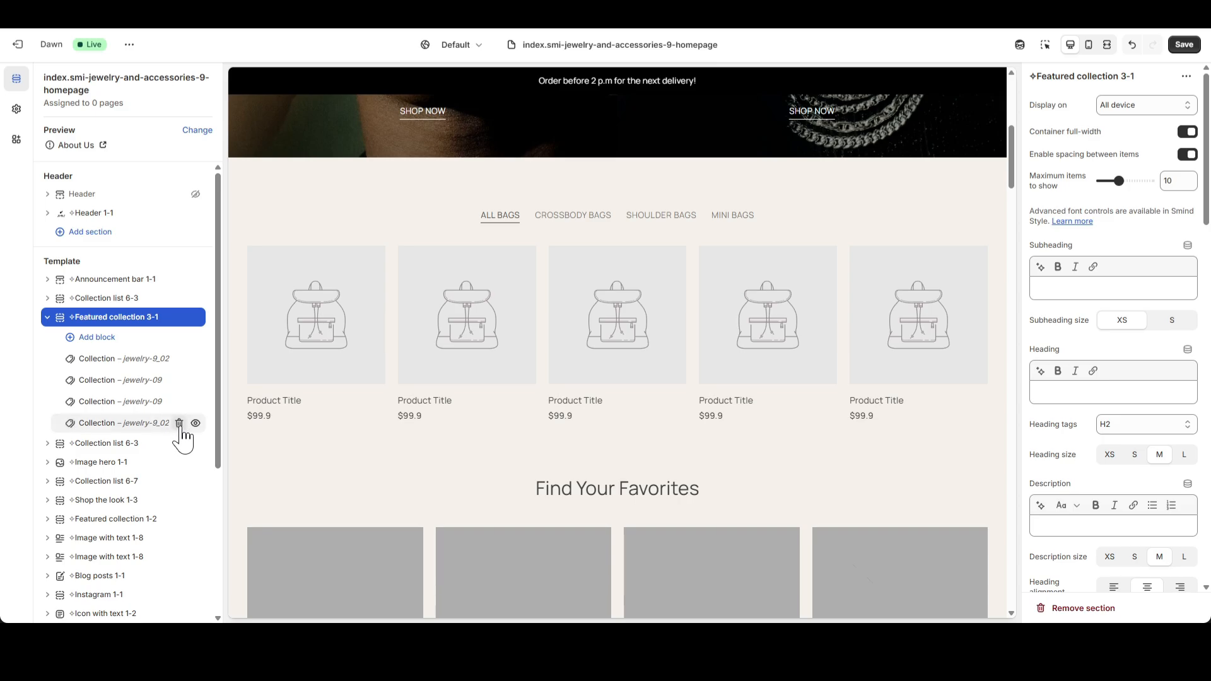
click(179, 423)
Assign the Bags collection to the first Collection block of Featured collection 3-1 and set its heading to "BAGS".
click(101, 361)
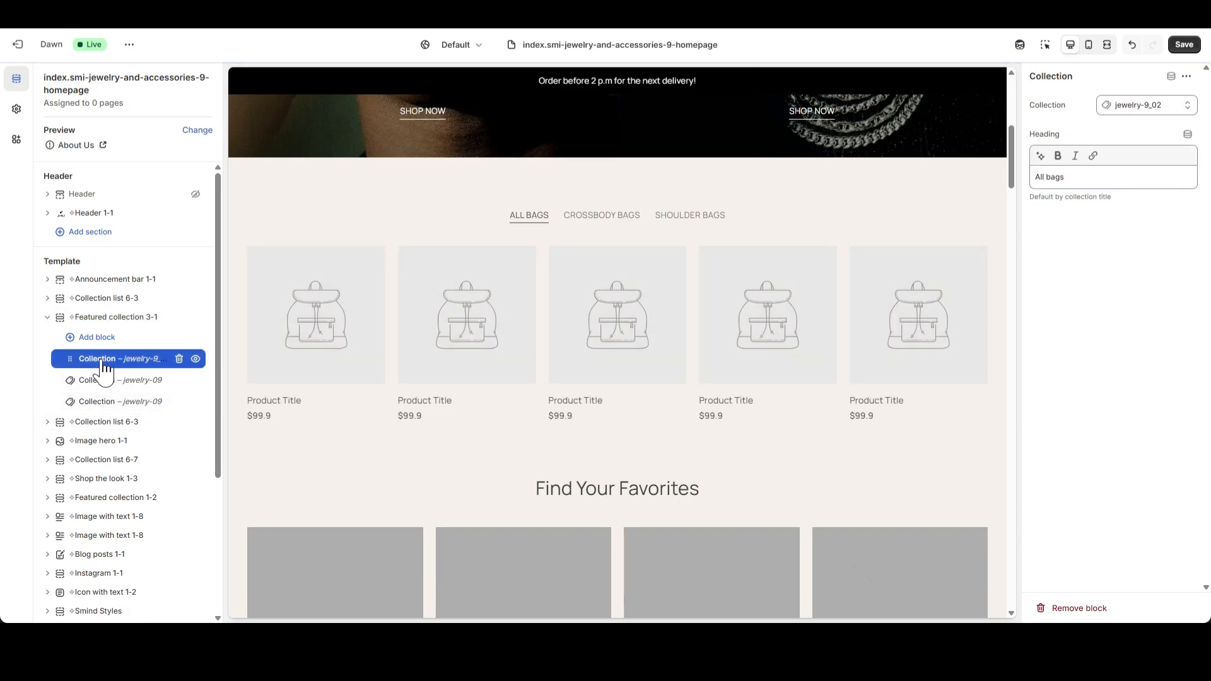
click(1122, 106)
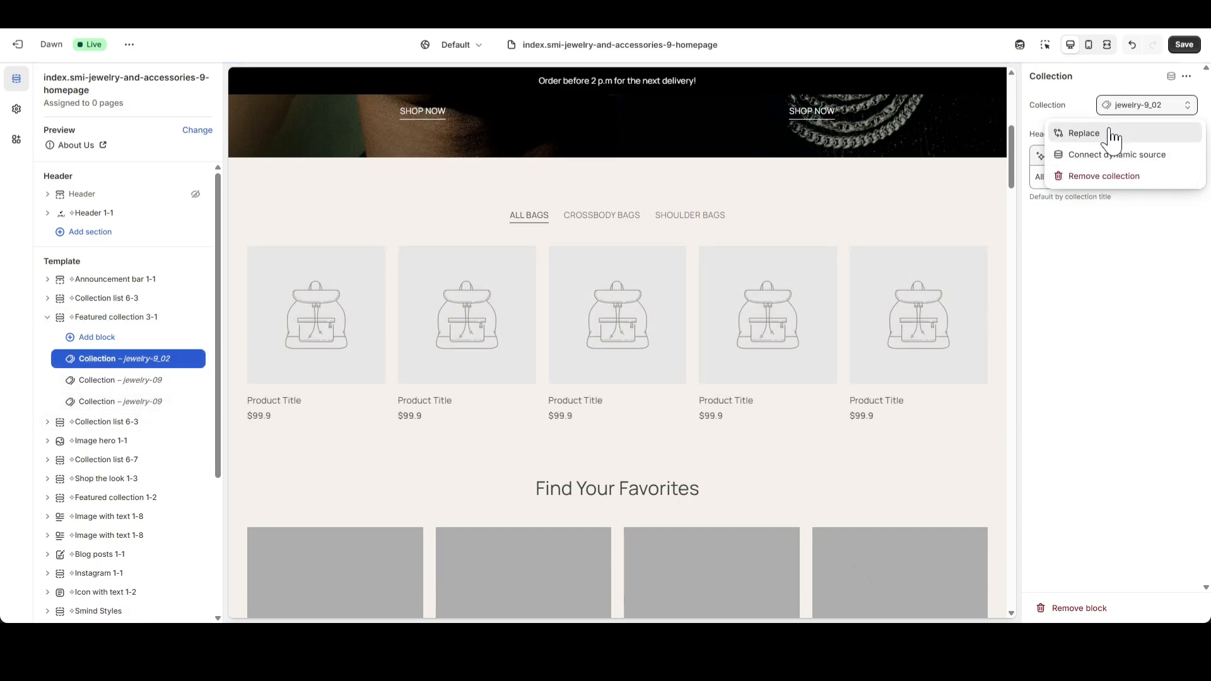
click(1113, 135)
click(992, 197)
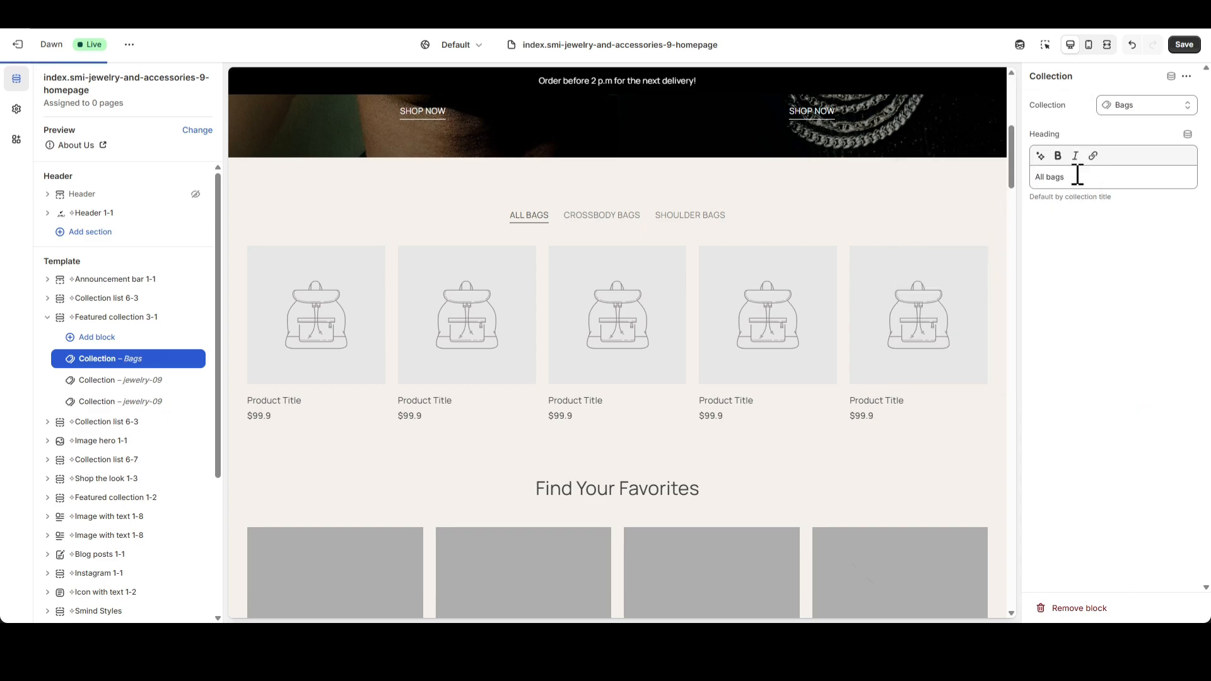
triple_click(1078, 176)
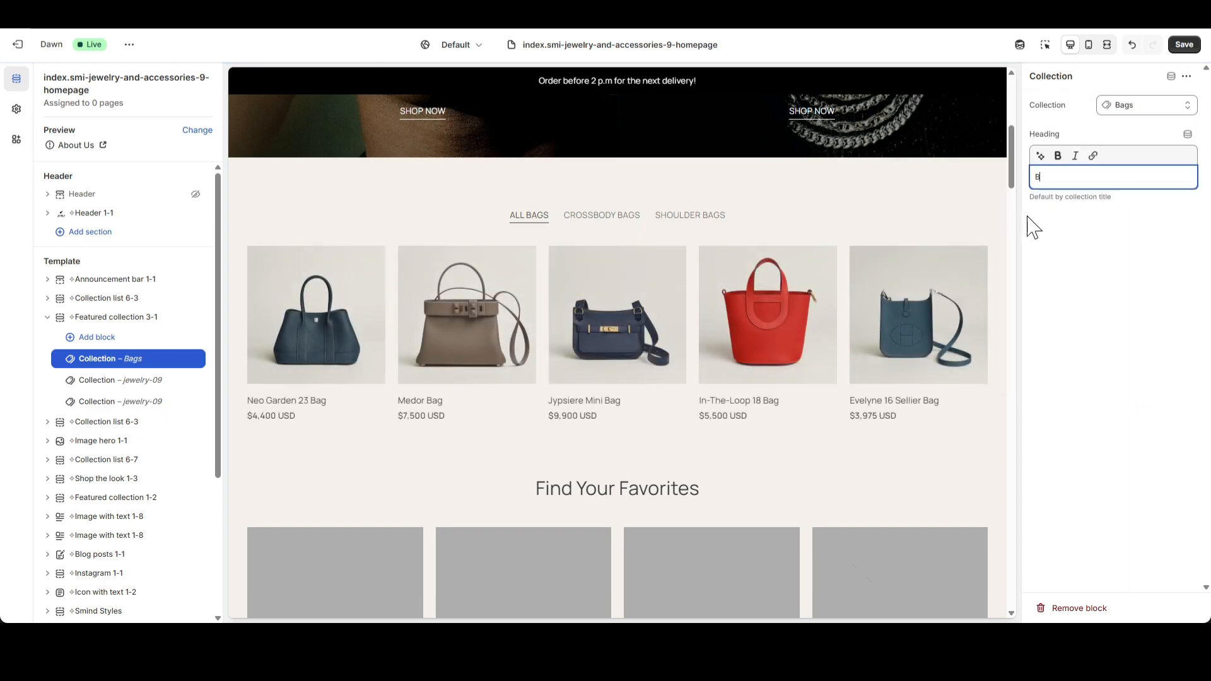
text(BAGS)
click(1060, 243)
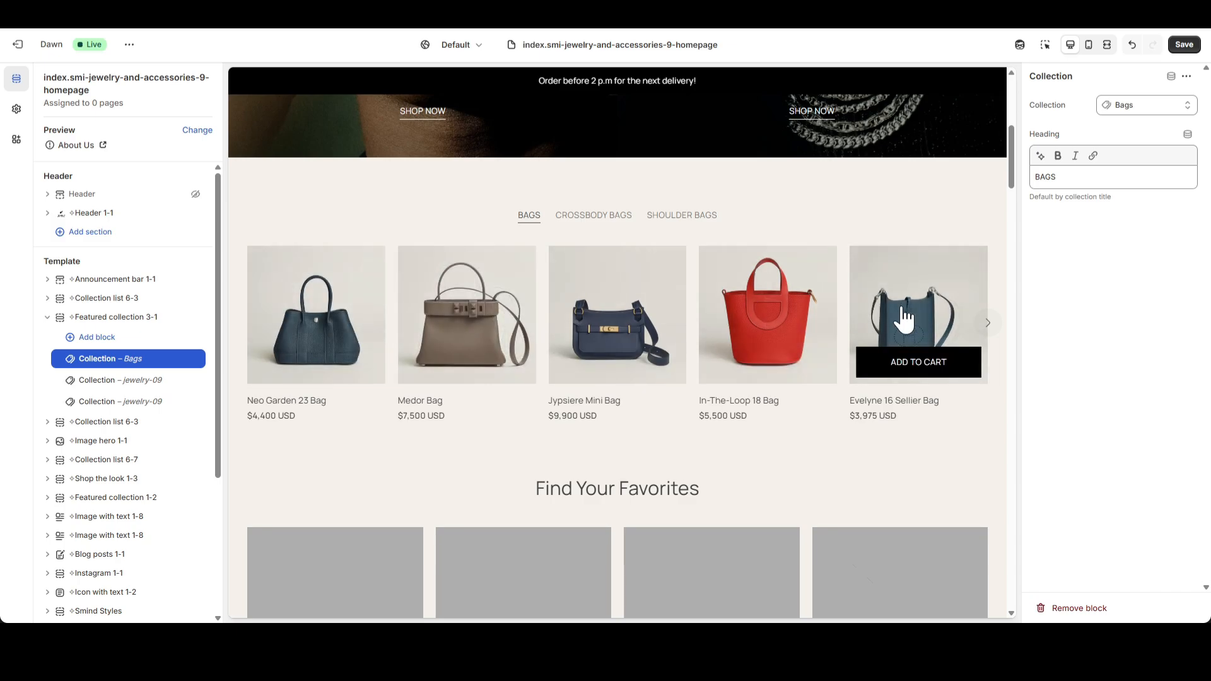
Assign the Belts collection to the "Crossbody bags" Collection block and change its heading to "BELTS".
click(105, 386)
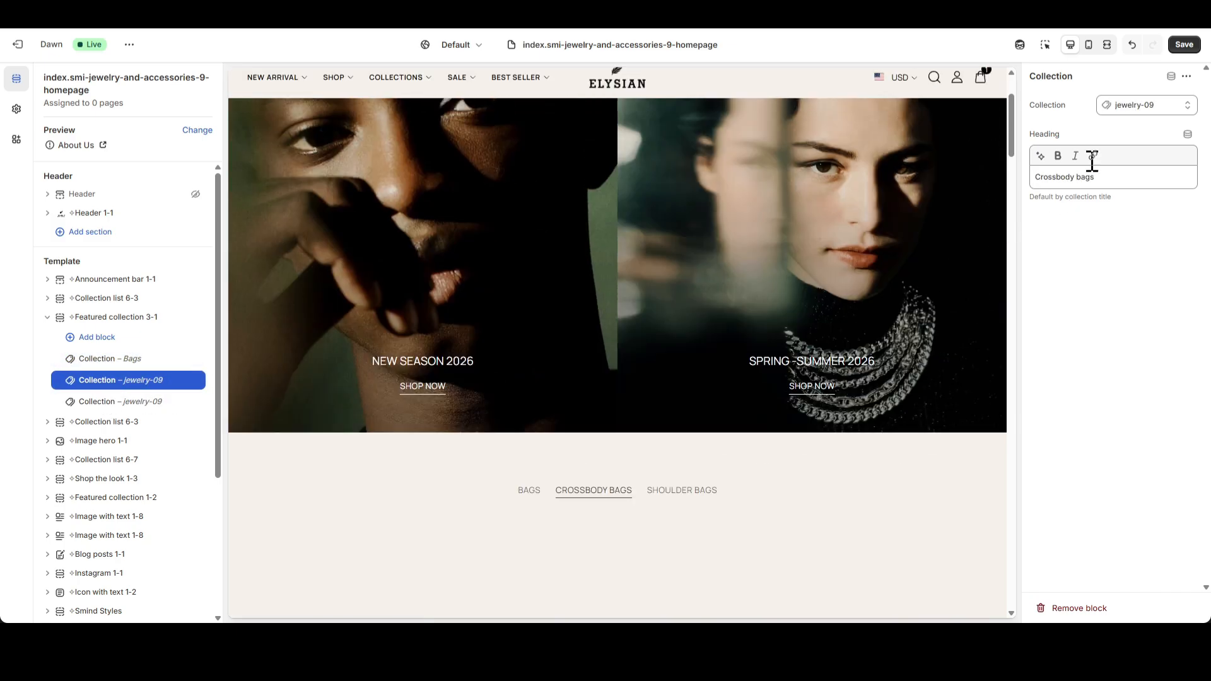
click(1125, 111)
click(1123, 133)
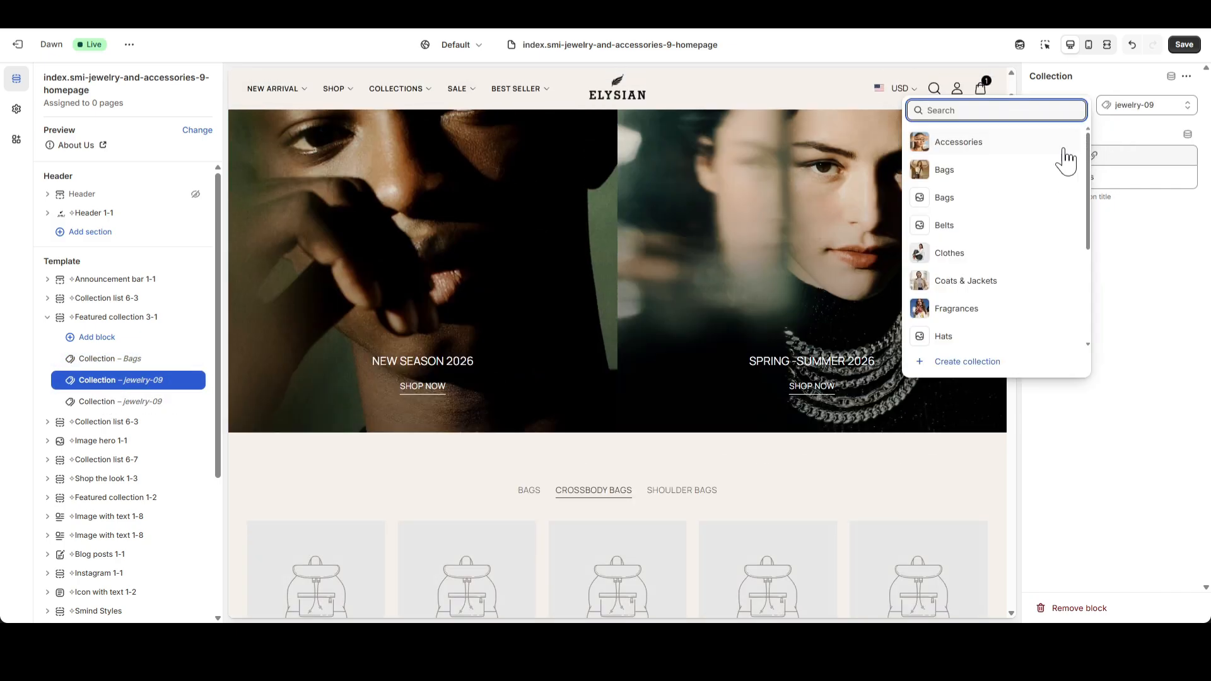
click(976, 228)
drag(1103, 184, 1002, 187)
text(BELT)
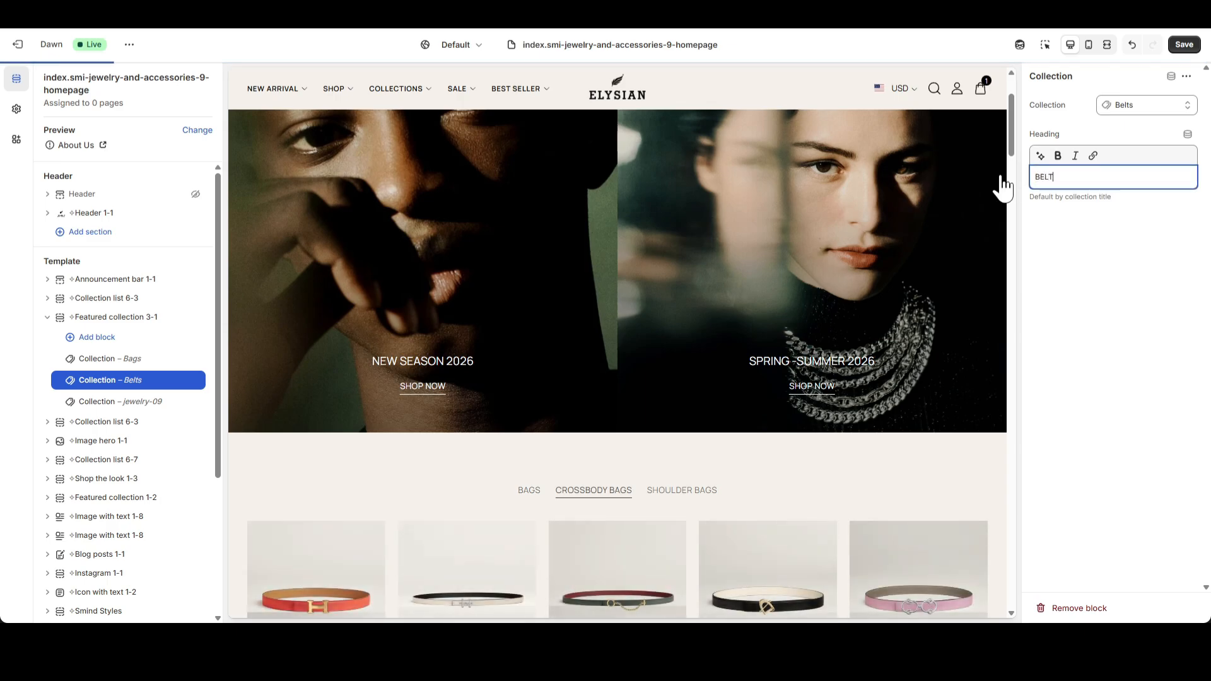
text(S)
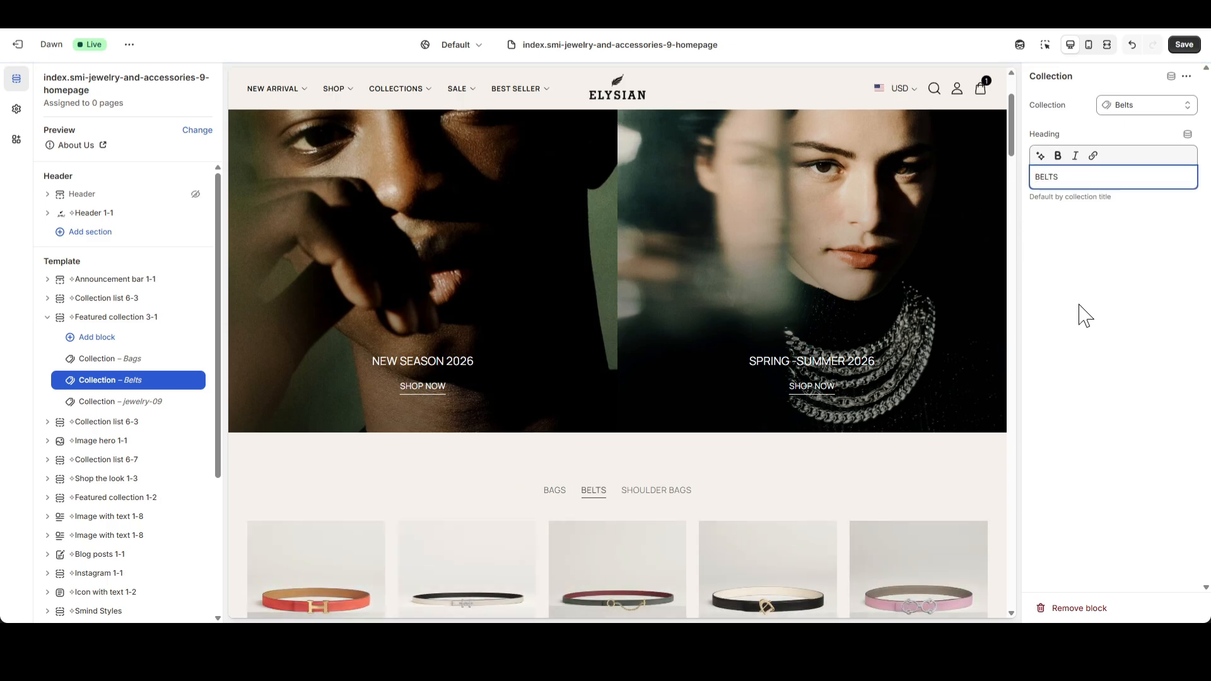
Assign the Hats collection to the "Shoulder bags" Collection block and change its heading to "HATS".
click(103, 404)
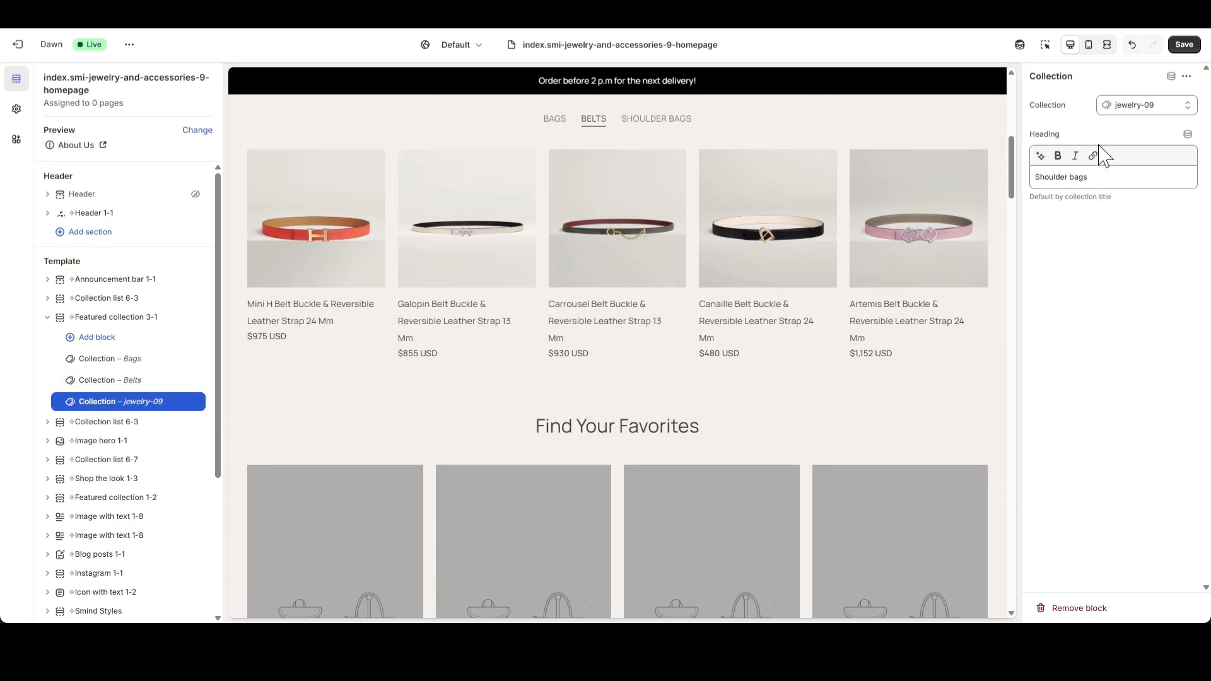
click(1123, 109)
click(1108, 128)
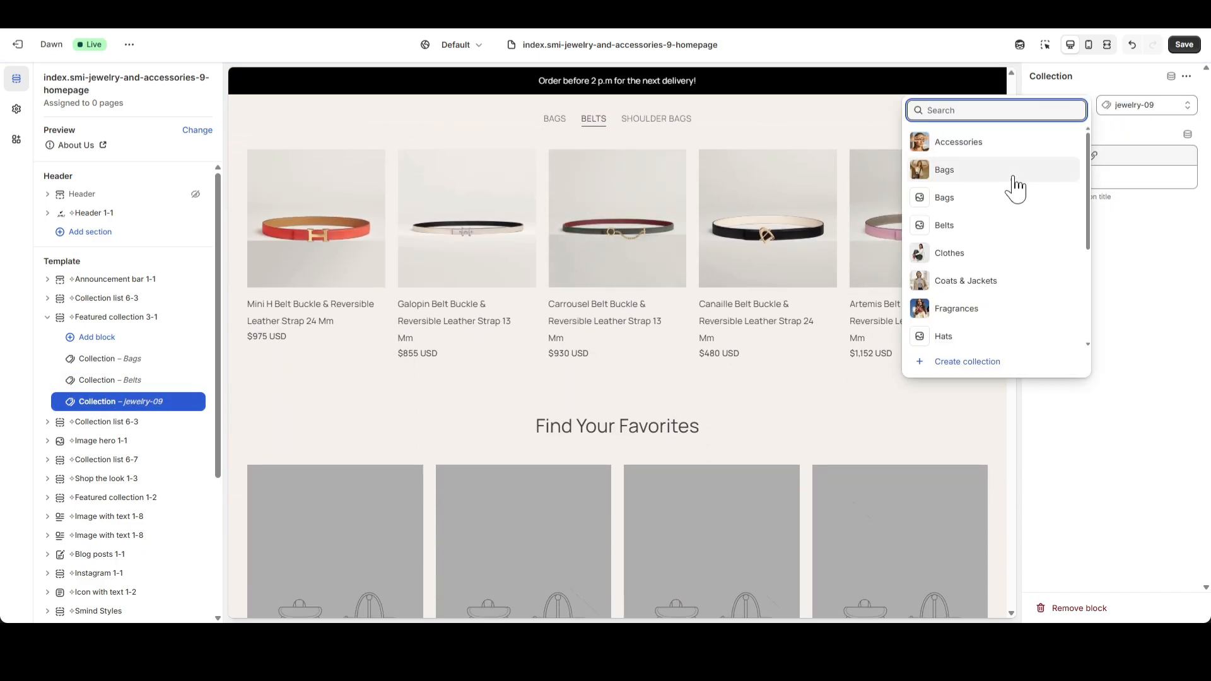
click(1002, 337)
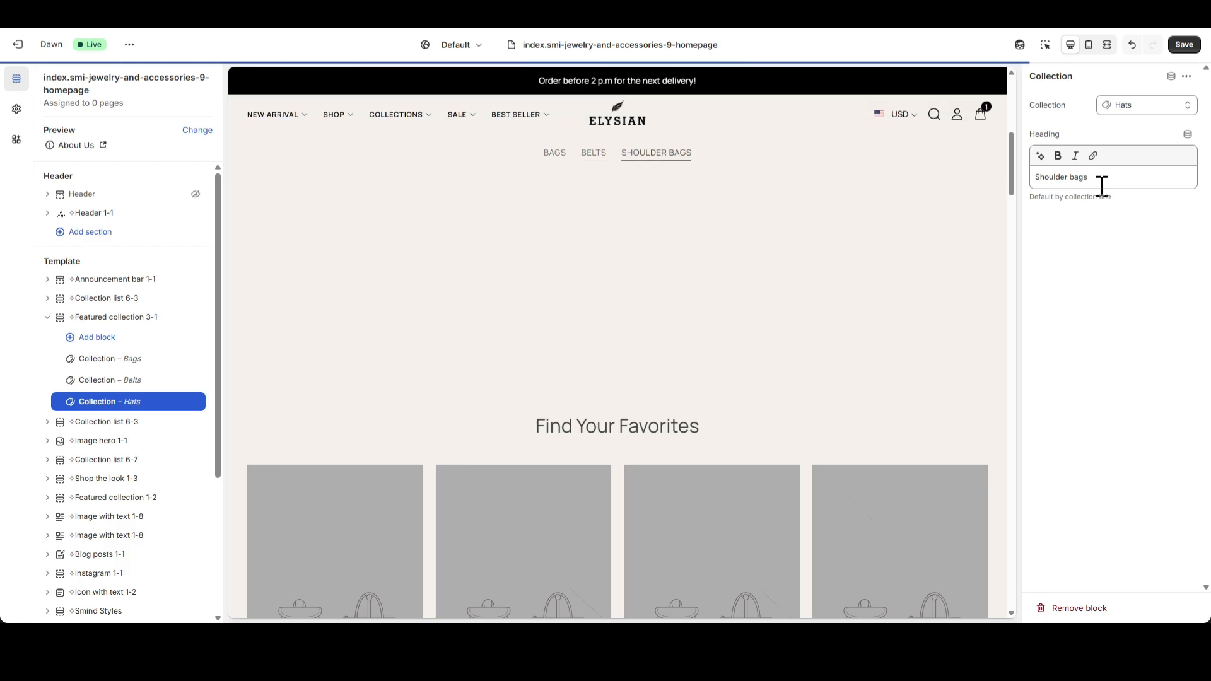
triple_click(1110, 181)
text(HATS)
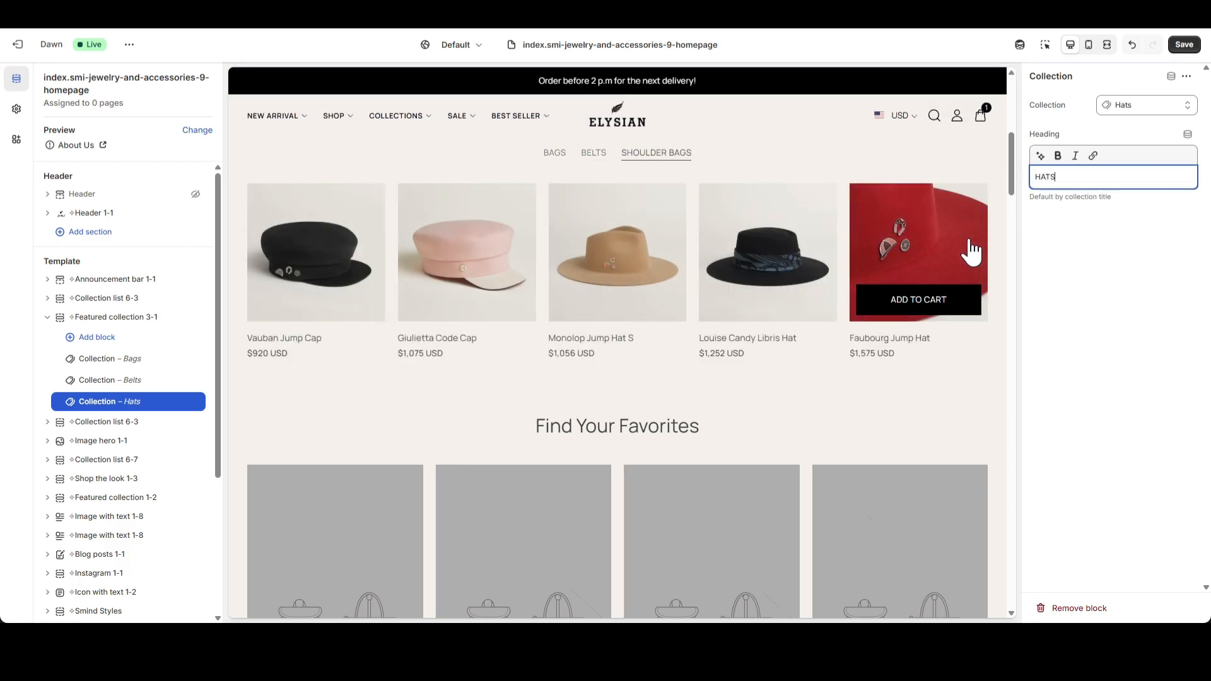
click(1041, 265)
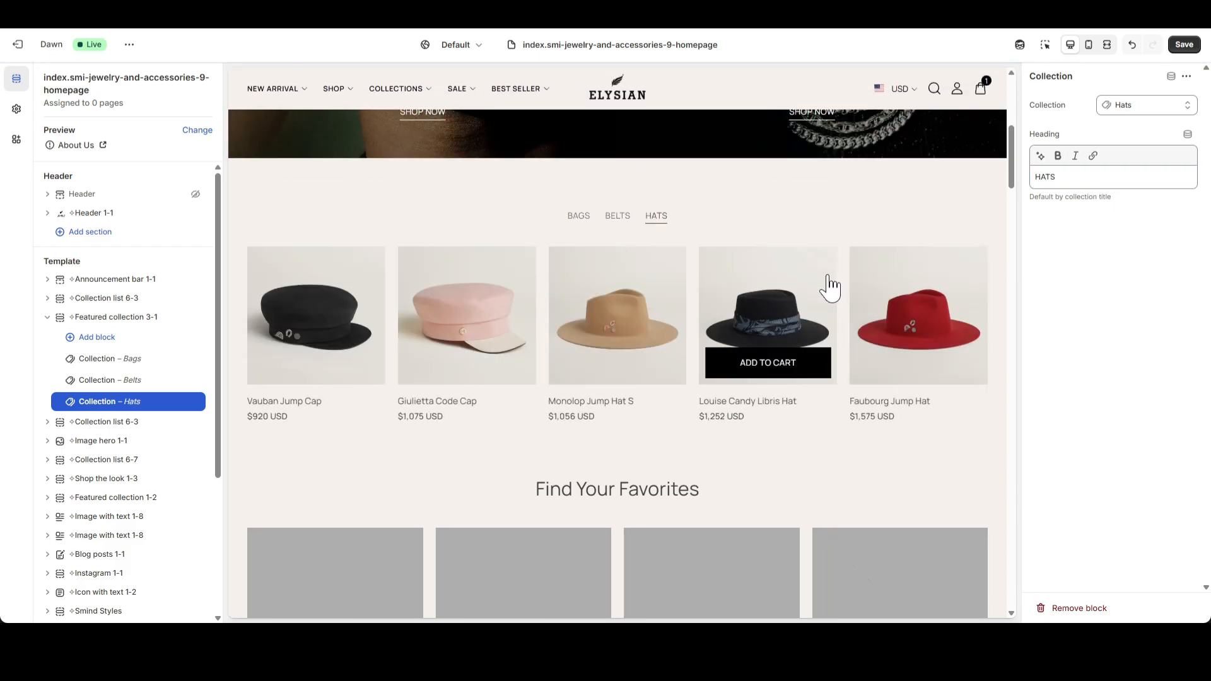
Check the product carousels of the BAGS, BELTS and HATS collections in the full-screen preview.
click(1106, 44)
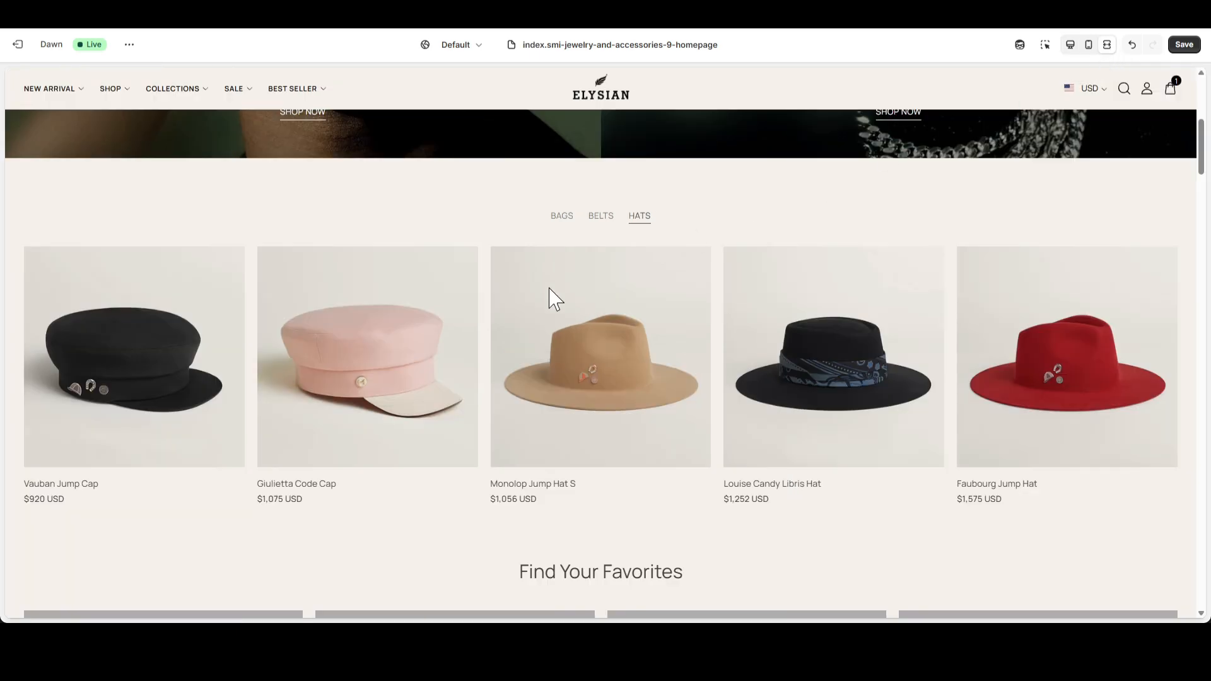
click(561, 217)
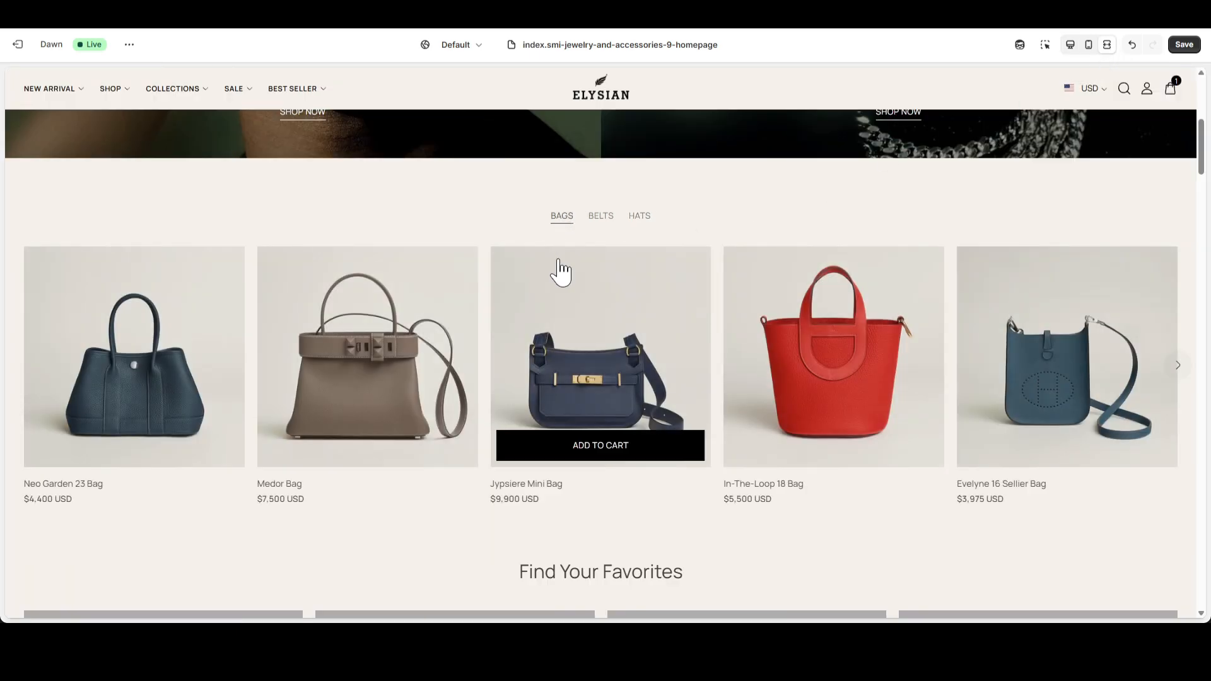
drag(623, 335, 369, 331)
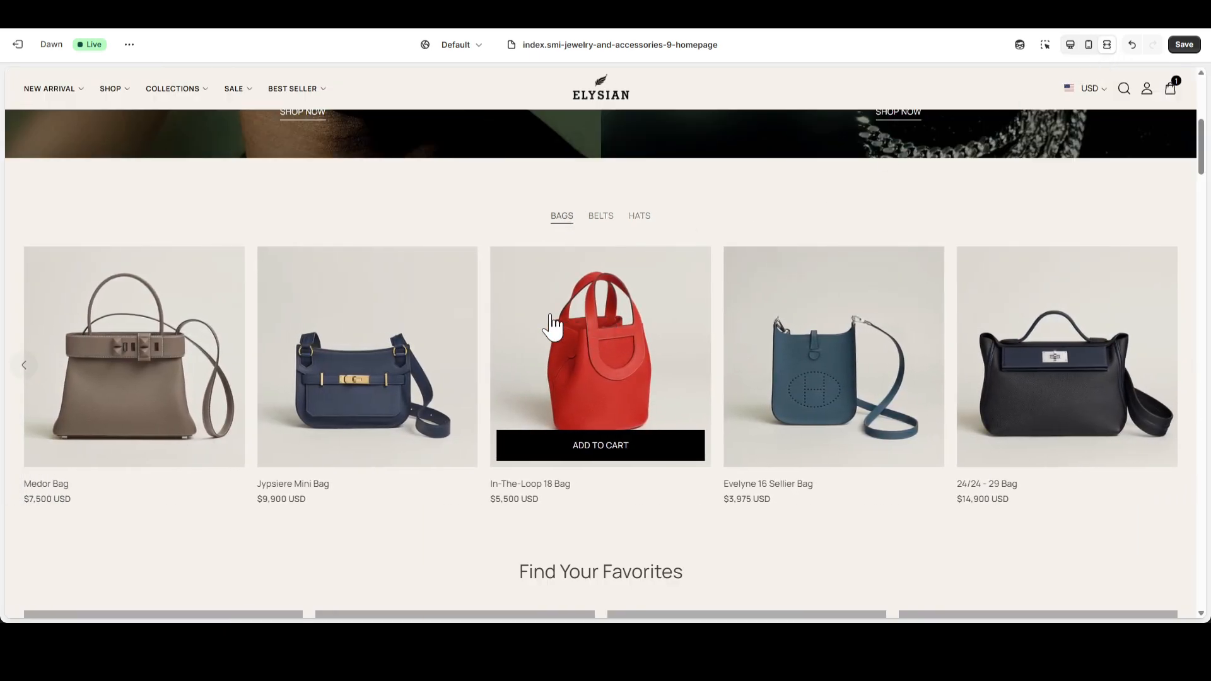
drag(553, 319, 684, 262)
click(596, 217)
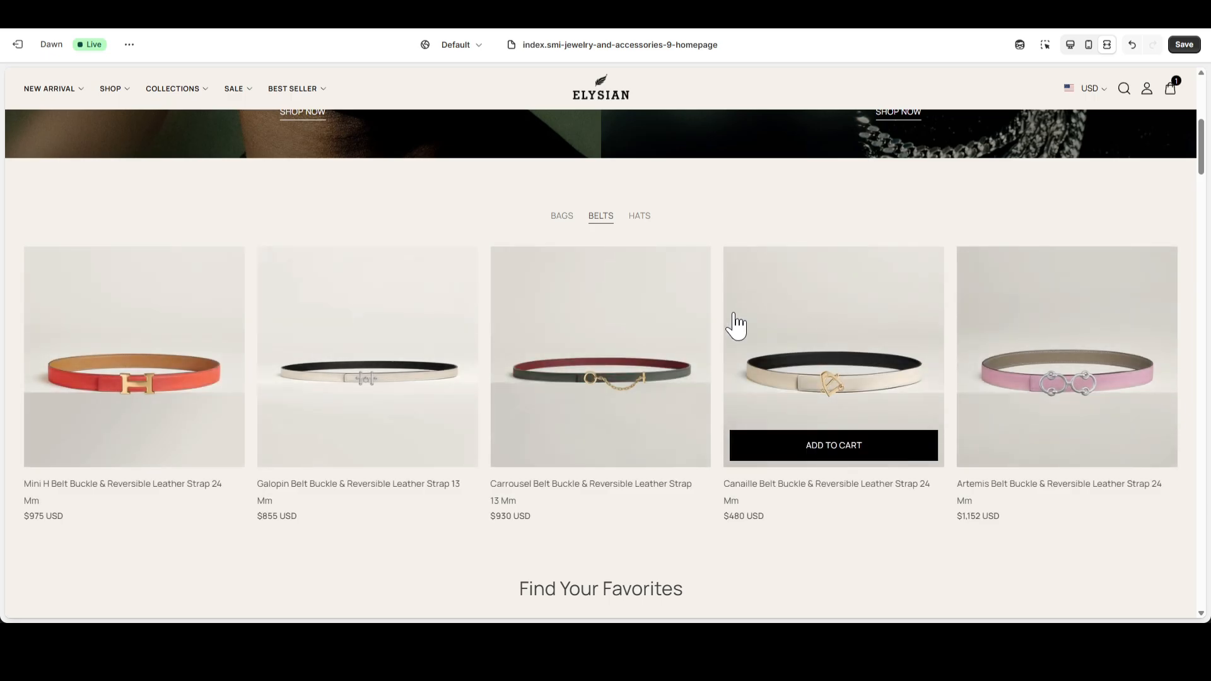
click(640, 218)
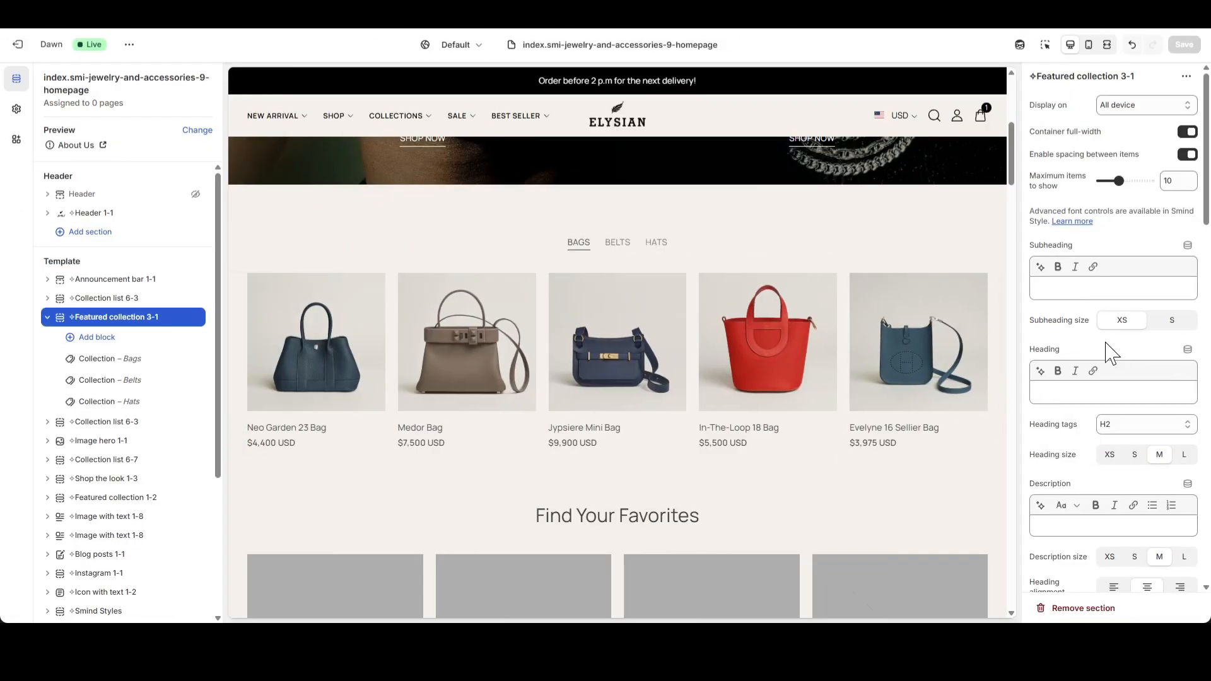
Open the second Collection list 6-3 section and examine its four collection cards in the full-screen and mobile previews.
click(48, 317)
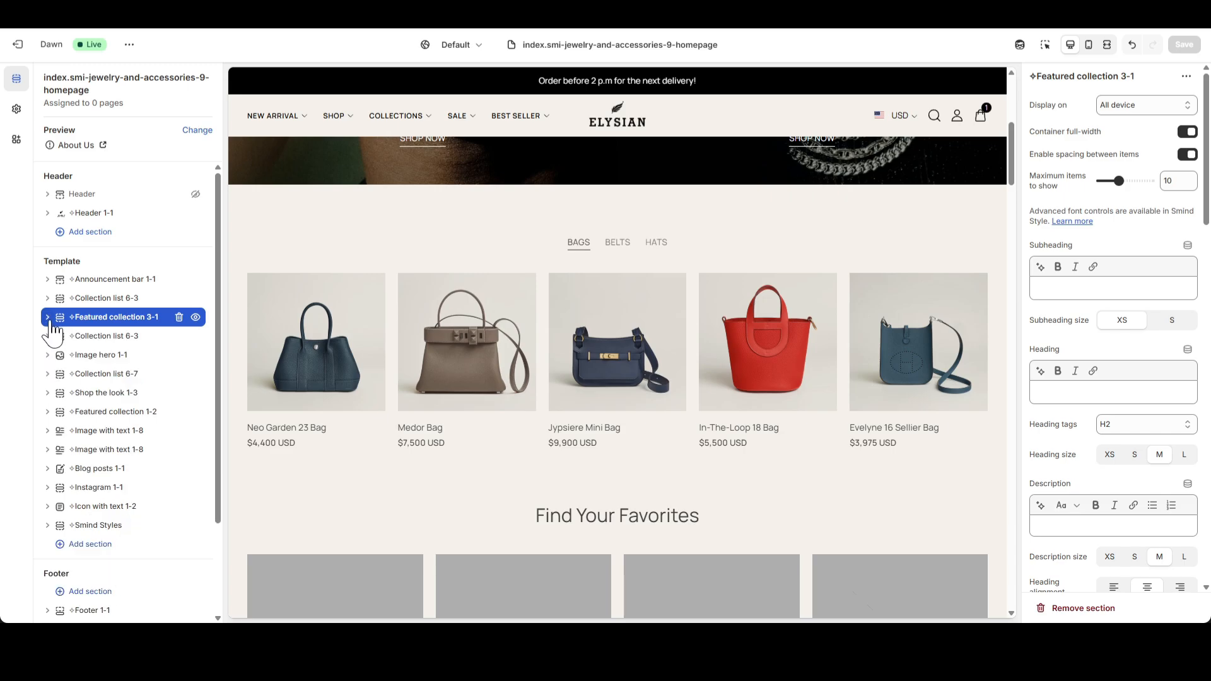
click(98, 337)
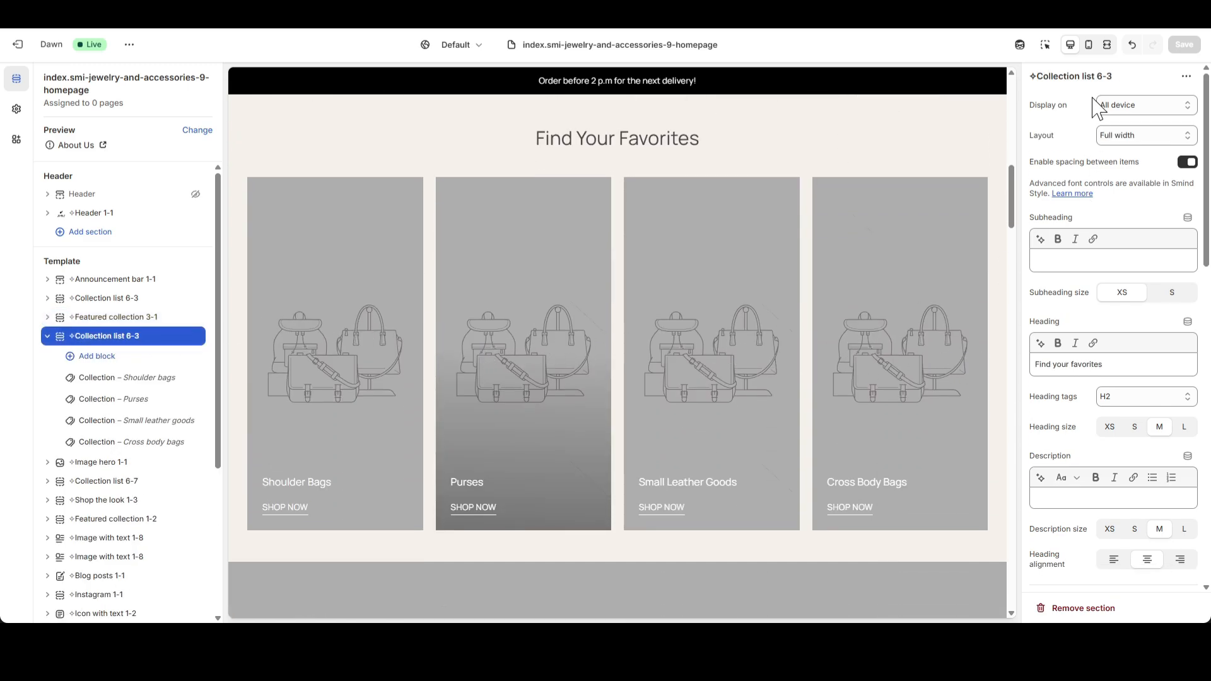
click(1107, 44)
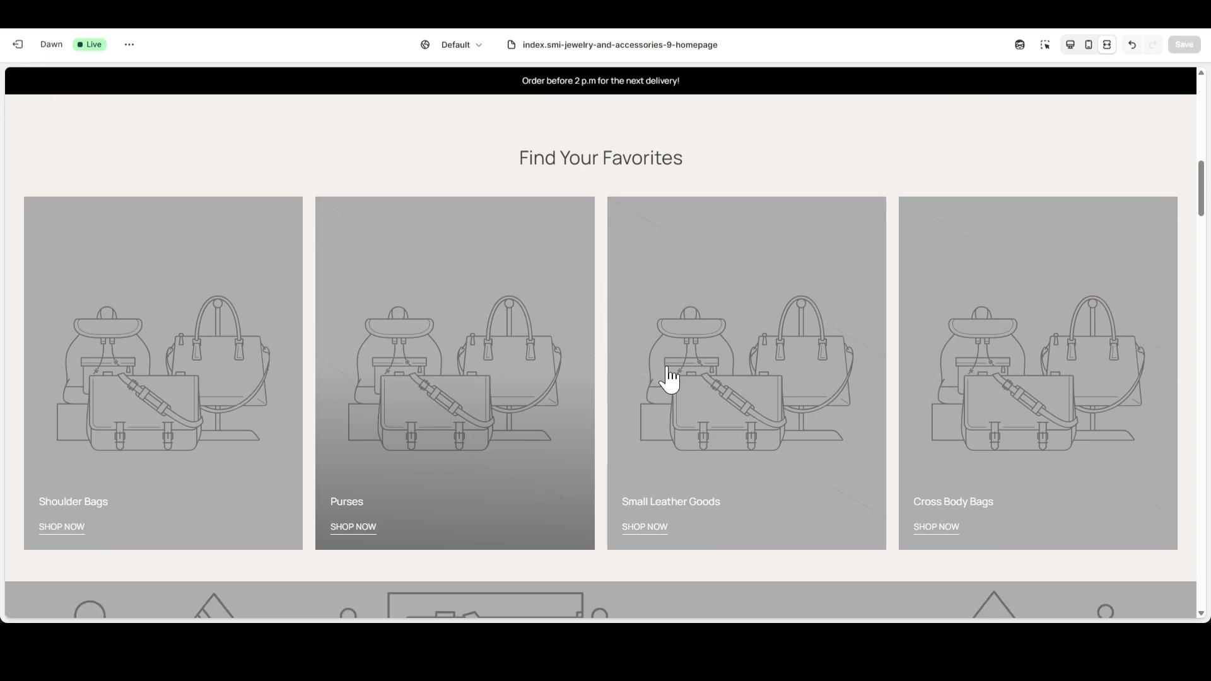
scroll(669, 378, up, 1)
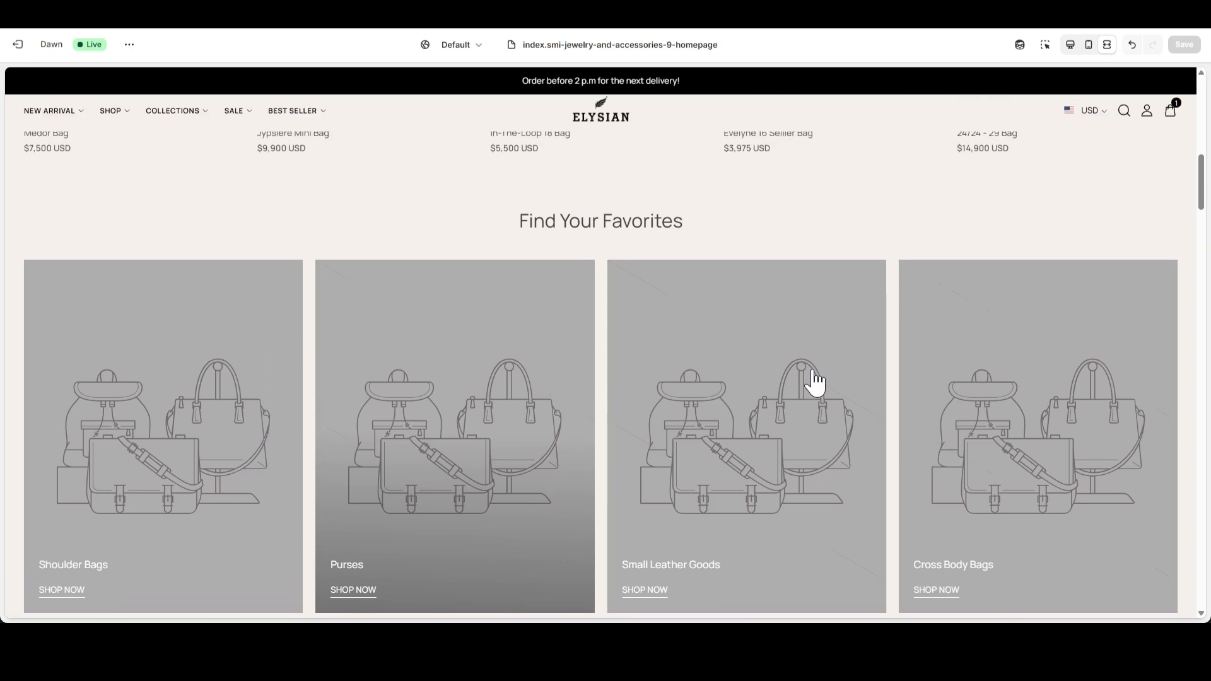
click(1088, 44)
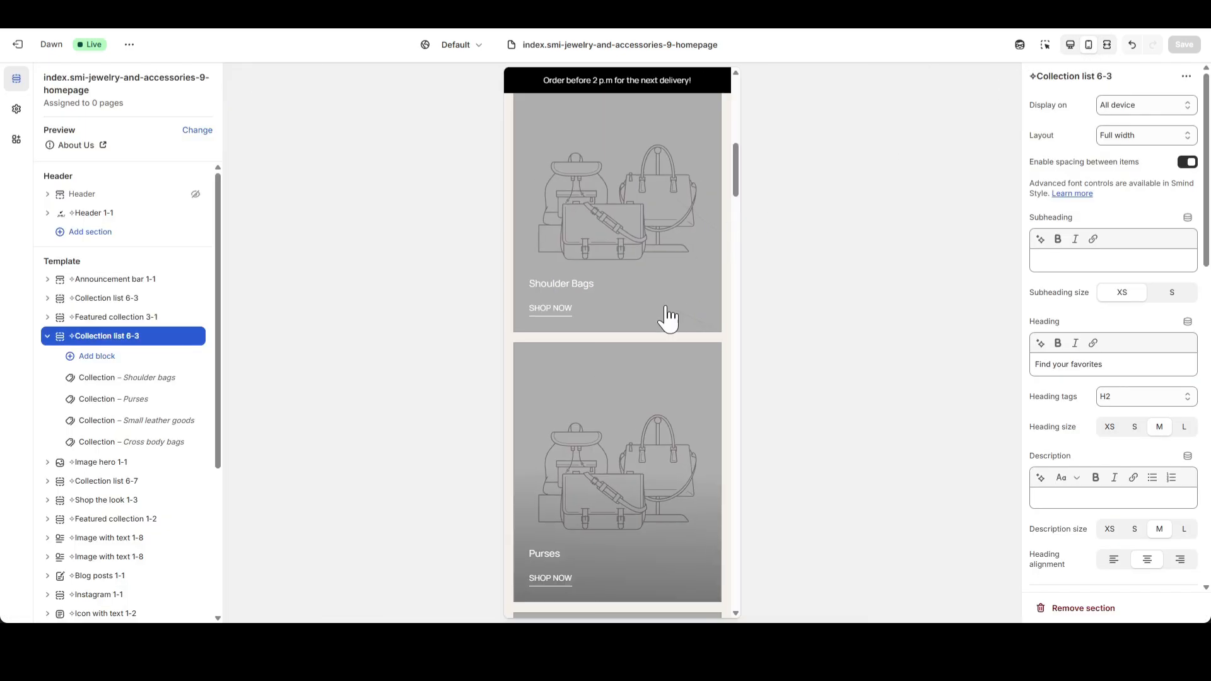
scroll(659, 340, up, 3)
scroll(616, 351, down, 15)
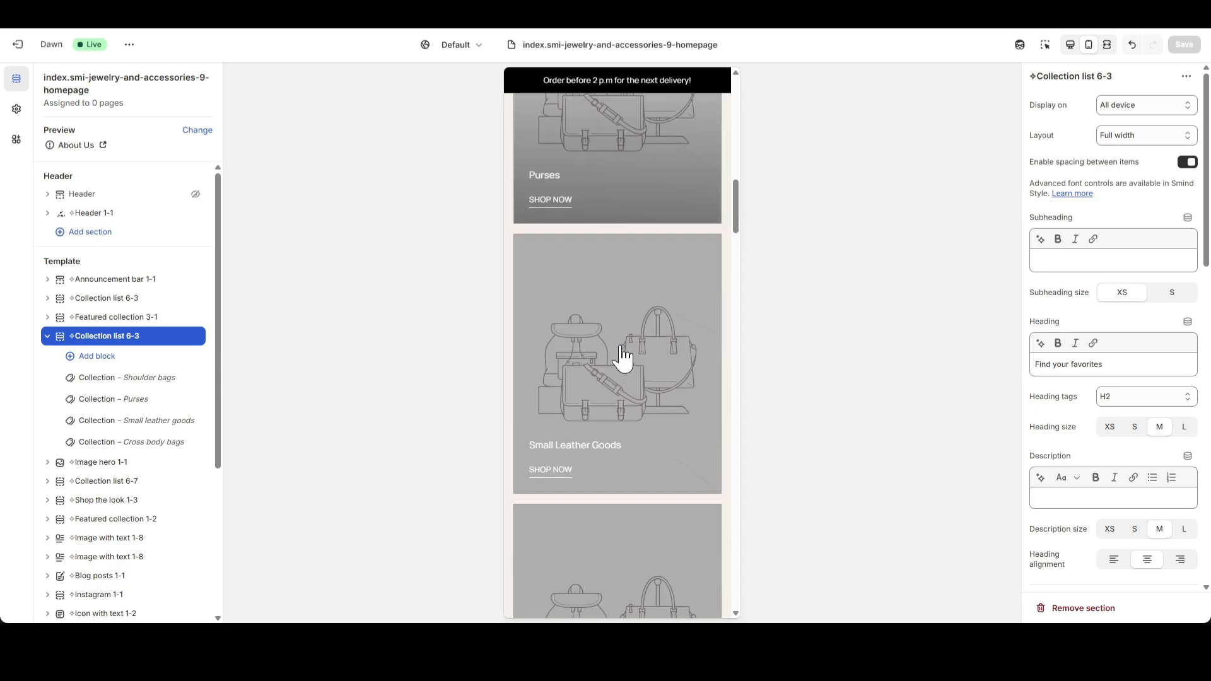
scroll(635, 339, up, 12)
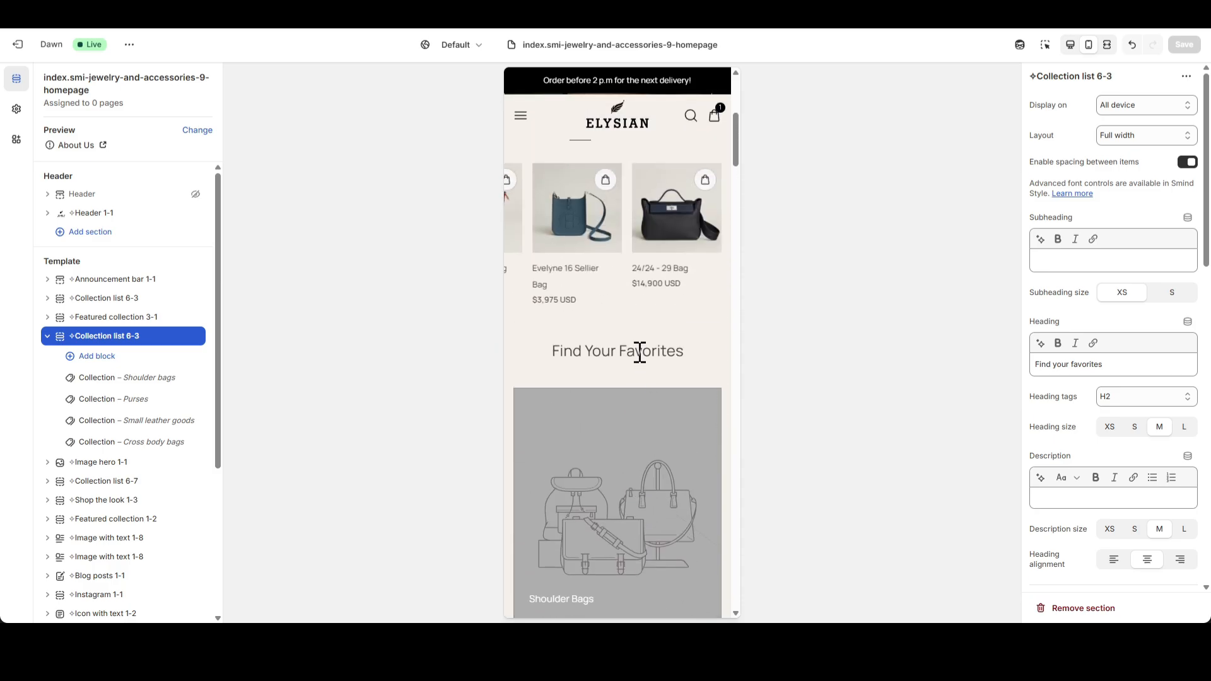
Set the second Collection list 6-3's mobile top padding to 0 px and clear its "Find your favorites" heading.
scroll(1192, 414, down, 13)
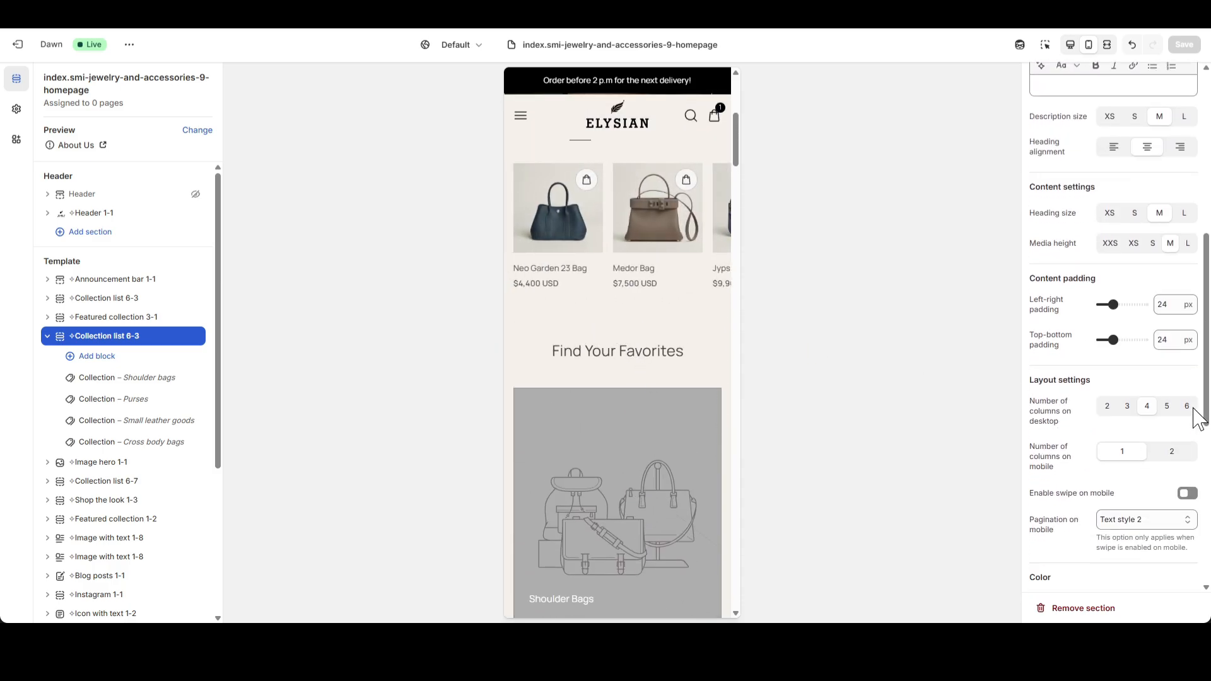
double_click(1162, 389)
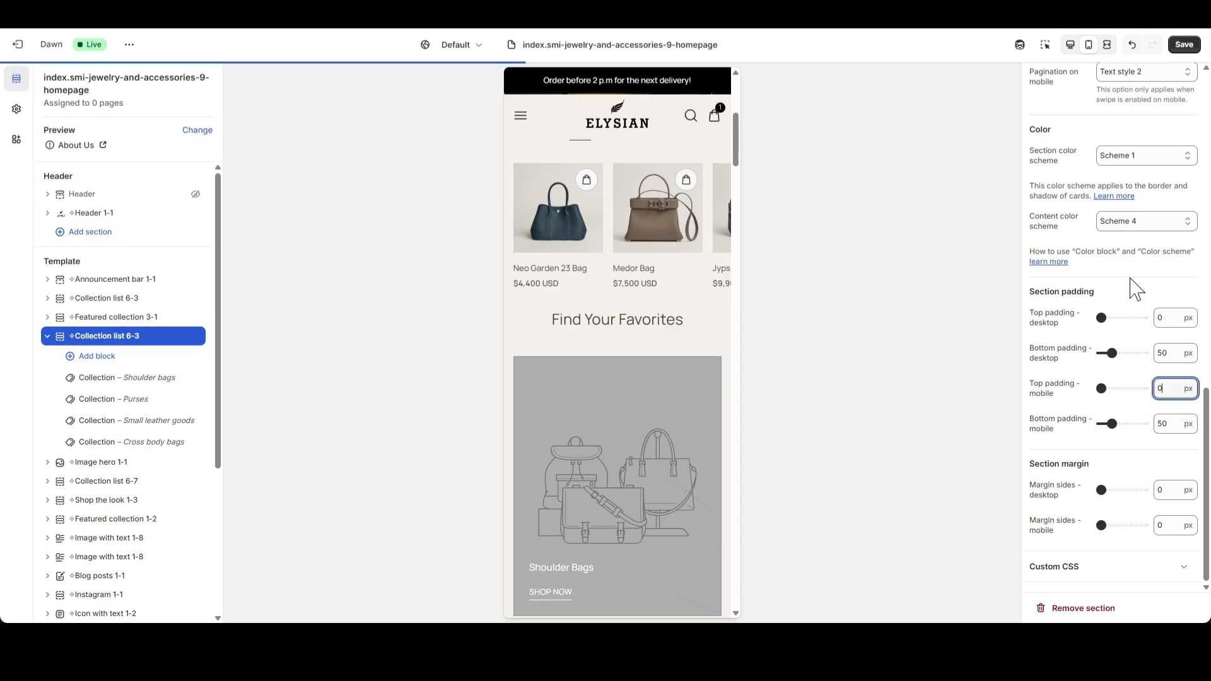
scroll(1165, 353, up, 6)
scroll(1164, 345, up, 8)
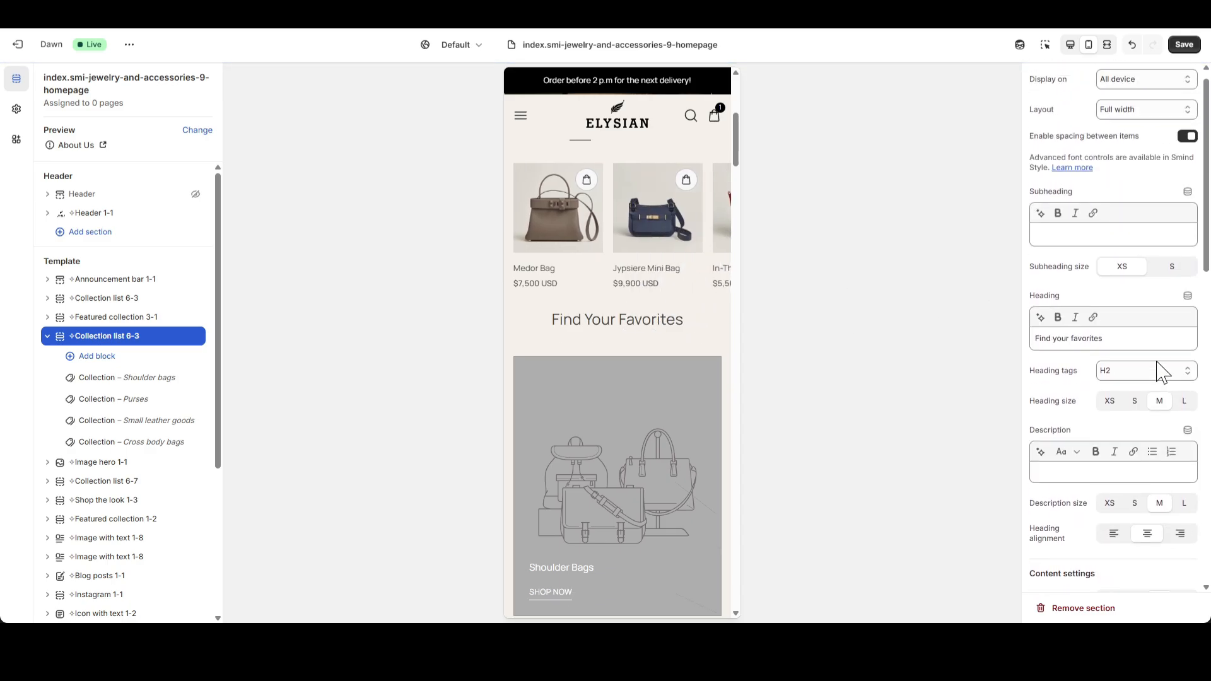
drag(1129, 365, 996, 378)
key(BackSpace)
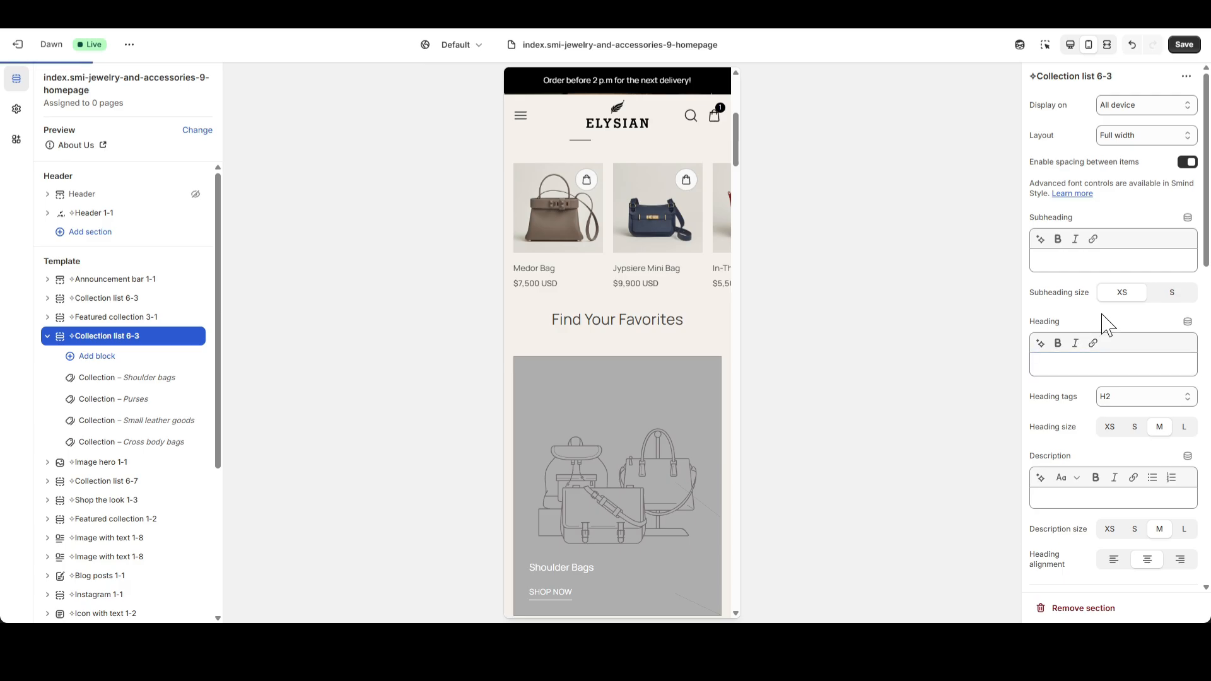
Switch to the desktop preview and set the second Collection list 6-3's "Shoulder bags" block image to Hermes_Collection_1.png.
click(1070, 44)
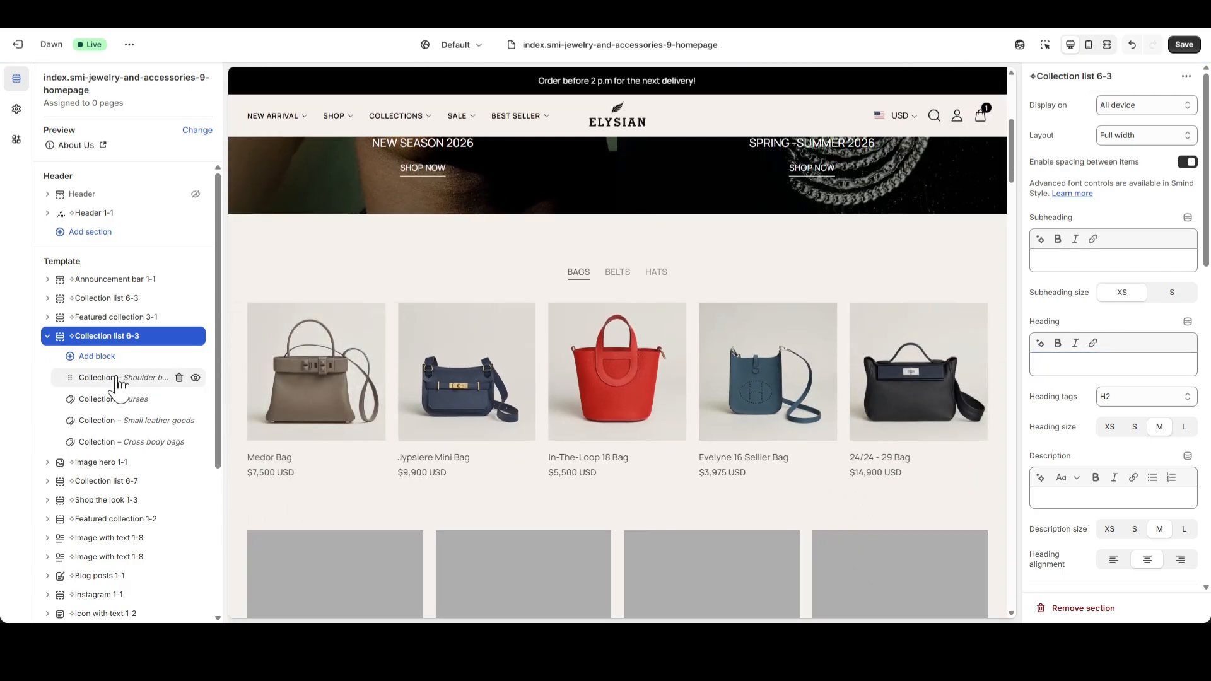
click(124, 381)
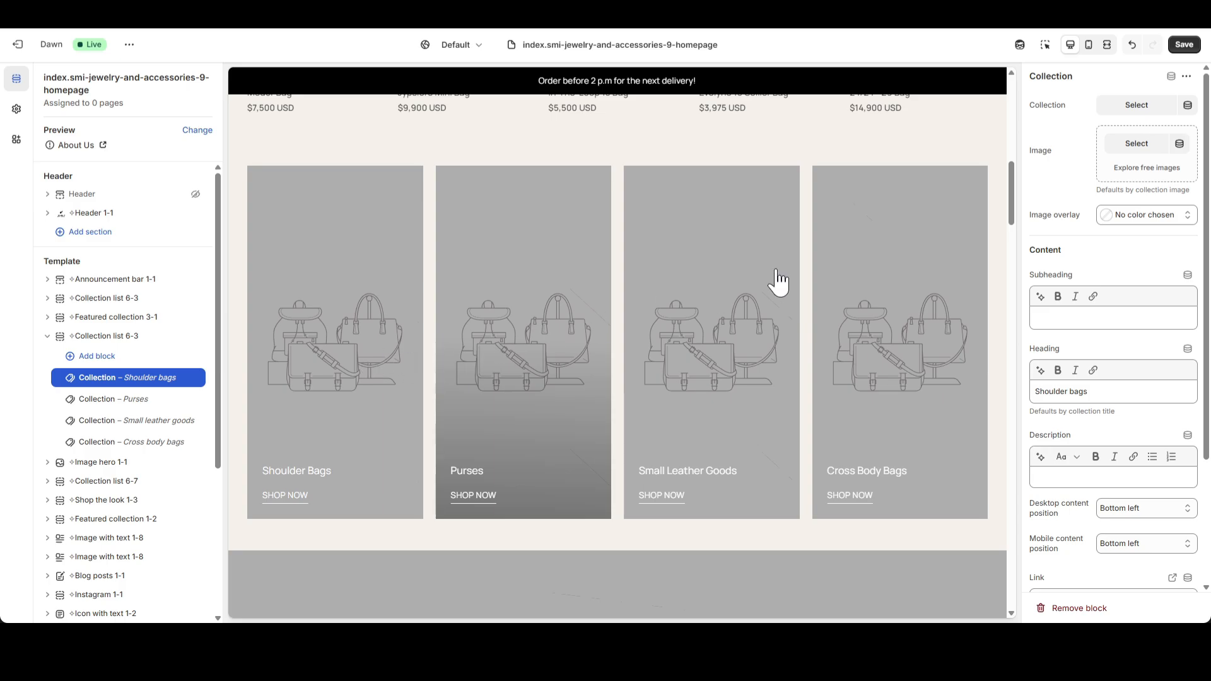
click(1135, 145)
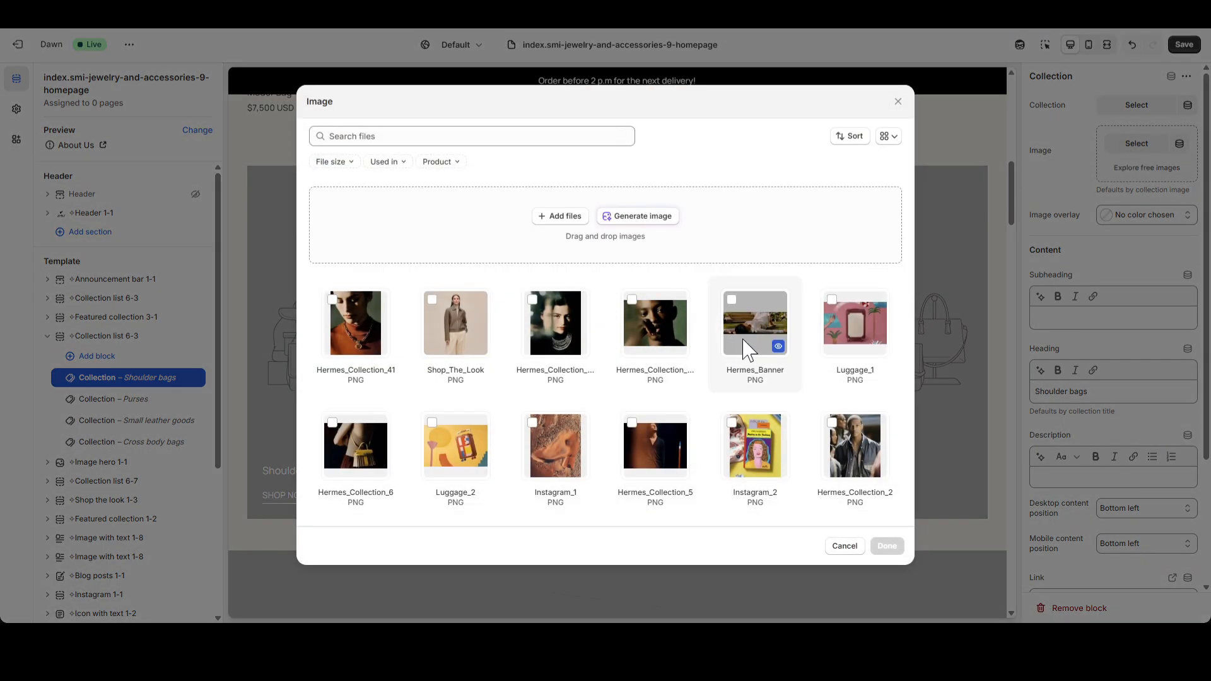
scroll(722, 384, down, 1)
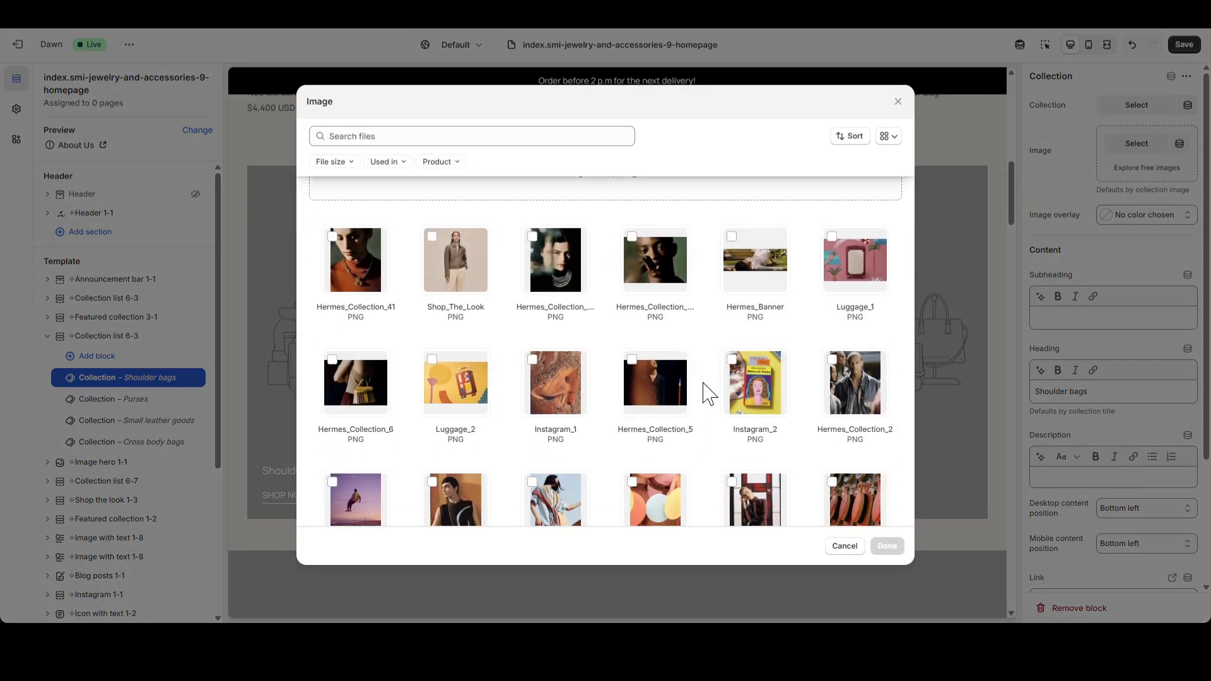
scroll(716, 397, down, 2)
scroll(716, 405, down, 1)
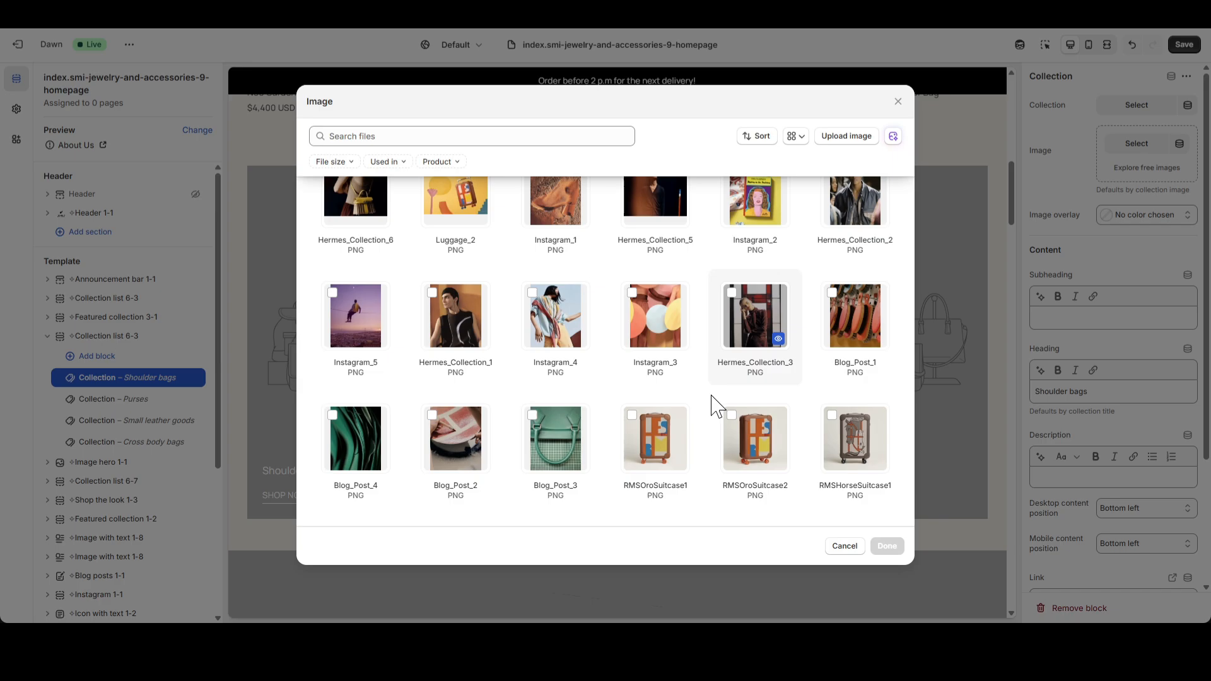
click(464, 334)
click(887, 546)
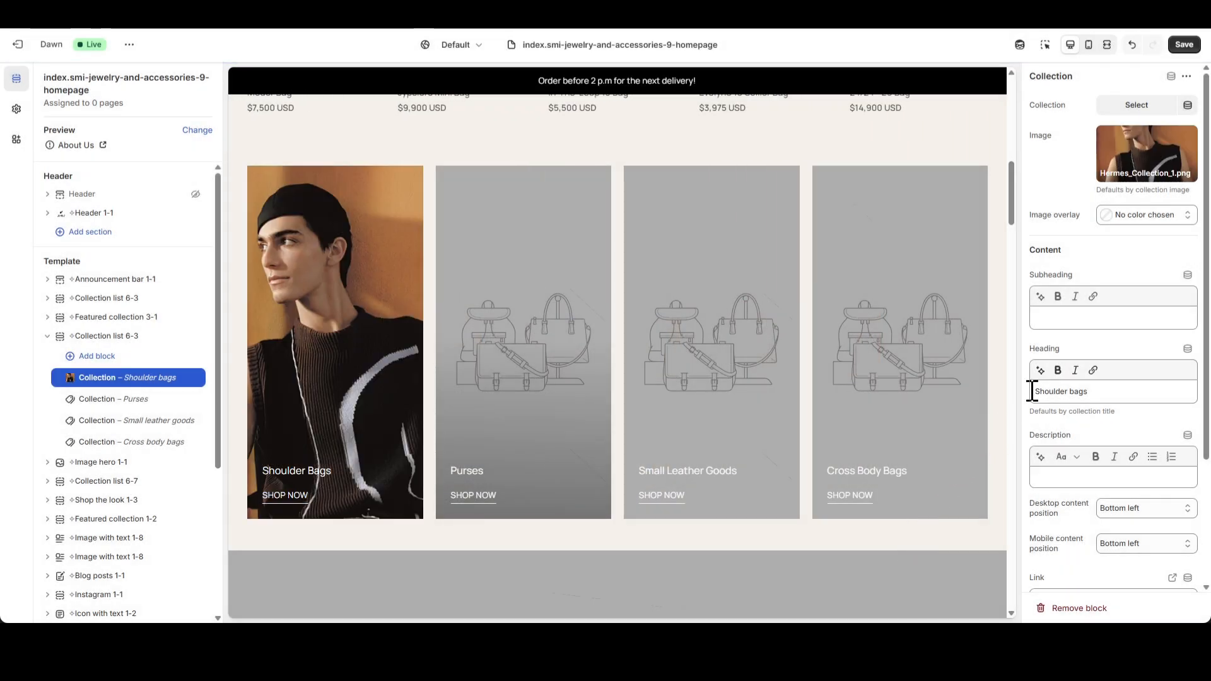
Change the "Shoulder bags" block's heading to "CAPS" and replace its link with "#".
triple_click(1053, 396)
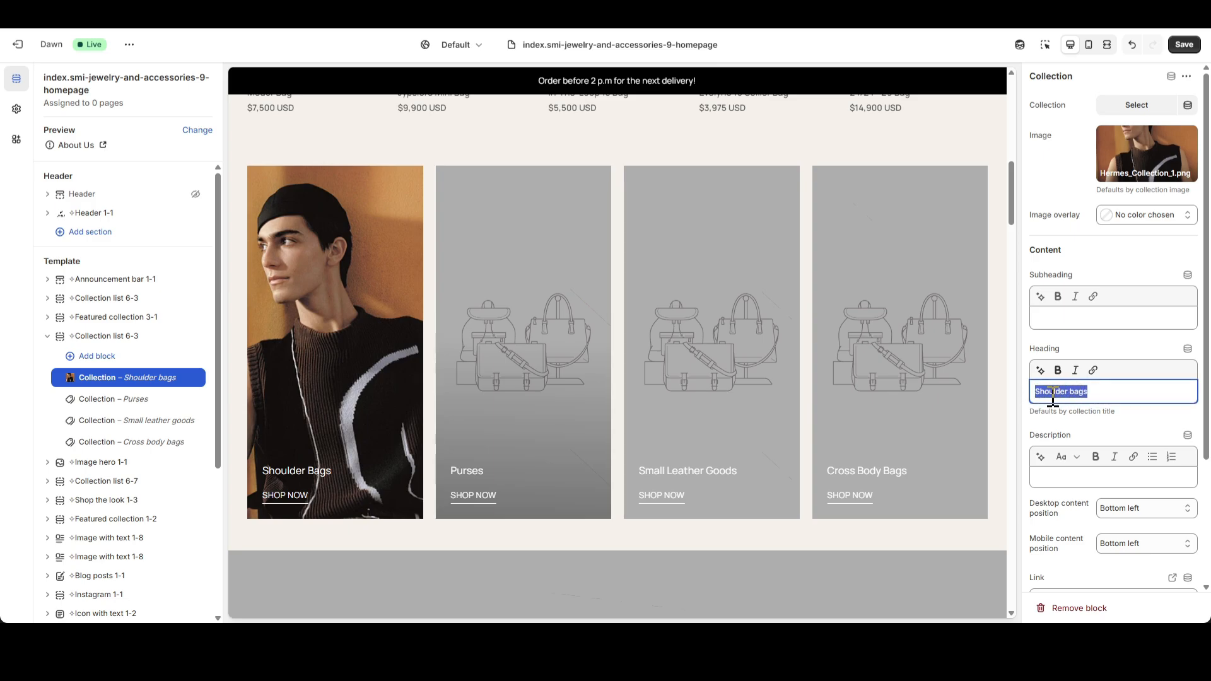
text(CAPS)
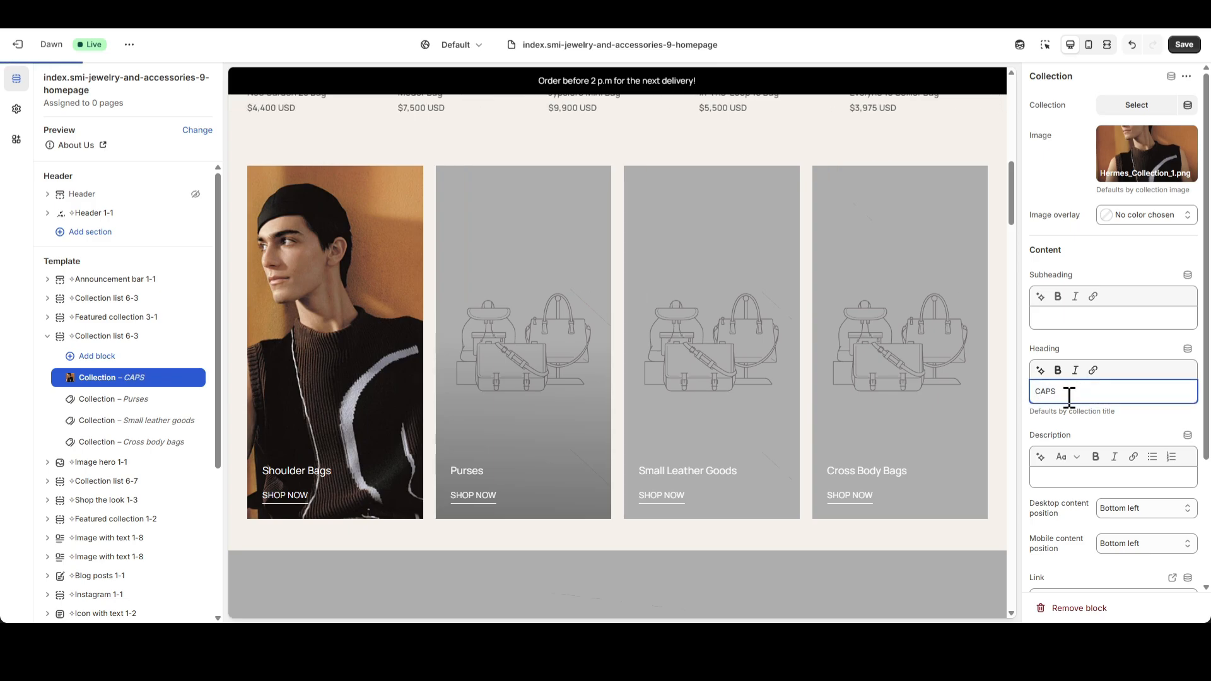
scroll(1113, 434, down, 3)
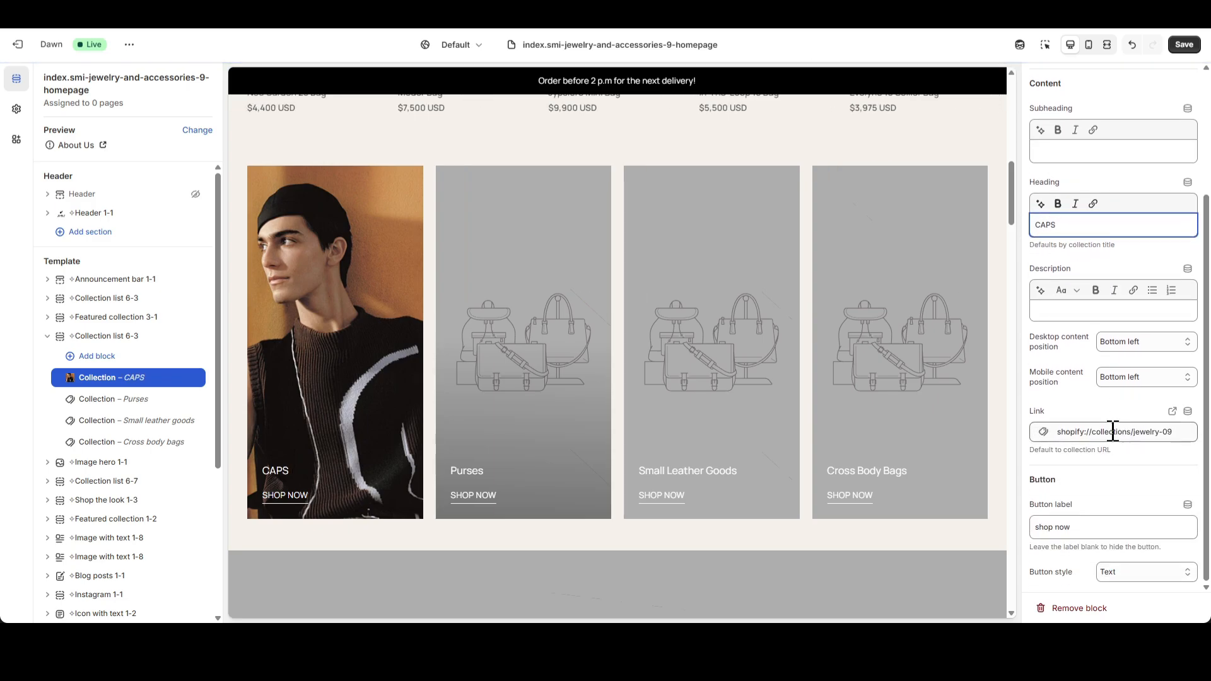
click(1118, 431)
click(1185, 431)
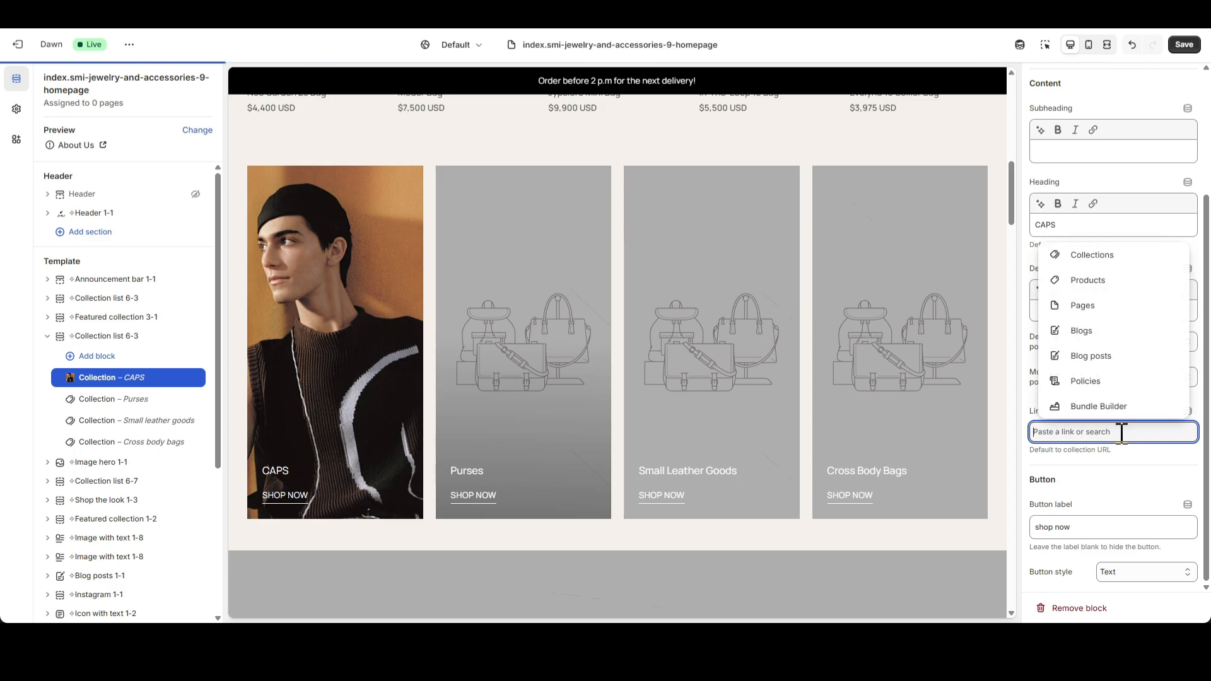
text(#)
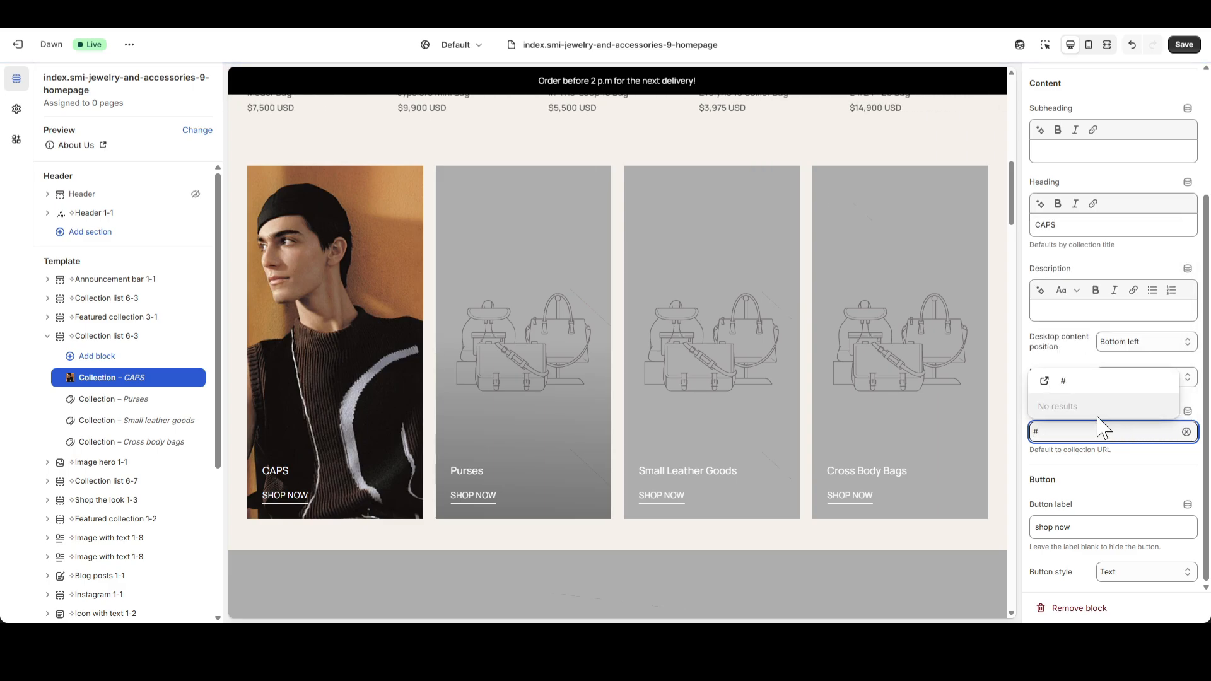
click(1081, 390)
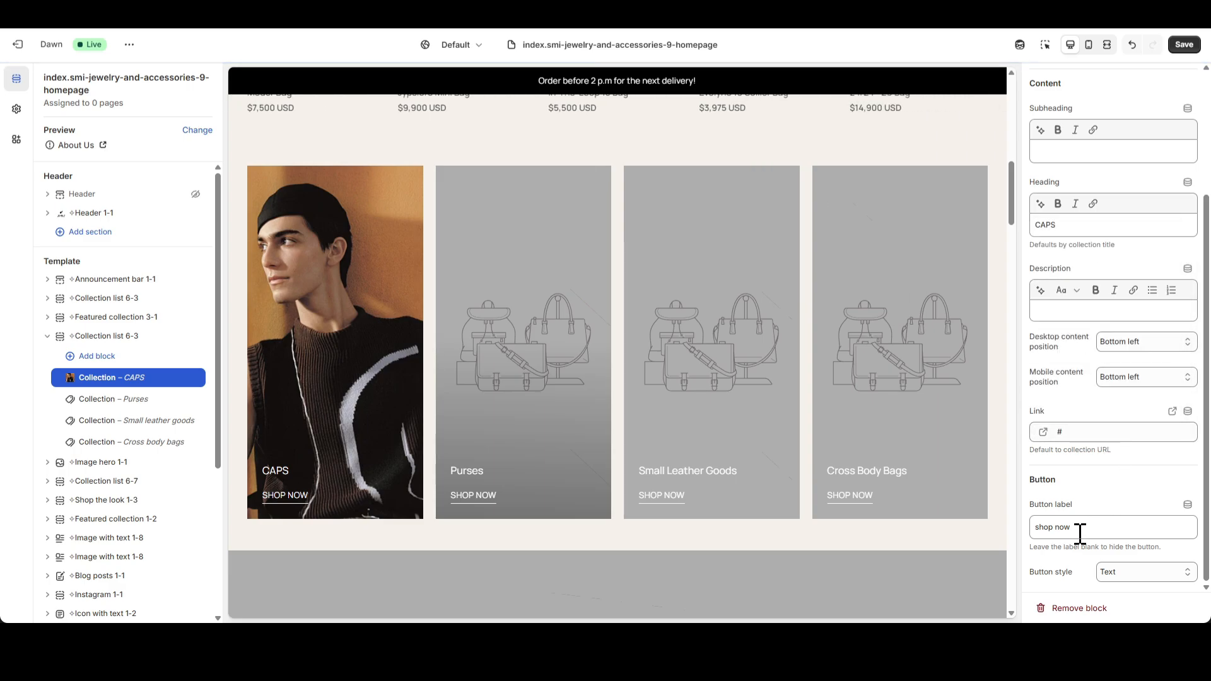
Set the "Purses" Collection block's image to Hermes_Collection_2.png.
click(94, 401)
scroll(1072, 378, up, 3)
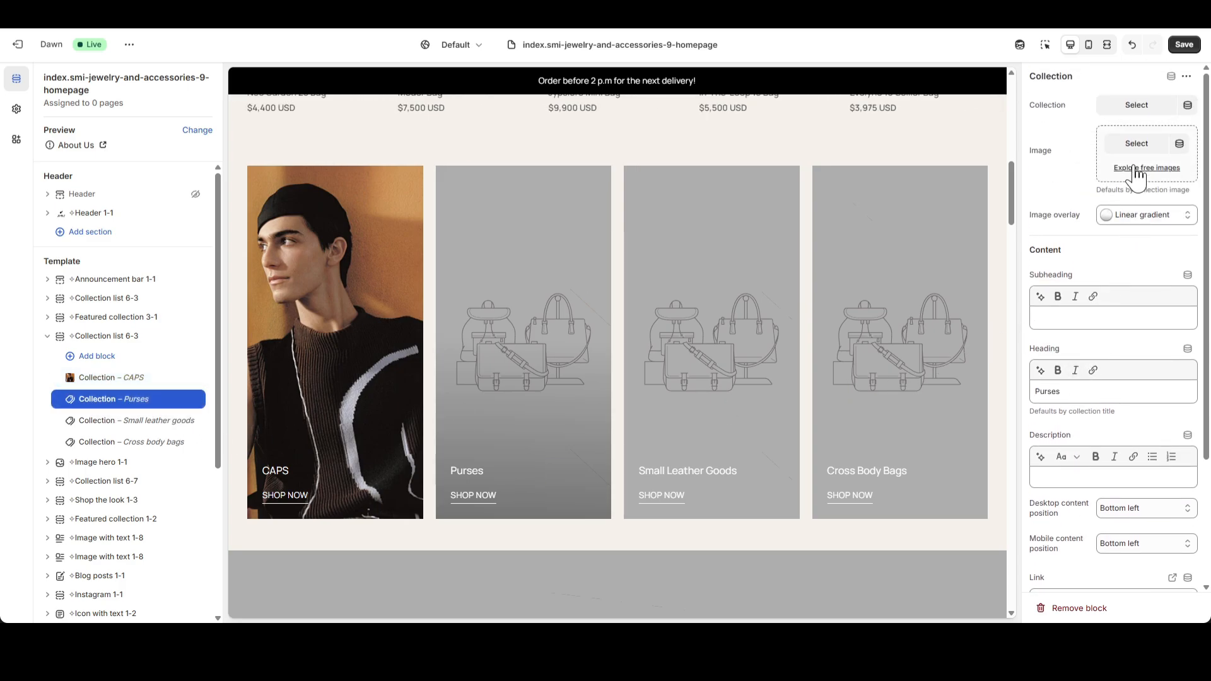
click(1139, 147)
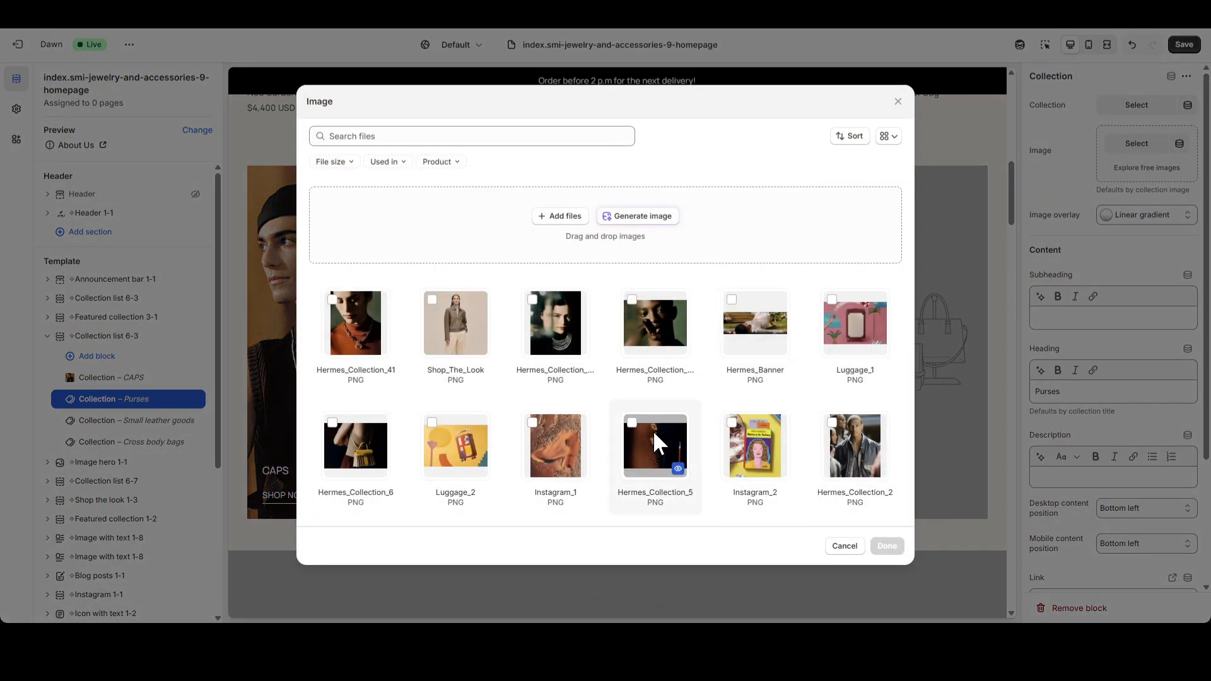
scroll(656, 438, down, 1)
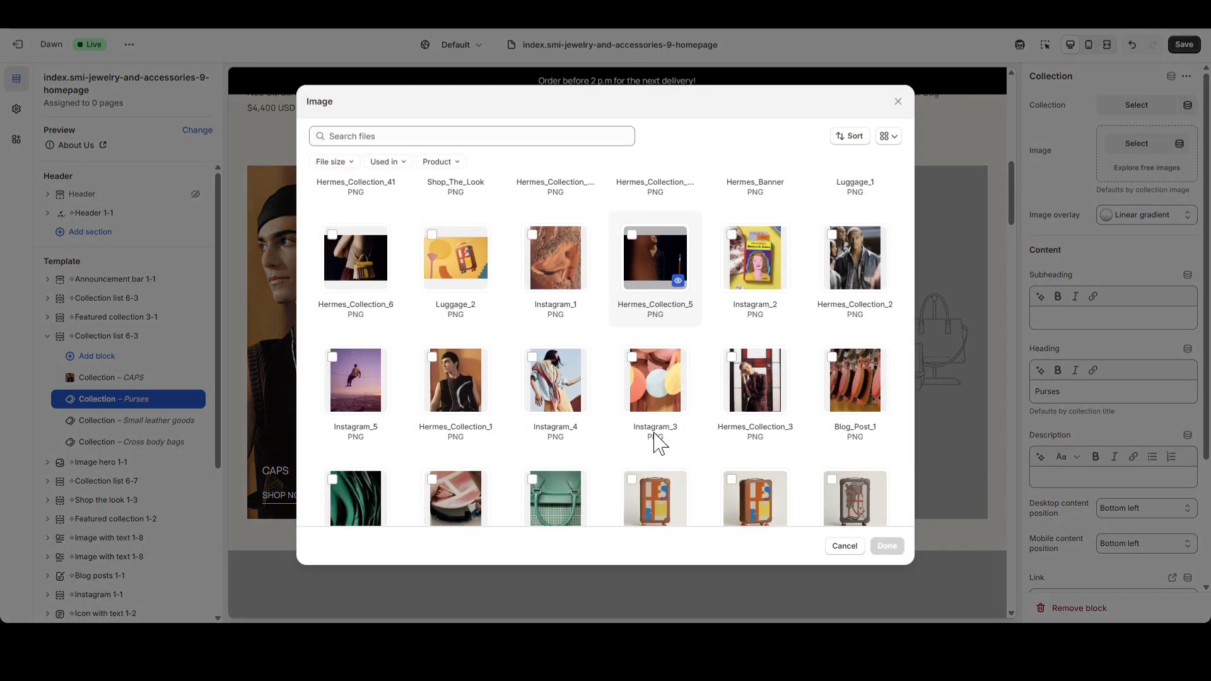
click(848, 265)
click(886, 546)
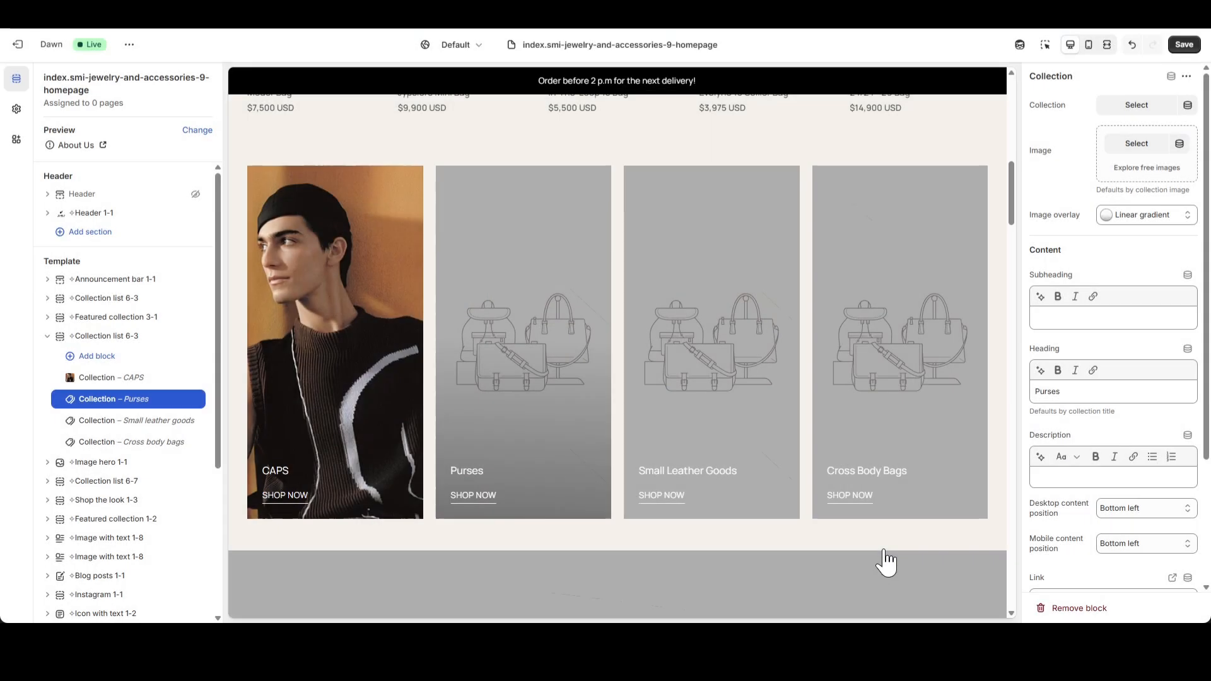
Change the "Purses" block's heading to "JACKETS" and replace its link with "#".
double_click(1076, 392)
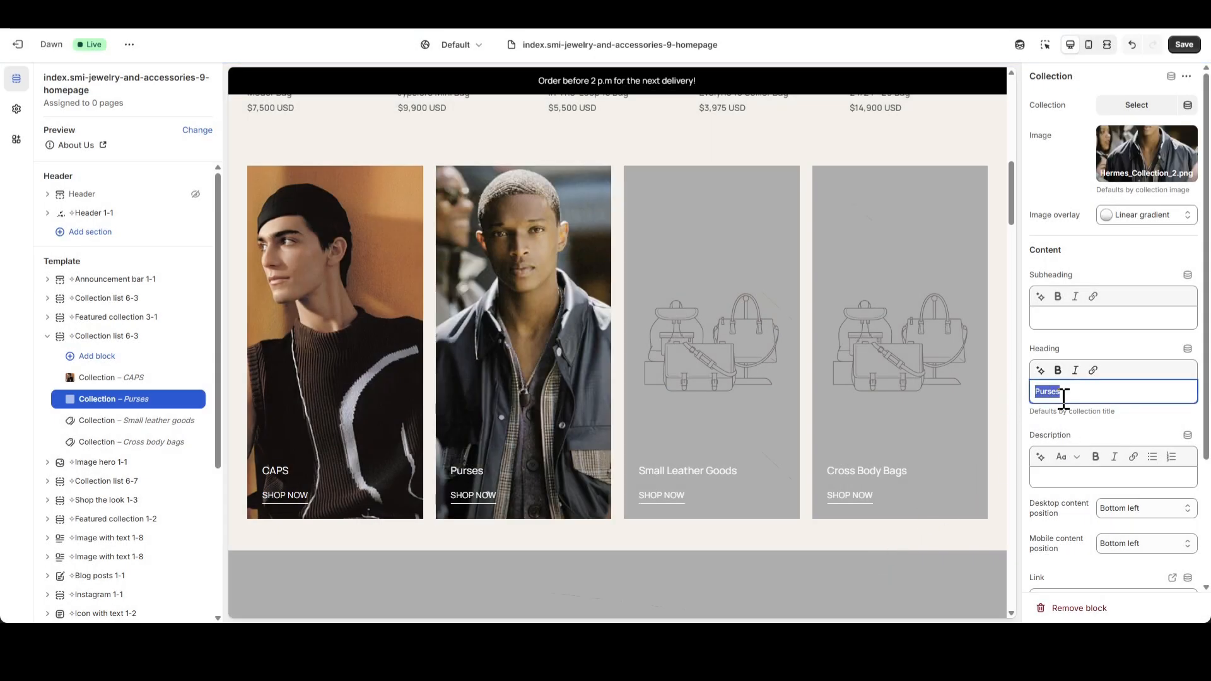
text(JACKETS)
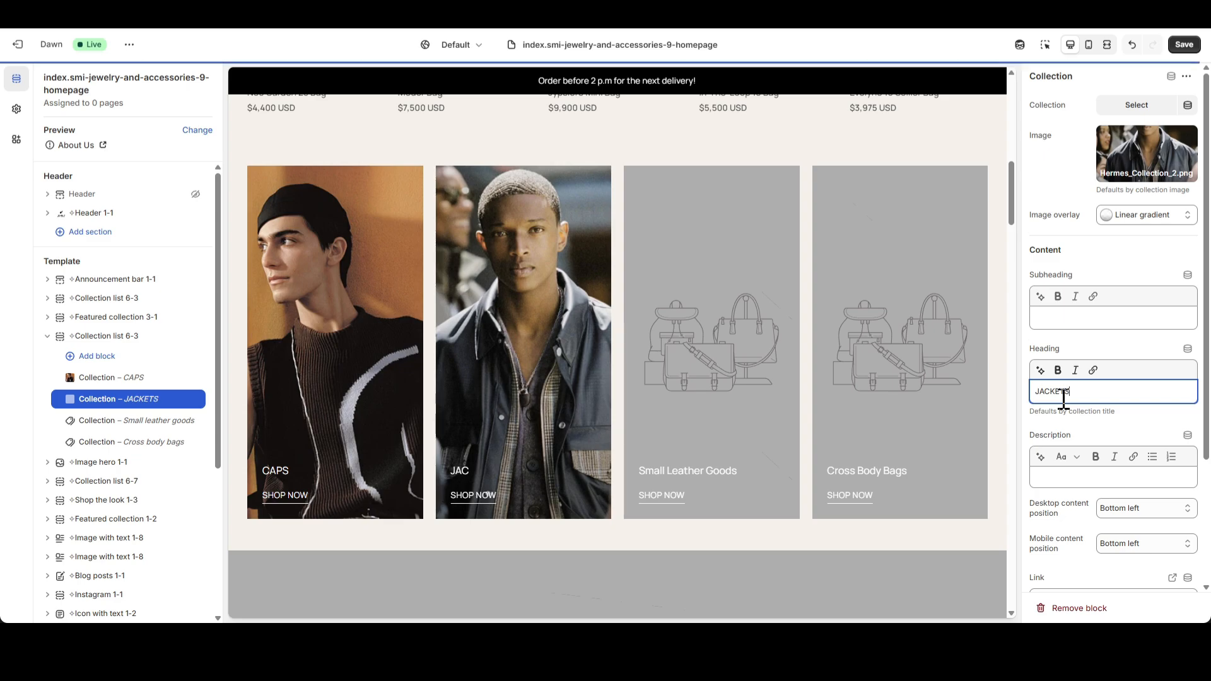
scroll(1111, 504, down, 3)
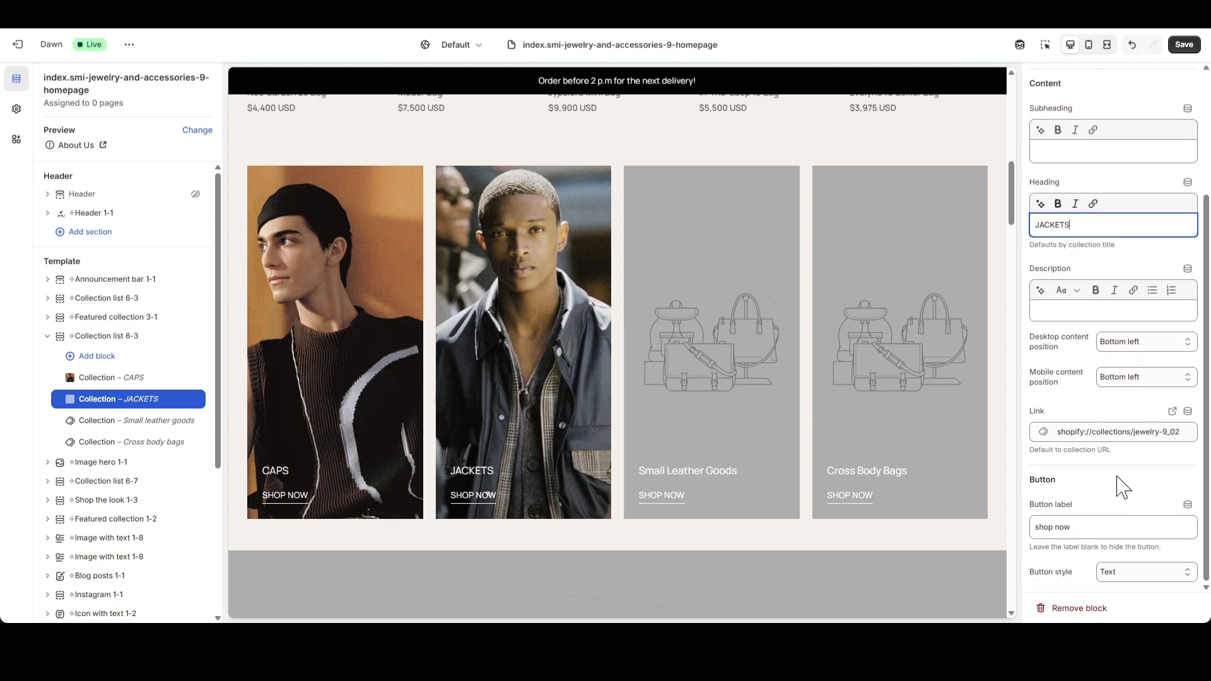
click(1138, 433)
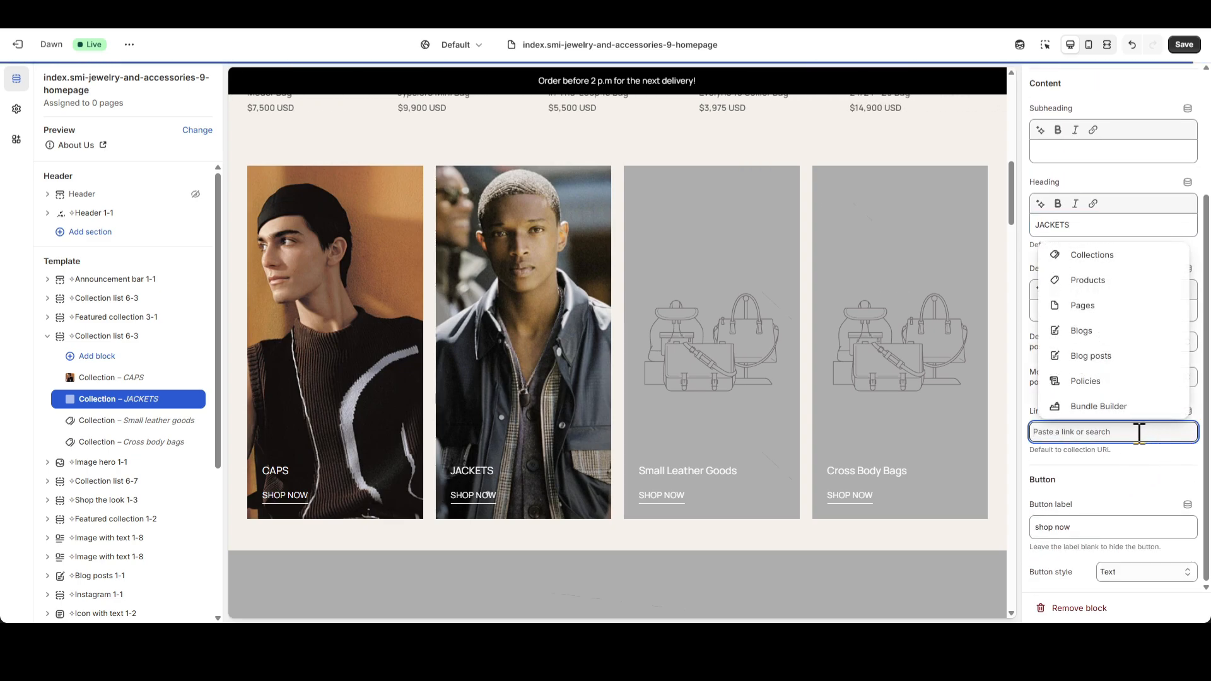
text(#)
click(1090, 388)
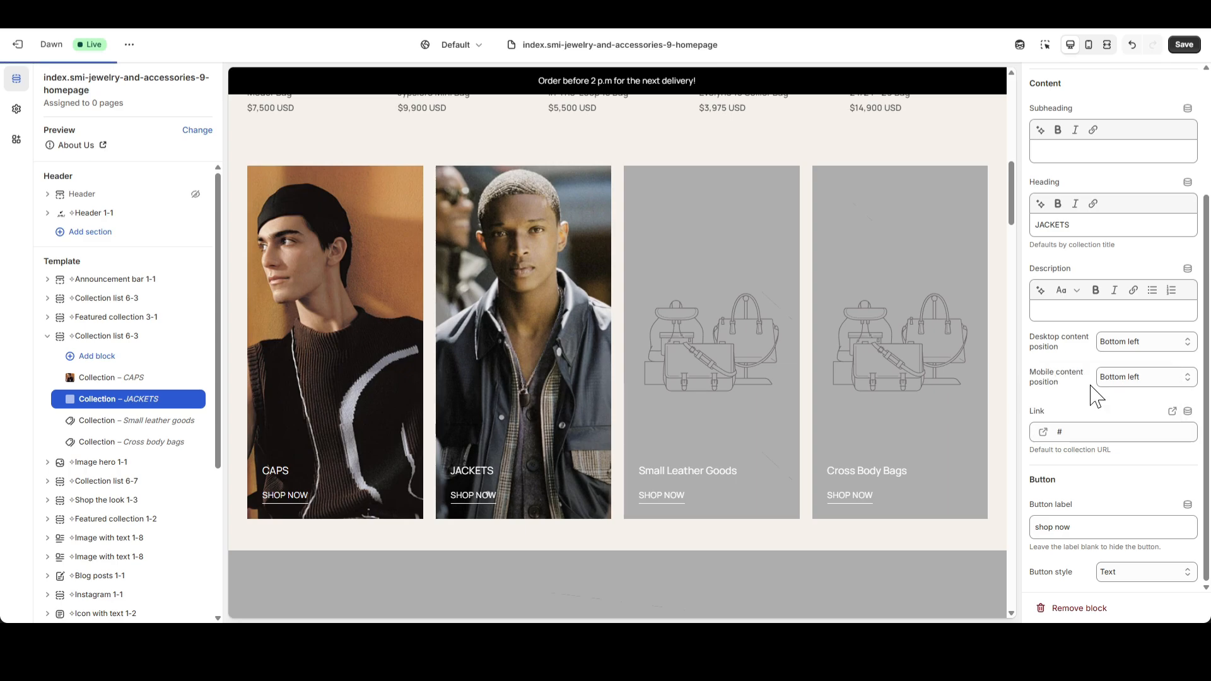
Set the "Small leather goods" Collection block's image to Hermes_Collection_3.png.
click(124, 427)
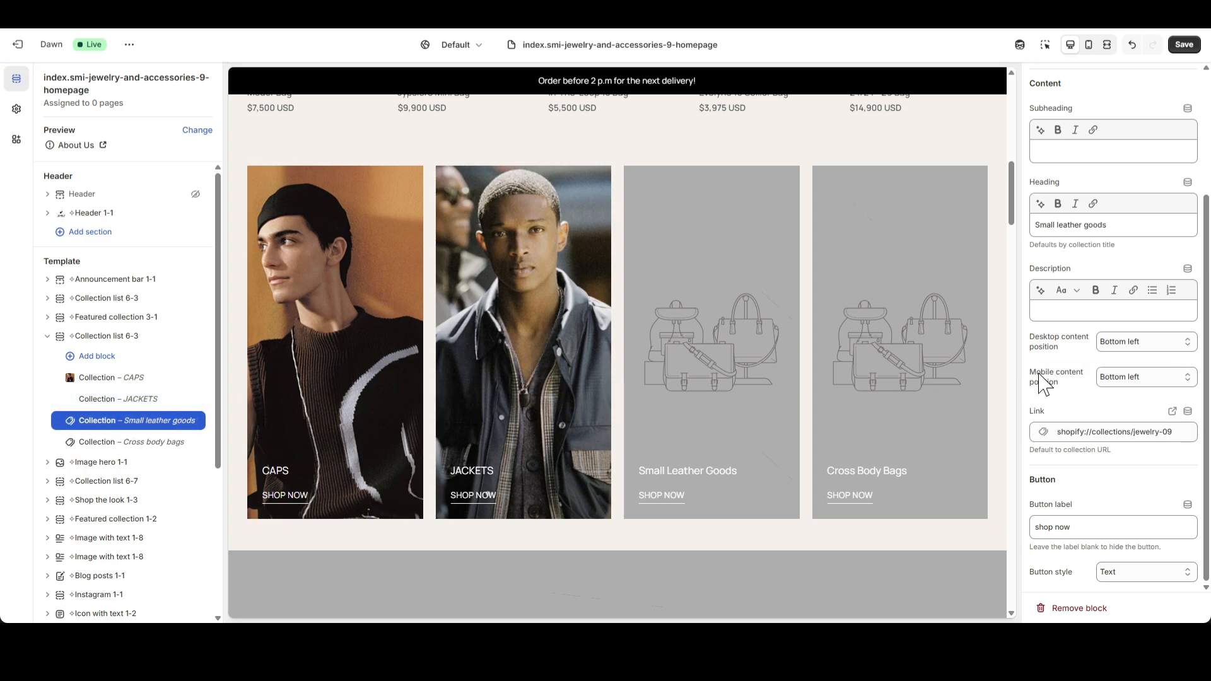
scroll(1072, 328, up, 3)
click(1136, 144)
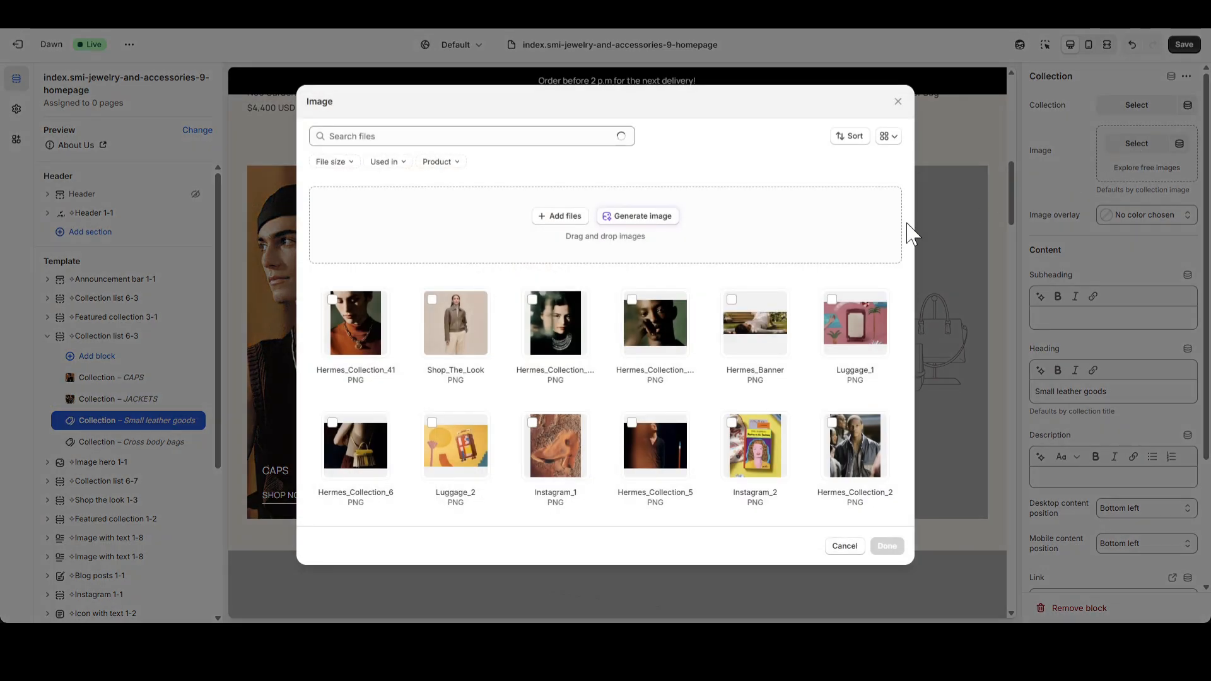
scroll(697, 400, down, 3)
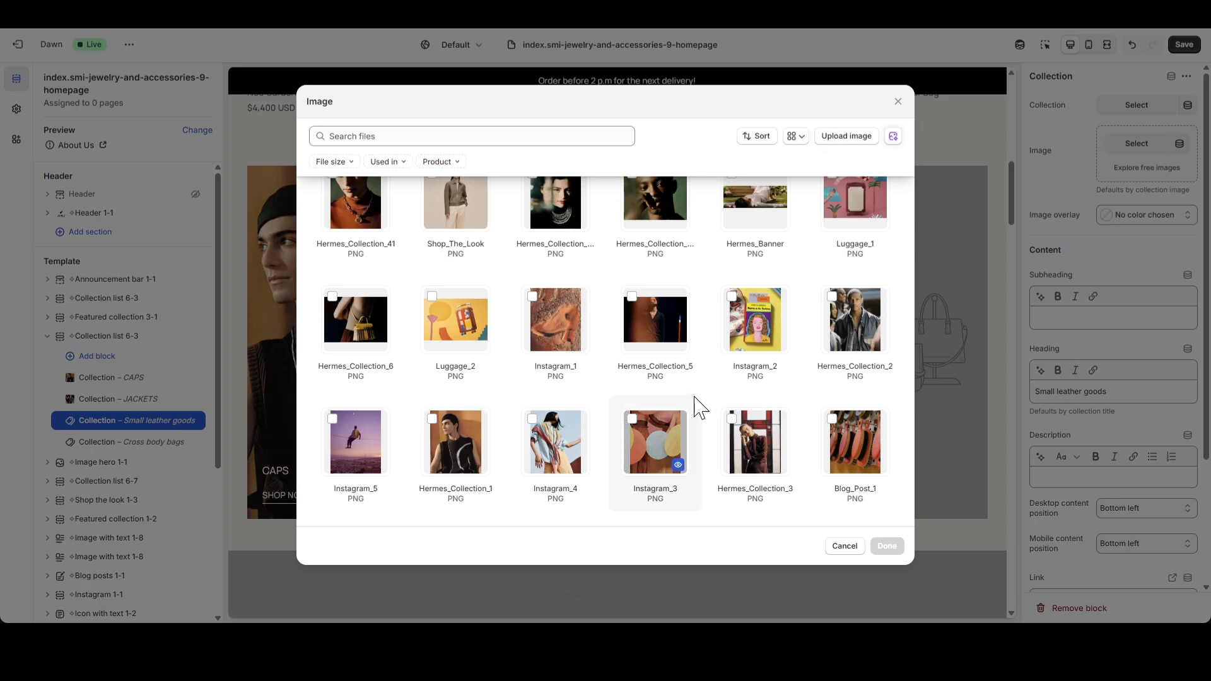
click(636, 434)
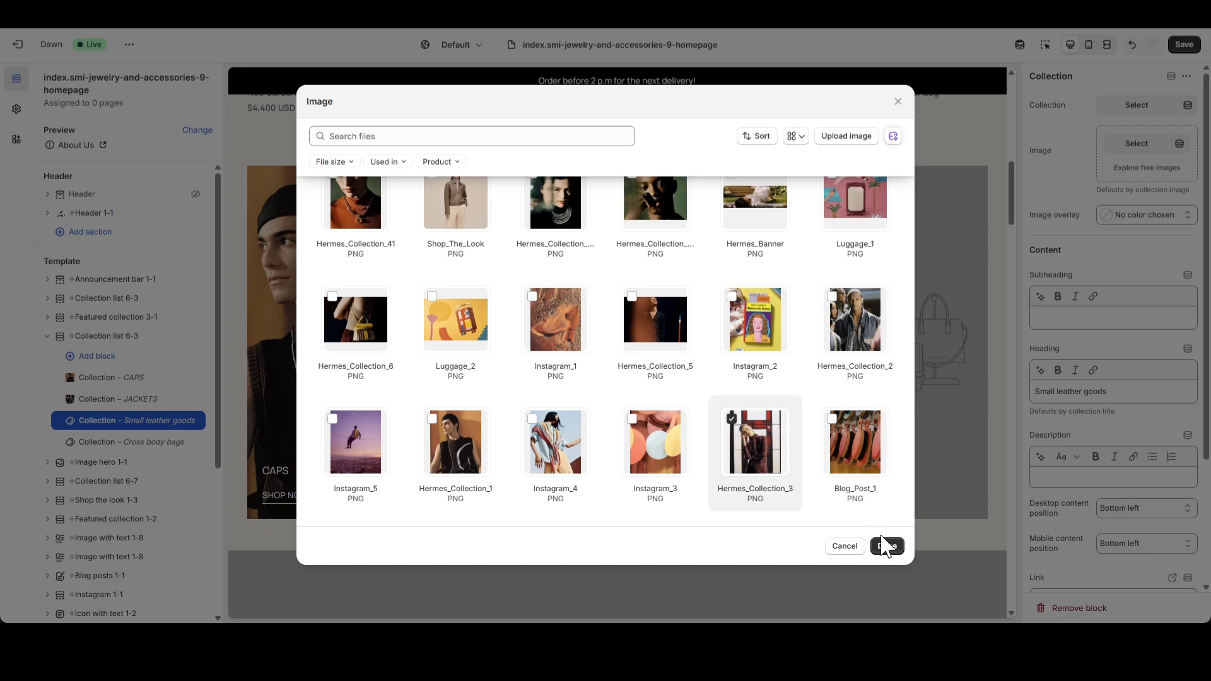
click(886, 546)
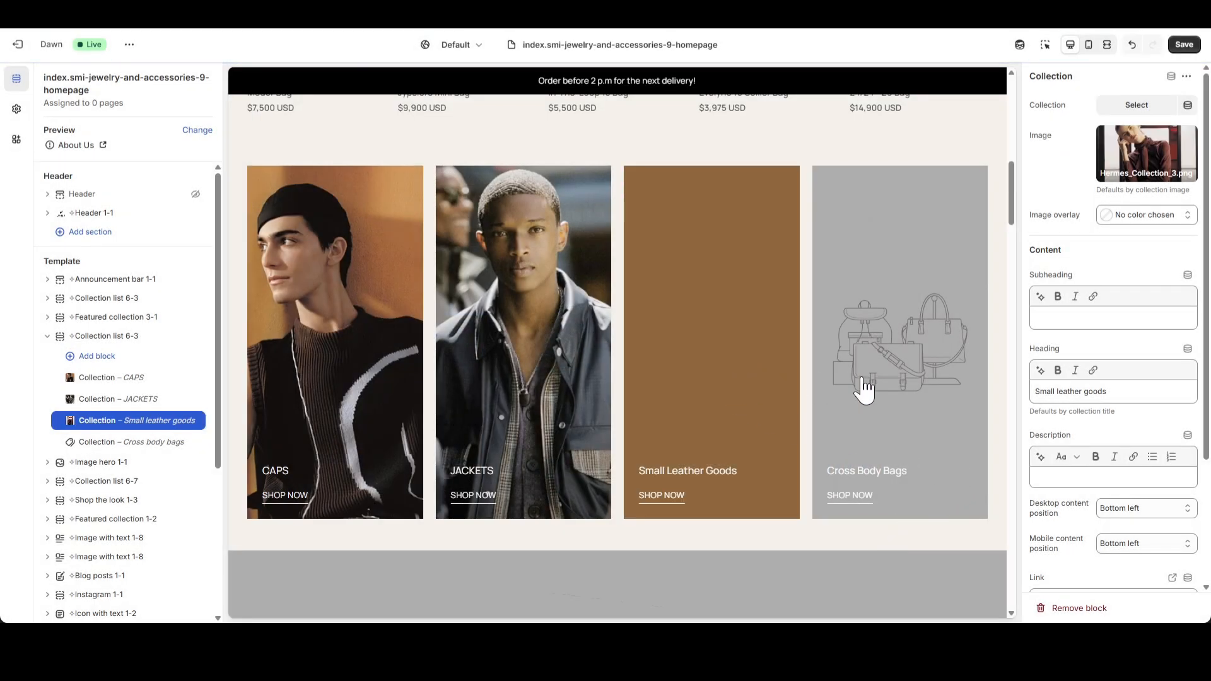
Change the "Small leather goods" block's heading to "SKIRTS" and replace its link with "#".
triple_click(1095, 392)
text(SKIRTS)
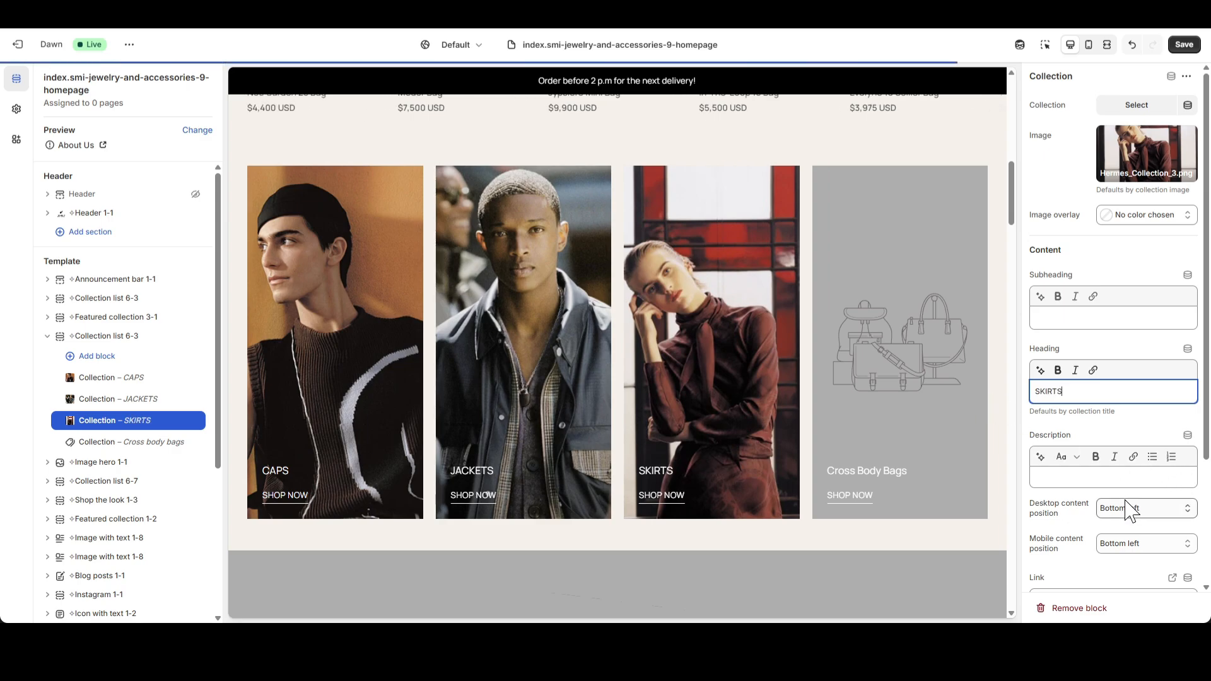
scroll(1135, 505, down, 3)
click(1178, 434)
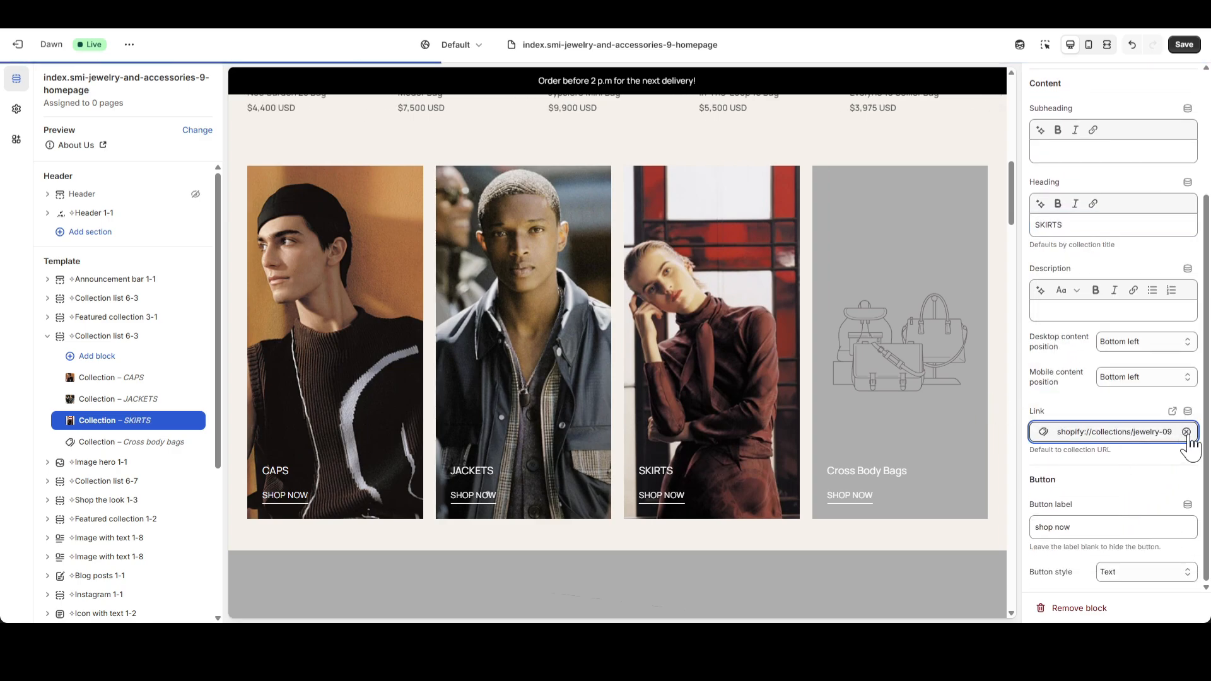
click(1186, 432)
text(#)
key(Return)
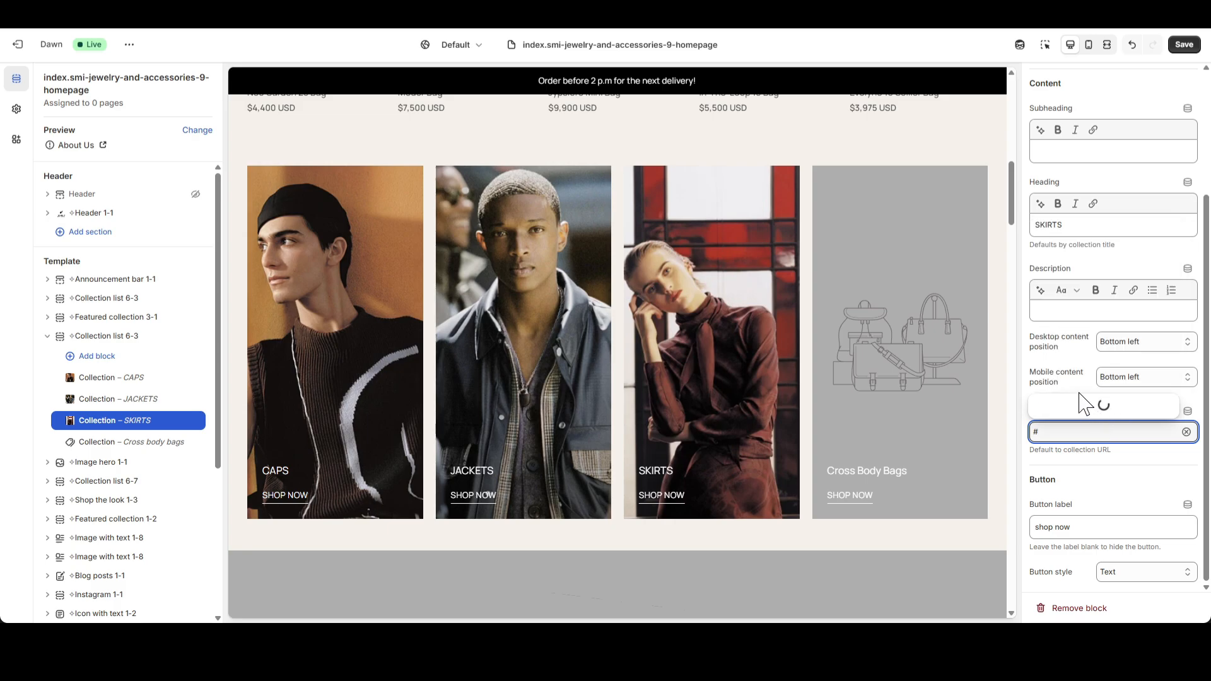
Set the "Cross body bags" Collection block's image to Hermes_Collection_41.png.
click(108, 444)
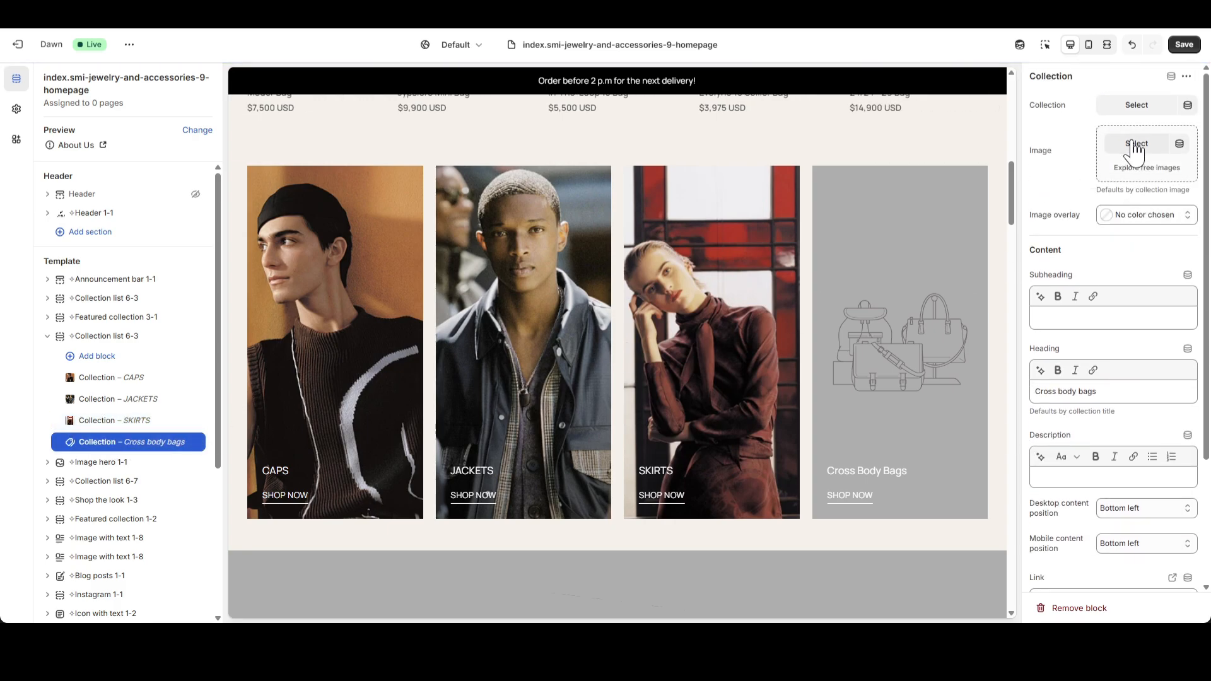
click(1135, 143)
scroll(788, 410, down, 2)
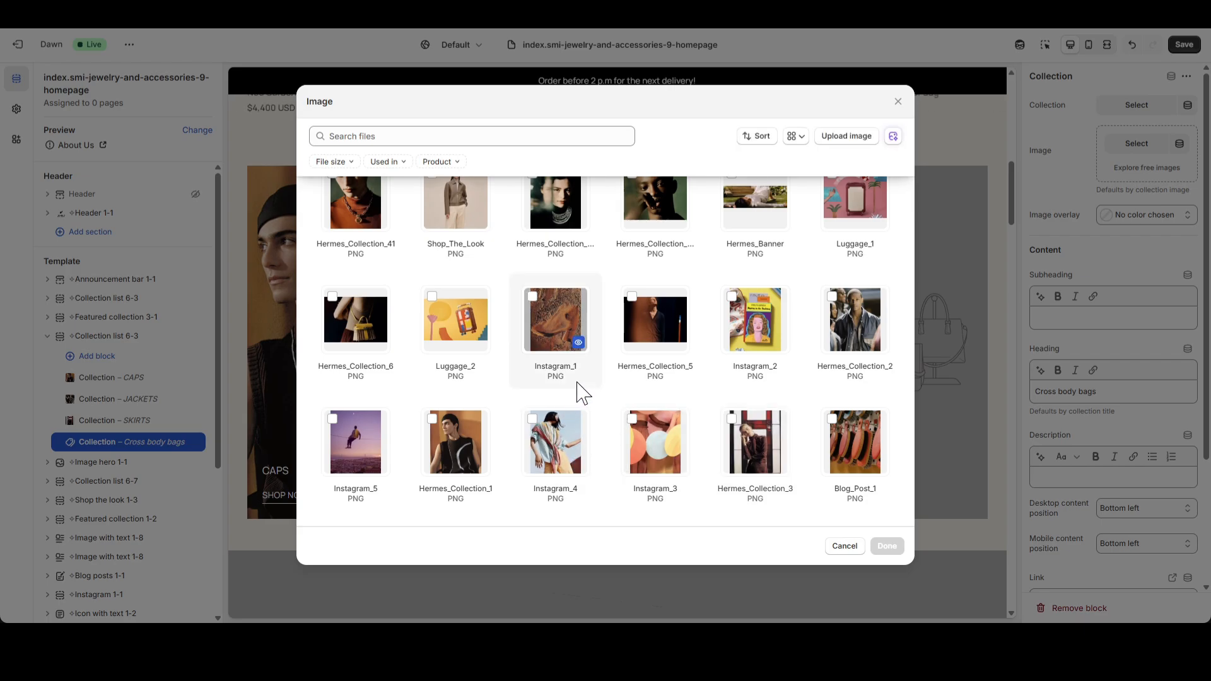
click(359, 222)
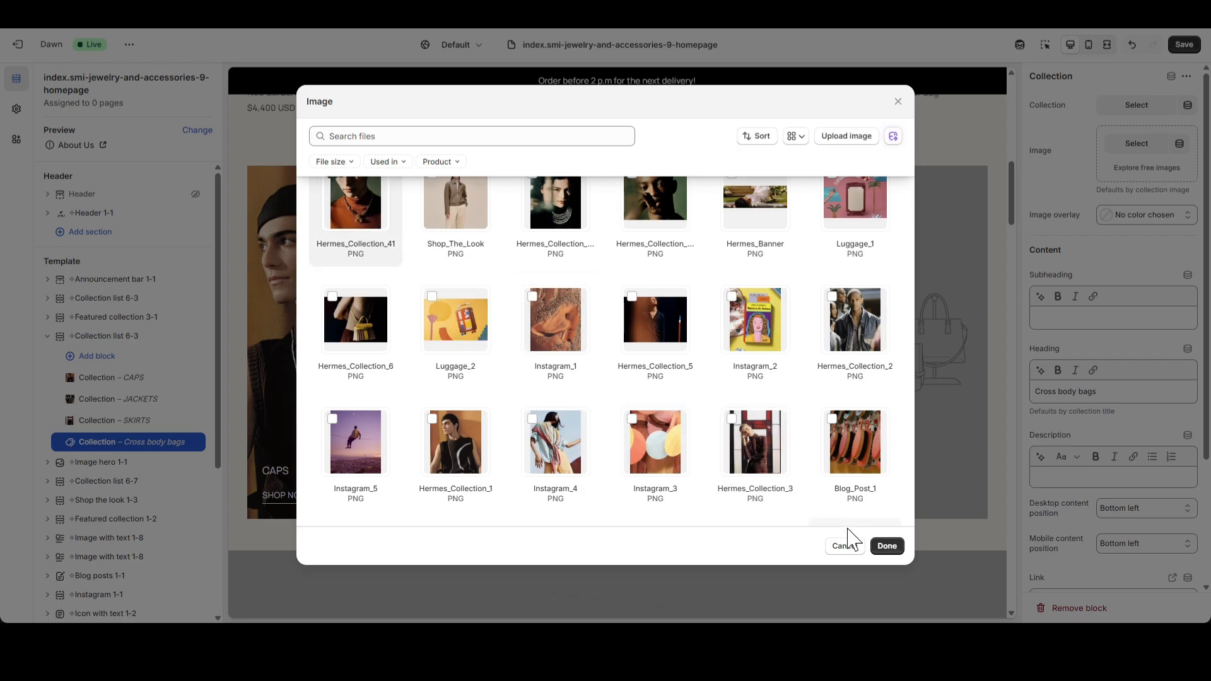
click(886, 546)
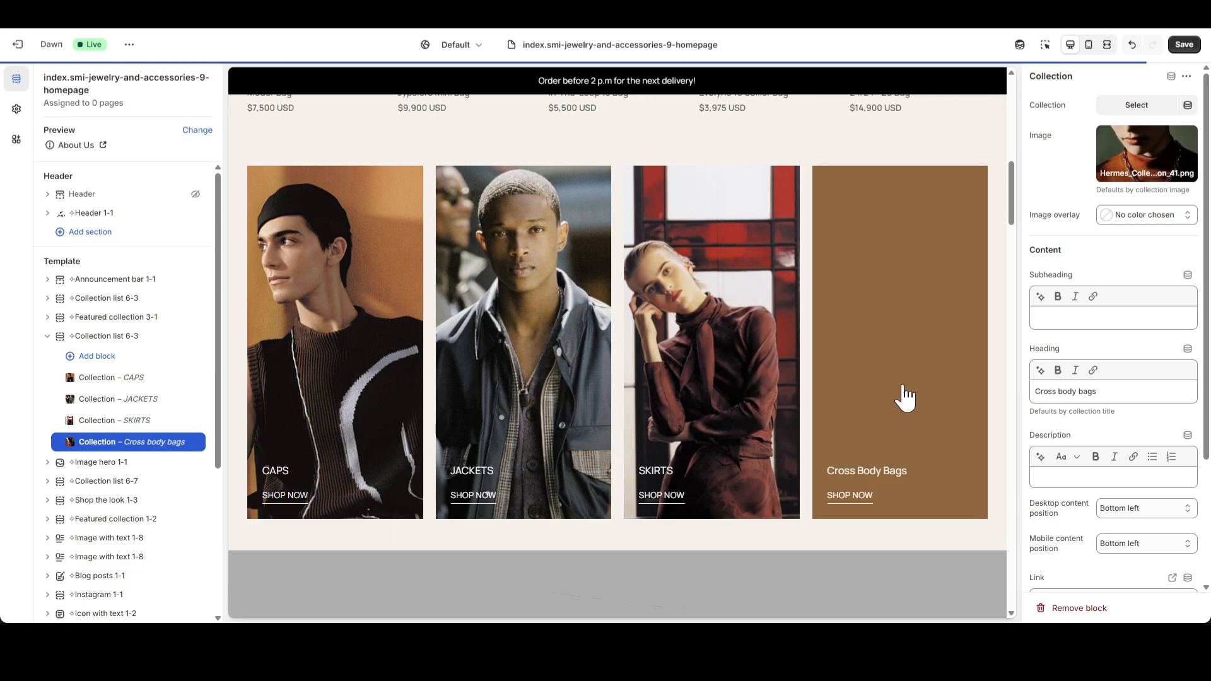
Change the "Cross body bags" block's heading to "JEWELRY" and replace its link with "#".
triple_click(1141, 390)
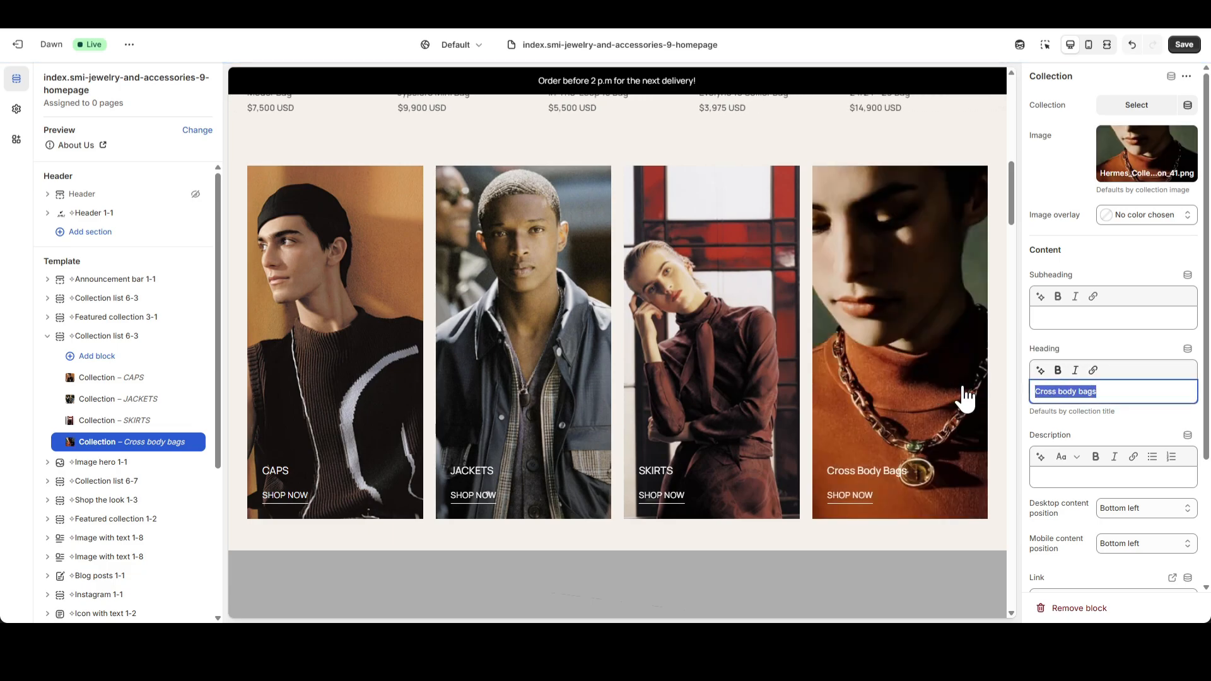
text(JE)
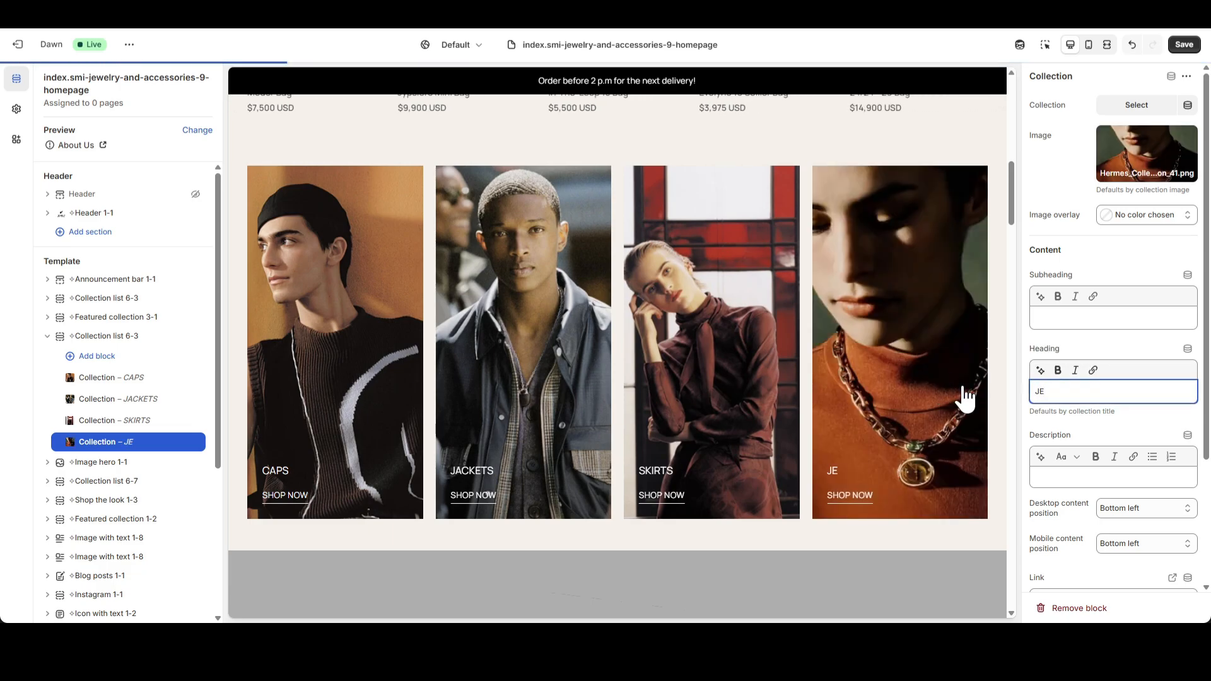
text(WELRY)
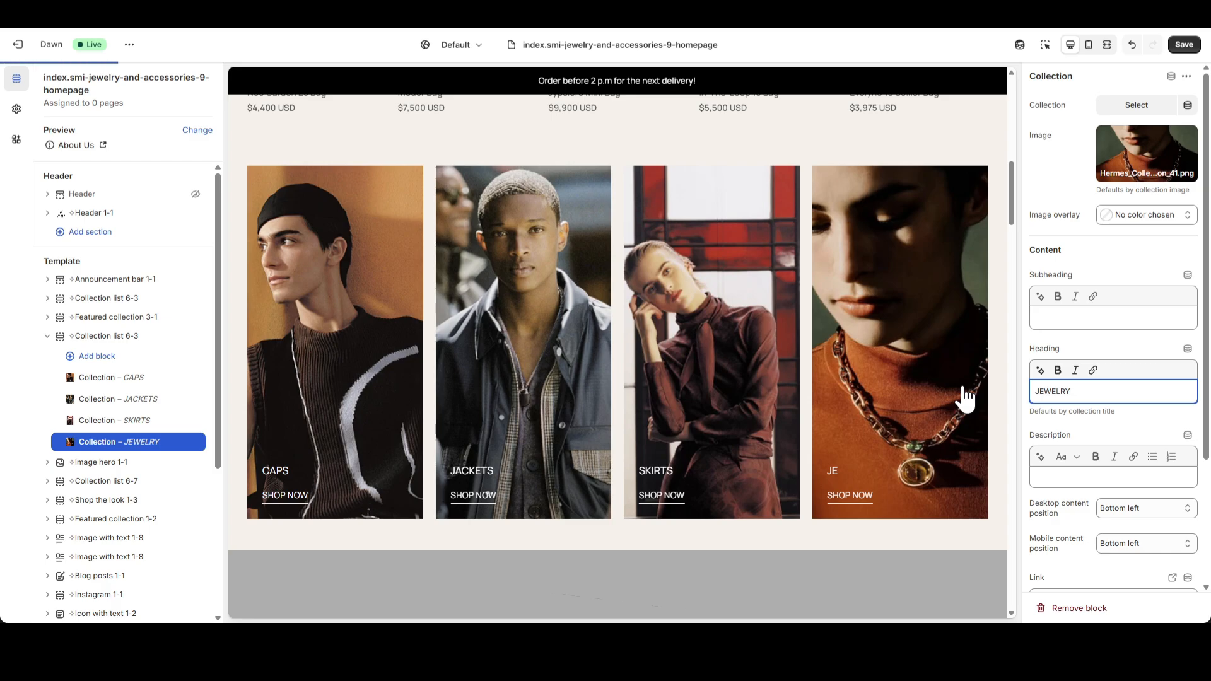
scroll(1142, 480, down, 3)
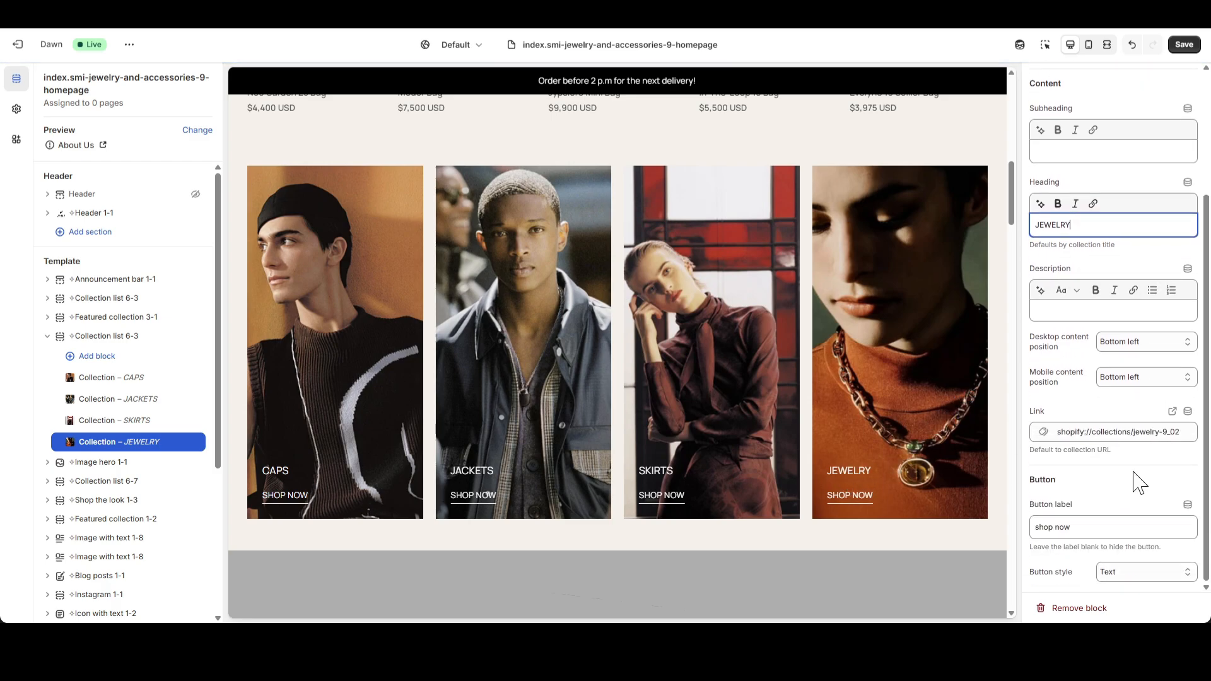
click(1158, 435)
click(1186, 432)
text(#)
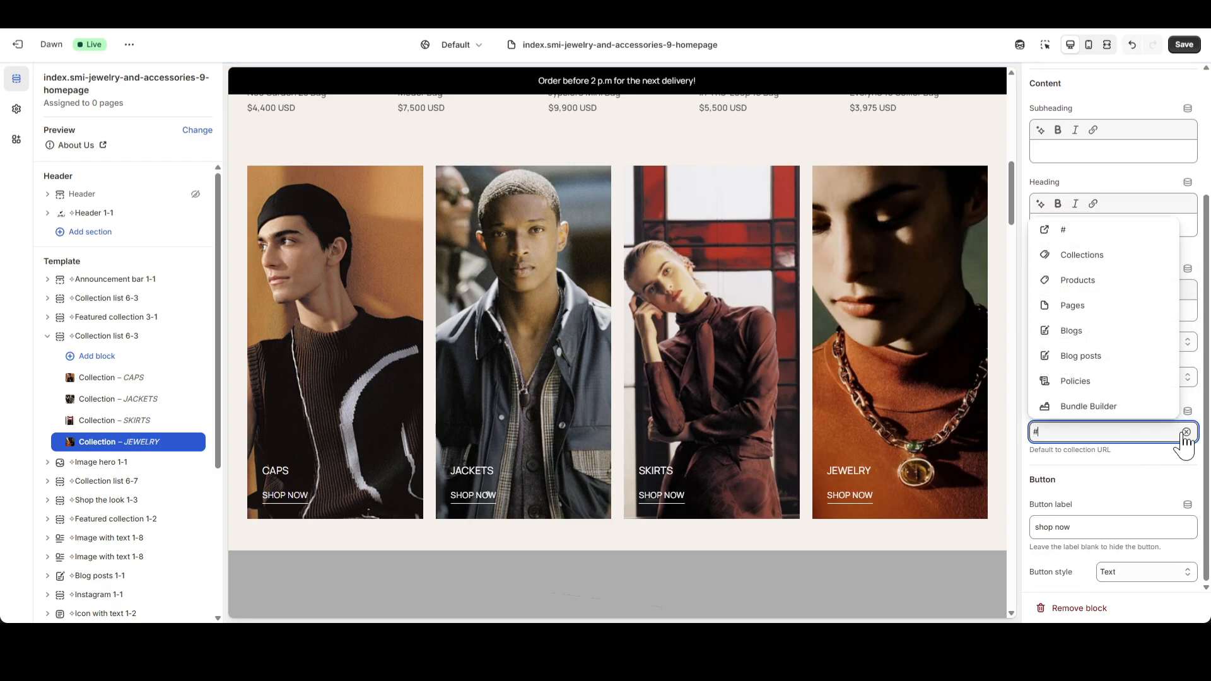
click(1079, 387)
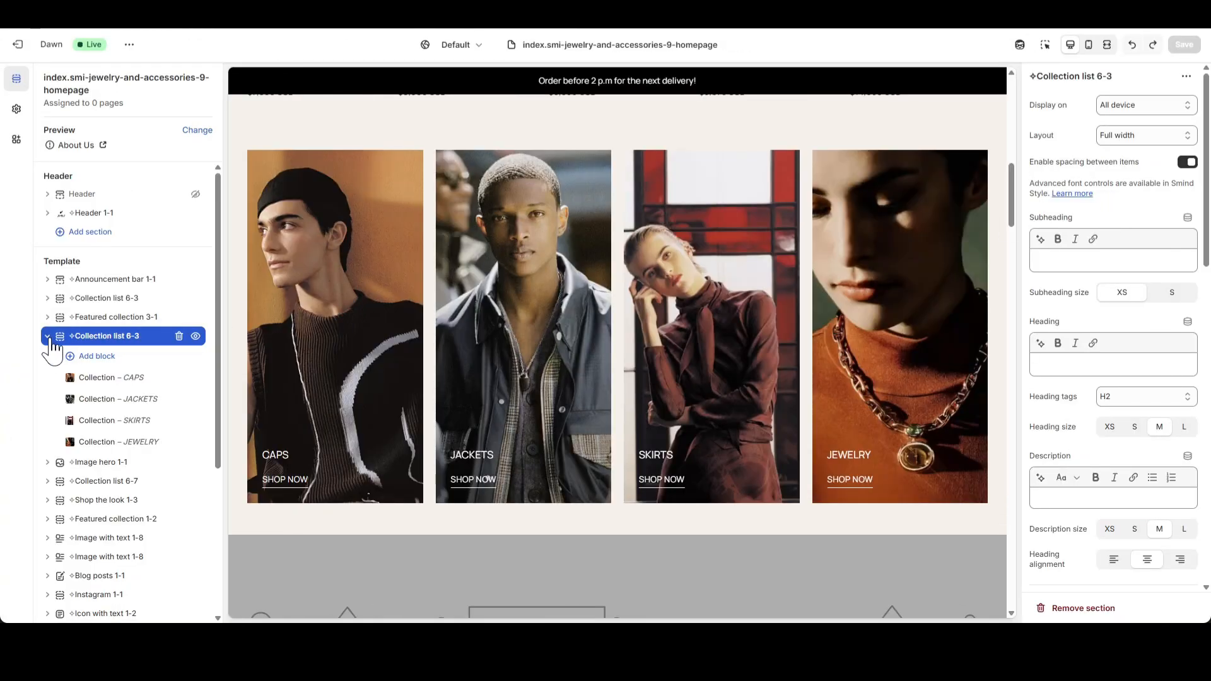
Set the Image hero 1-1 section's image to Hermes_Banner.png and its mobile image to the mobile version of the Hermes banner.
click(48, 340)
click(95, 355)
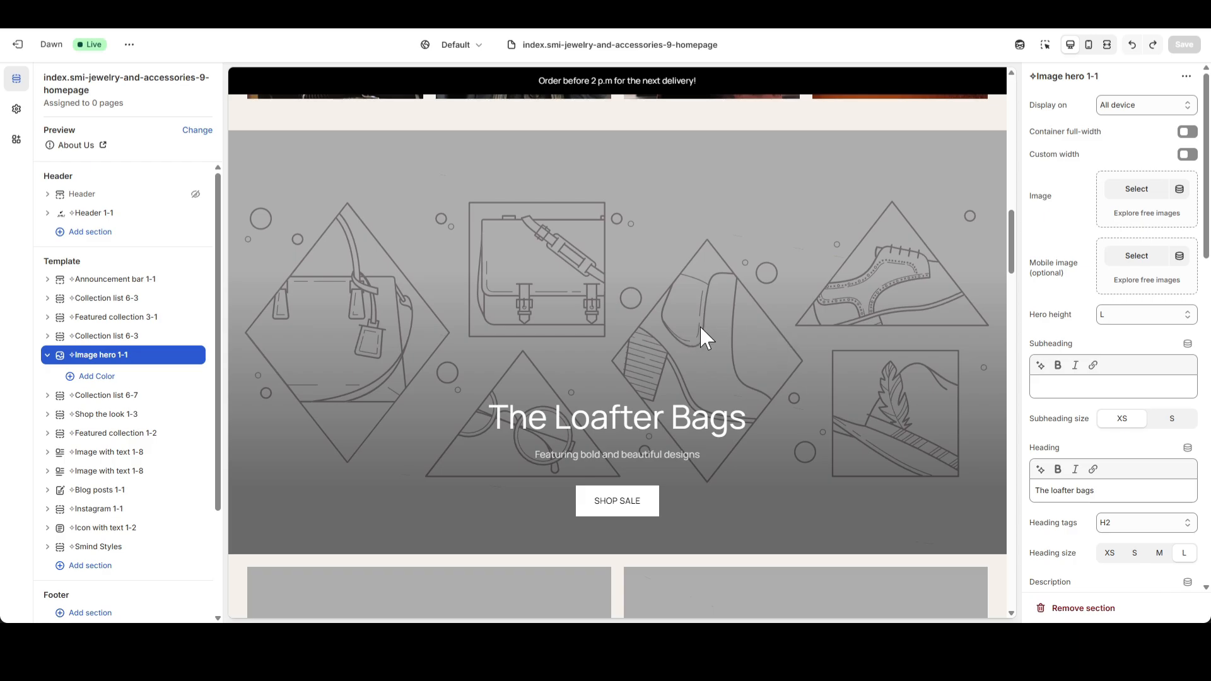
click(1149, 193)
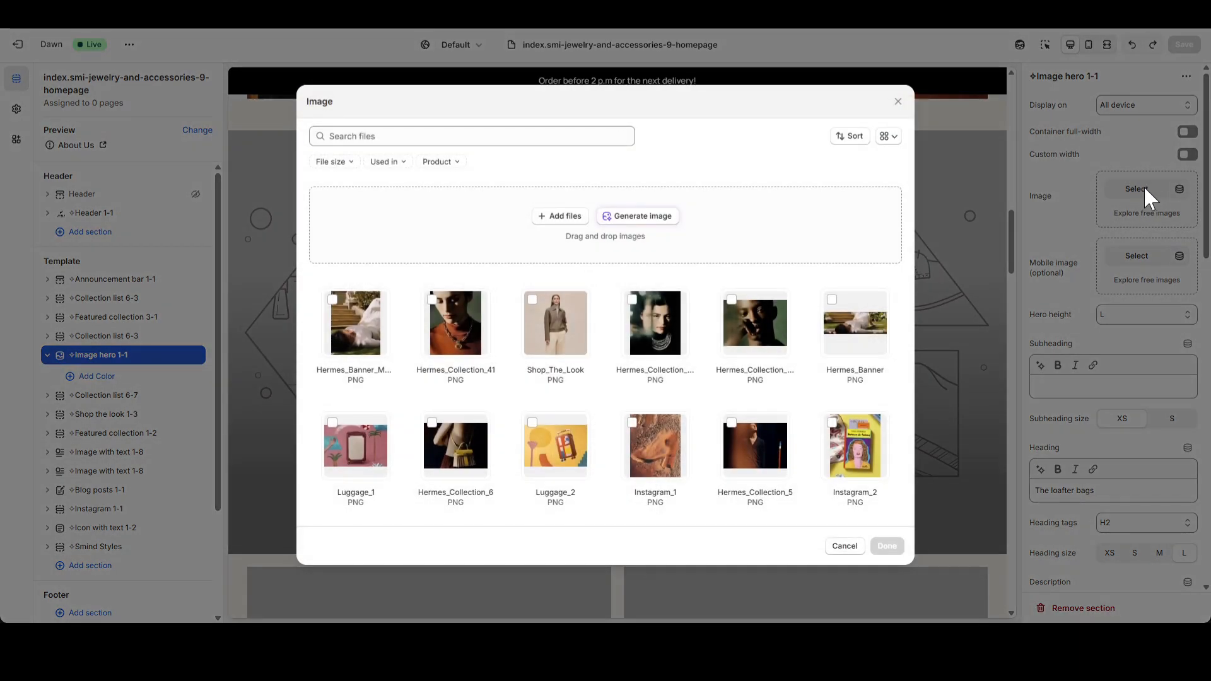
click(846, 316)
click(887, 546)
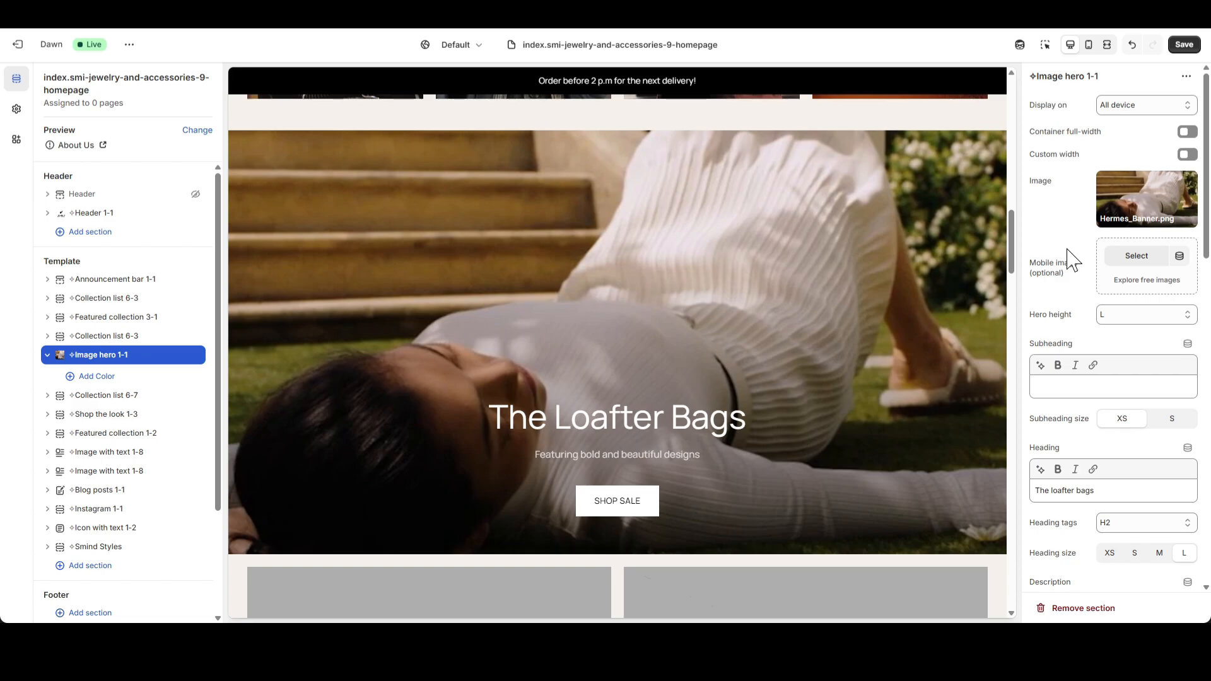
click(1137, 256)
click(355, 323)
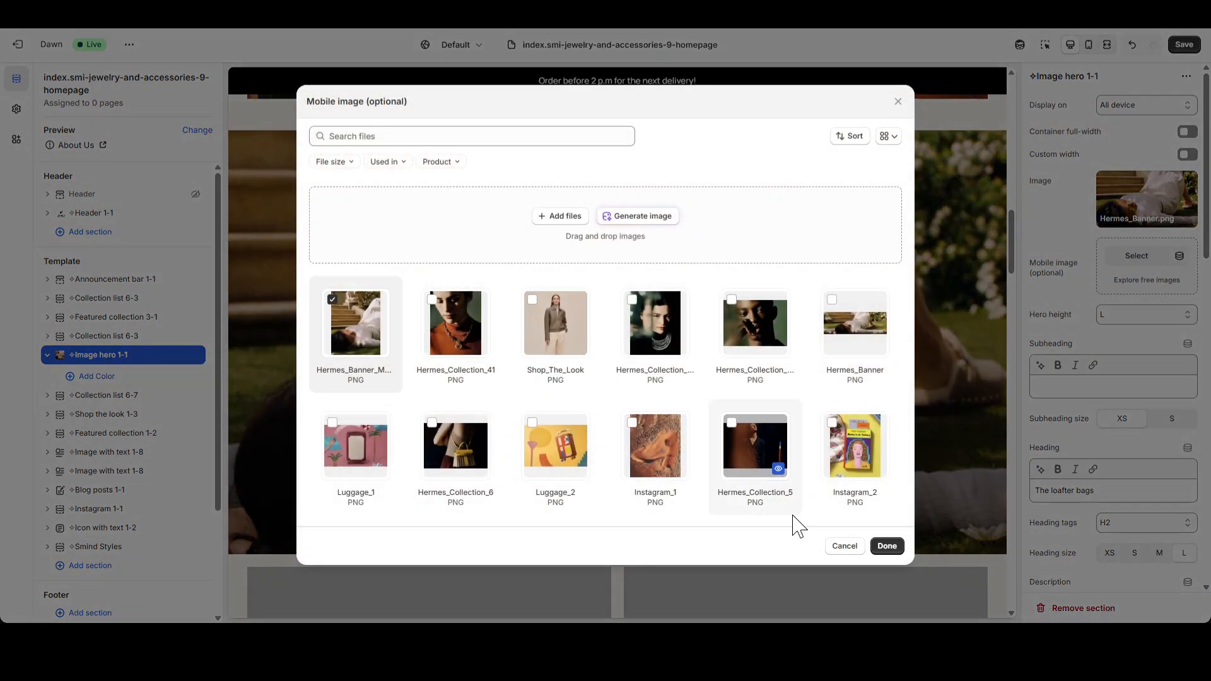
click(886, 546)
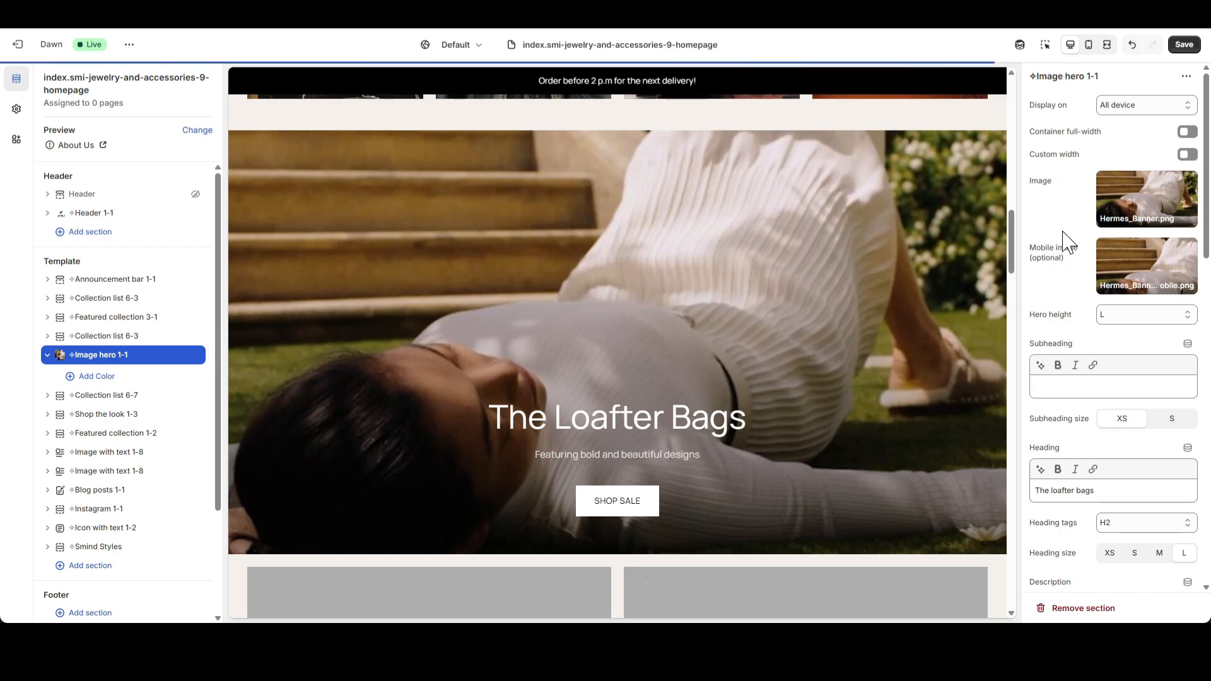
Set the Image hero 1-1 heading size to S and clear its description text.
scroll(1058, 247, down, 5)
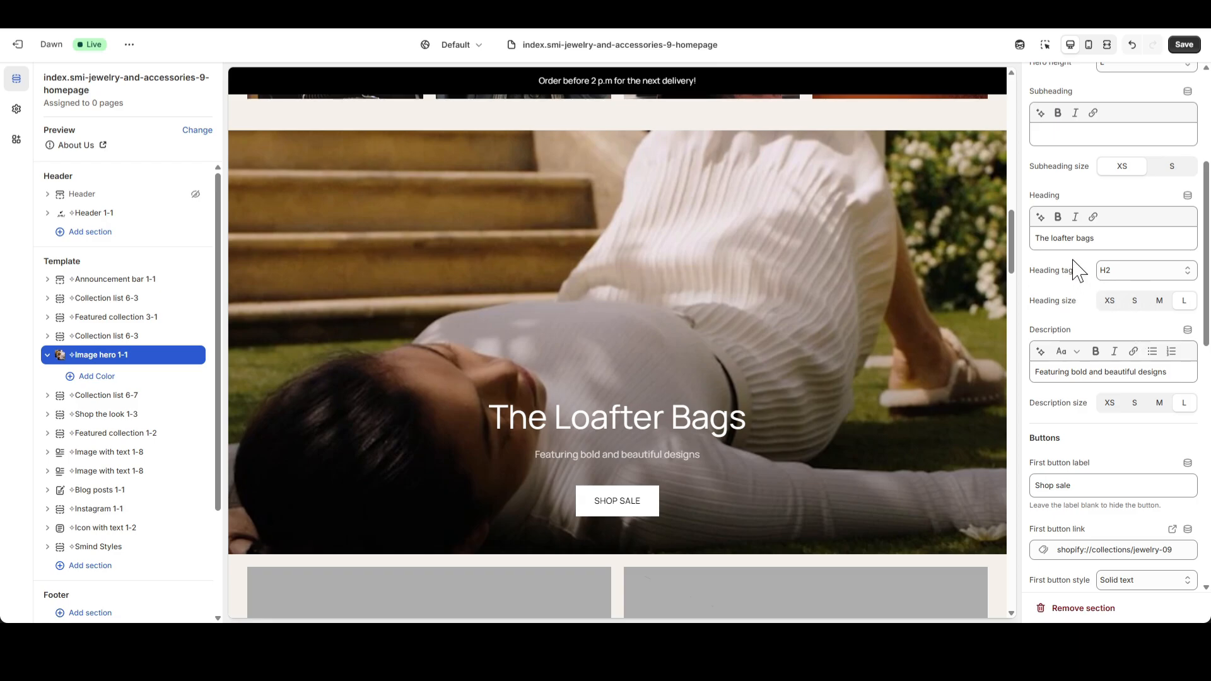
click(1138, 309)
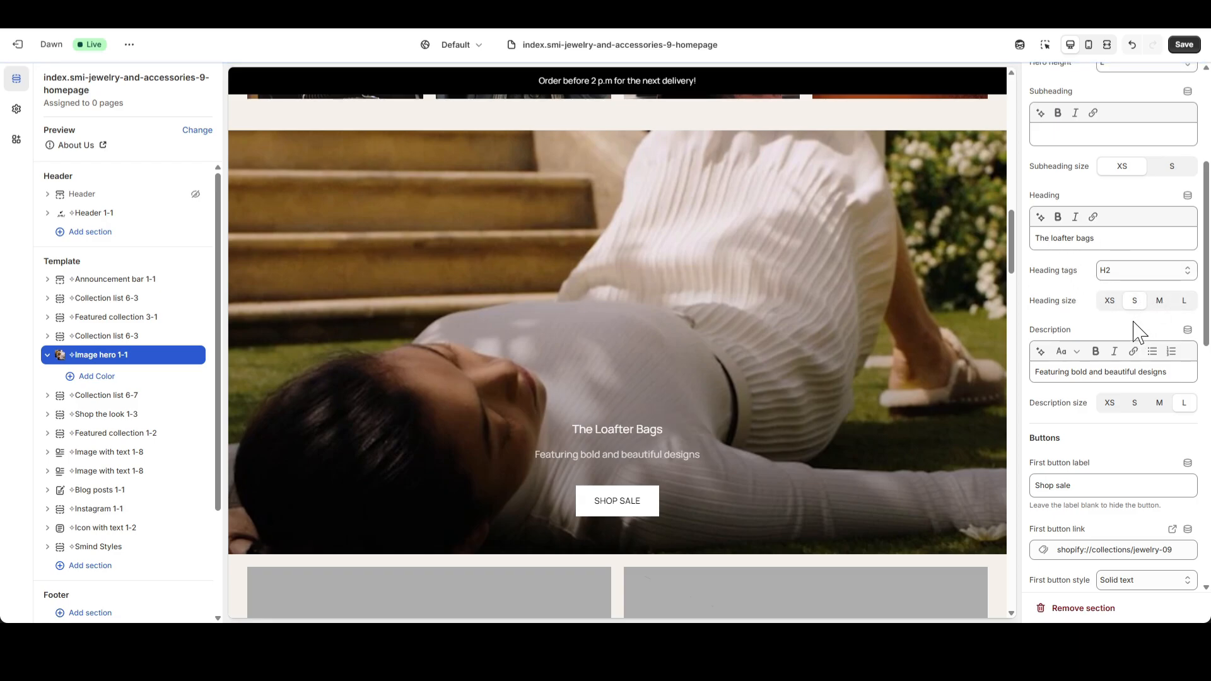
drag(1166, 372, 1037, 371)
key(BackSpace)
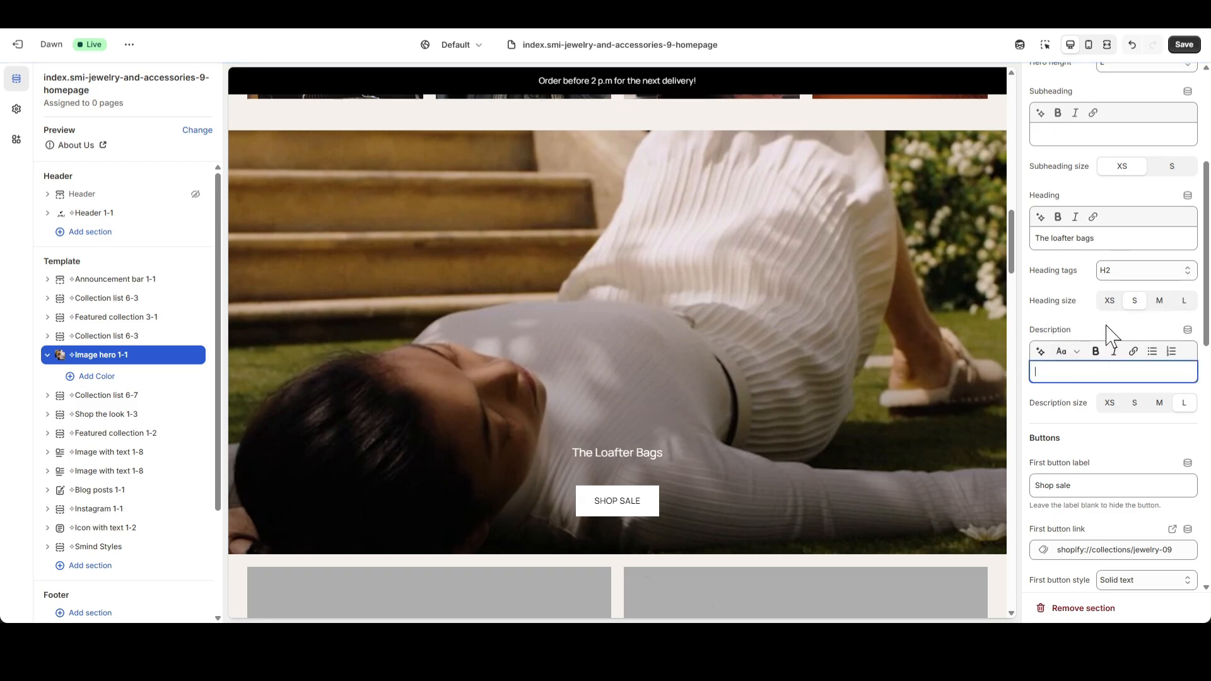
Replace the Image hero 1-1 heading with "NEW COLLECTIONS".
drag(1097, 238, 1007, 248)
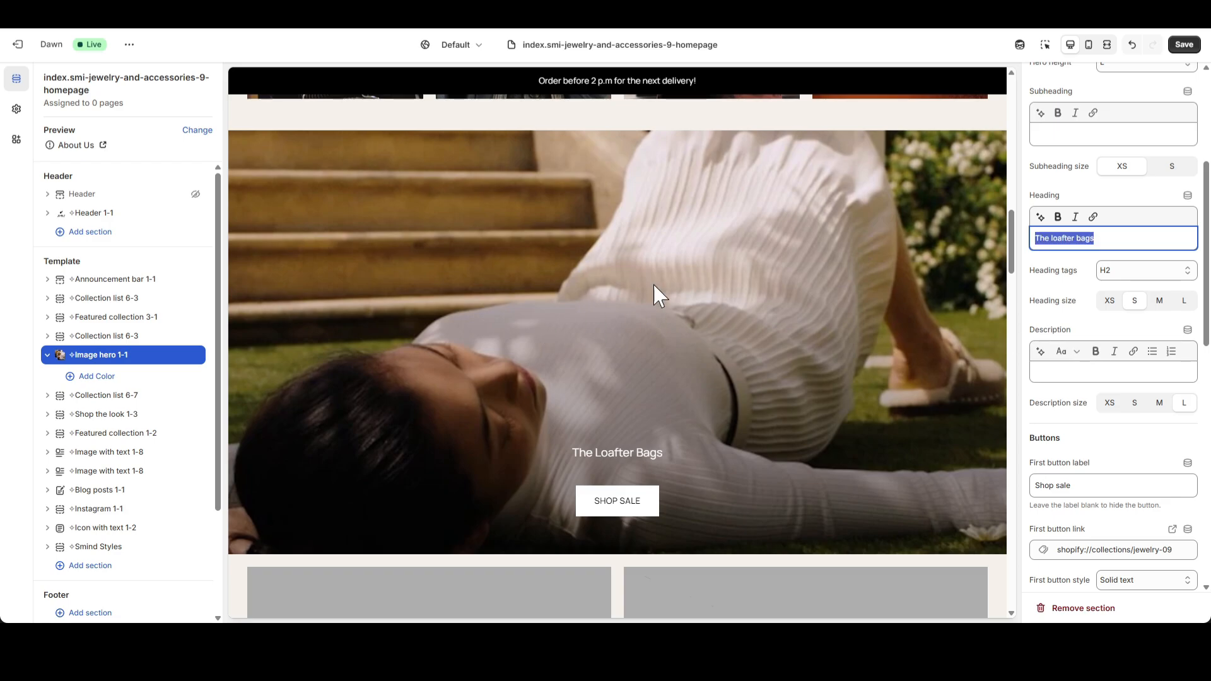
text(NEW COLLECTIONS)
click(1115, 197)
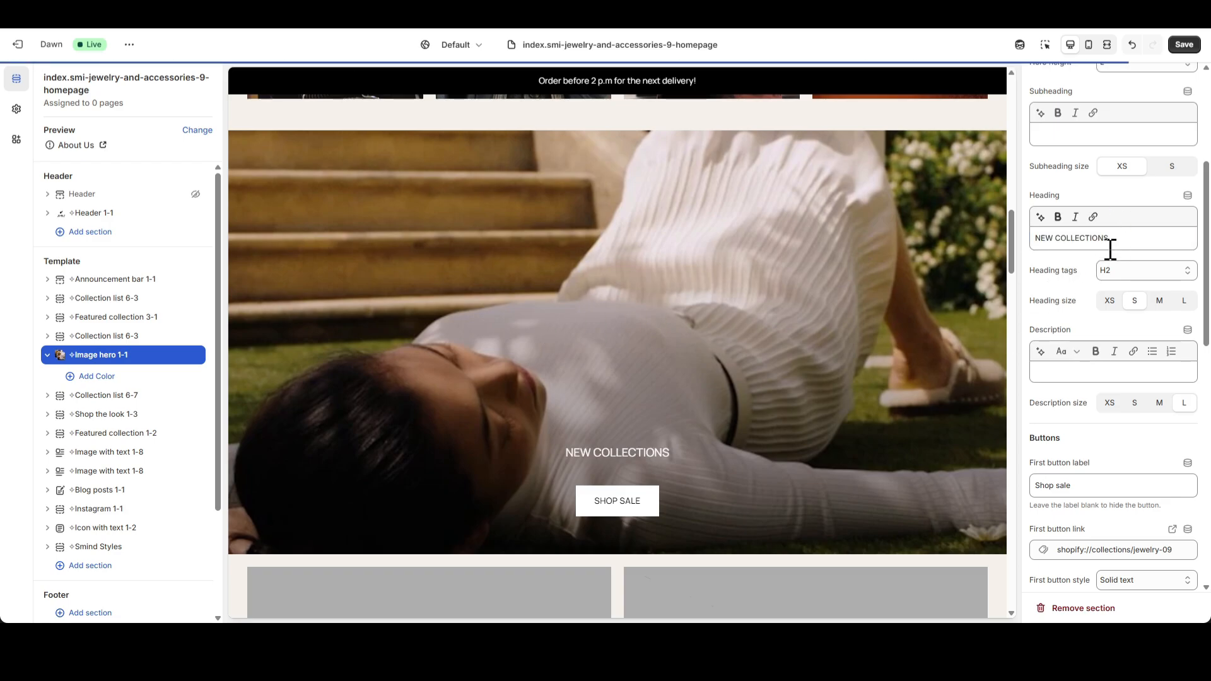
Change the Image hero's first button label to "SHOP NOW" and its style to Text.
scroll(1104, 309, down, 3)
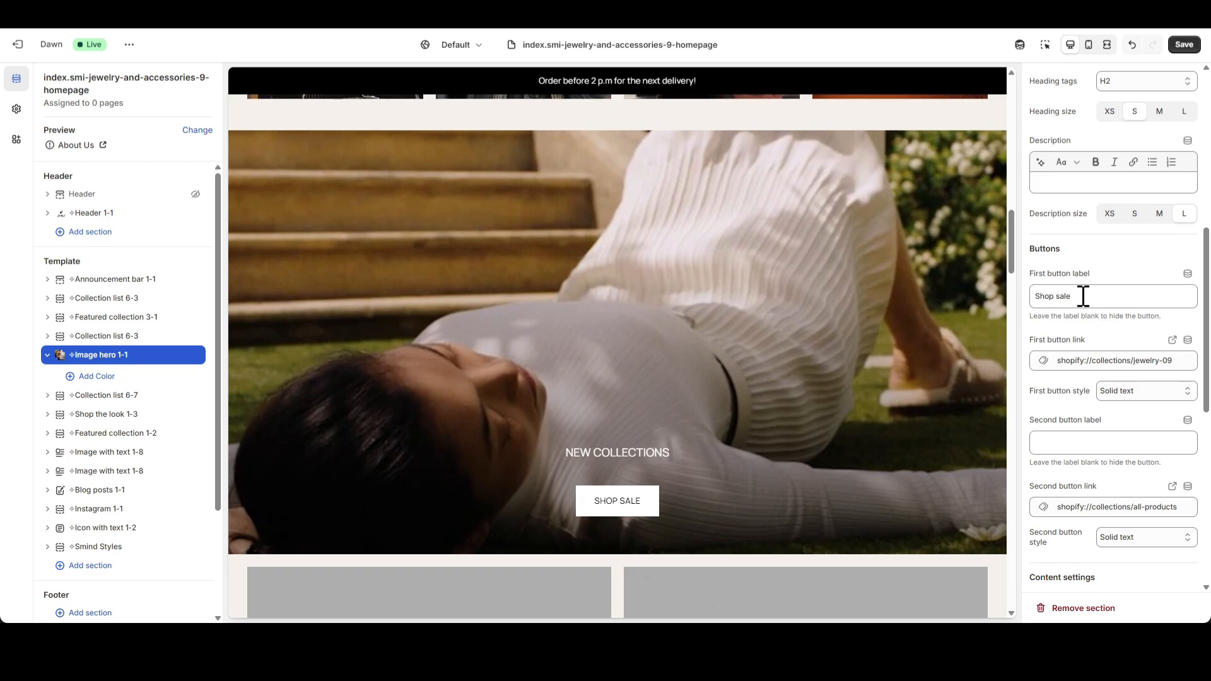
drag(1073, 297, 1018, 301)
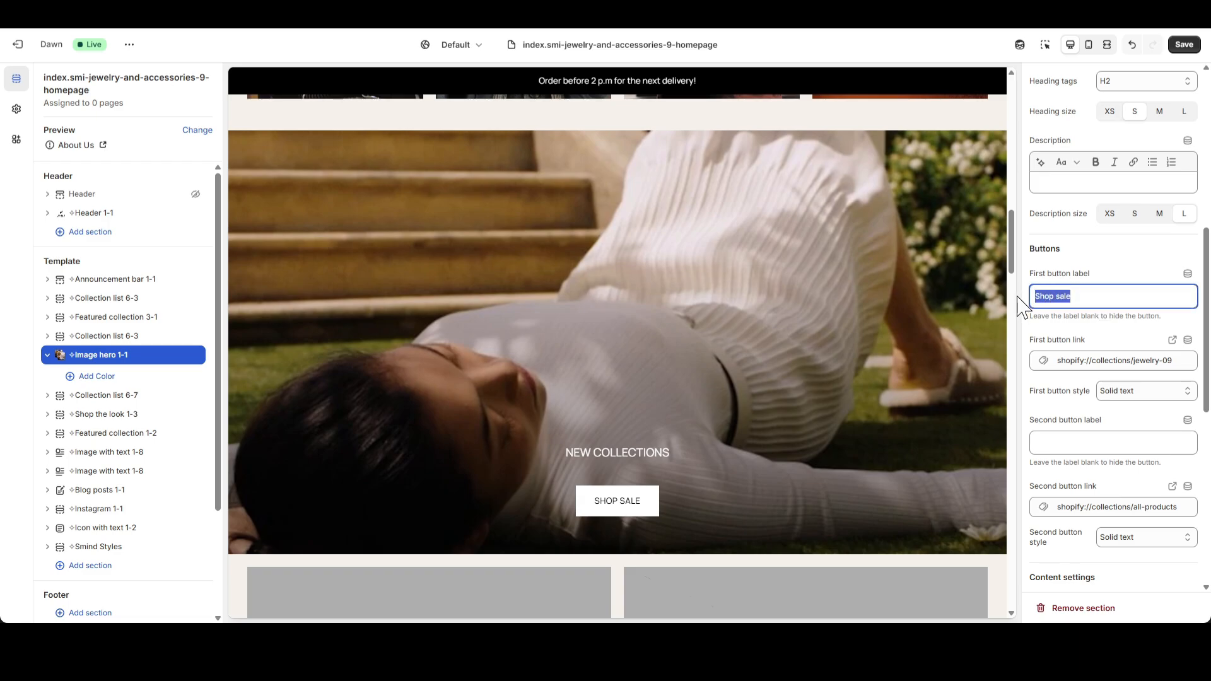
text(SHOP NOW)
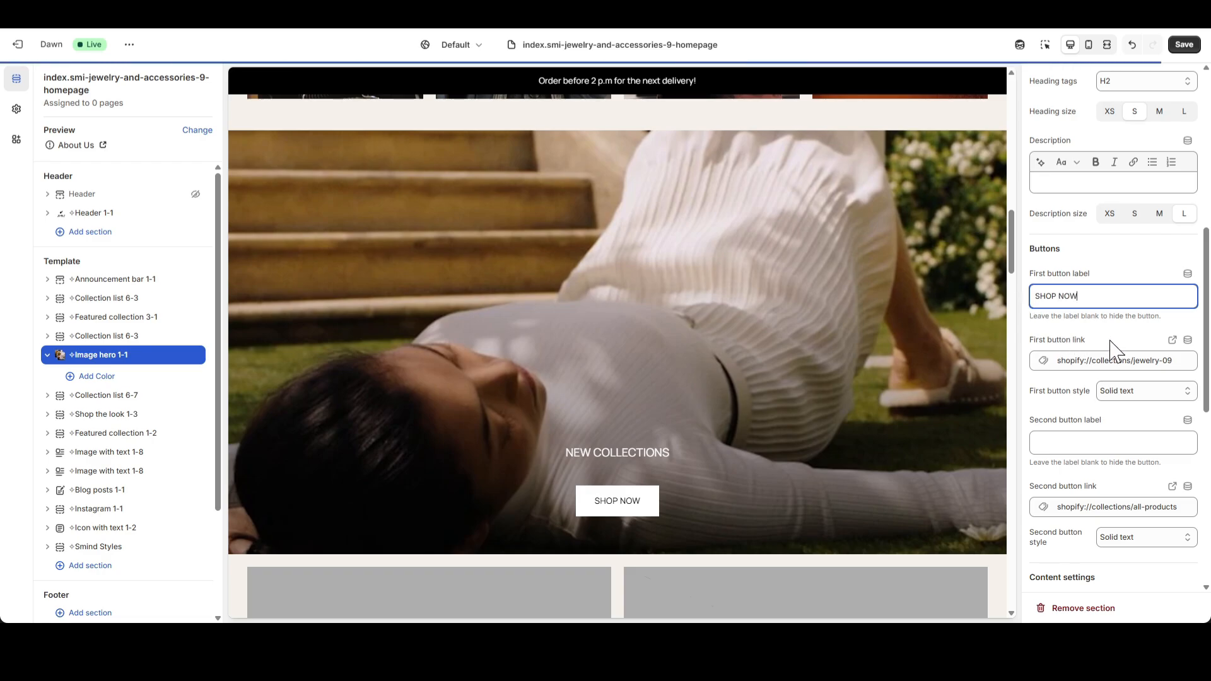
click(1139, 393)
click(1121, 461)
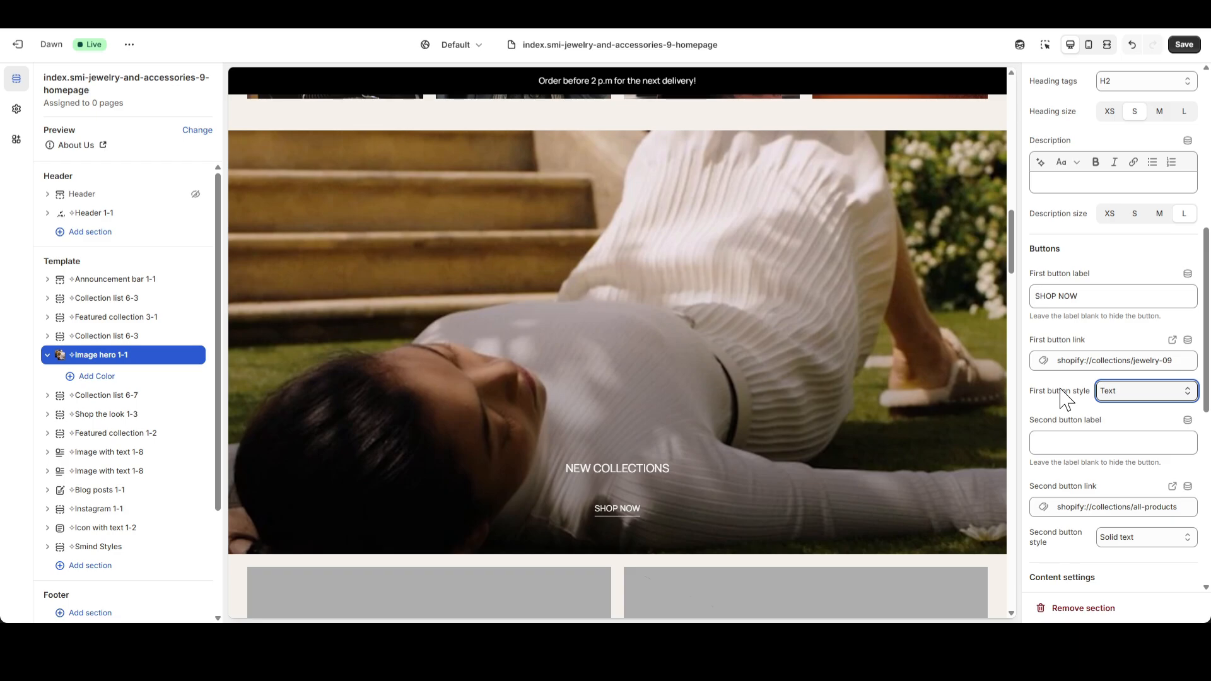
Using the mobile preview, set the Image hero's mobile content position to Bottom, and save the template in desktop view.
click(1088, 44)
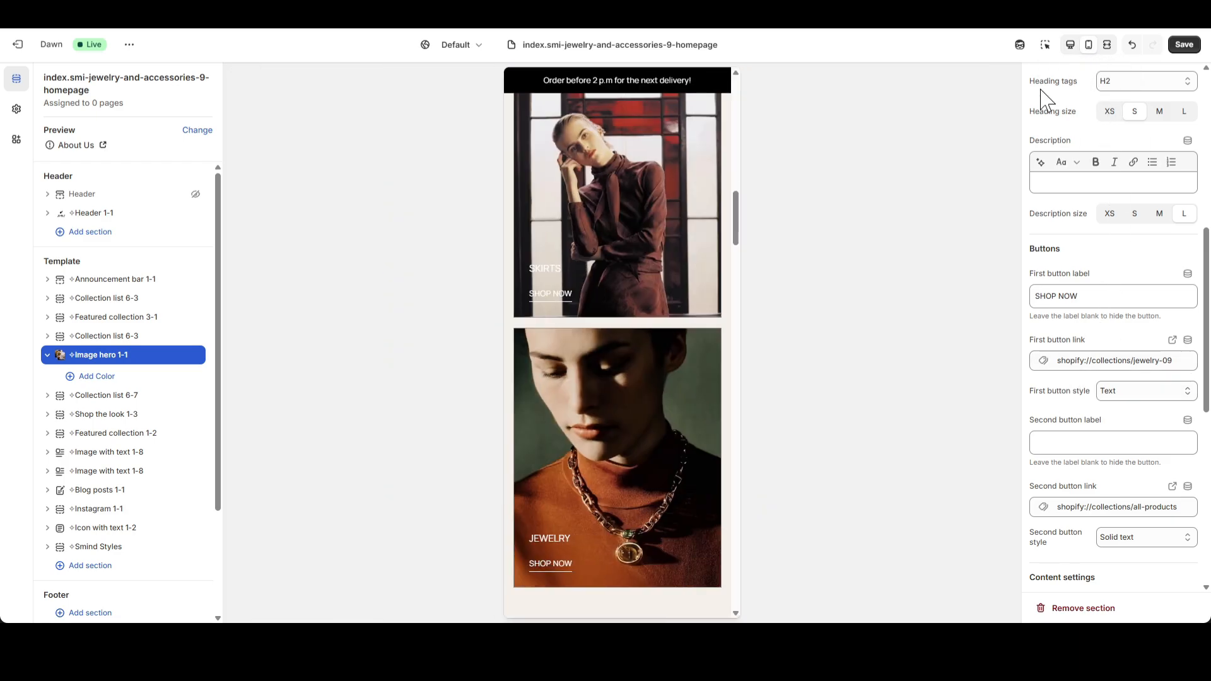
scroll(712, 347, down, 3)
scroll(709, 339, down, 4)
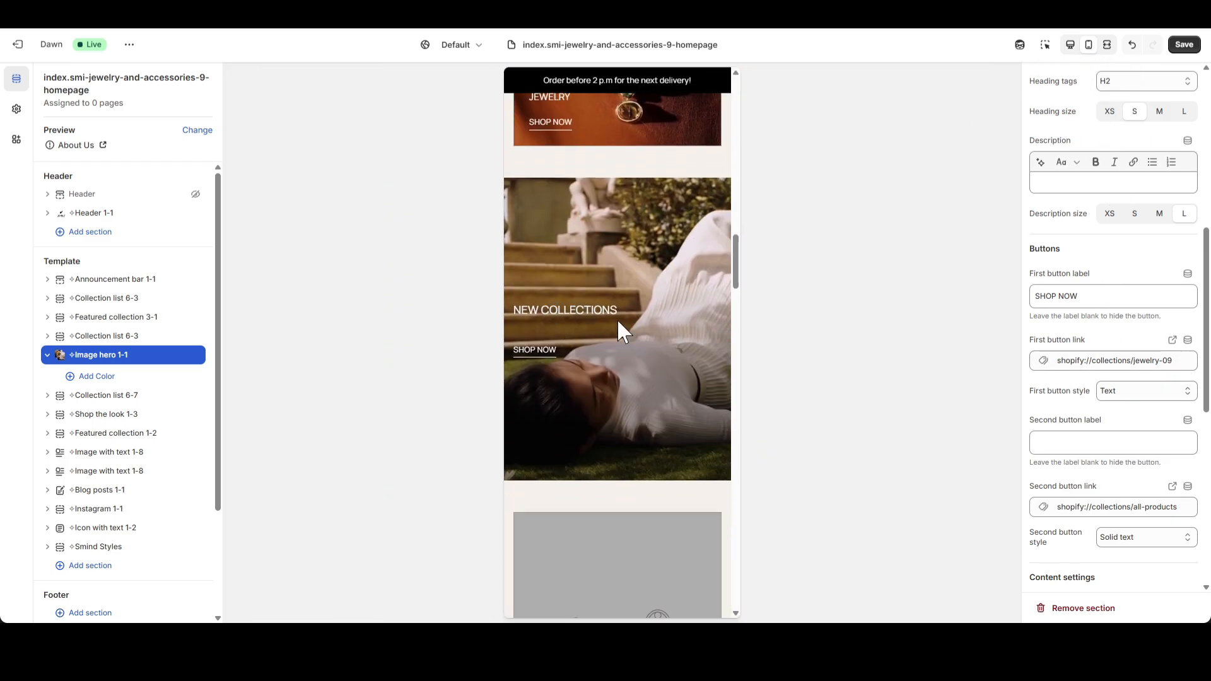
scroll(1135, 406, down, 5)
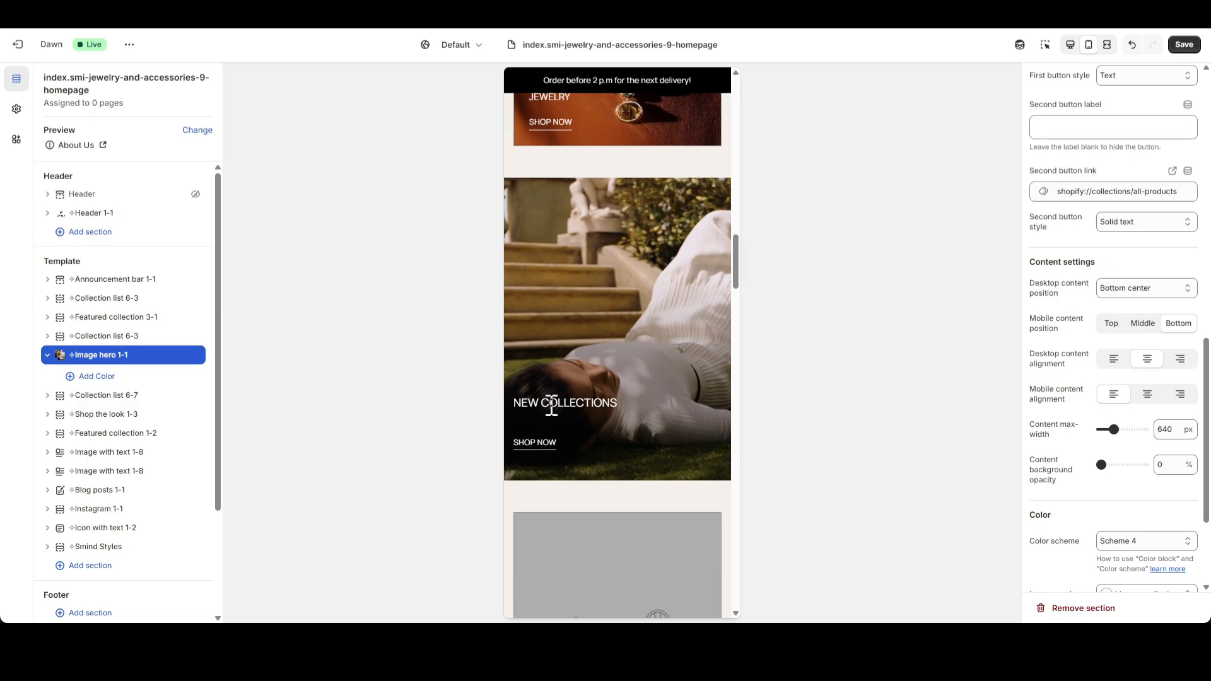
click(1070, 44)
scroll(937, 351, up, 5)
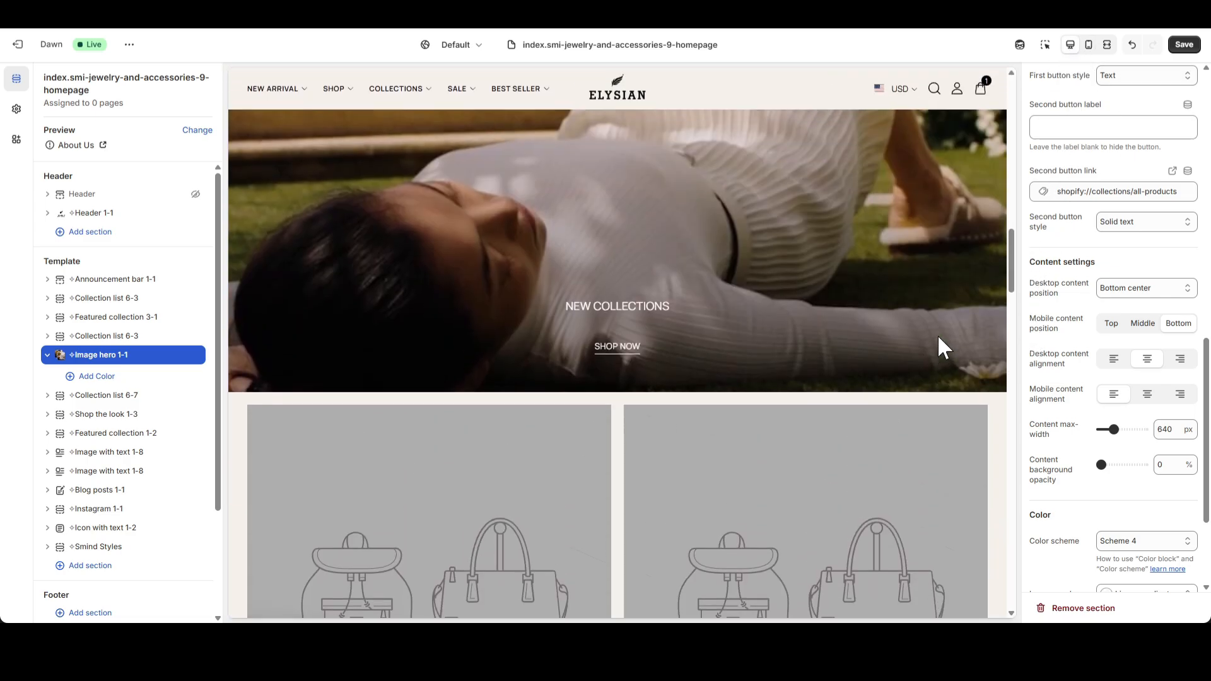
key(ctrl+z)
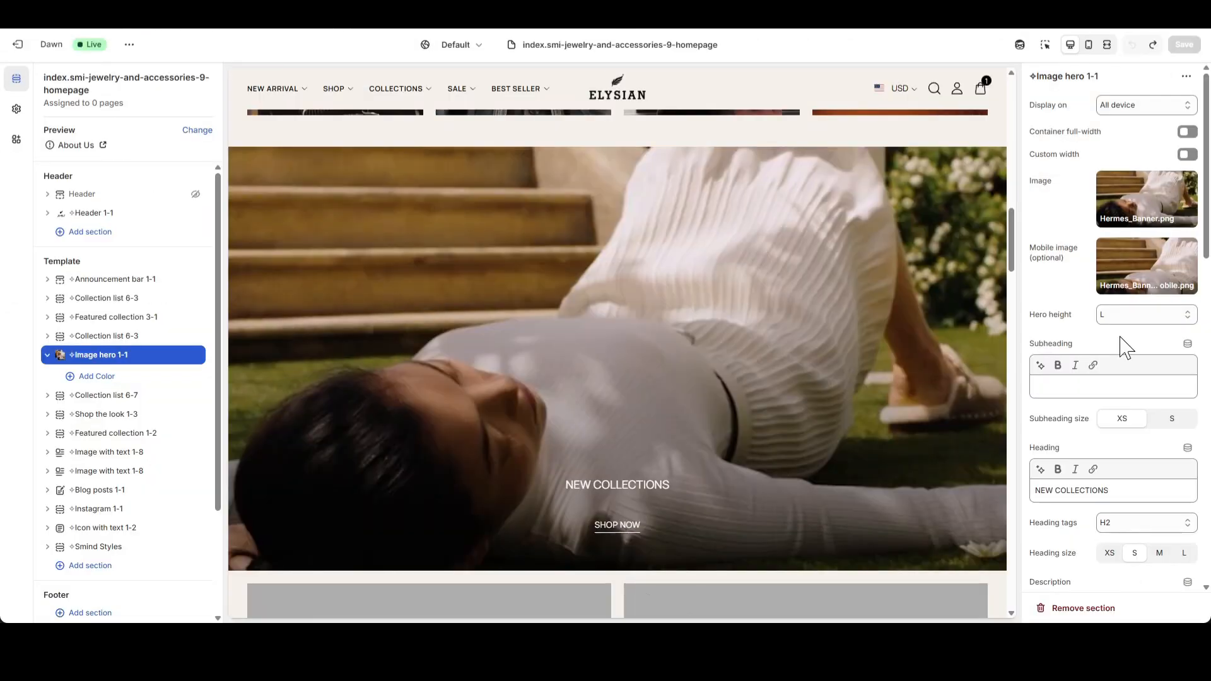
Set the Collection list 6-7 section's top and bottom mobile padding to 20 px, using the mobile preview.
click(48, 354)
click(96, 377)
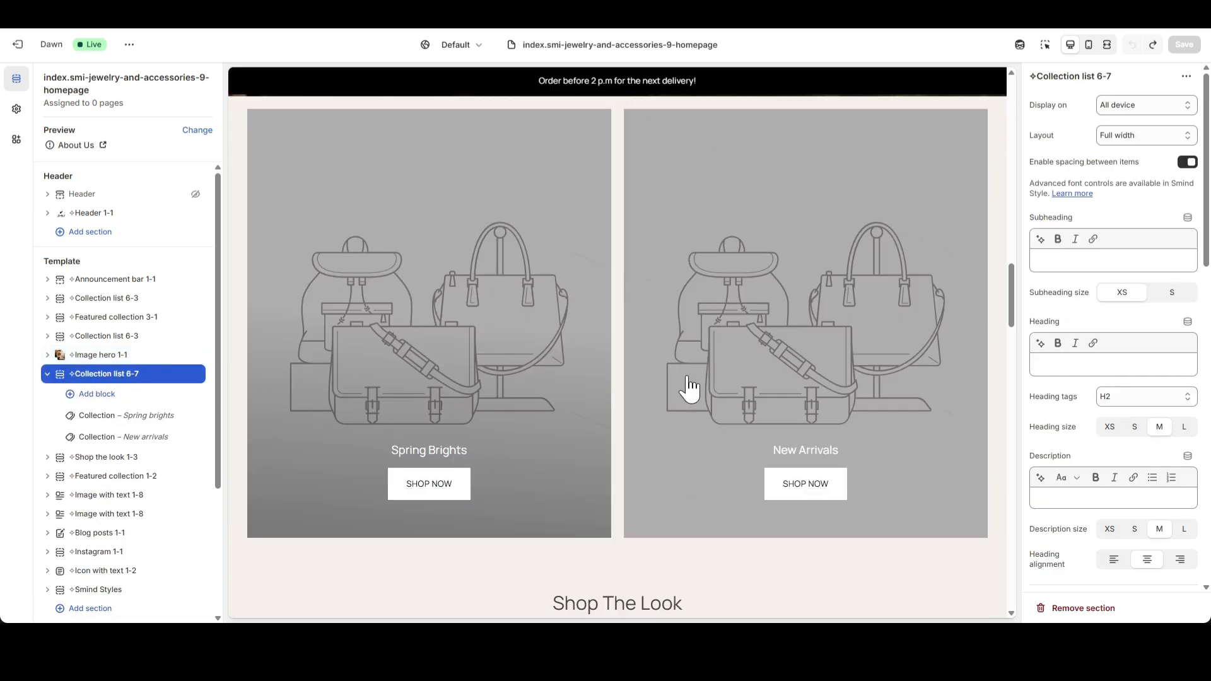
click(1089, 44)
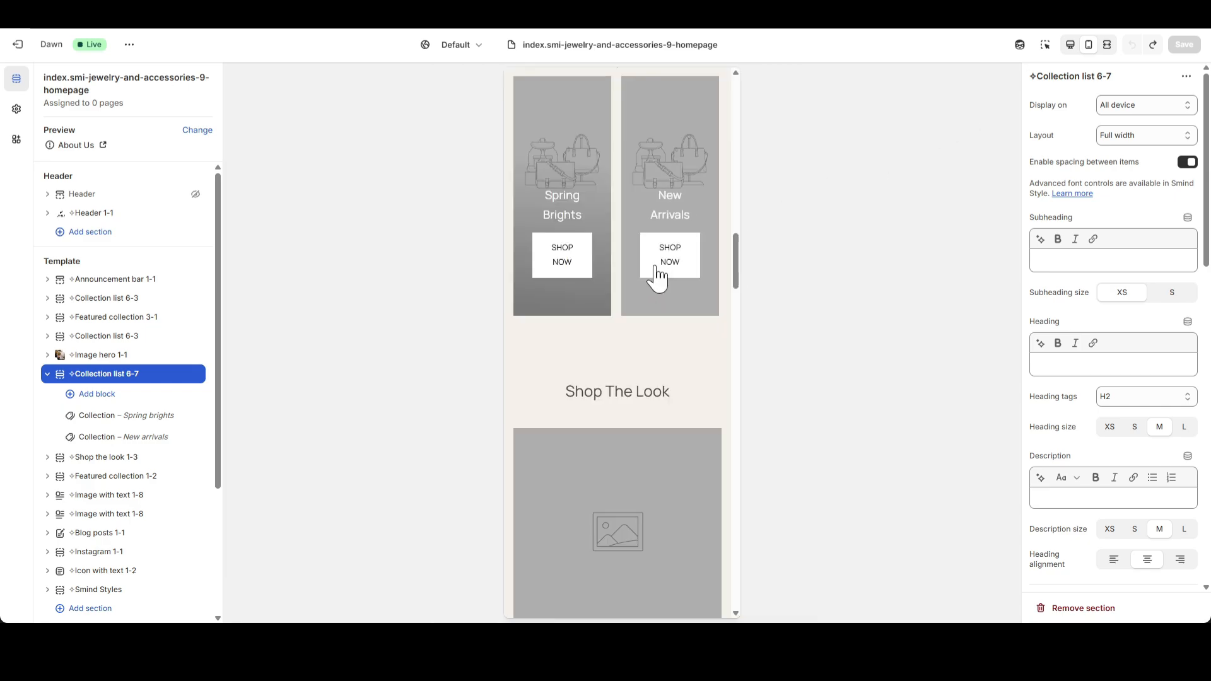
scroll(661, 302, up, 4)
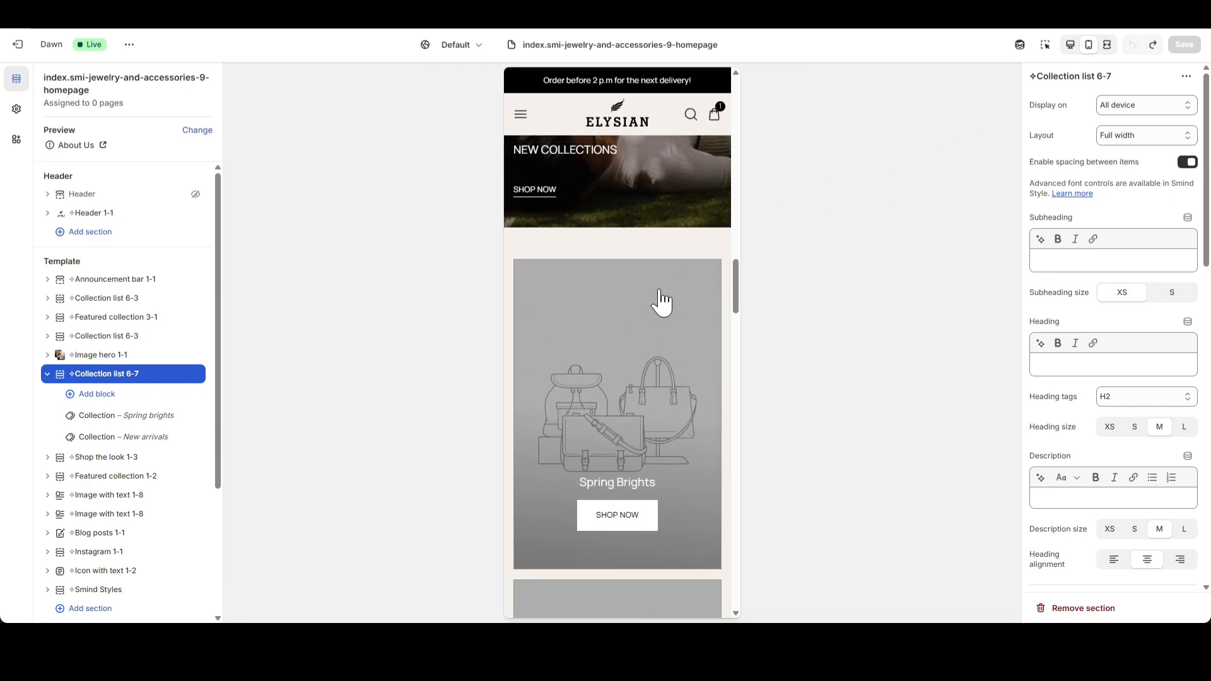
scroll(620, 260, down, 7)
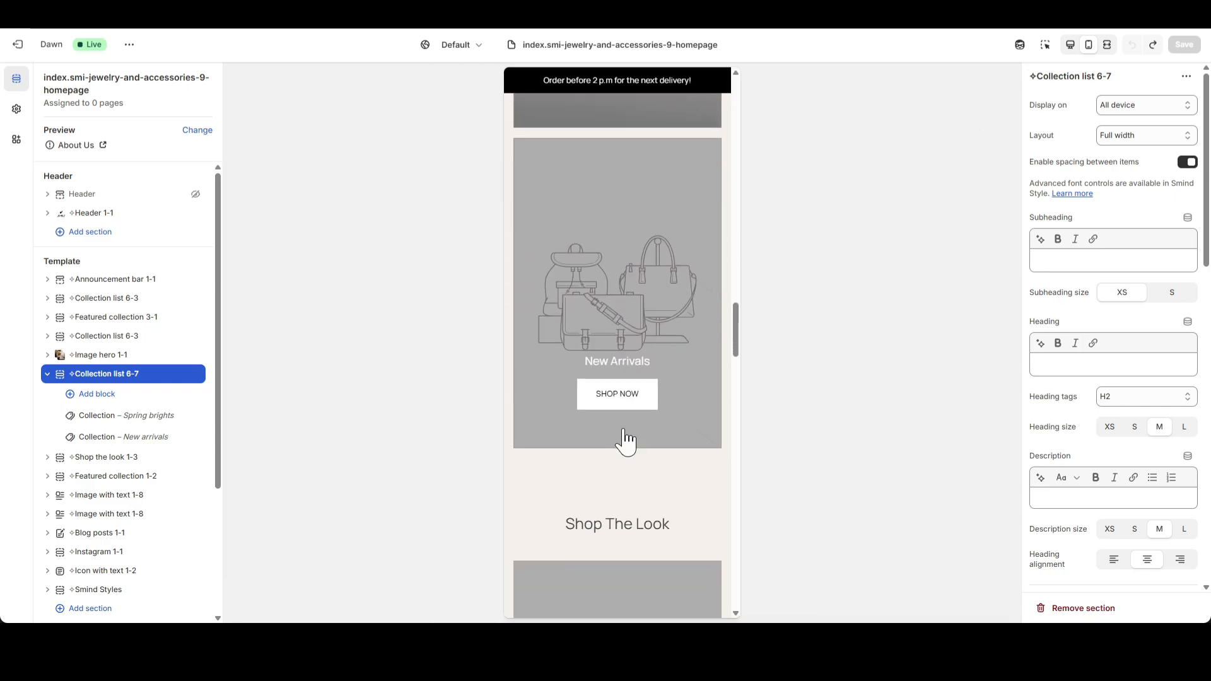
scroll(622, 436, up, 6)
scroll(1156, 470, down, 2)
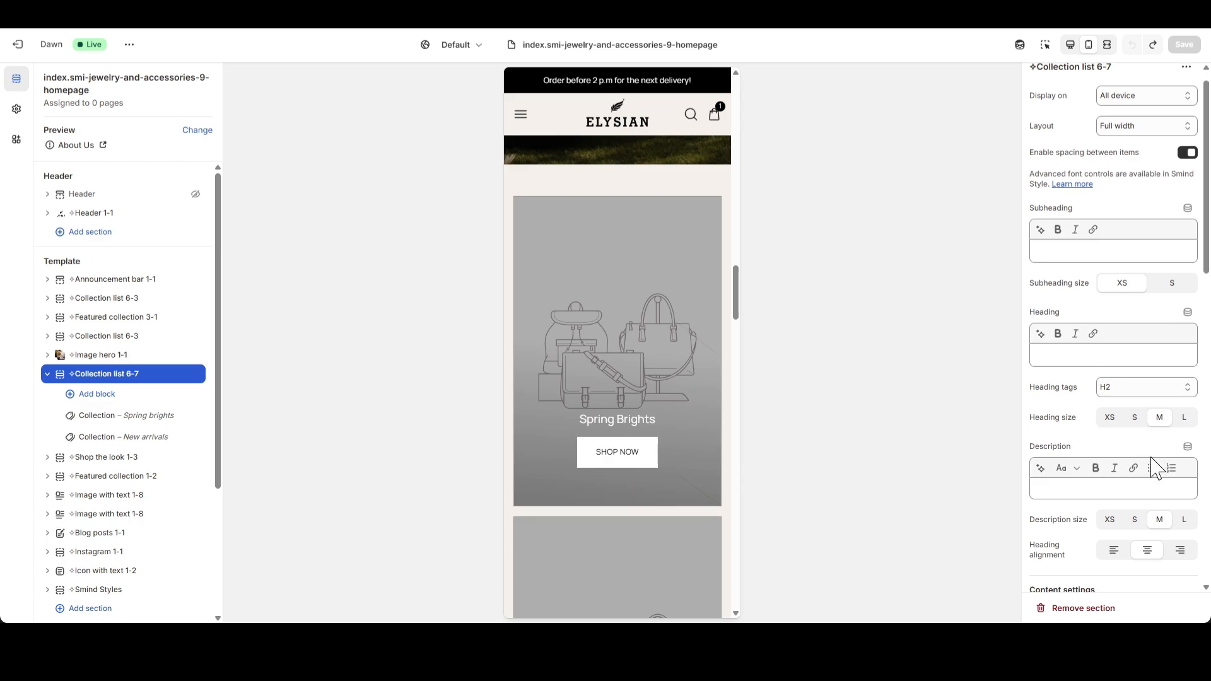
scroll(1156, 470, down, 12)
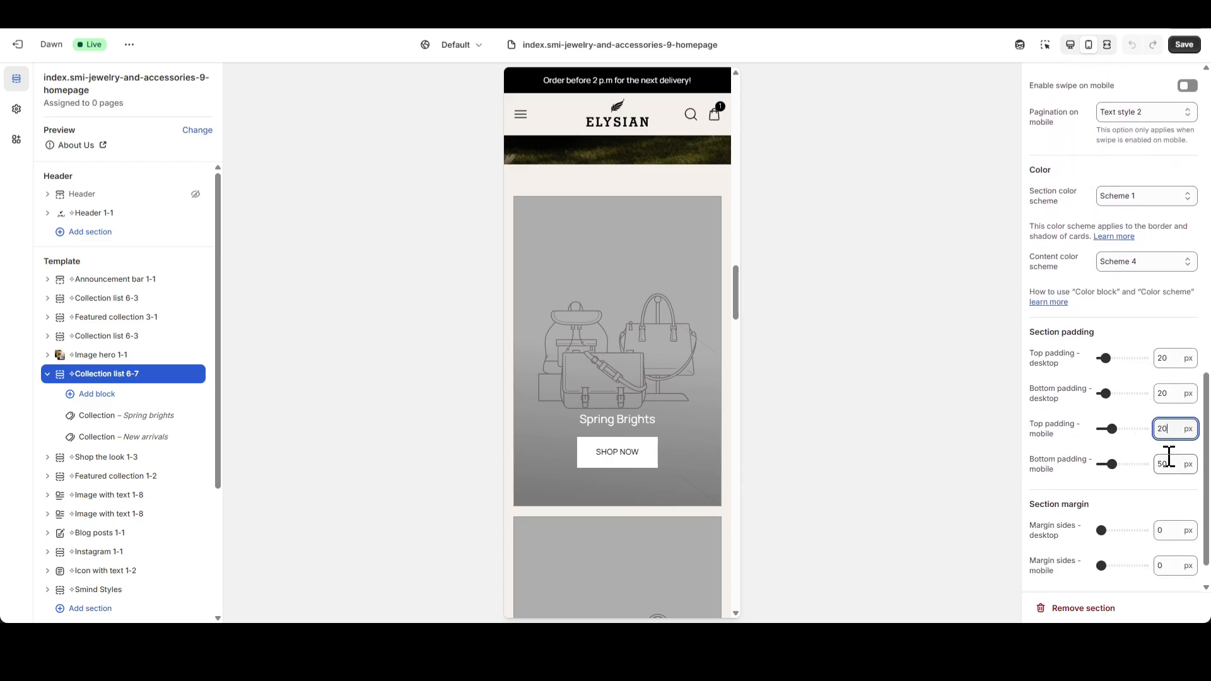
double_click(1168, 456)
text(20)
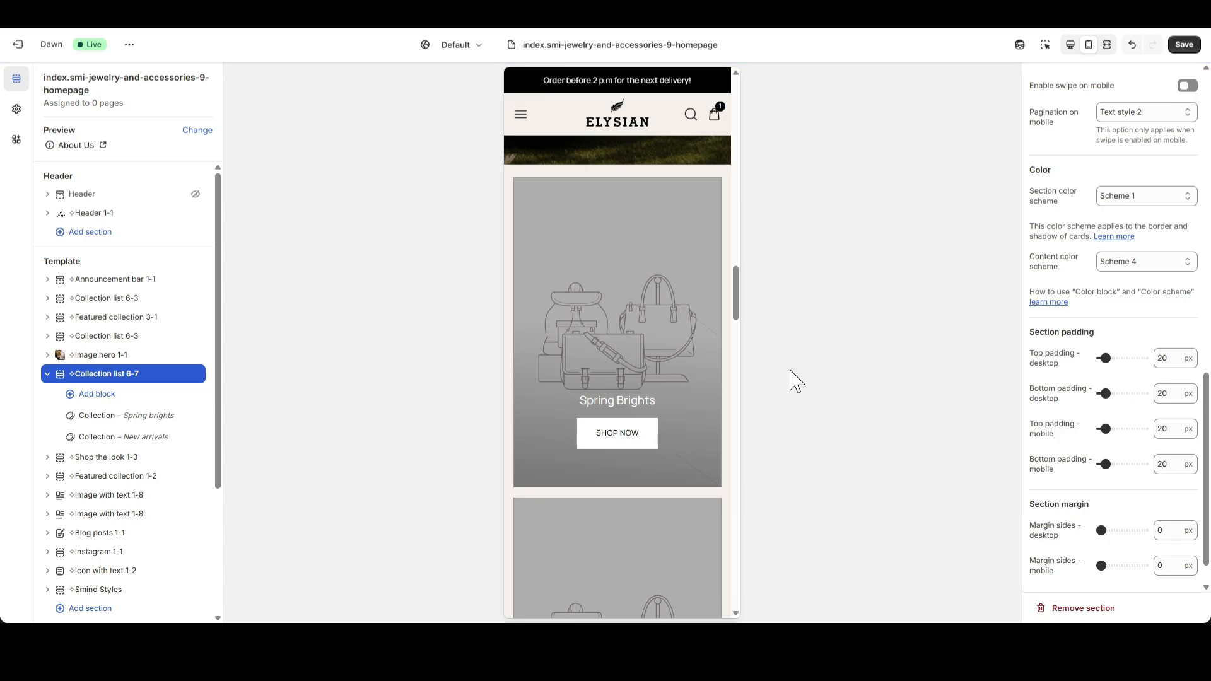
Review the Collection list 6-7 spacing in the mobile preview and return to the desktop preview.
scroll(694, 375, down, 5)
scroll(641, 375, up, 3)
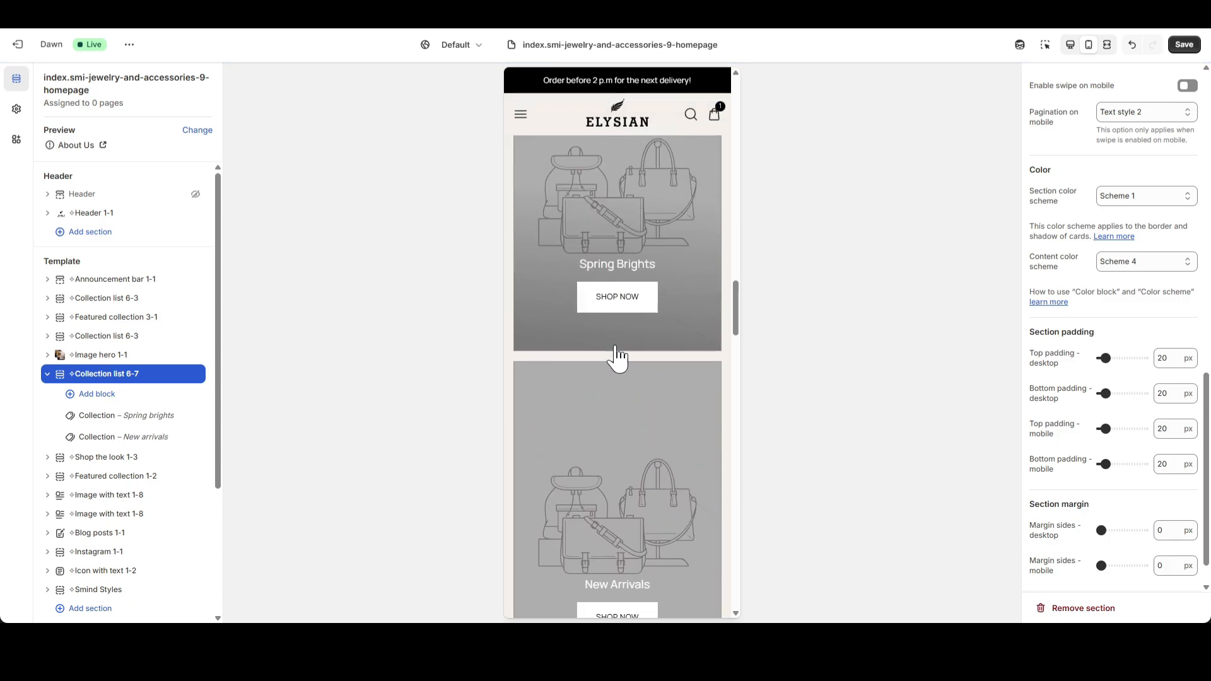
scroll(618, 357, up, 5)
click(1070, 45)
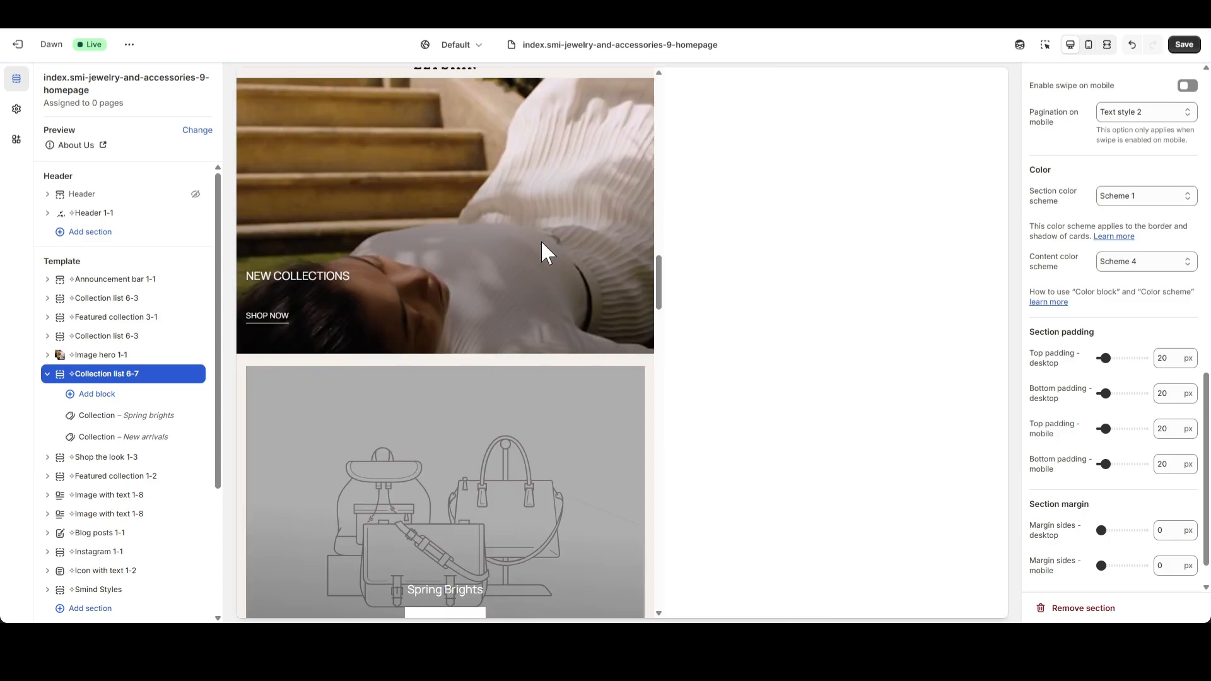
scroll(640, 350, up, 10)
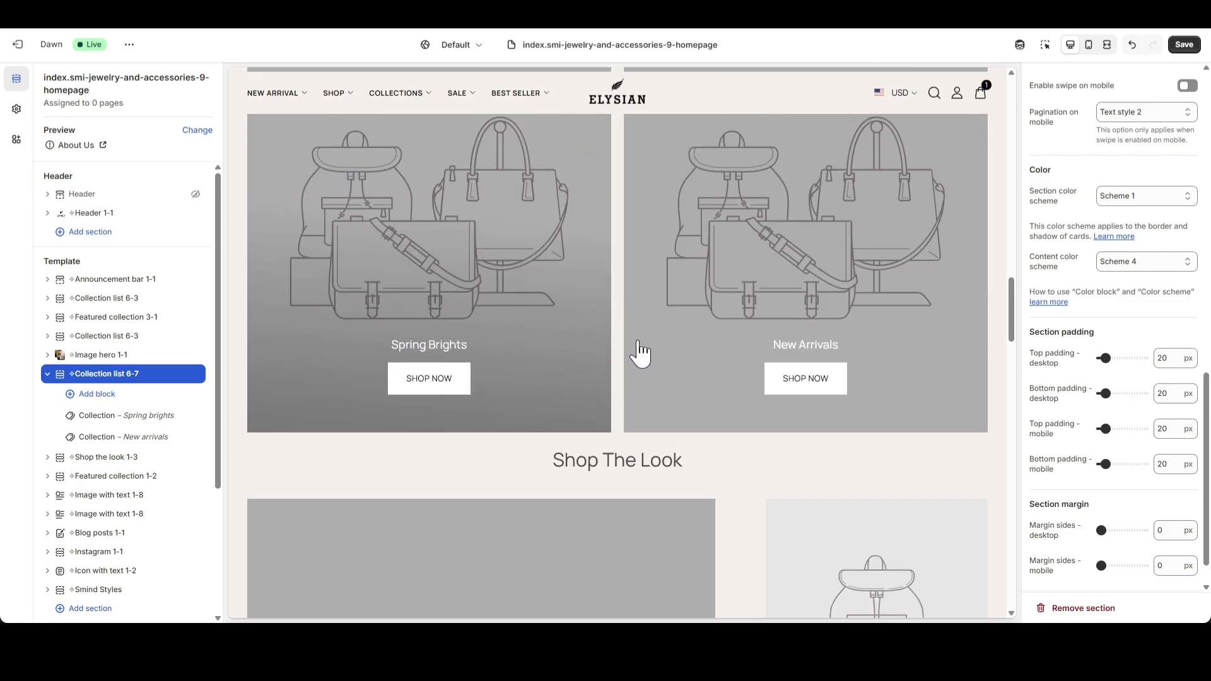
Give the Spring brights collection block in Collection list 6-7 the Hermes_Collection_5 image and the heading "Kelly Sellier Sogueria".
scroll(588, 354, down, 1)
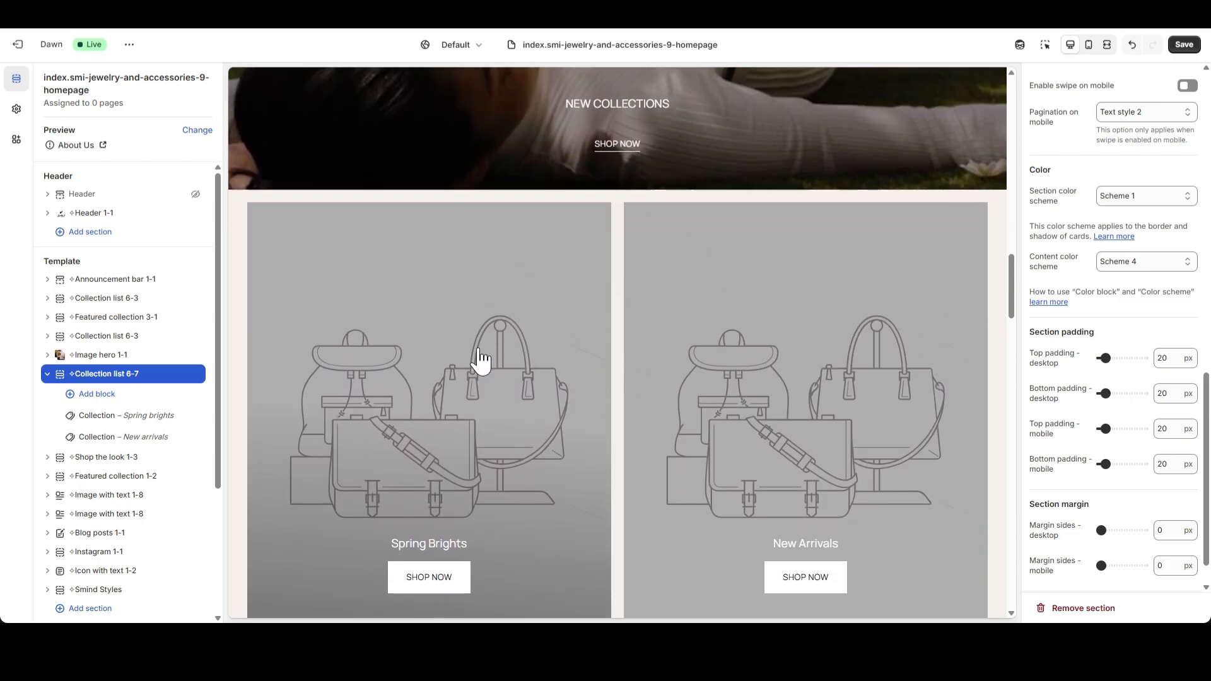
click(108, 415)
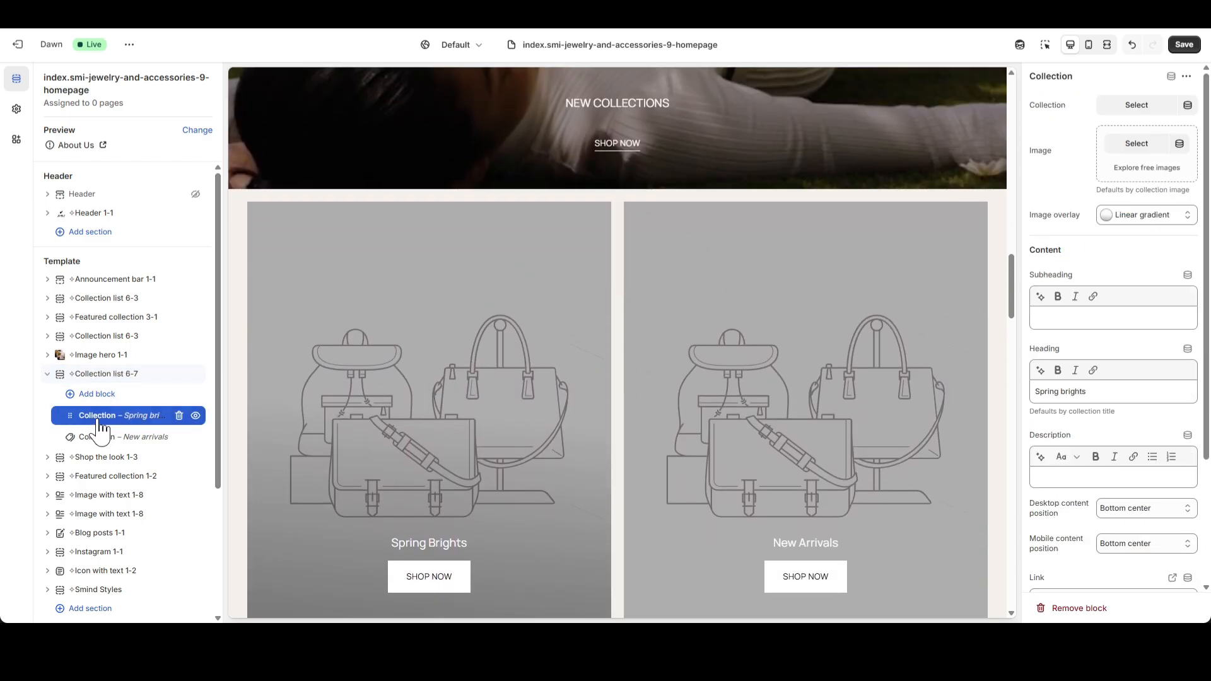
click(1137, 144)
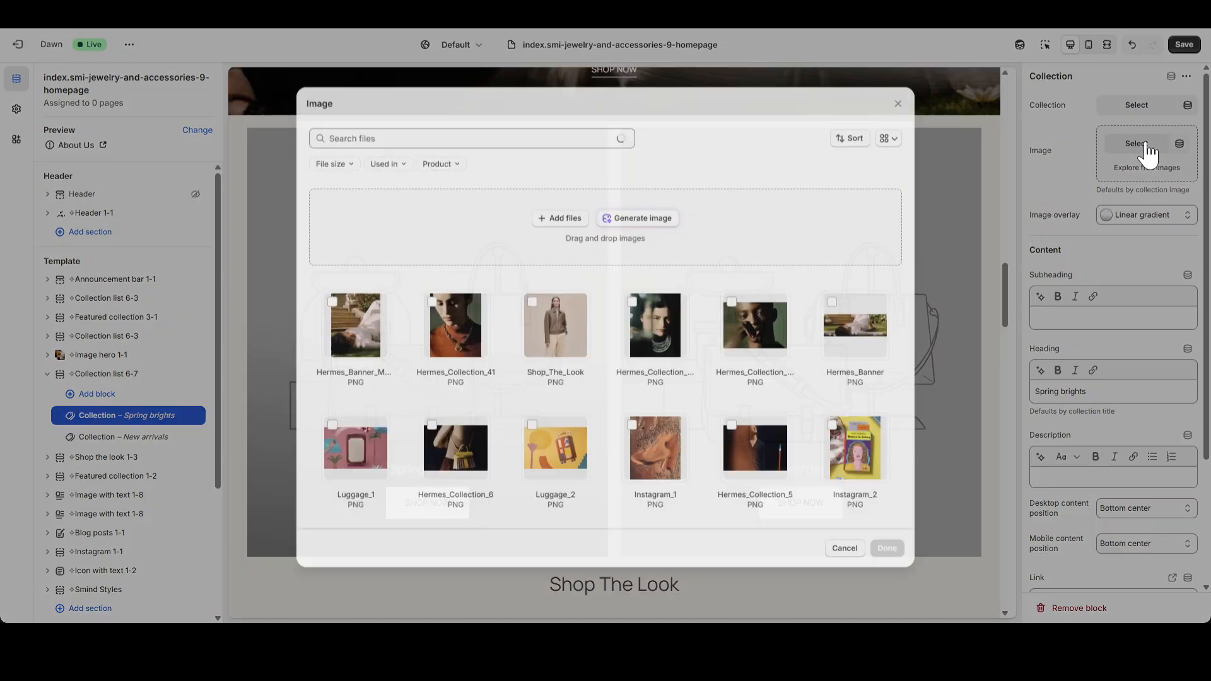
click(750, 447)
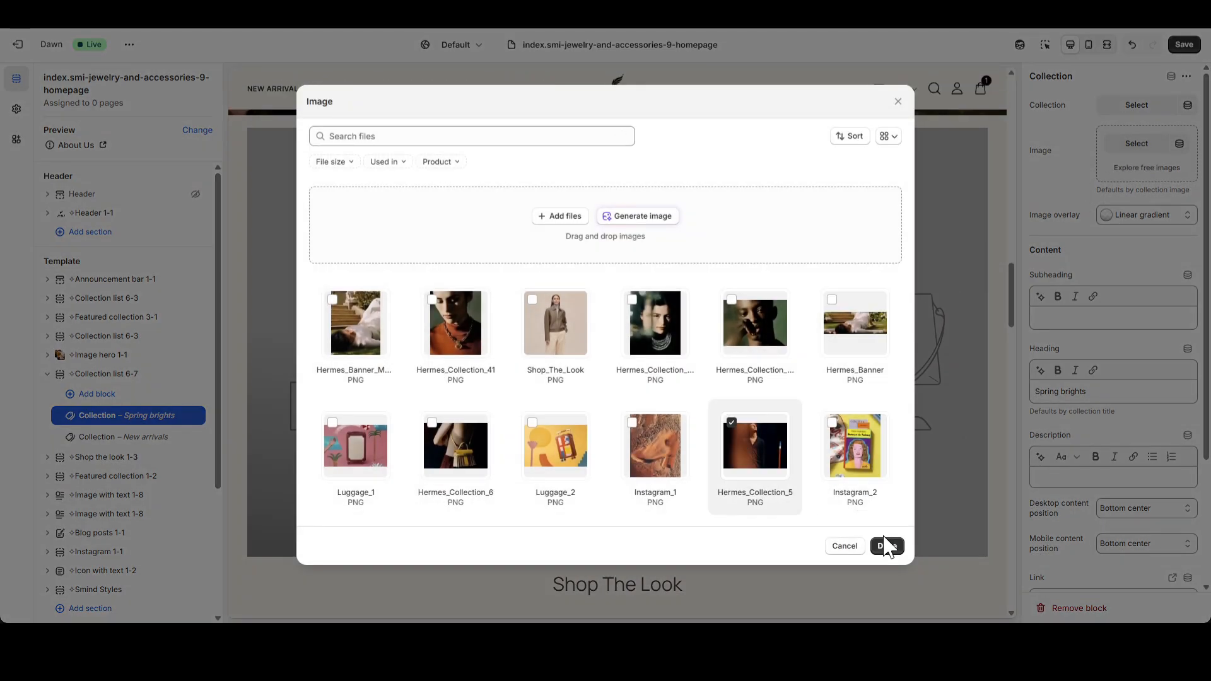
click(887, 546)
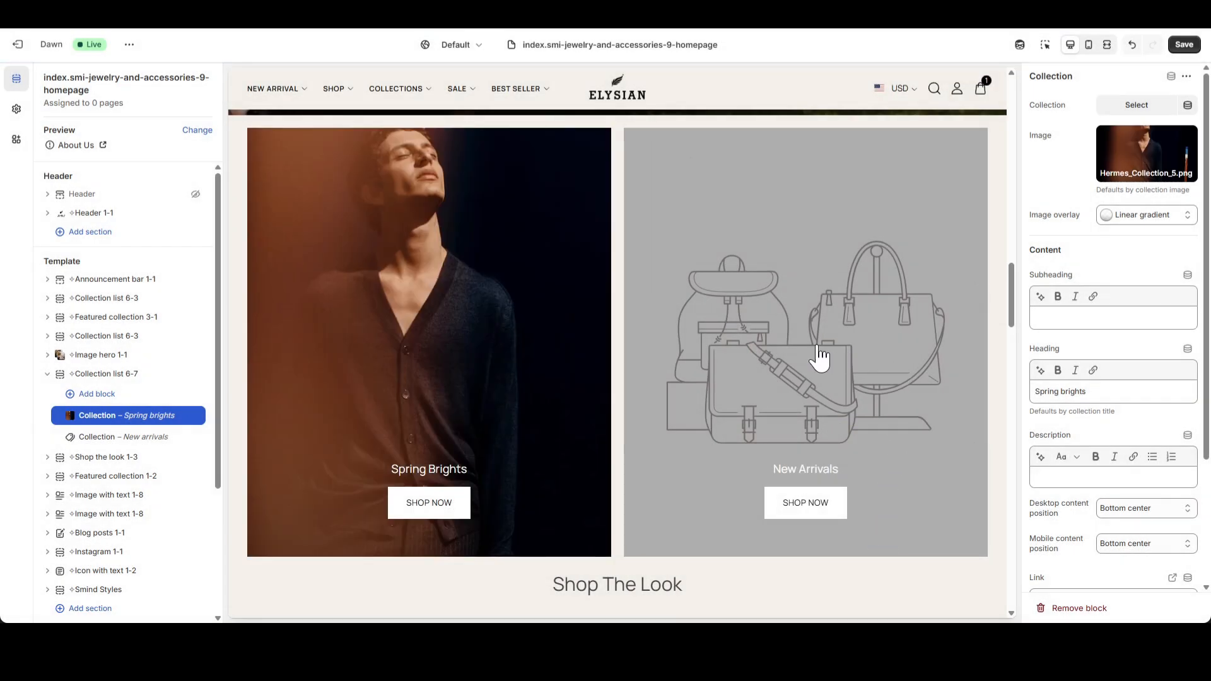
triple_click(1113, 394)
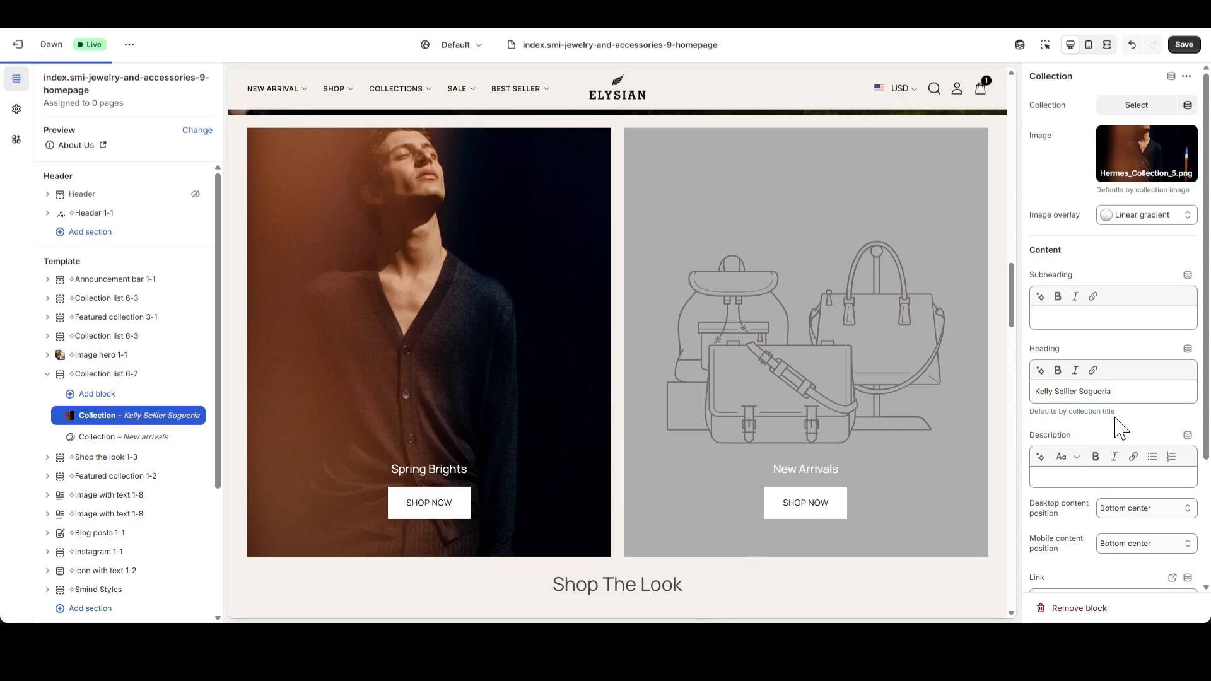
Set the Kelly Sellier Sogueria block's button style to Text and replace its collection link with "#".
scroll(1135, 463, down, 3)
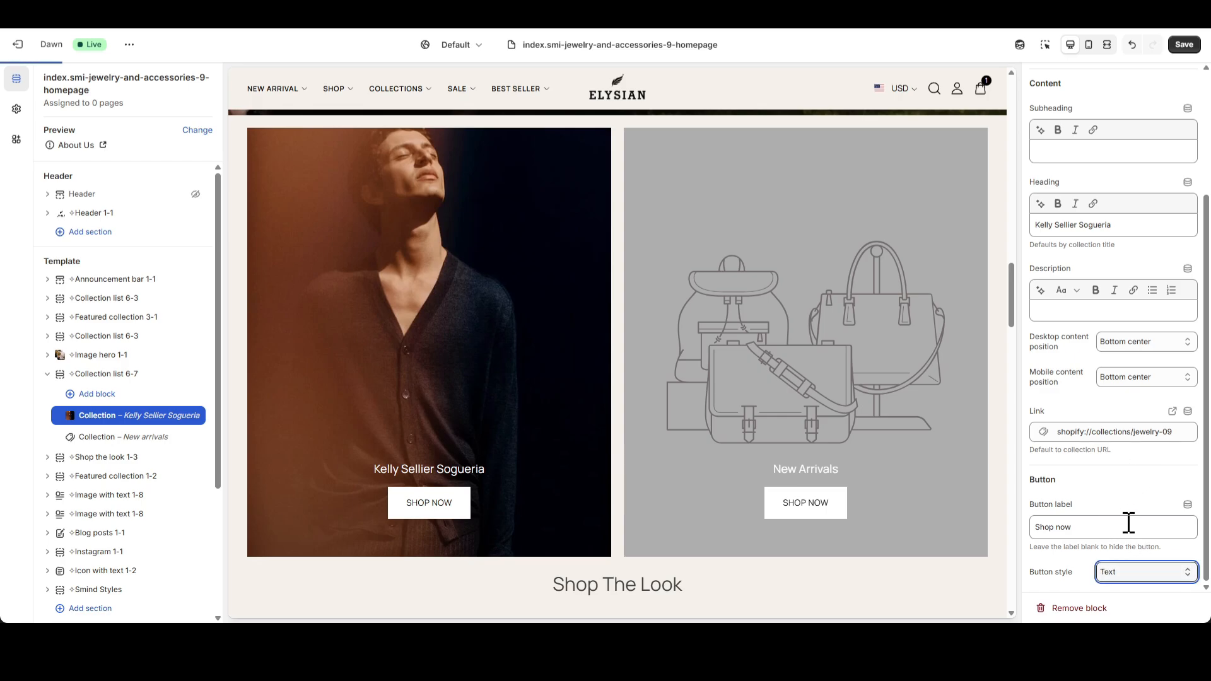
click(1162, 433)
click(1180, 432)
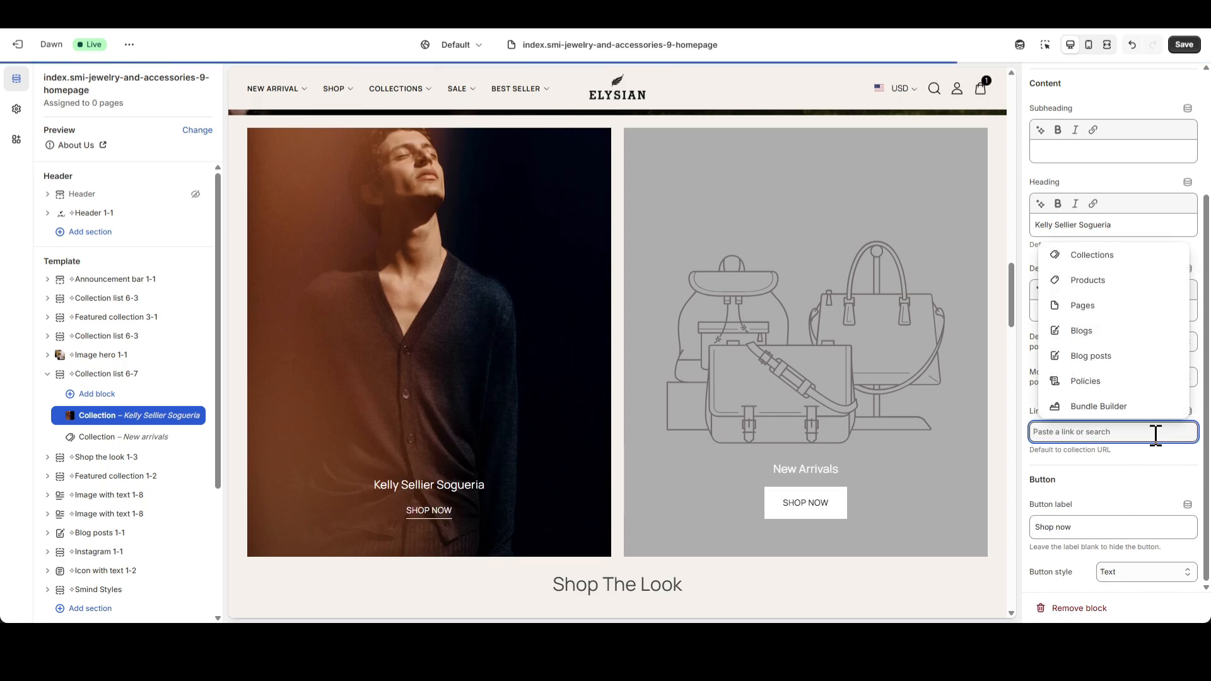
text(#)
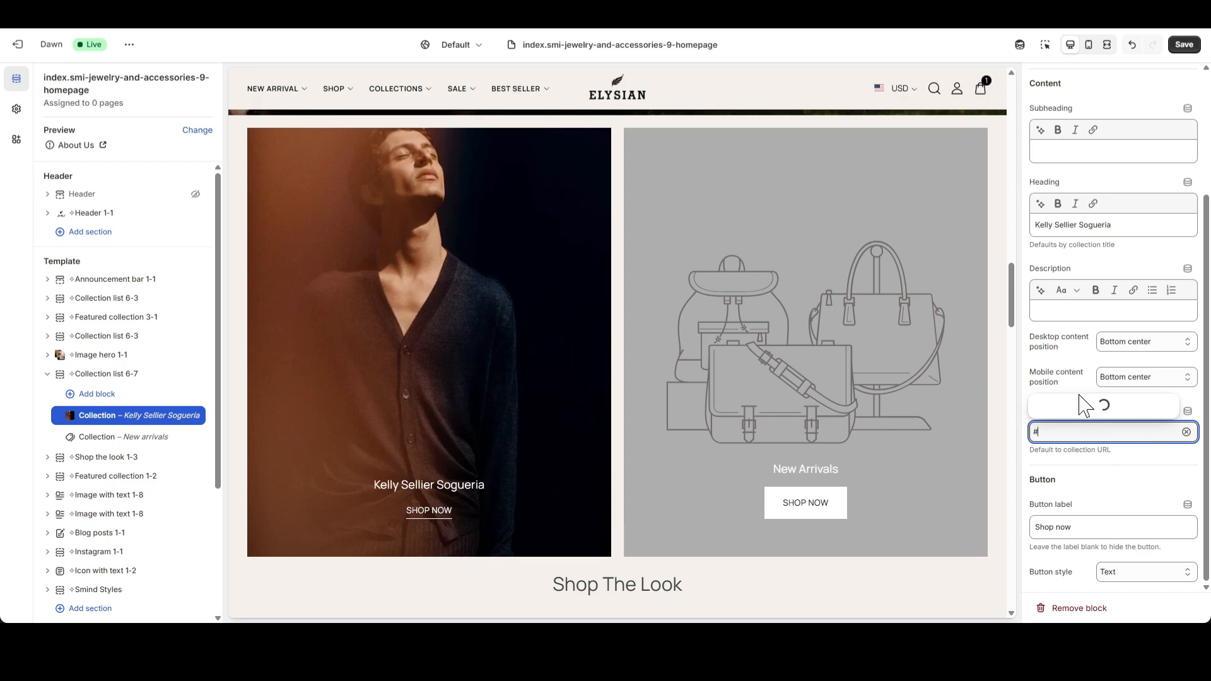
click(1074, 383)
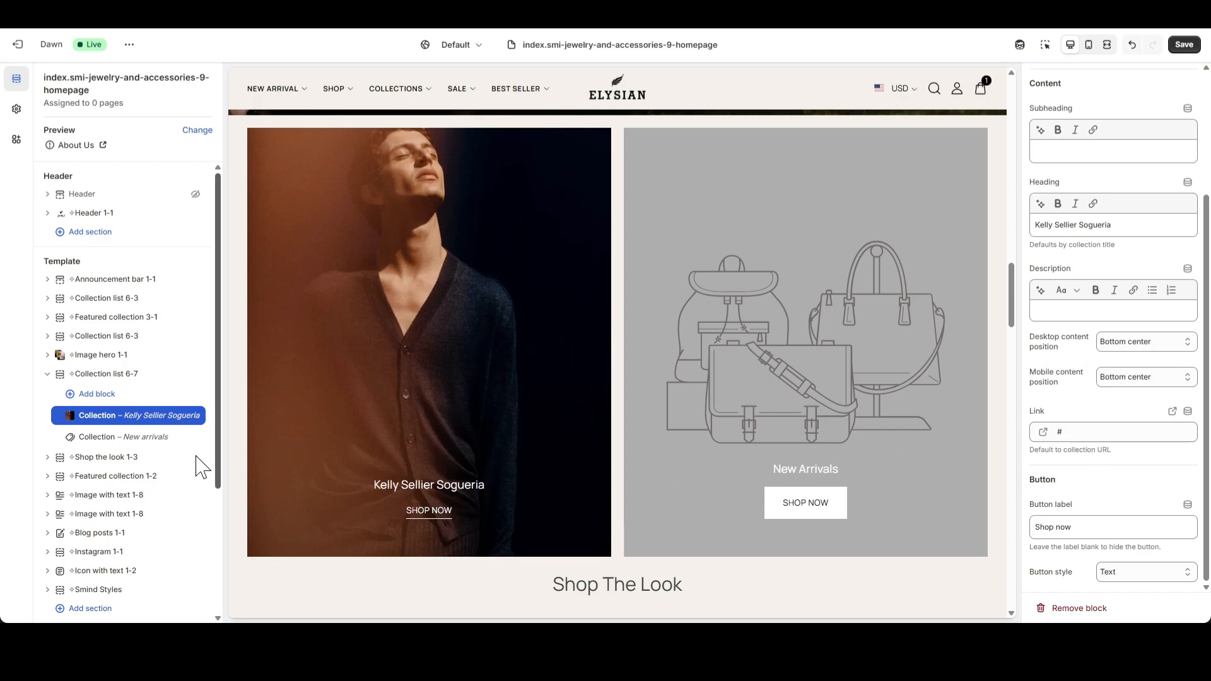
Give the New arrivals collection block the Hermes_Collection_6 image and change its heading to "Double Longe".
click(123, 437)
scroll(1078, 338, up, 3)
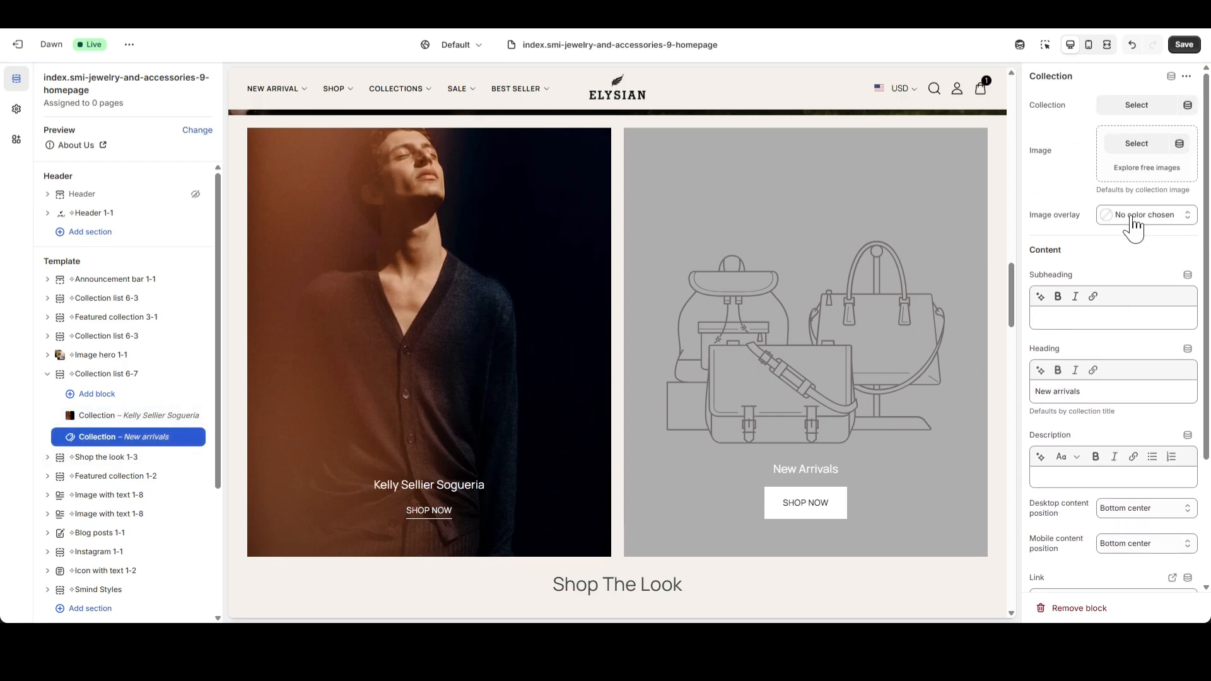
click(1144, 152)
click(467, 441)
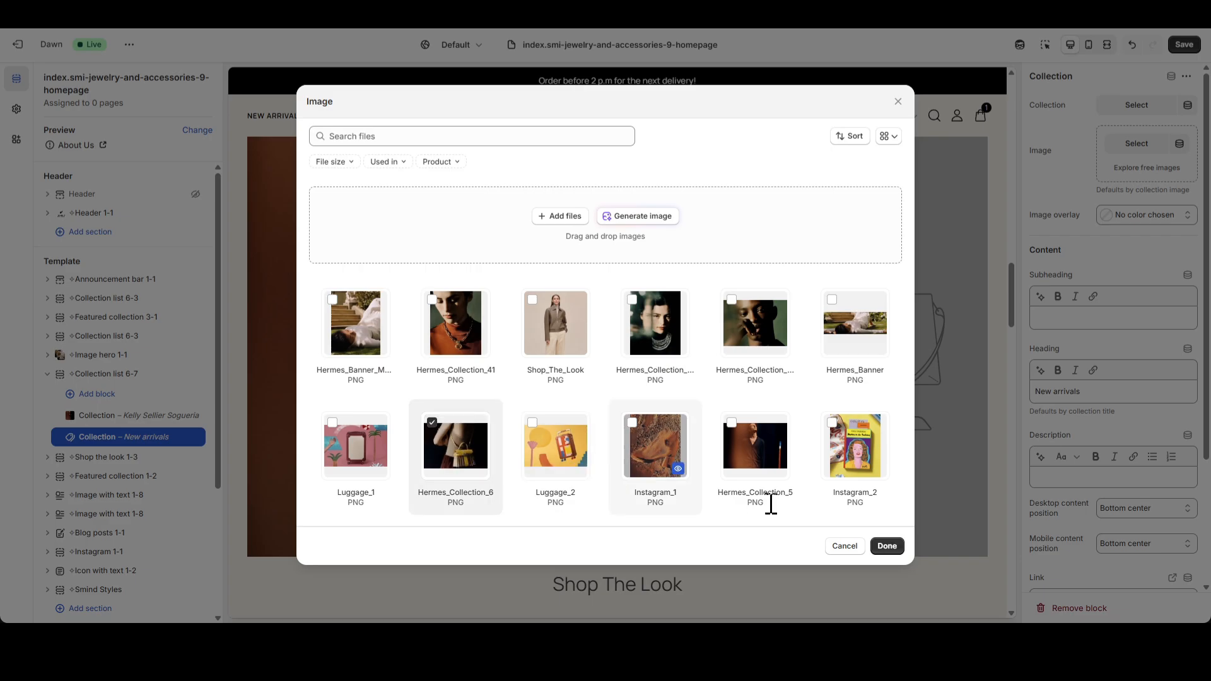
click(887, 546)
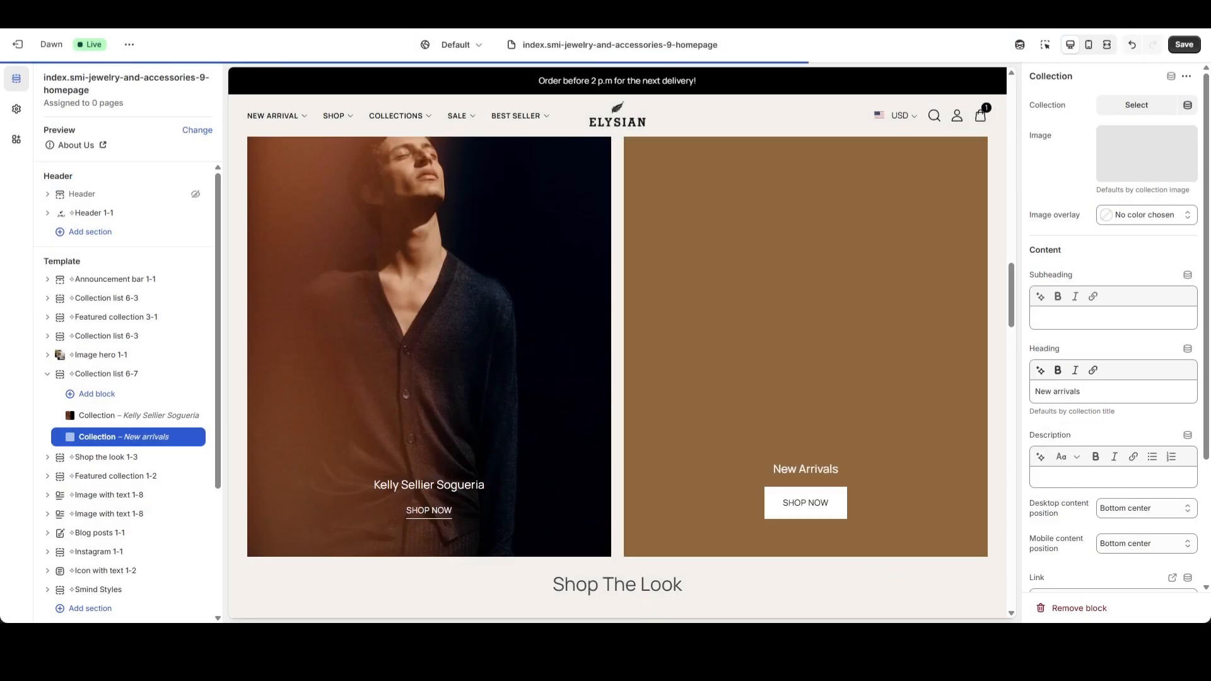
triple_click(1130, 391)
click(1129, 431)
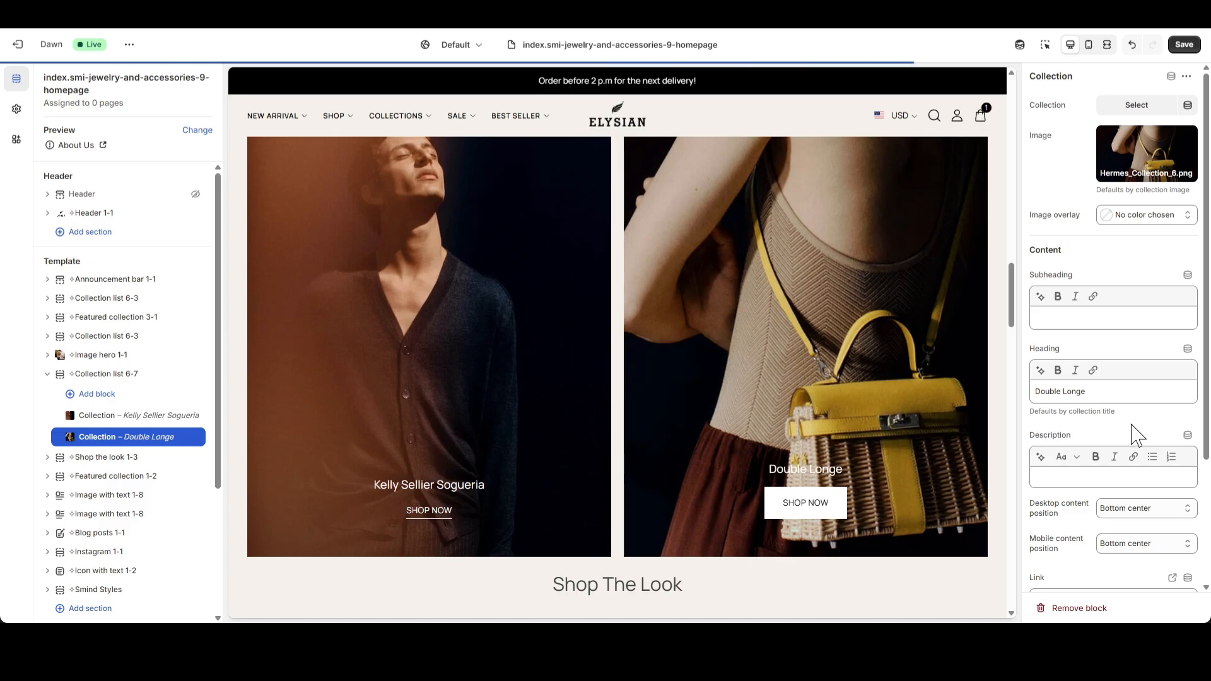
Set the Double Longe block's button style to Text and its link to "#", and save the template.
scroll(1131, 434, down, 3)
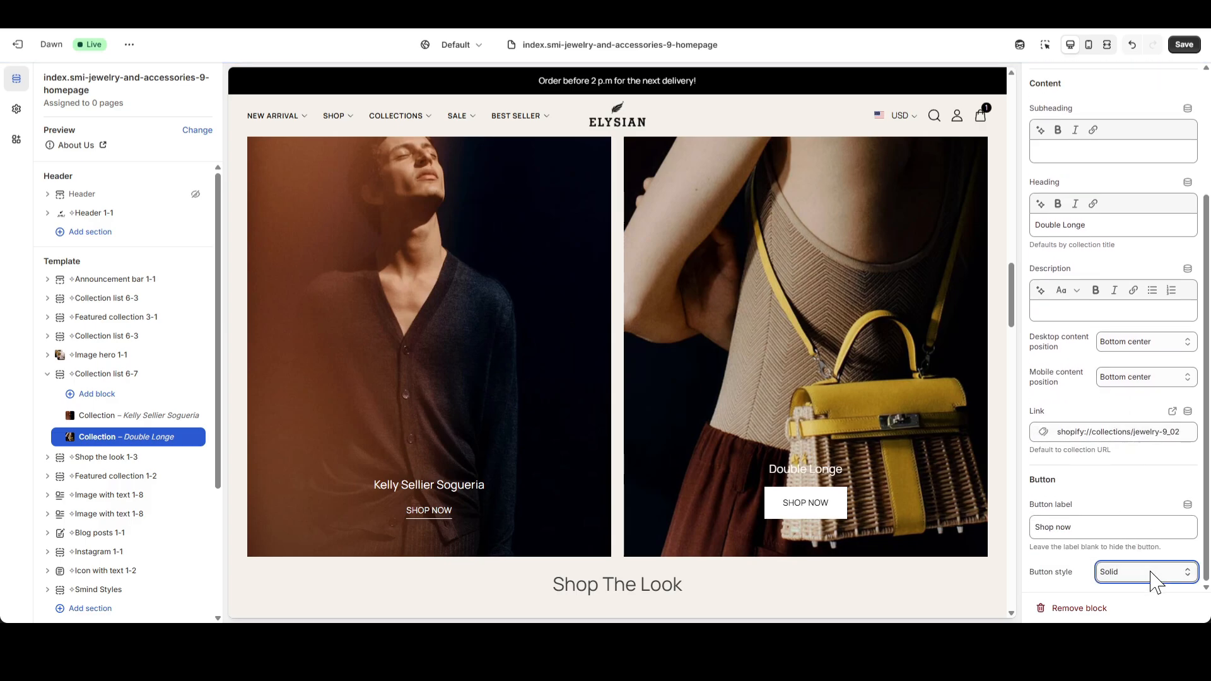
click(1172, 432)
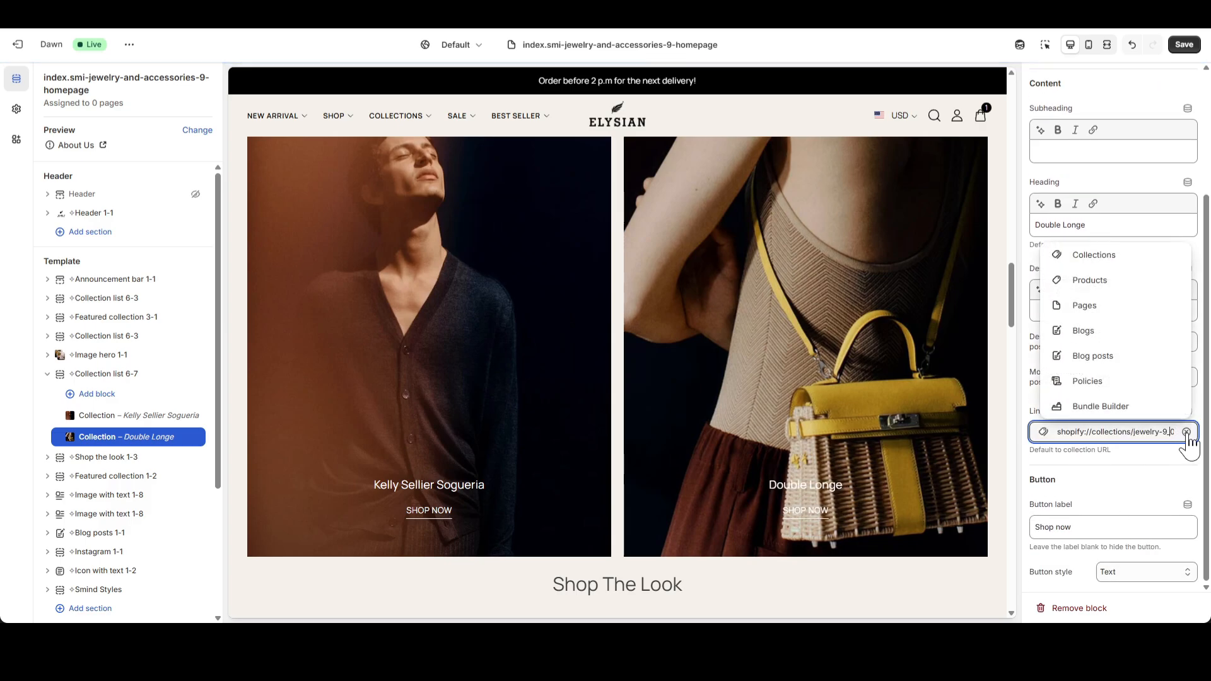
click(1181, 432)
text(#)
key(Return)
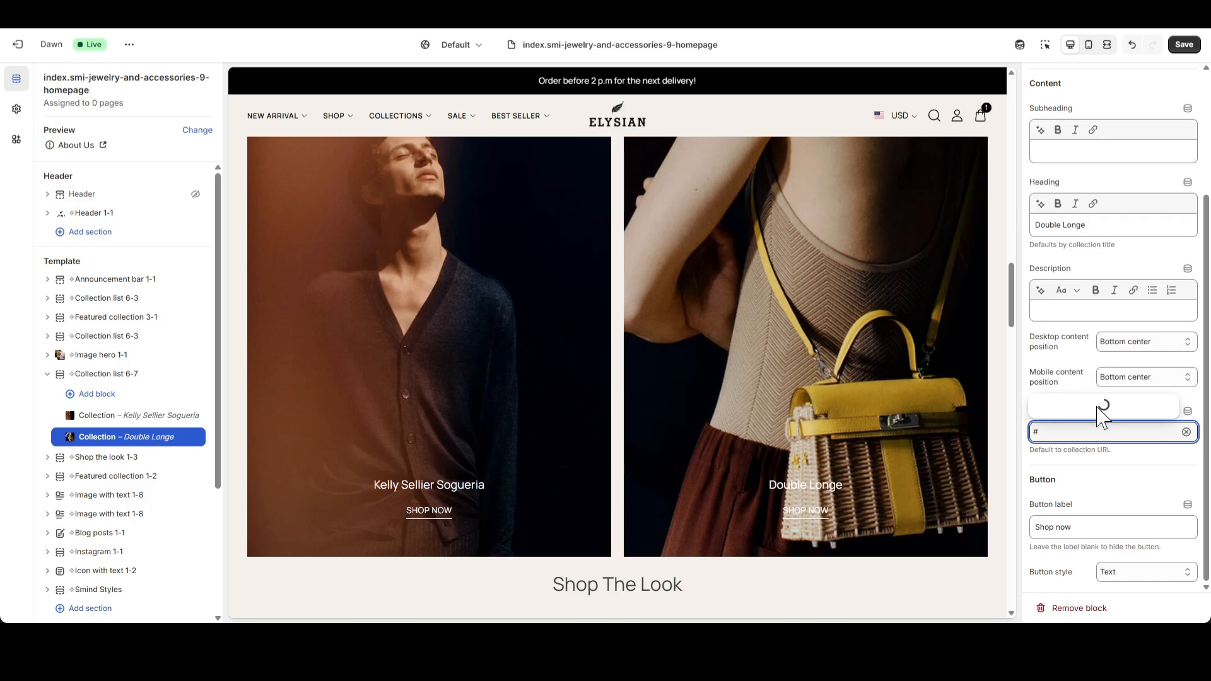
click(104, 374)
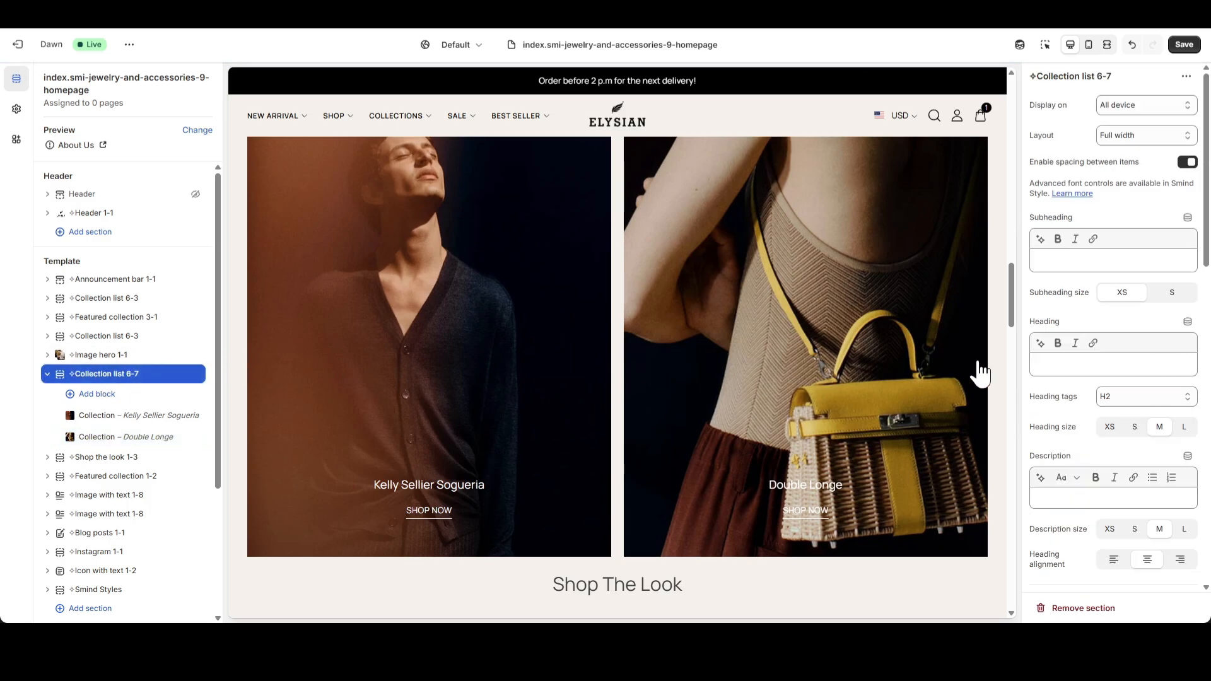
click(1194, 46)
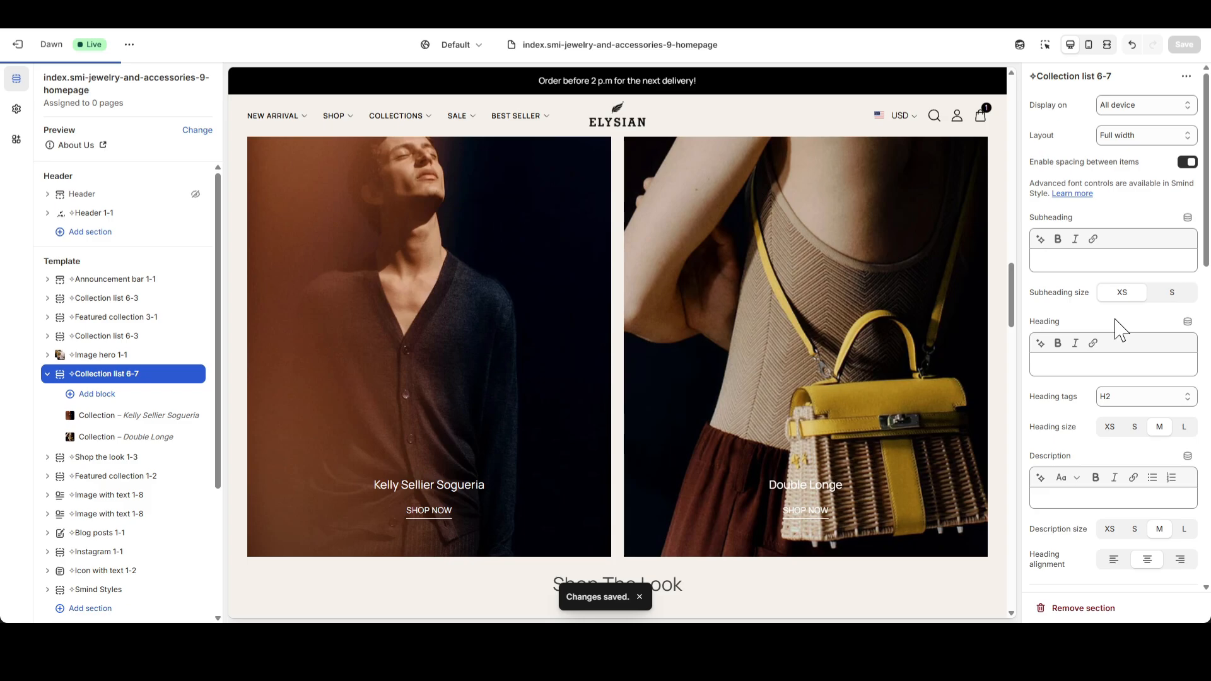
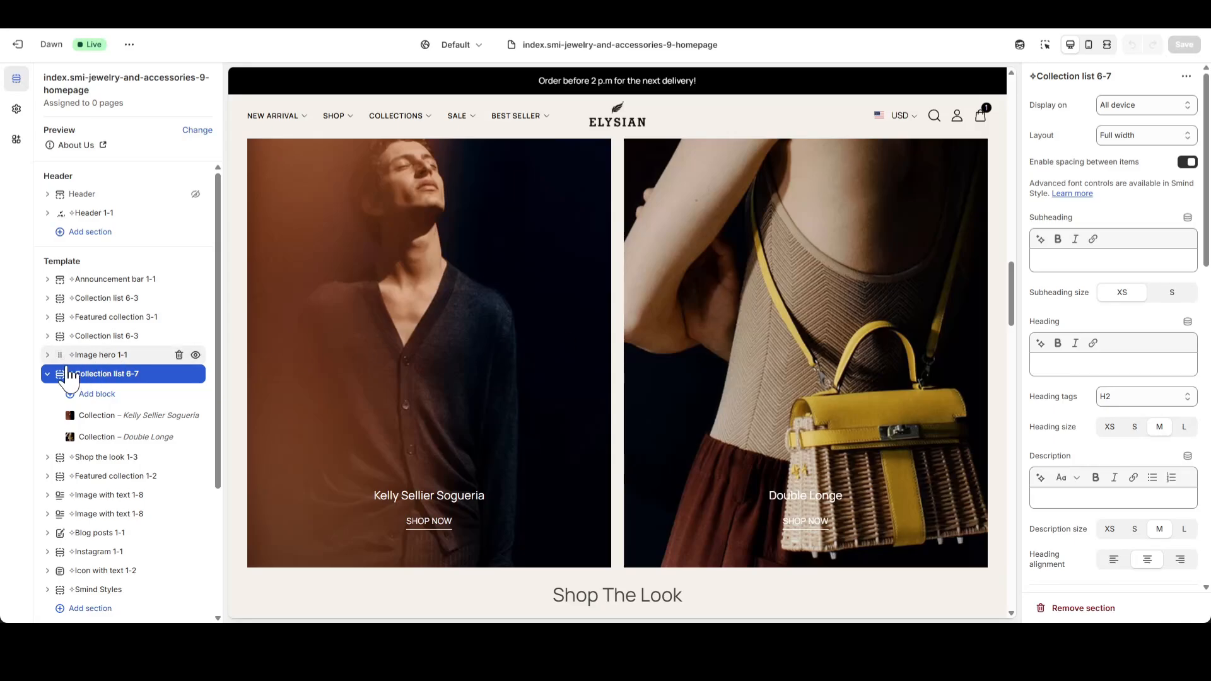
Give the Look block in the Shop the look 1-3 section the Shop_The_Look image.
click(47, 379)
click(47, 393)
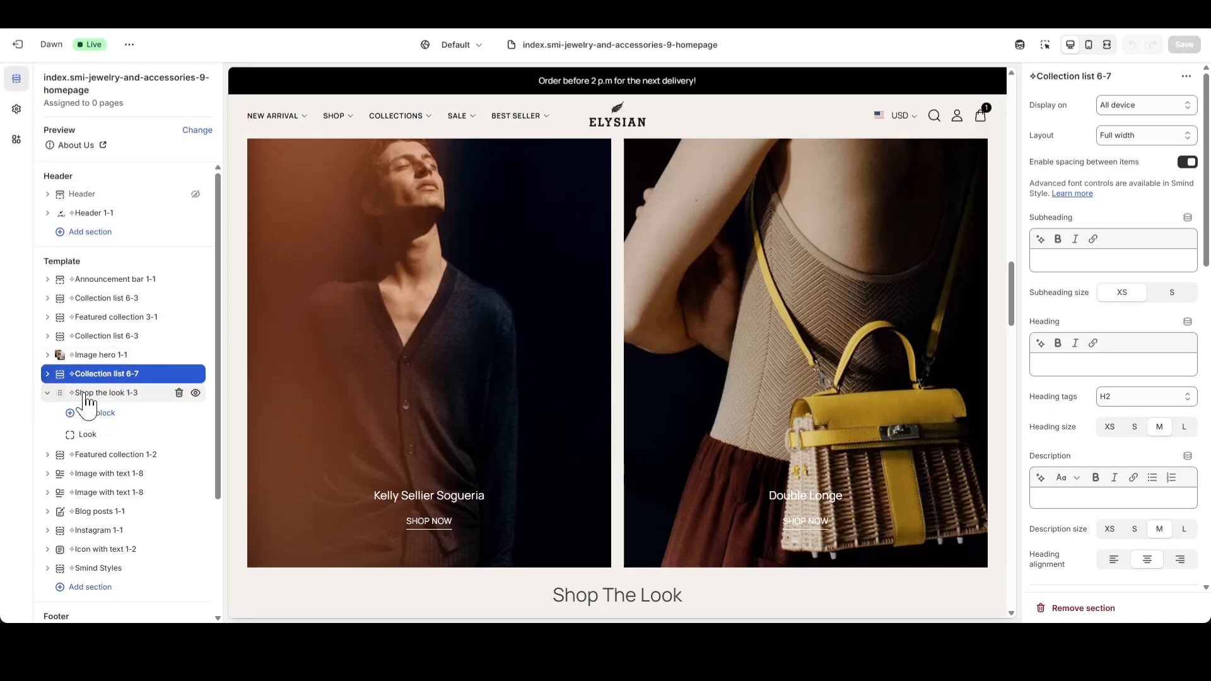
click(93, 394)
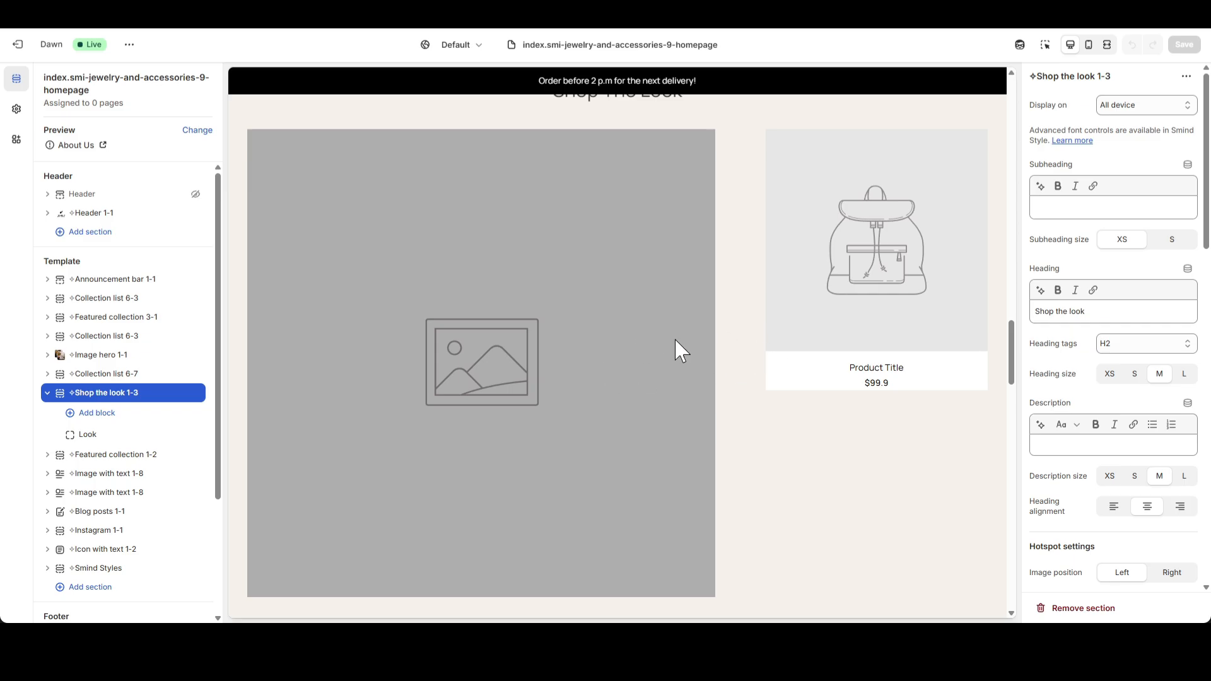
click(126, 434)
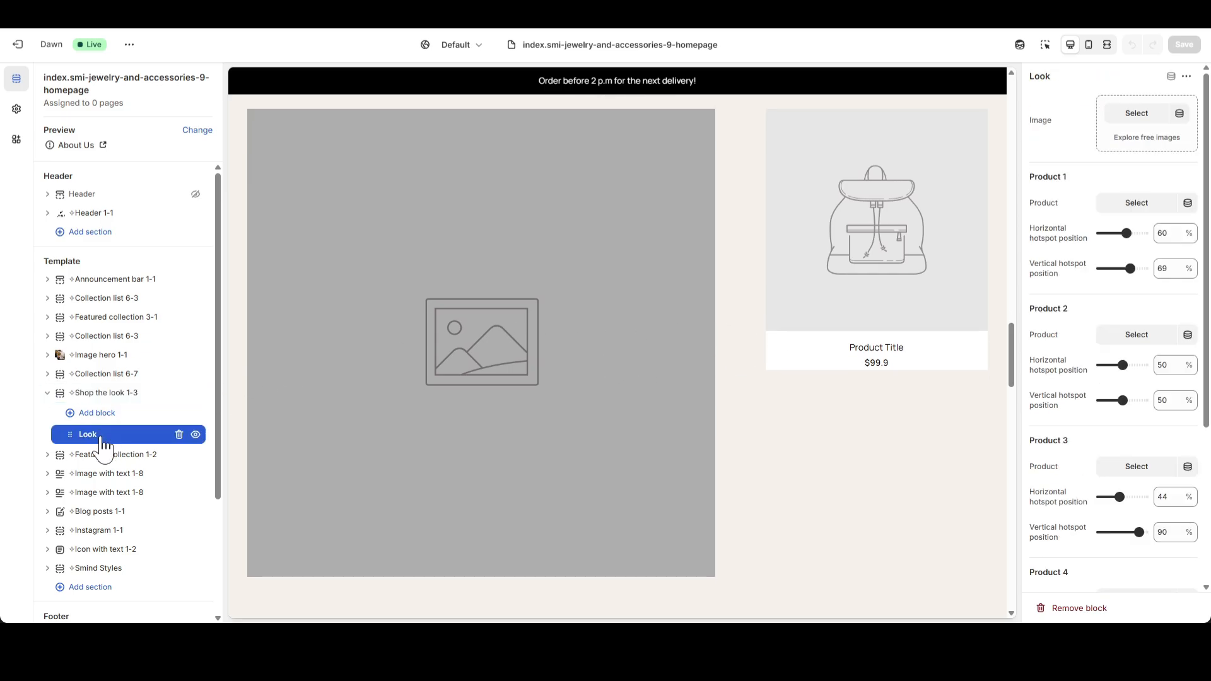
click(1137, 113)
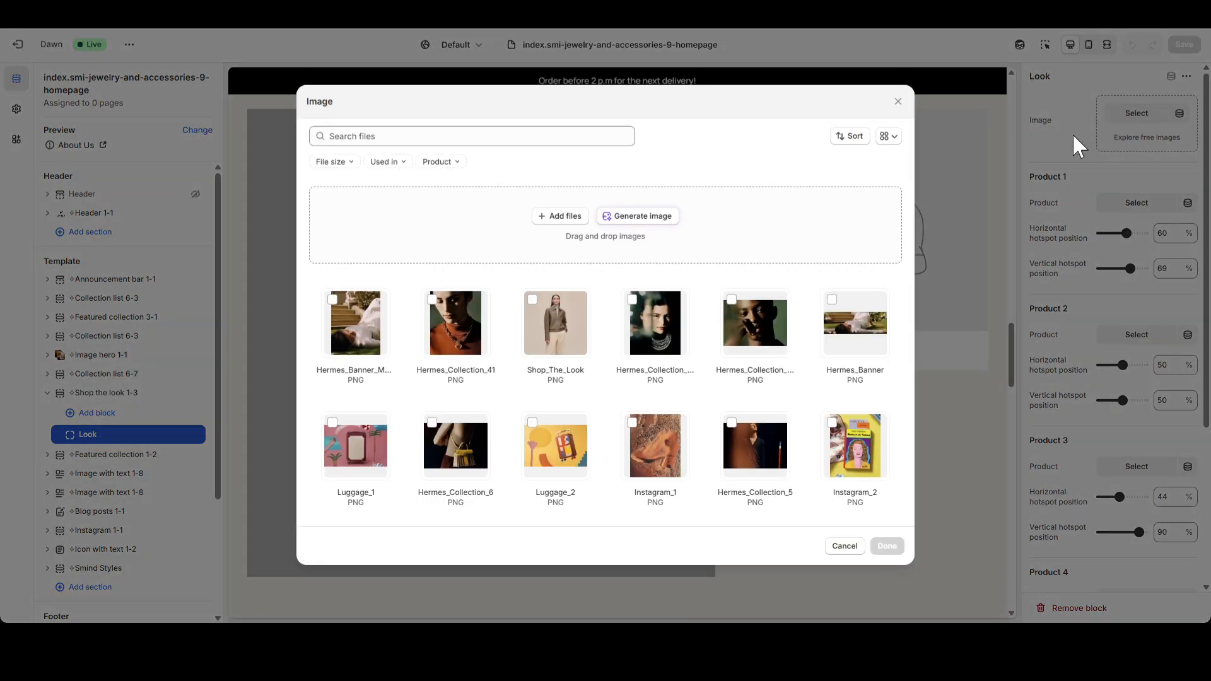
click(556, 353)
click(884, 546)
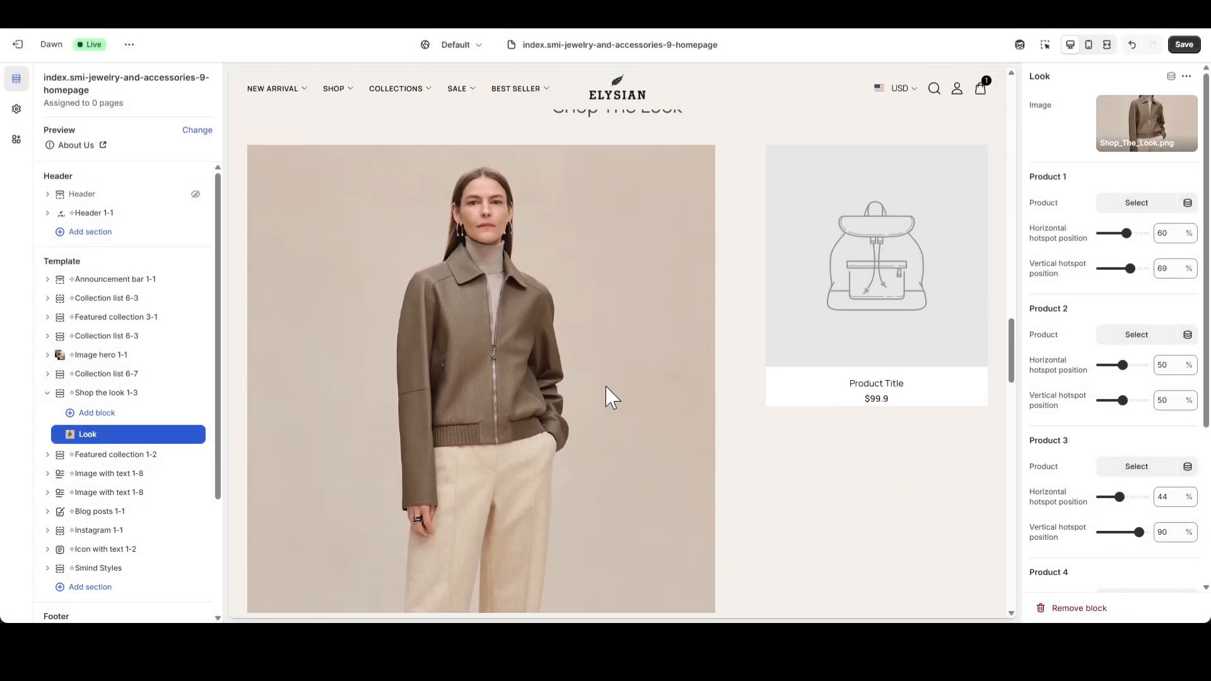
Assign Short jacket as Product 1 of the Look block and set its vertical hotspot position to 40%.
click(1127, 209)
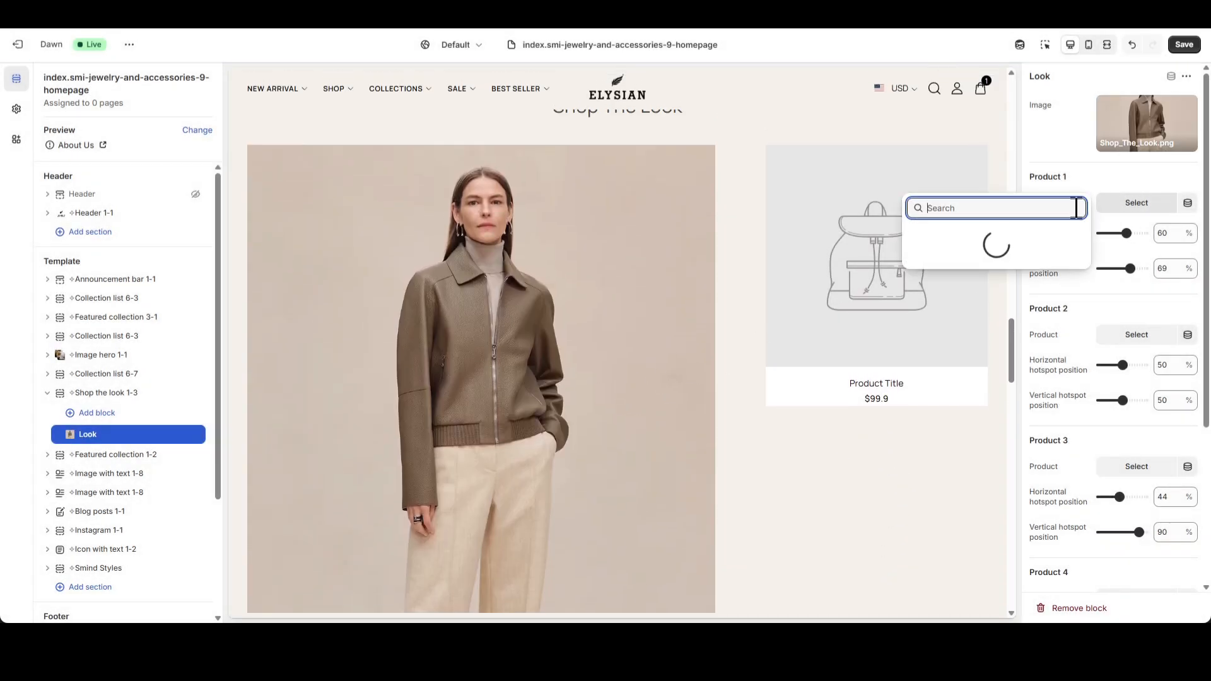
text(Jacket)
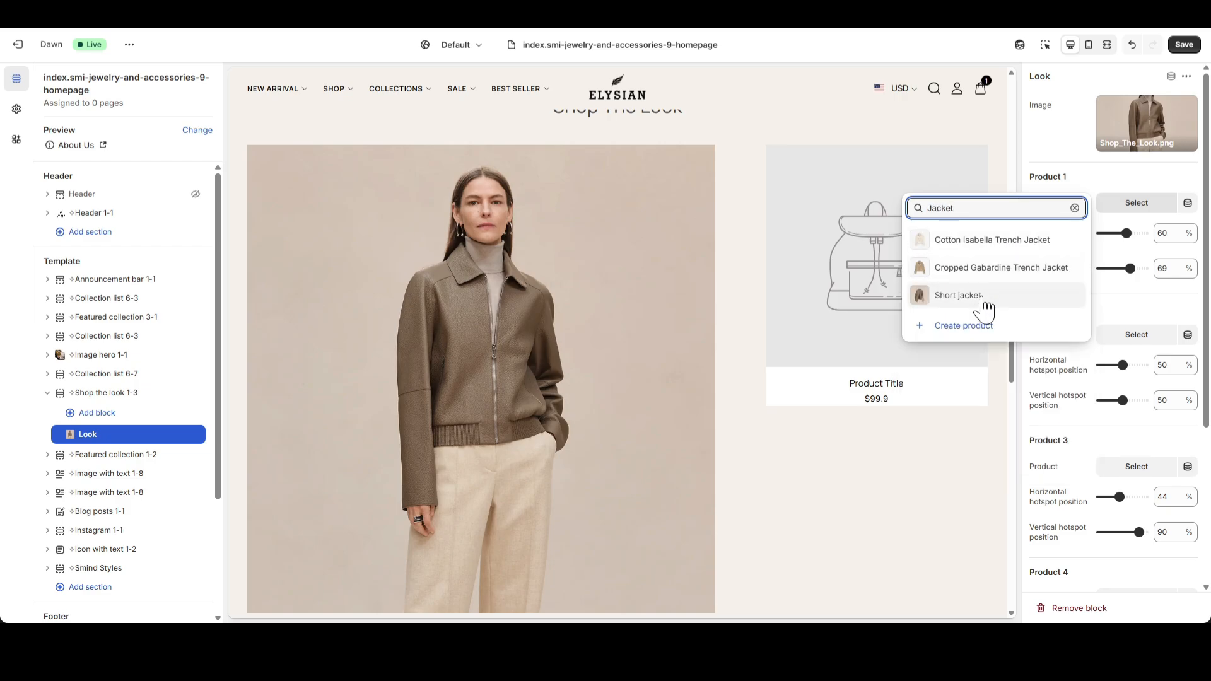
click(978, 297)
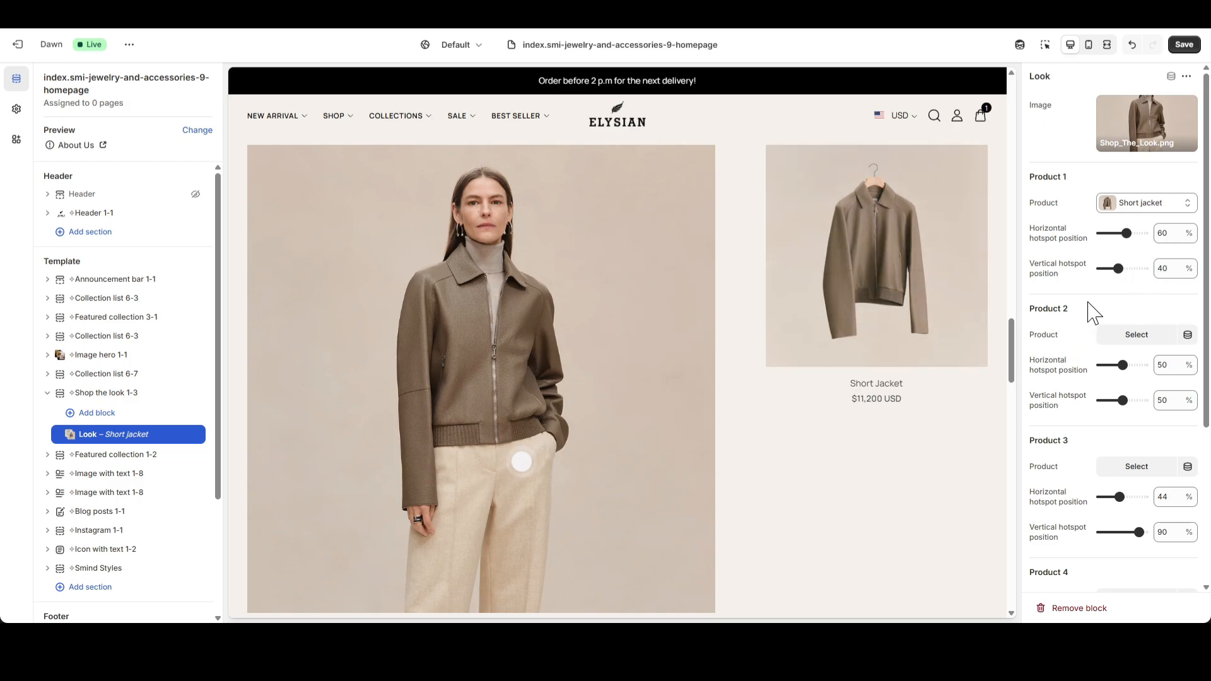
scroll(649, 366, down, 1)
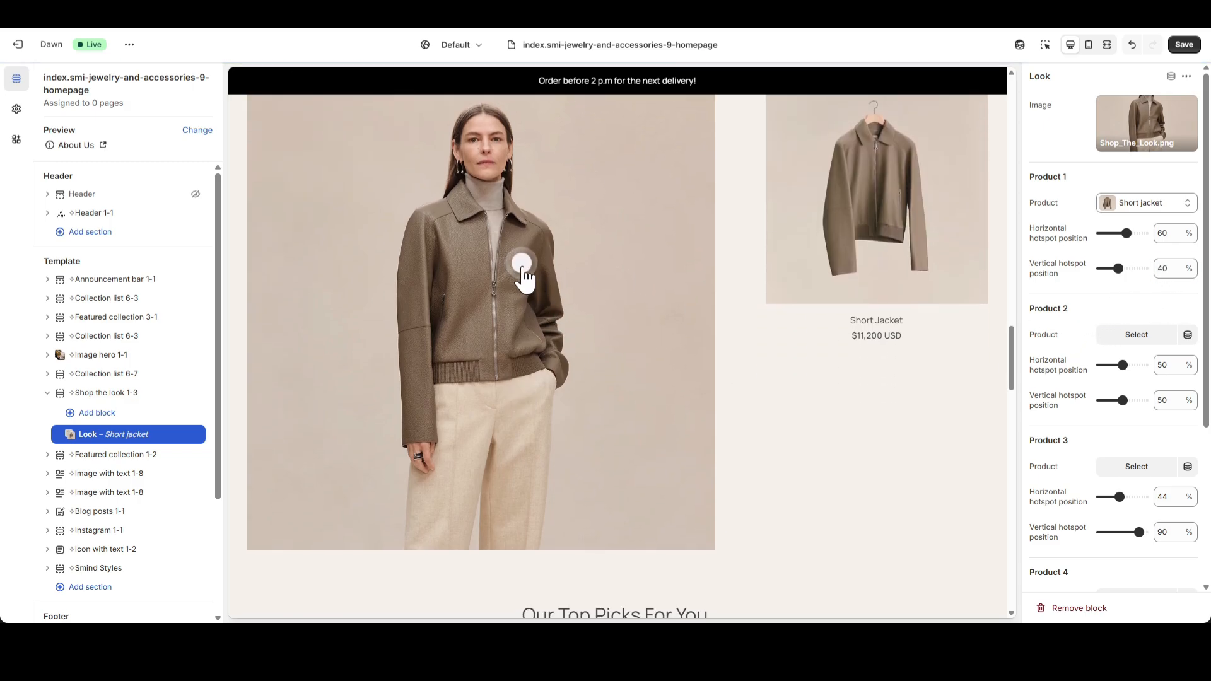
Assign the high-waisted pants as Product 2 of the Look block and set its vertical hotspot position to 70%.
click(1138, 336)
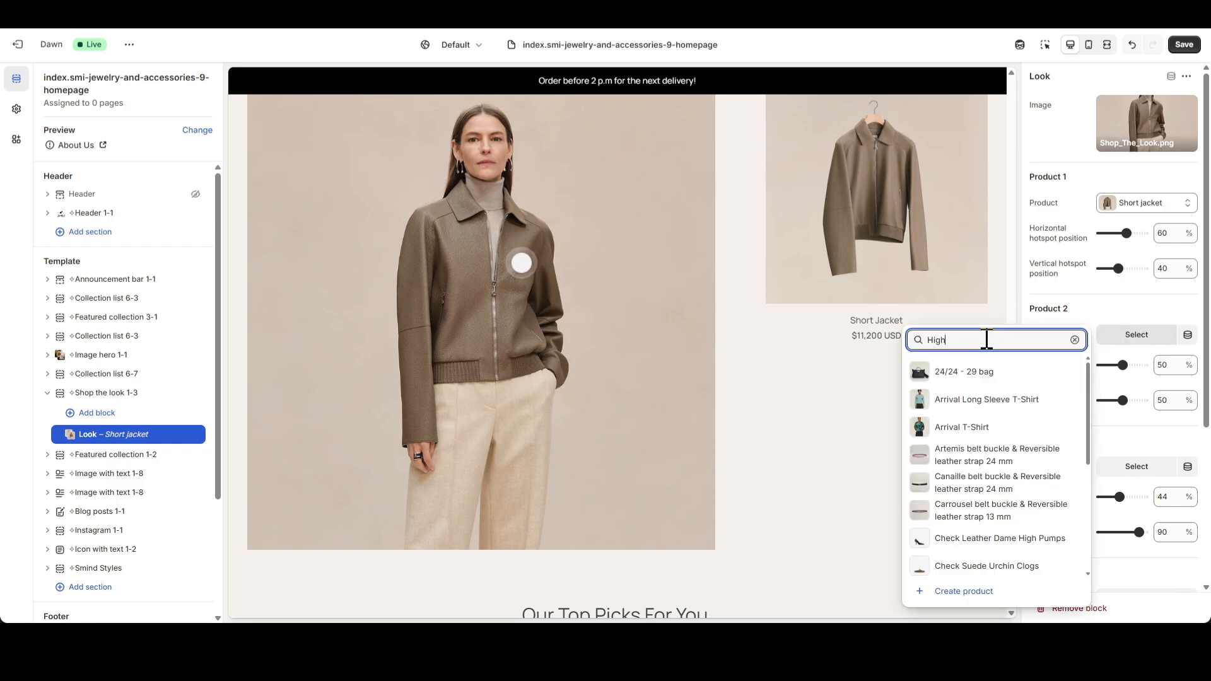
click(980, 402)
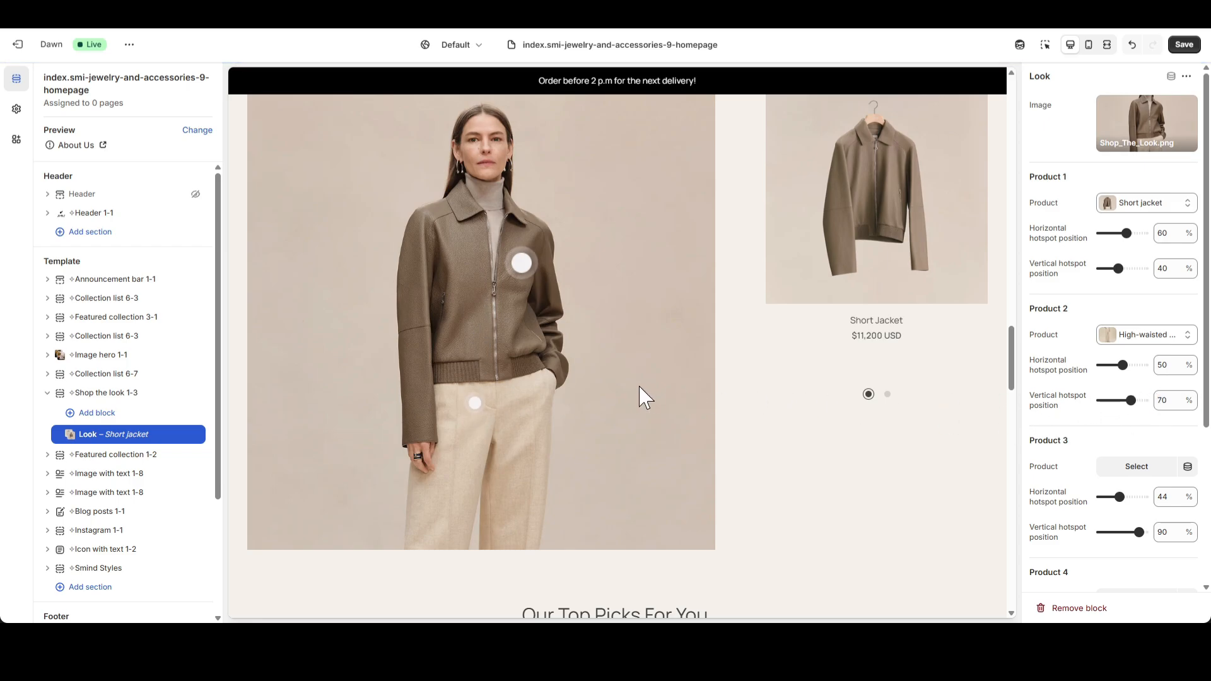
scroll(640, 397, up, 2)
Preview the Shop the look section in mobile view, browse its product popup, and return to desktop view.
click(1088, 44)
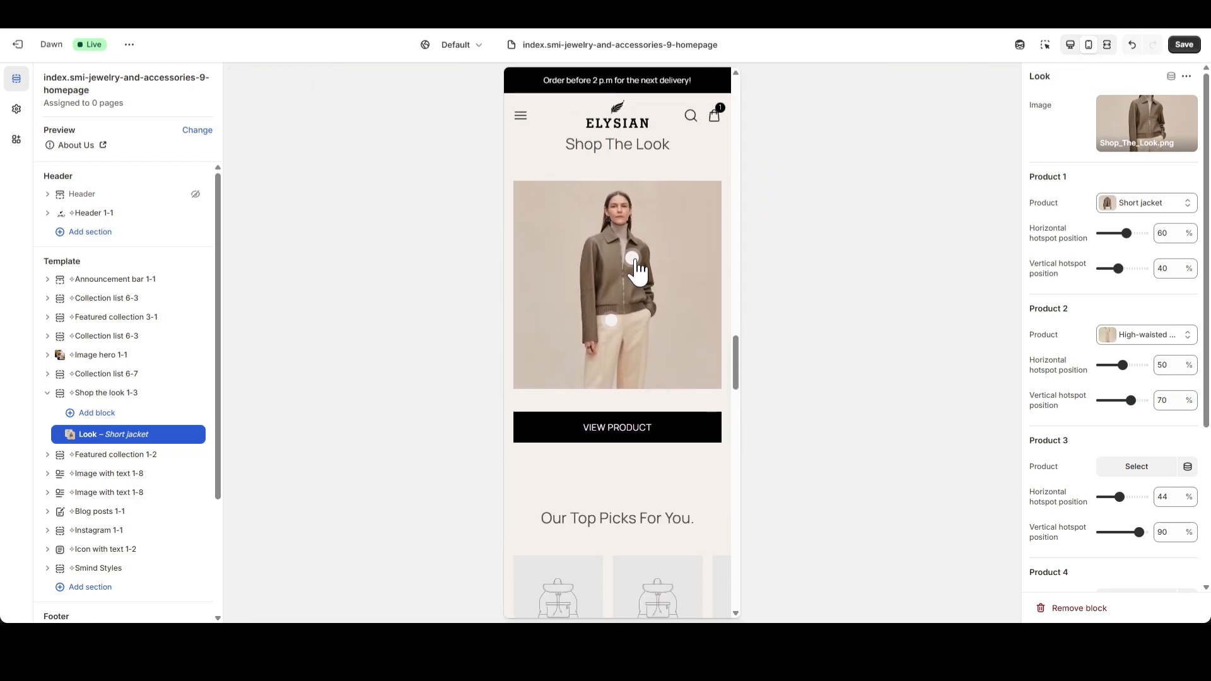
click(698, 519)
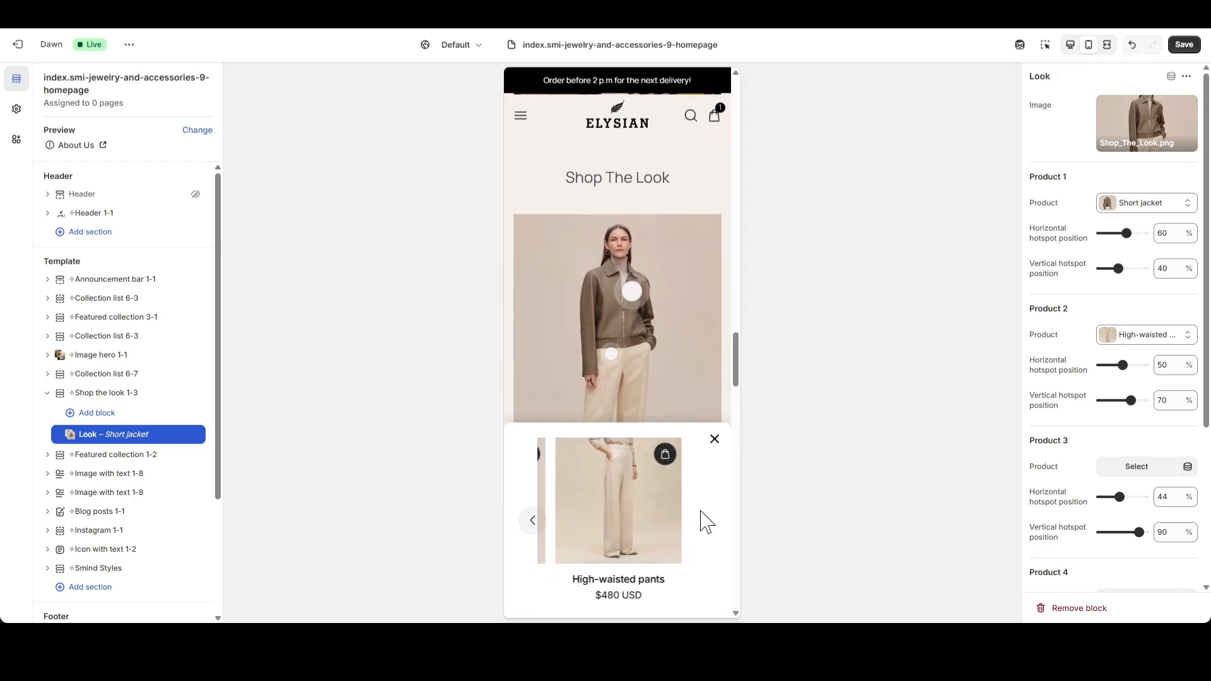
click(533, 519)
click(703, 521)
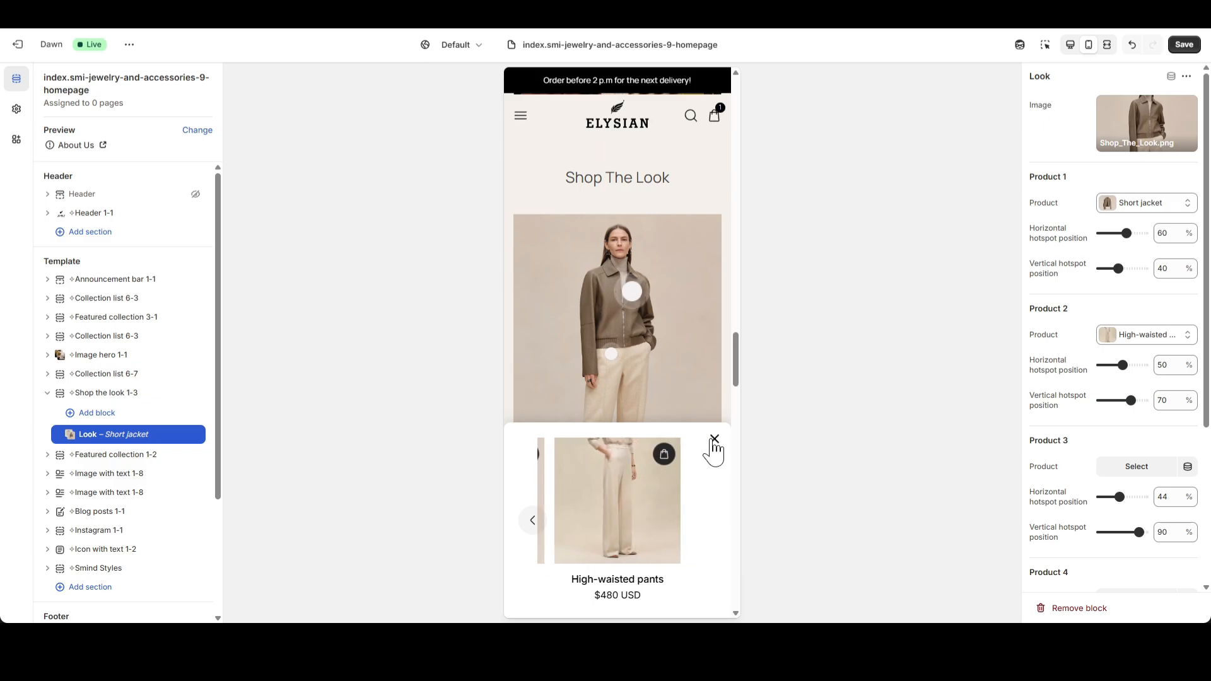
click(714, 440)
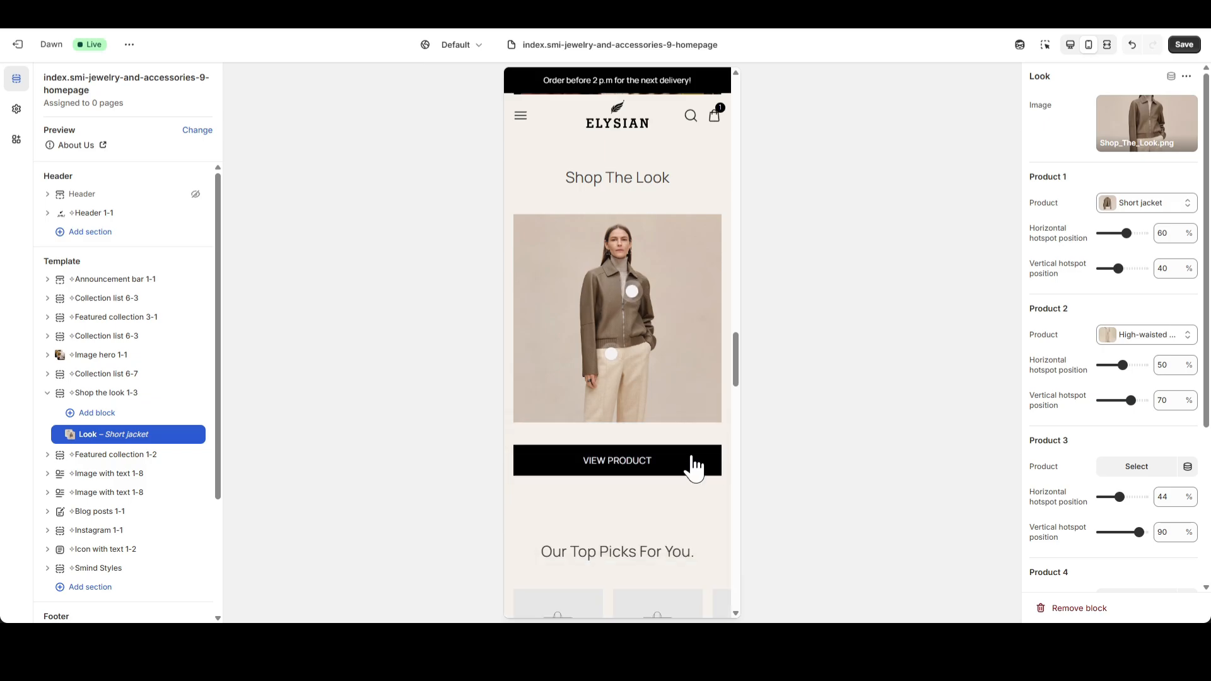
click(1072, 51)
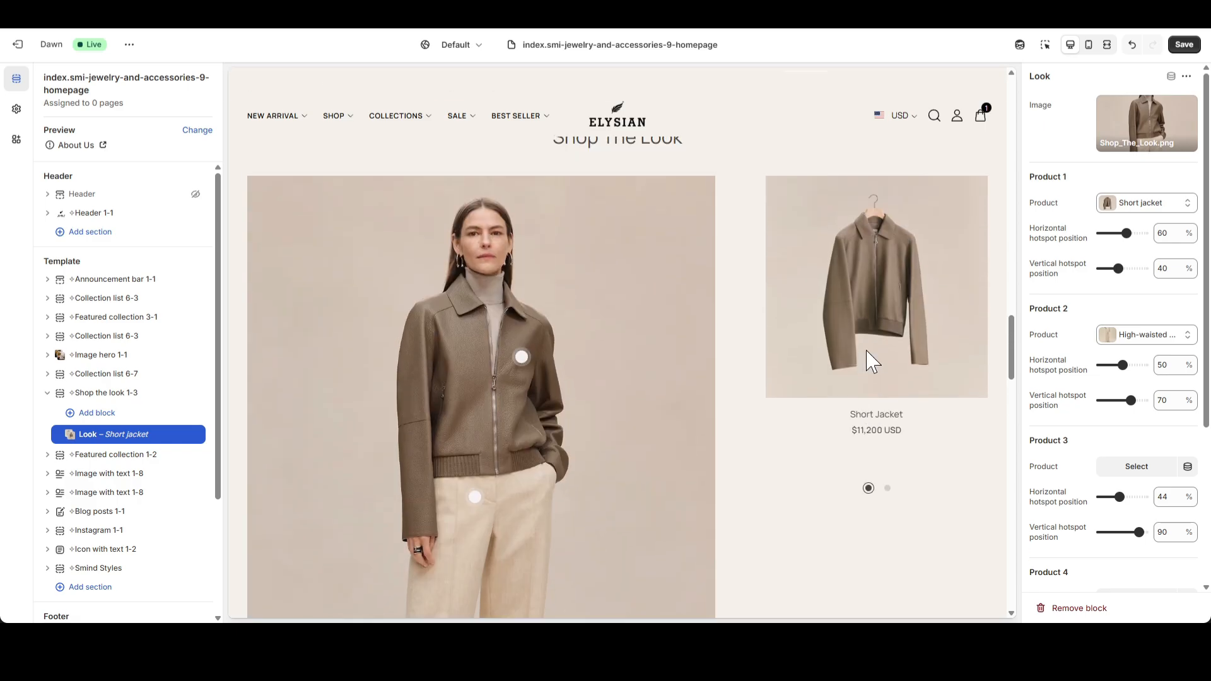
Remove the heading text from the Shop the look 1-3 section.
click(123, 394)
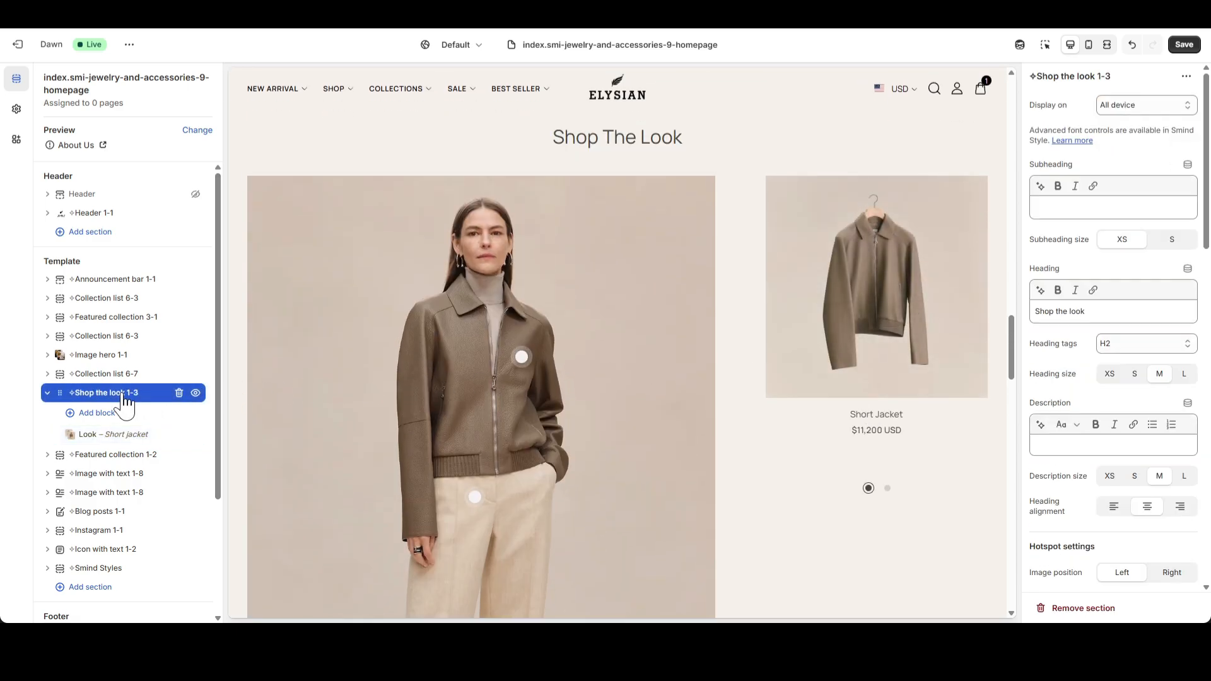
scroll(628, 248, up, 1)
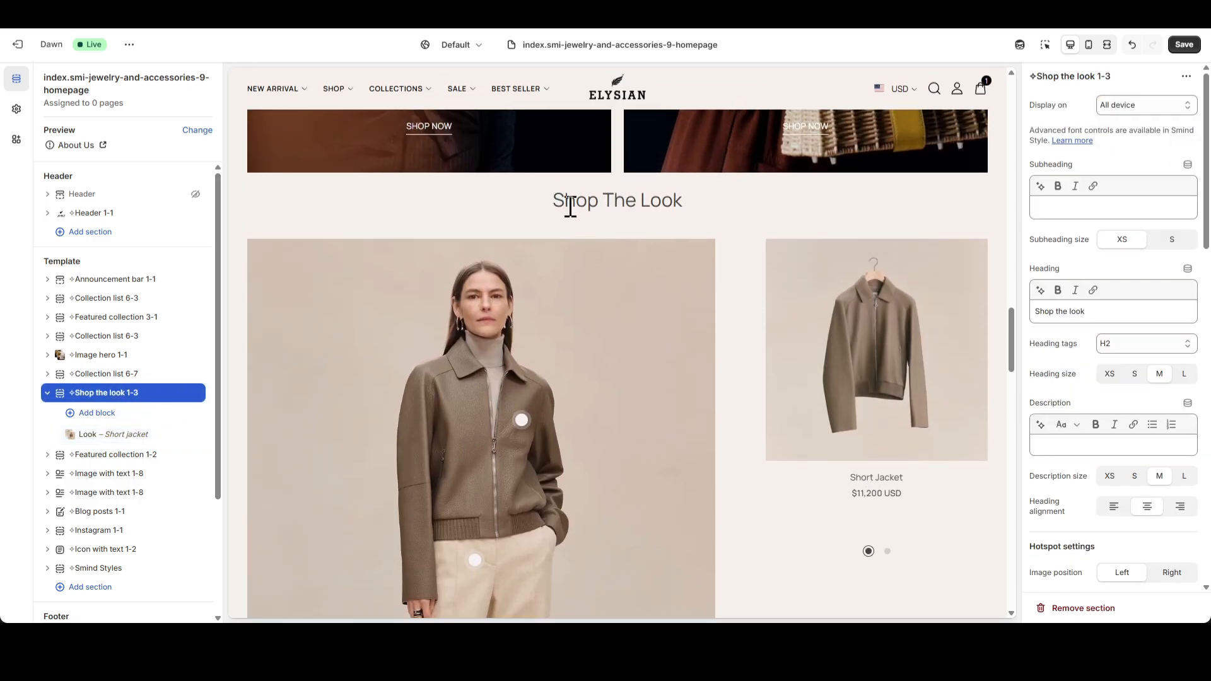
triple_click(1098, 311)
key(BackSpace)
scroll(837, 303, up, 4)
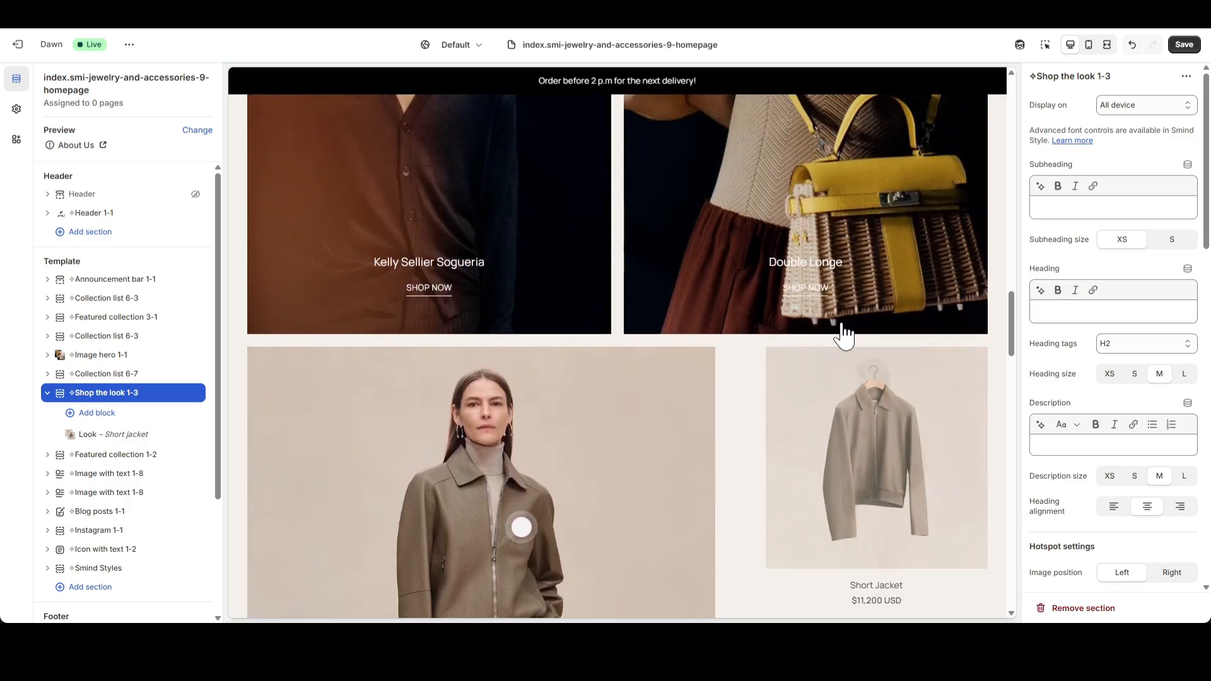
scroll(990, 400, down, 1)
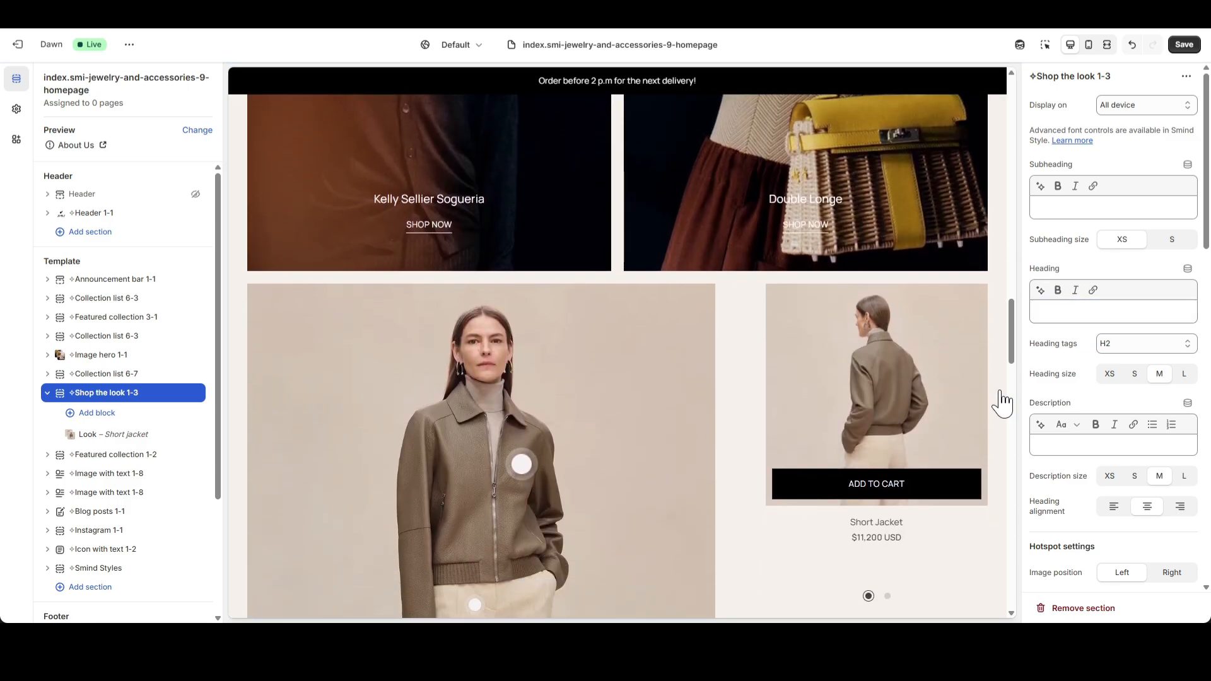
Set the hotspot style of the Shop the look 1-3 section to 2.
scroll(1113, 410, down, 1)
scroll(1113, 410, down, 3)
scroll(964, 405, down, 2)
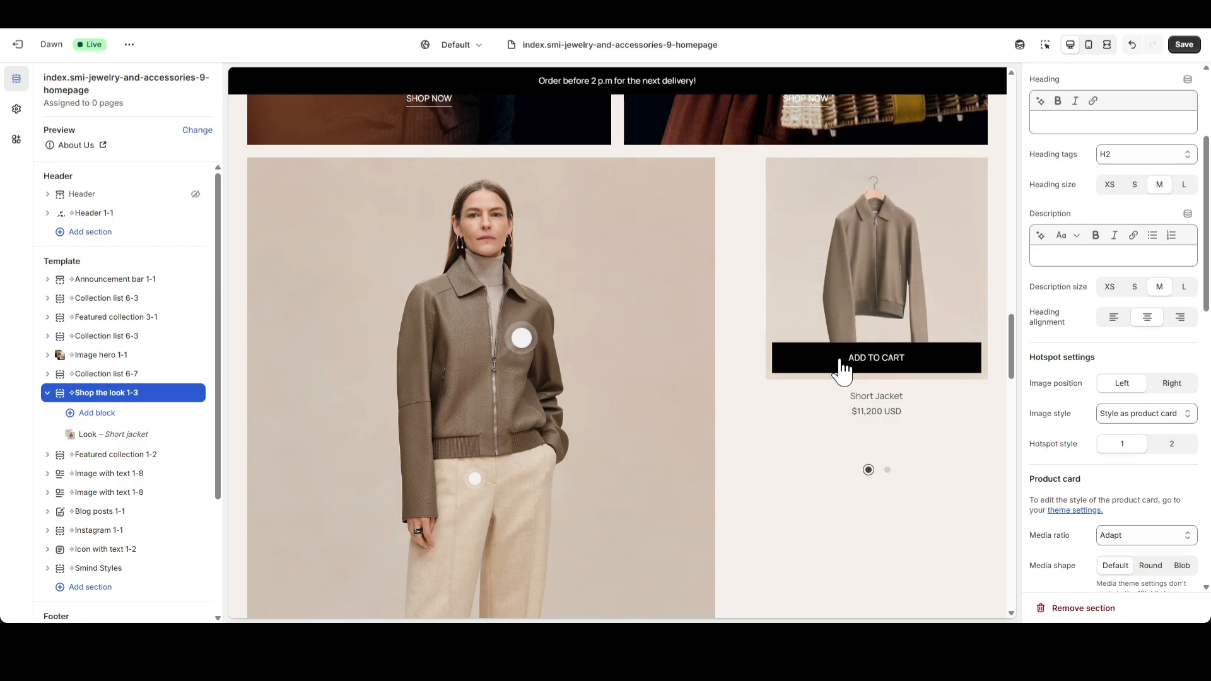
click(1173, 386)
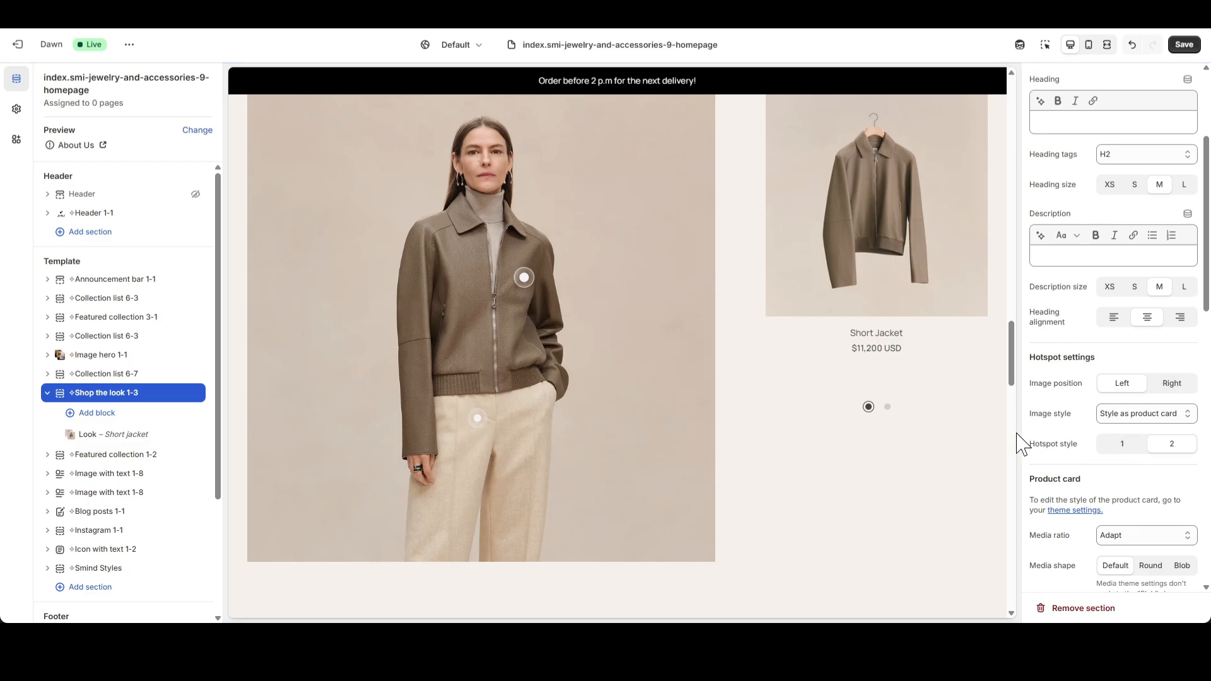
Set Shop the look 1-3's top and bottom padding to 30 px on desktop and 20 px on mobile, and save the template.
scroll(1108, 451, down, 10)
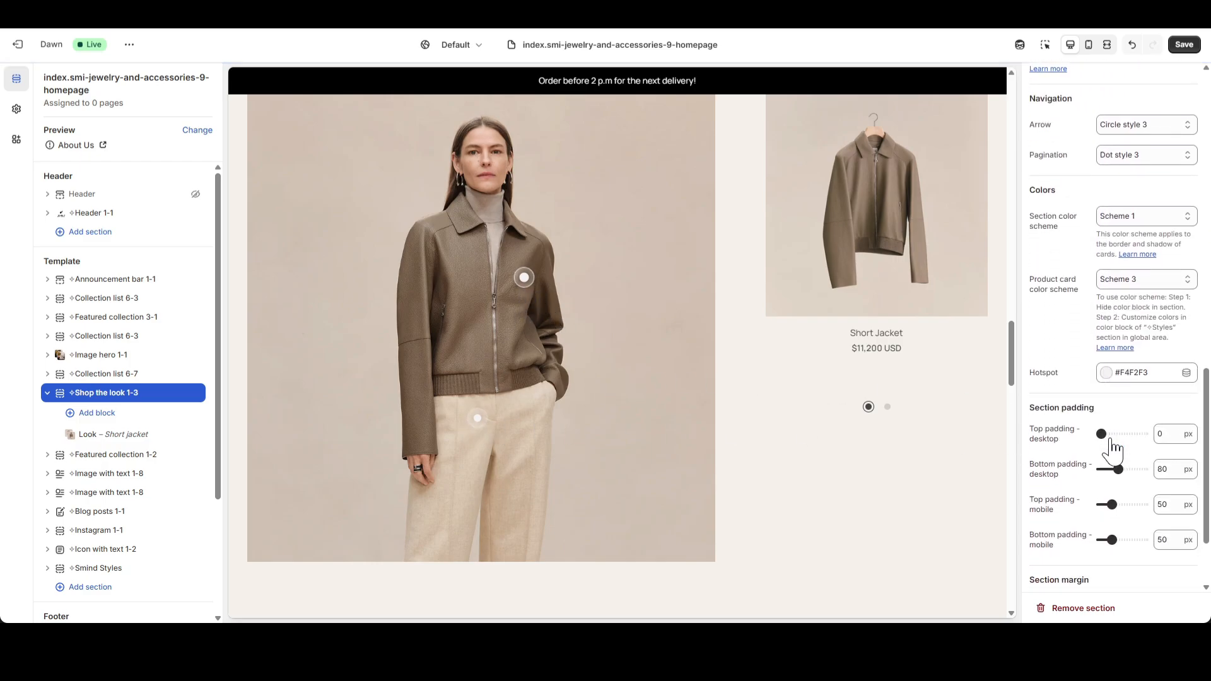
scroll(1111, 448, down, 1)
click(1158, 375)
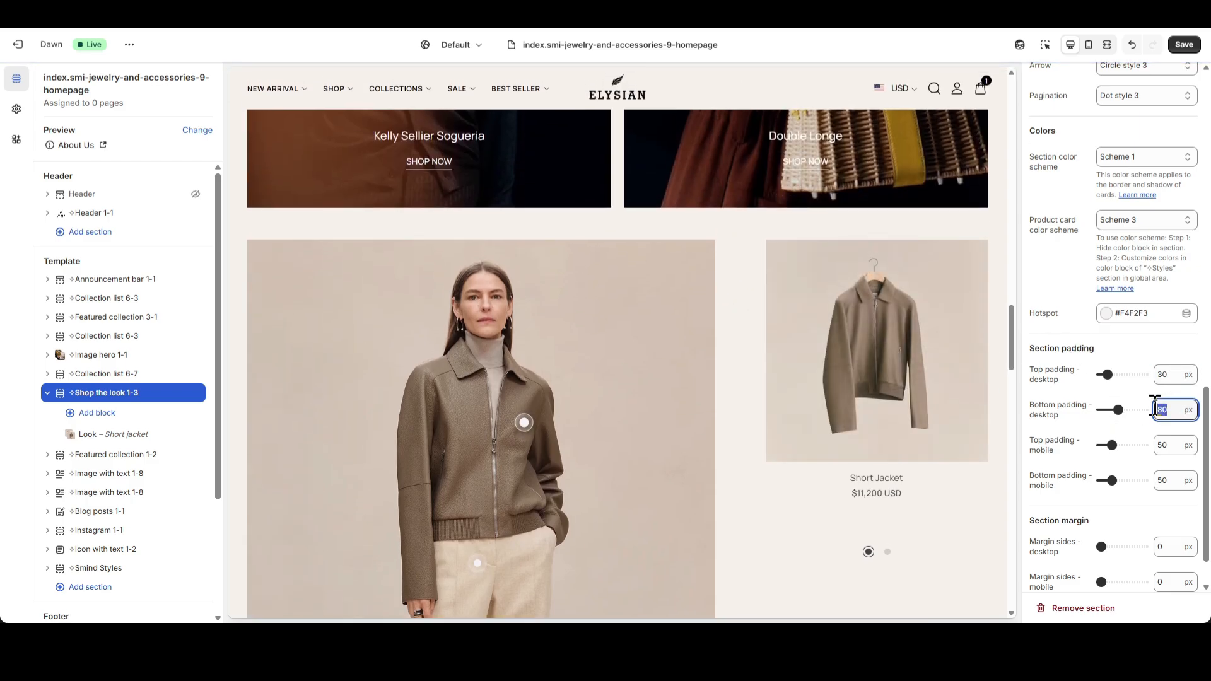
scroll(694, 390, down, 2)
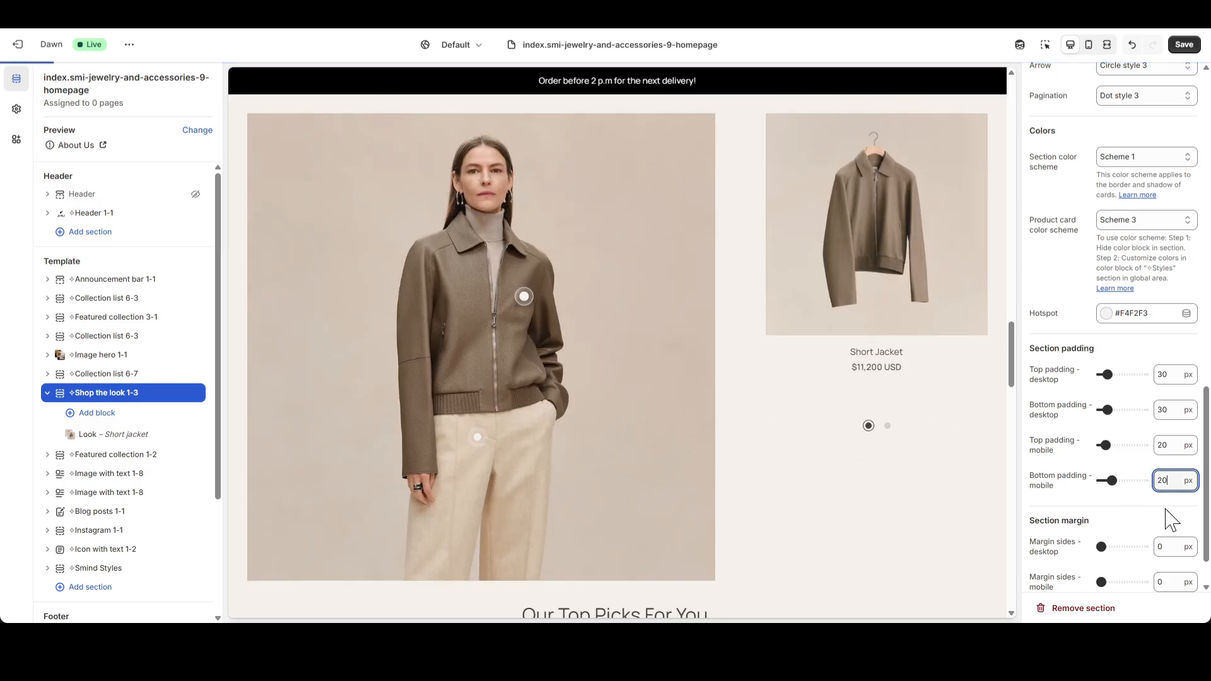
click(1171, 518)
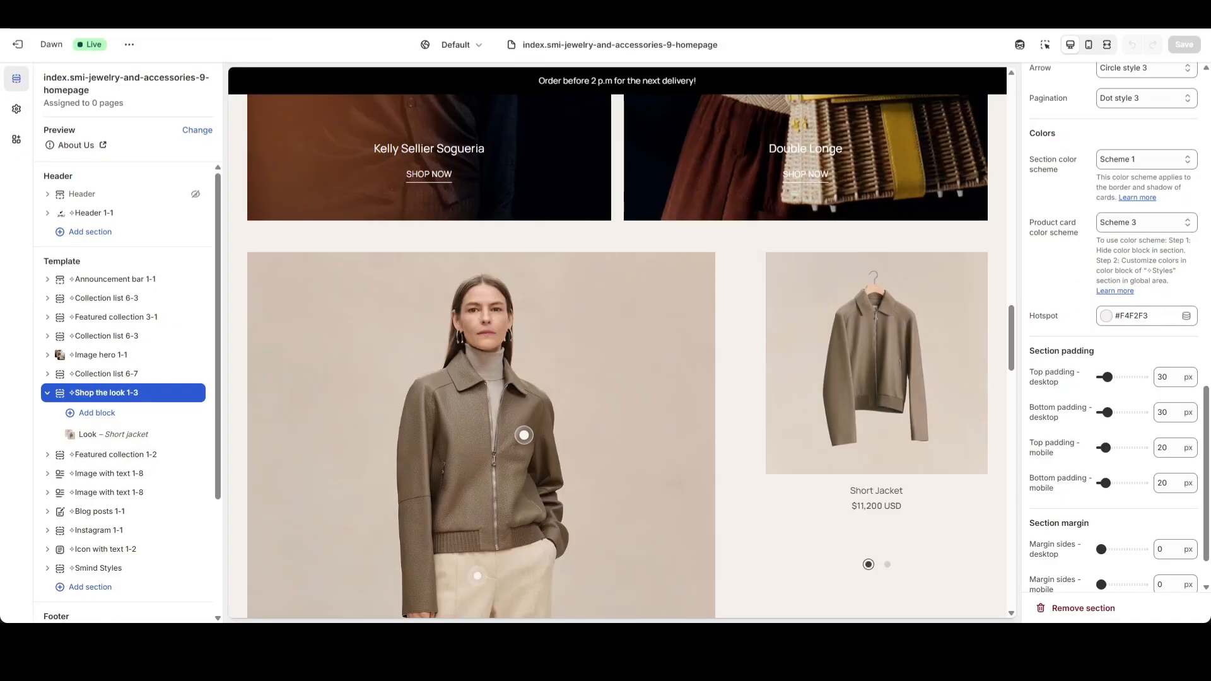
Remove the heading text from the Featured collection 1-2 section.
click(49, 397)
click(101, 415)
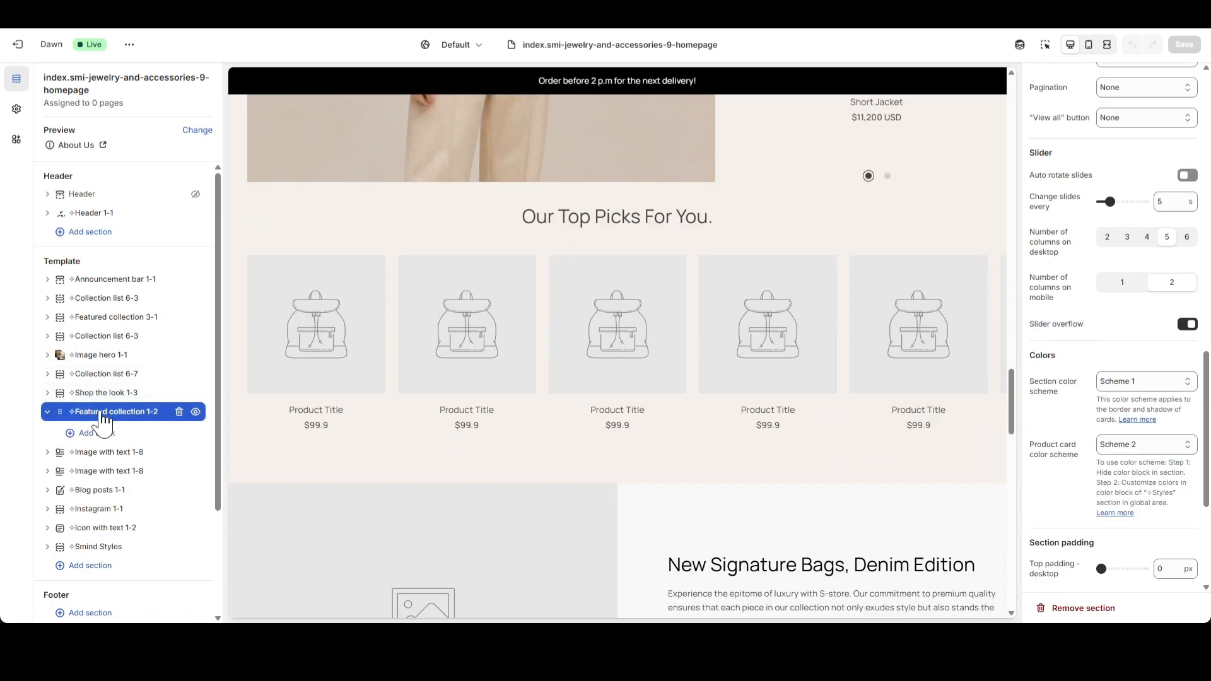
scroll(1154, 404, up, 10)
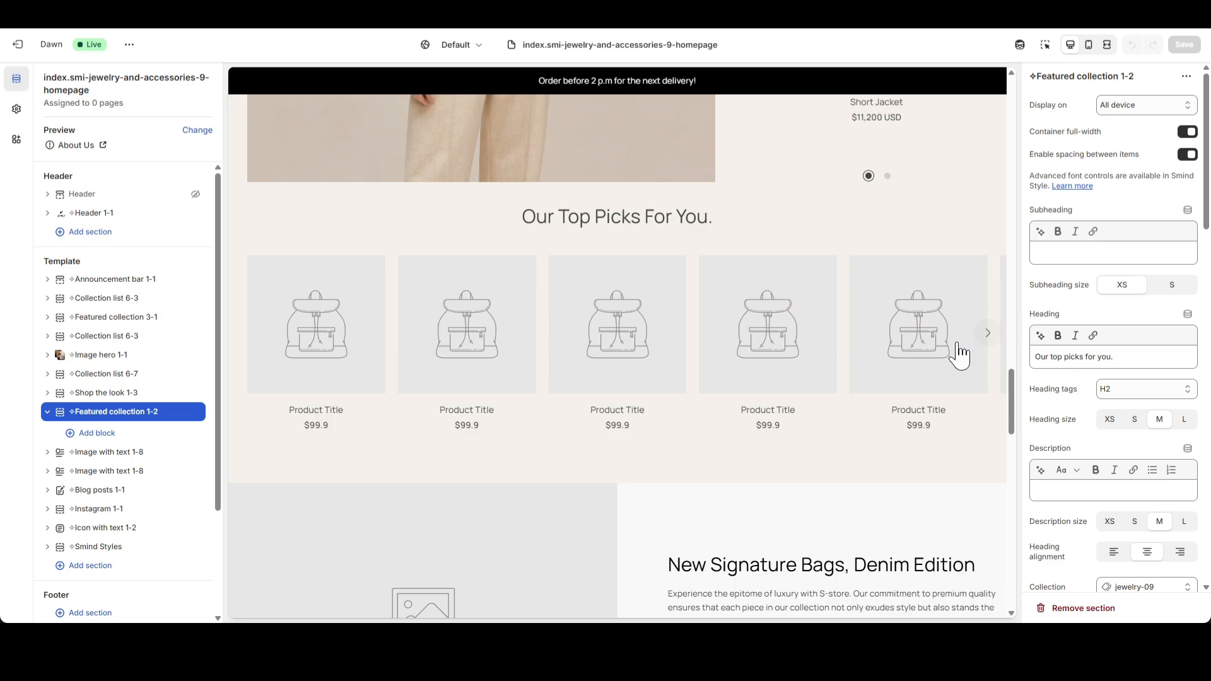
triple_click(1124, 351)
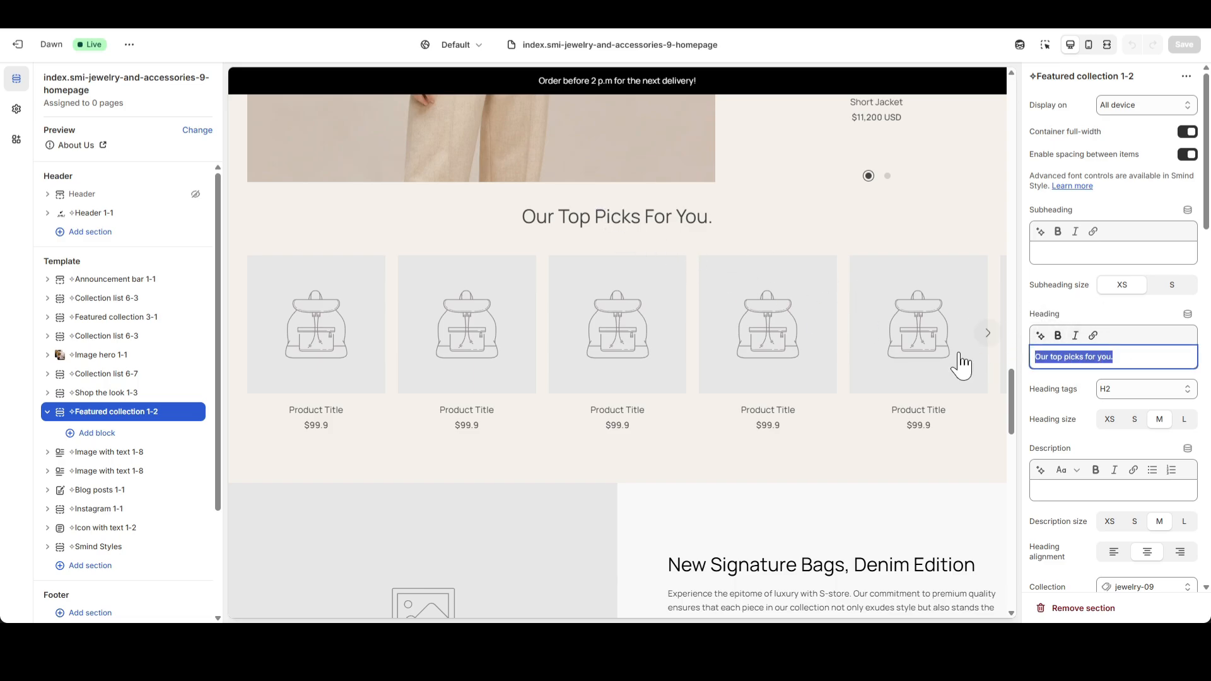
click(1084, 308)
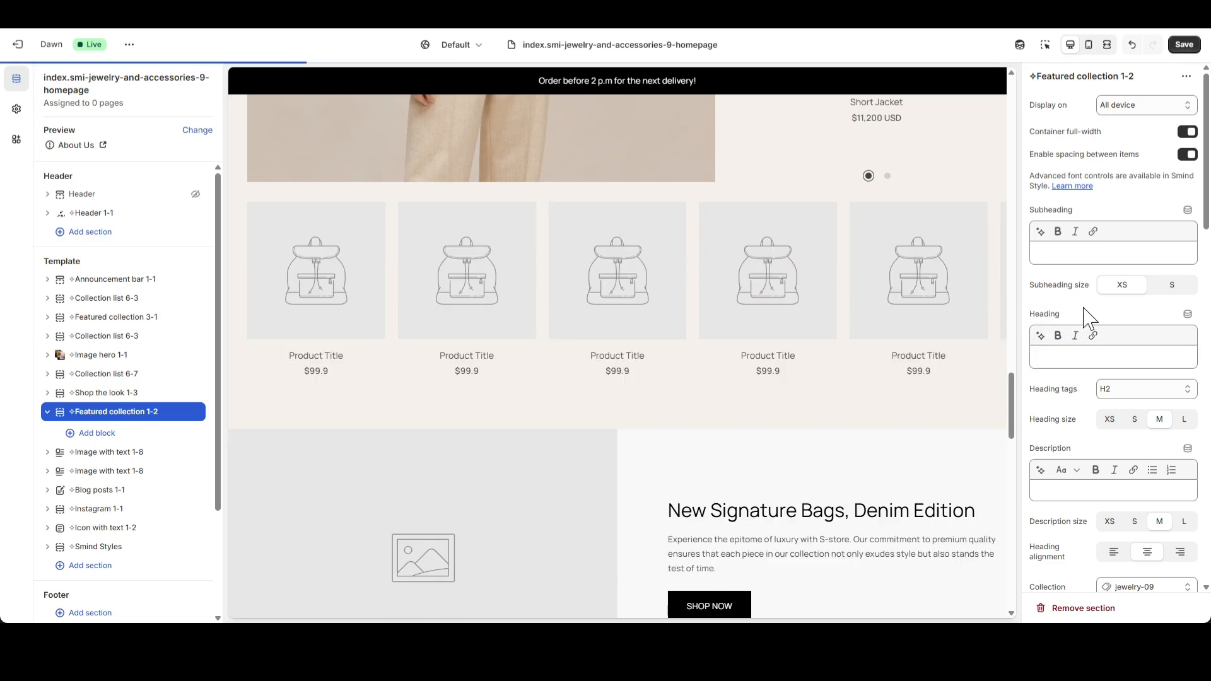
Set the collection shown in the Featured collection 1-2 section to Luggages.
scroll(1152, 382, down, 2)
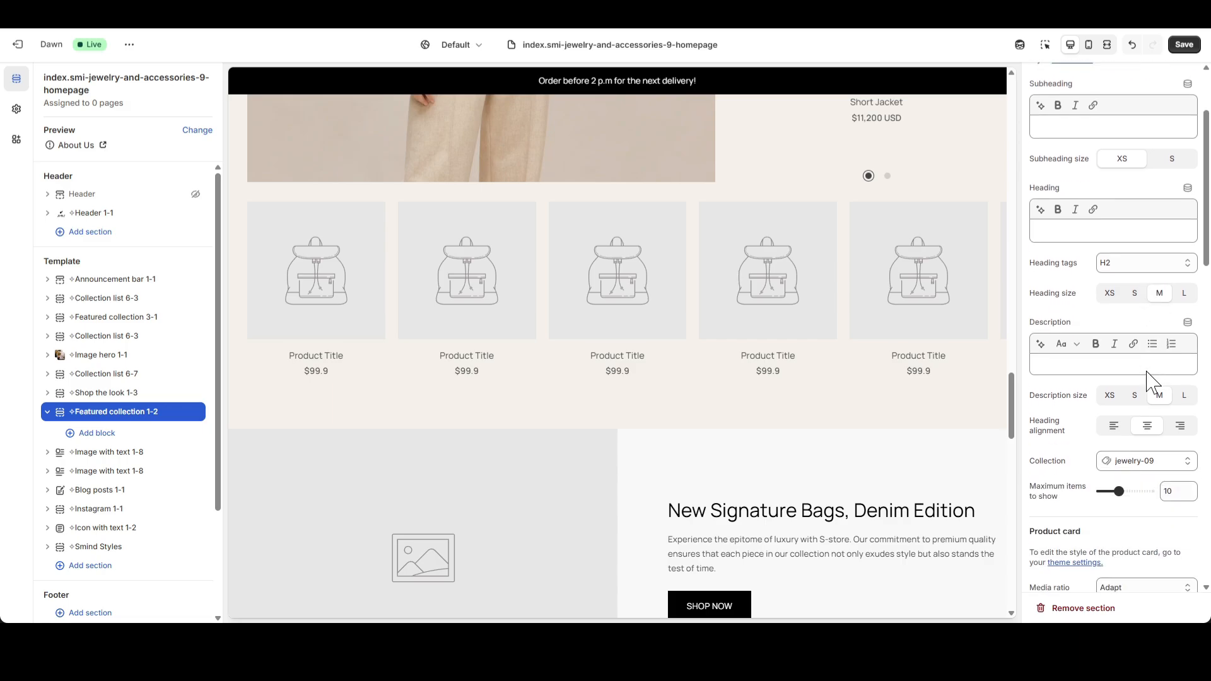
click(1171, 470)
click(1061, 489)
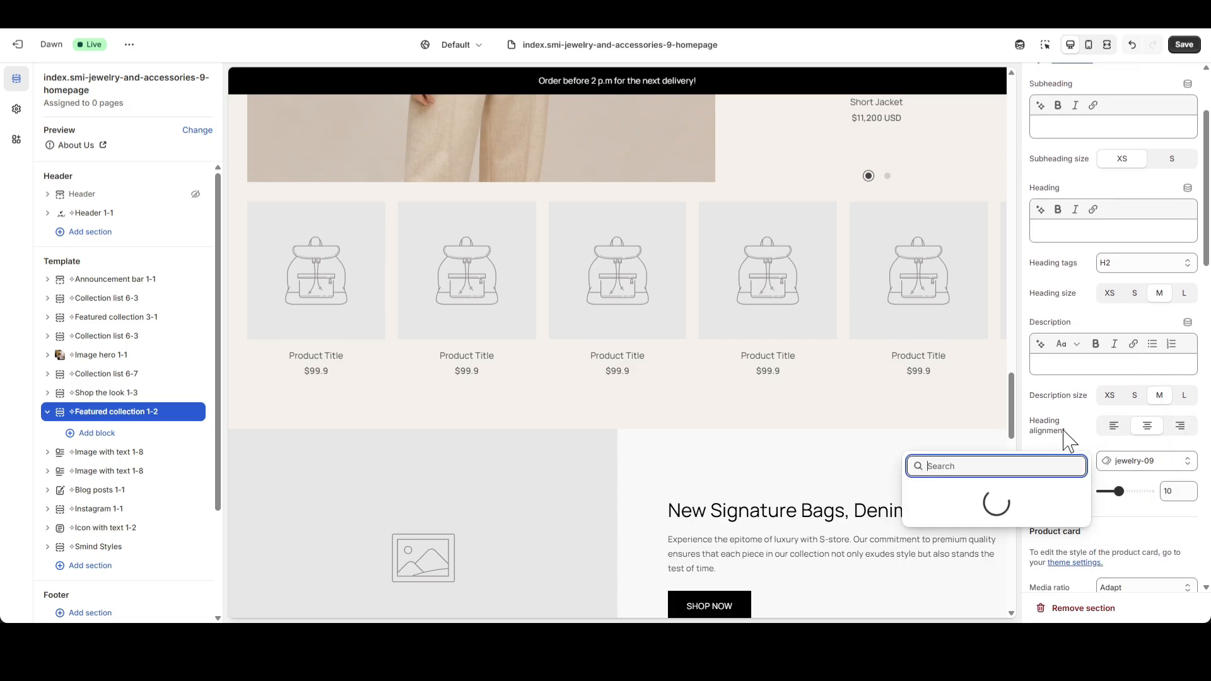
scroll(1028, 467, down, 2)
click(1056, 428)
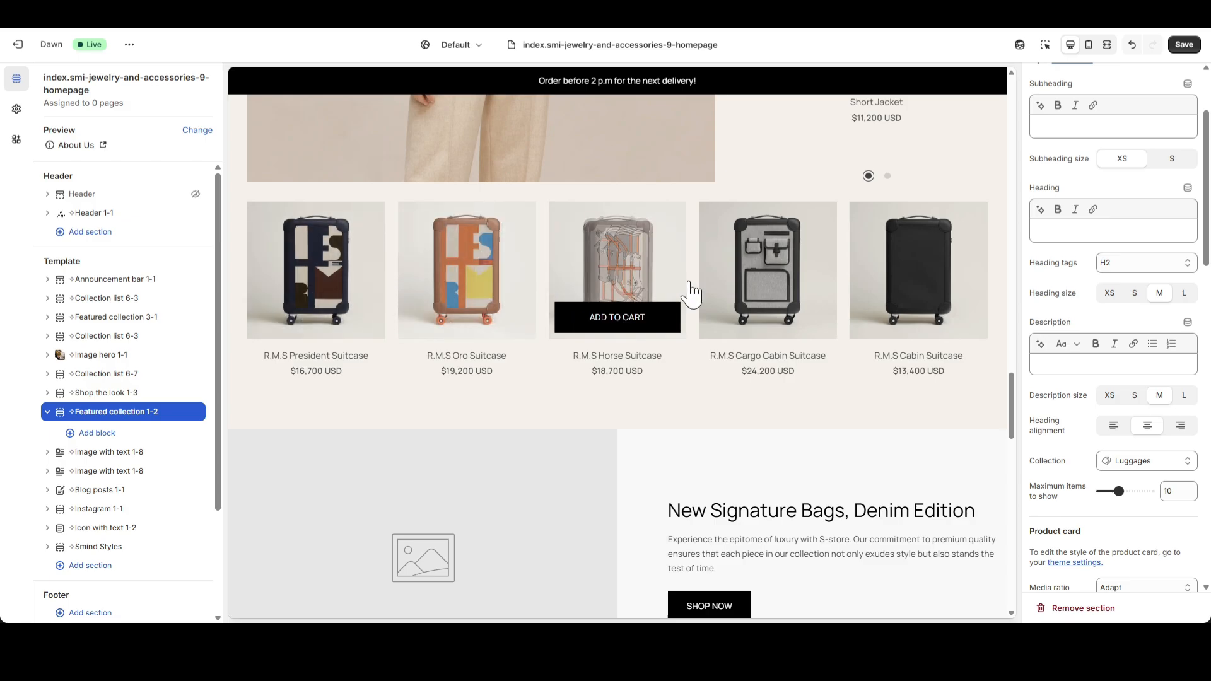
Set the desktop top padding of the Featured collection 1-2 section to 30 px.
scroll(1110, 391, down, 3)
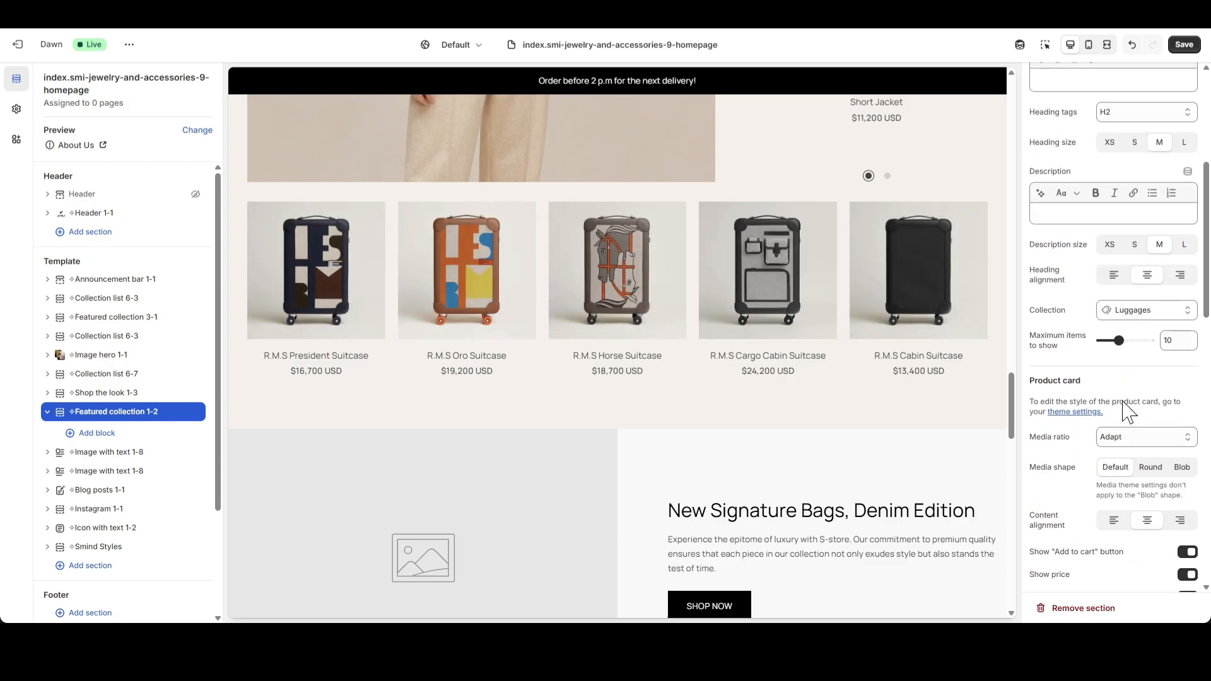
scroll(1127, 413, down, 10)
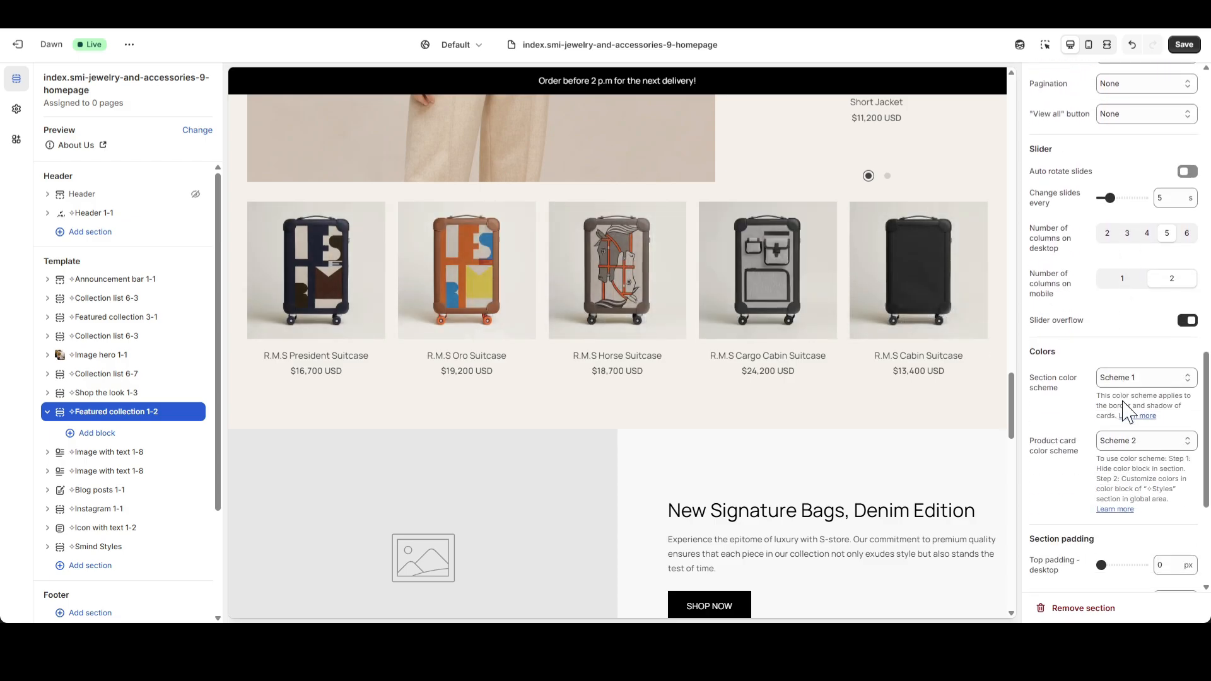
scroll(1127, 413, down, 3)
double_click(1170, 376)
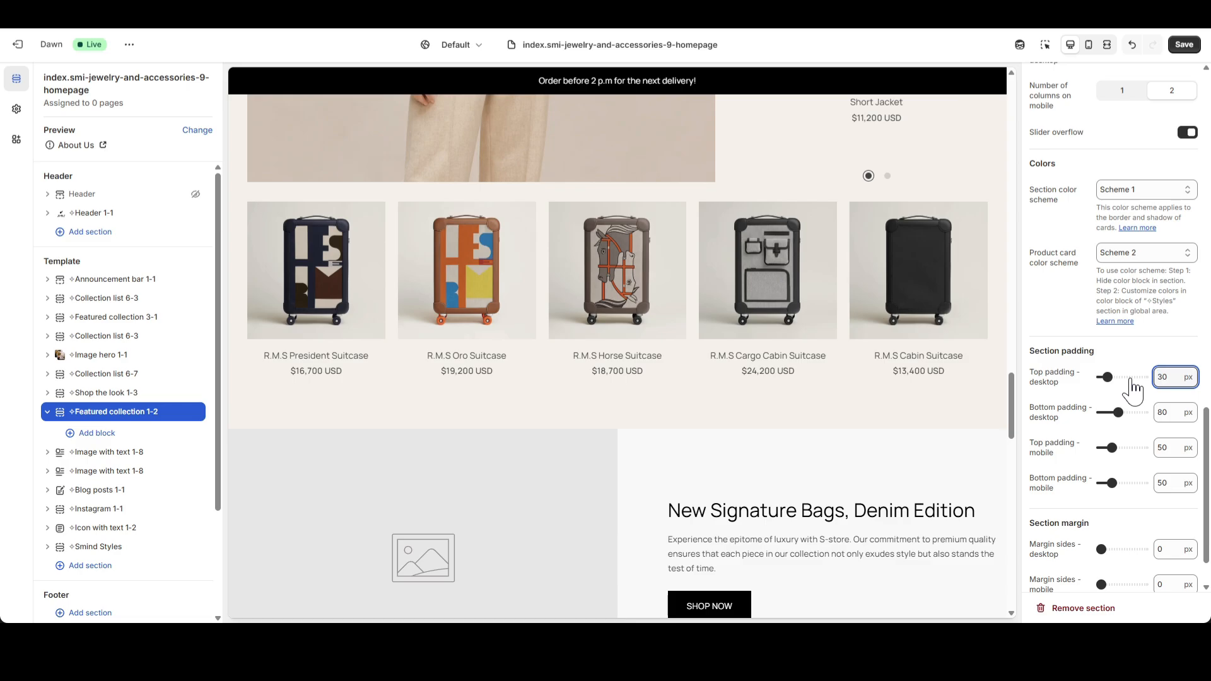
text(30)
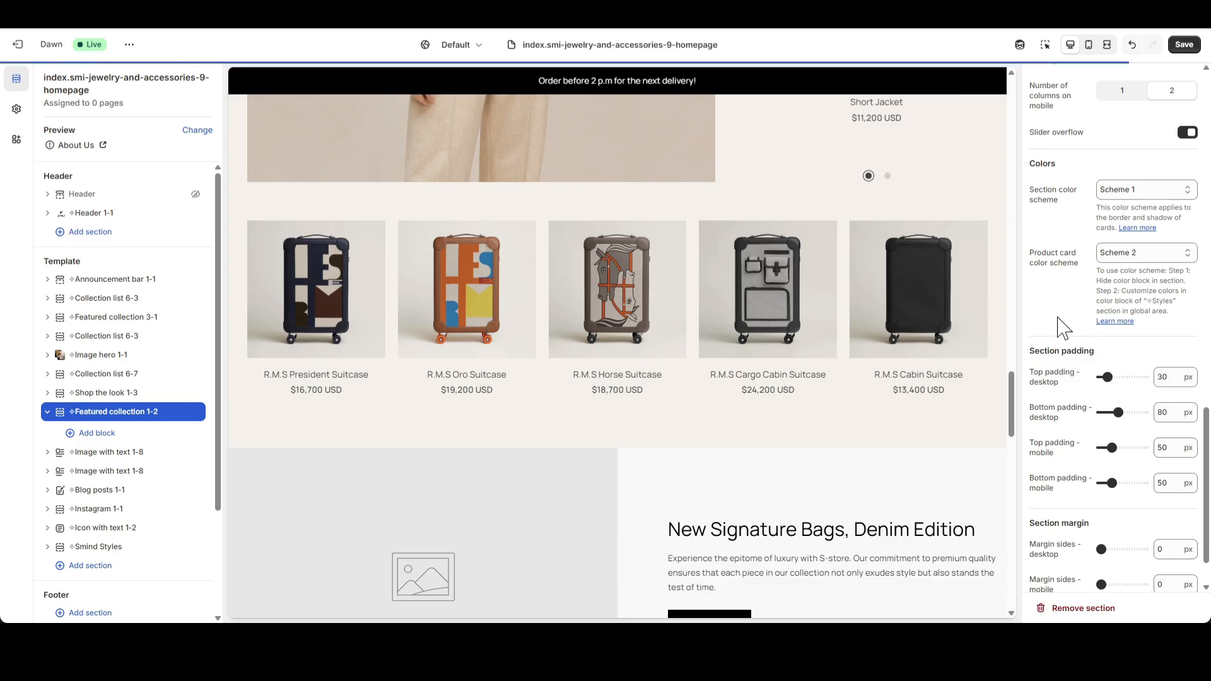
Set the Featured collection 1-2 section's mobile top and bottom padding to 30 px while using the mobile preview, and save the template.
click(1088, 44)
scroll(670, 329, up, 5)
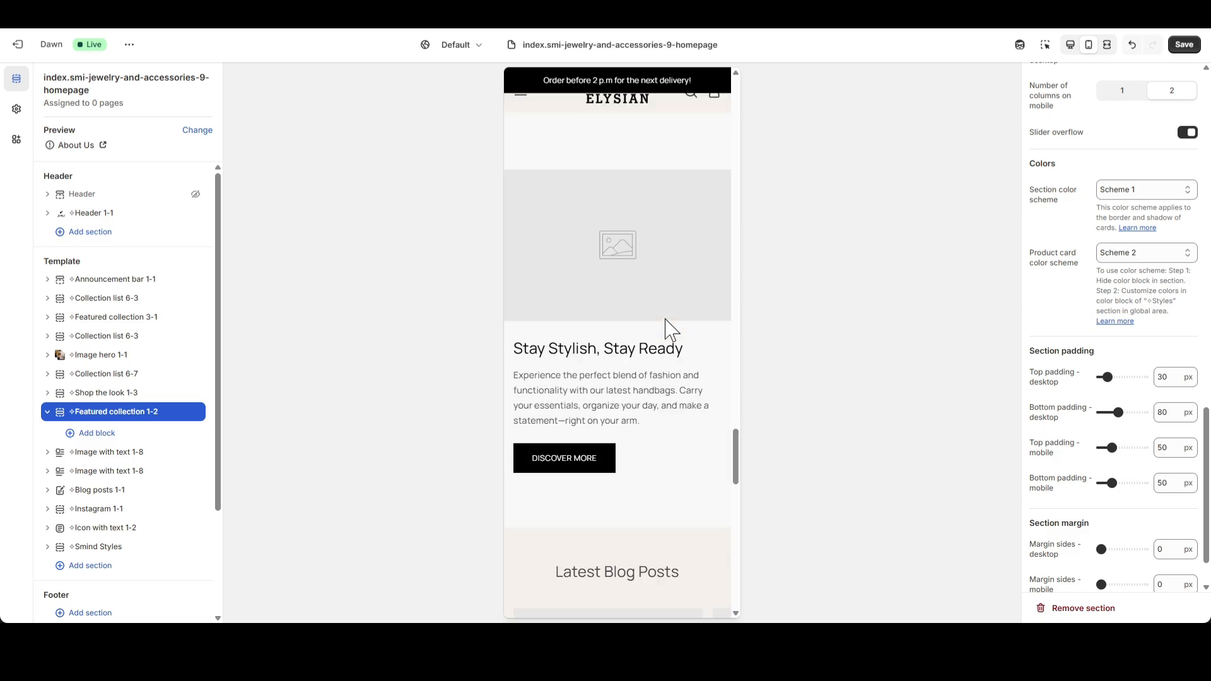
scroll(678, 342, up, 5)
scroll(677, 353, down, 3)
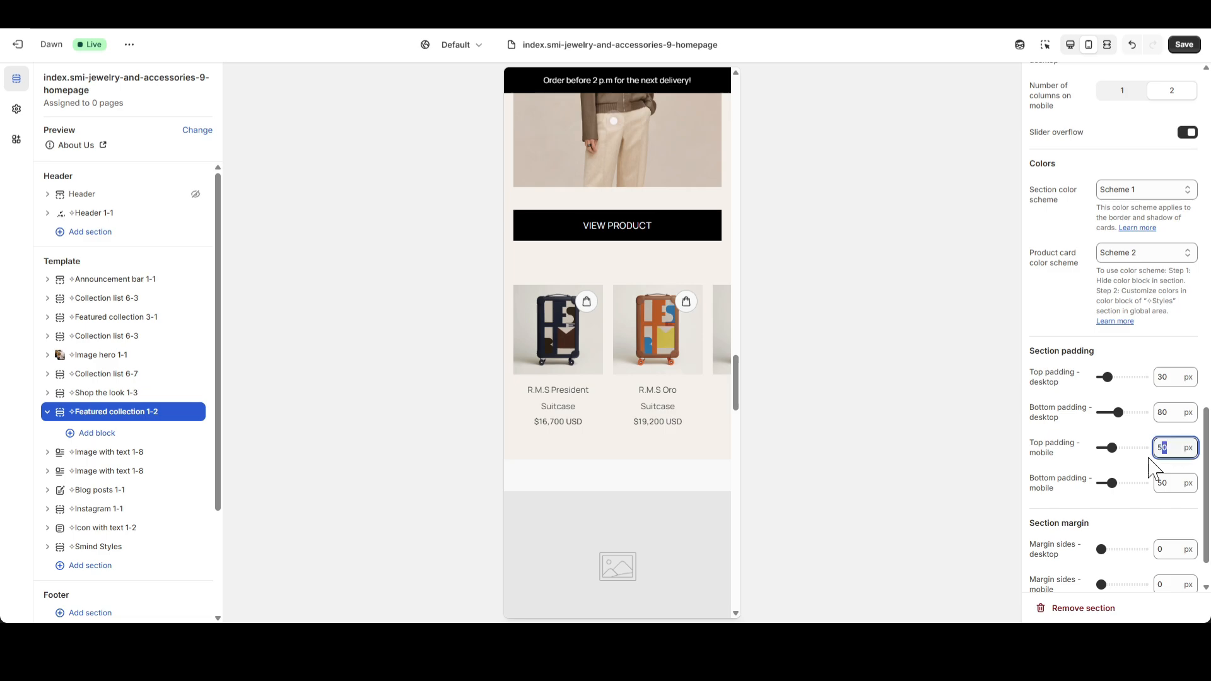
double_click(1171, 485)
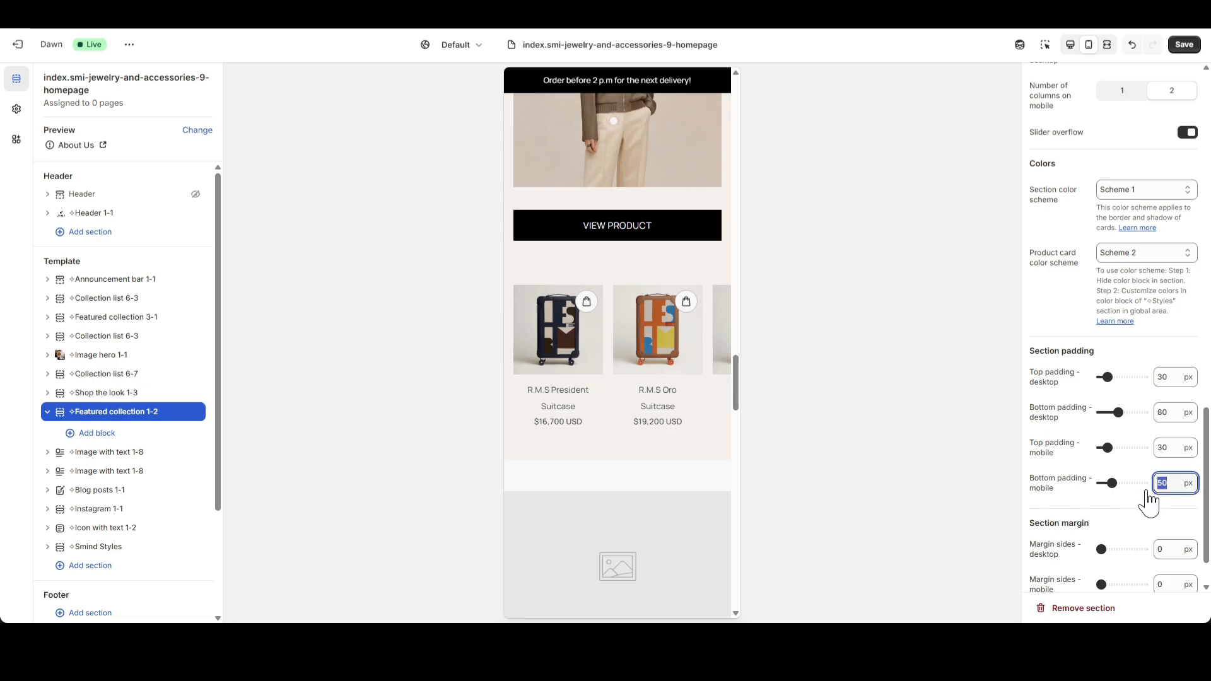
click(1159, 511)
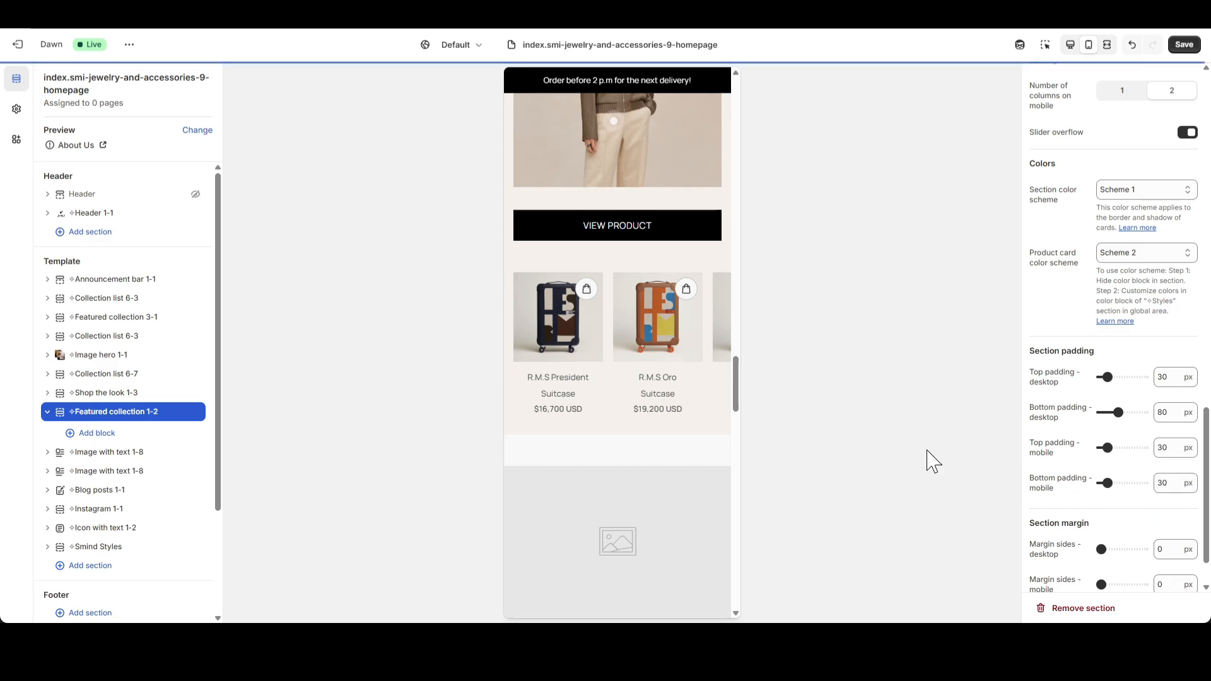
drag(651, 329, 681, 344)
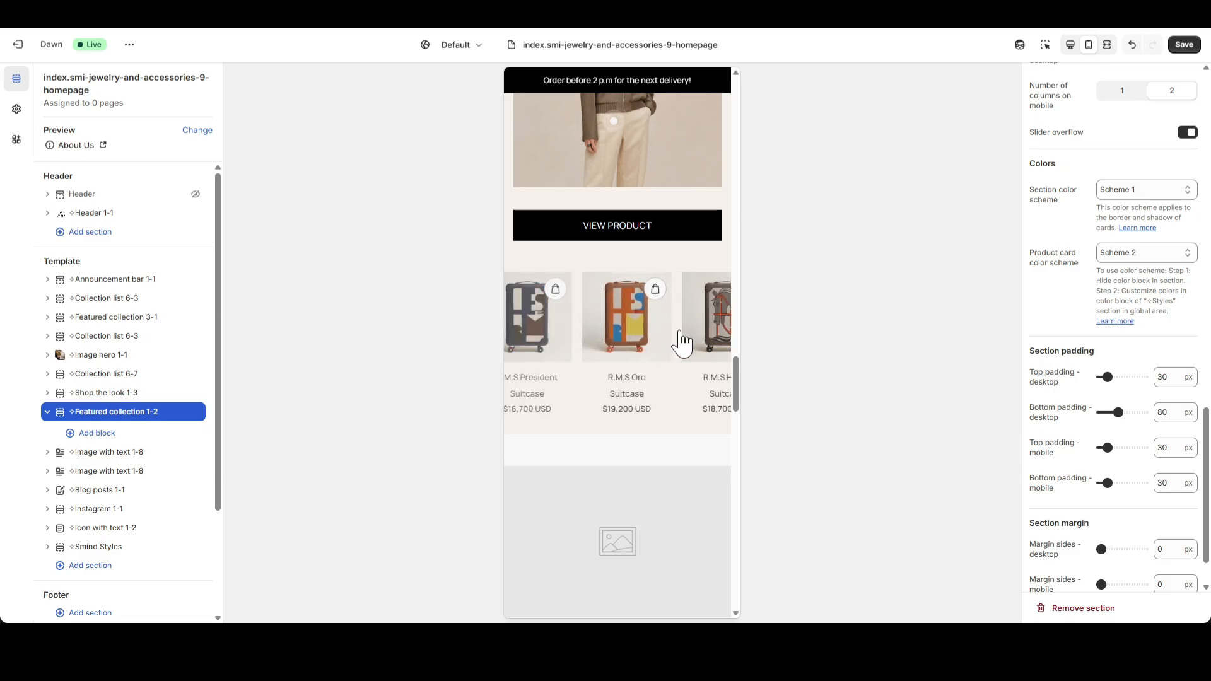
click(1072, 47)
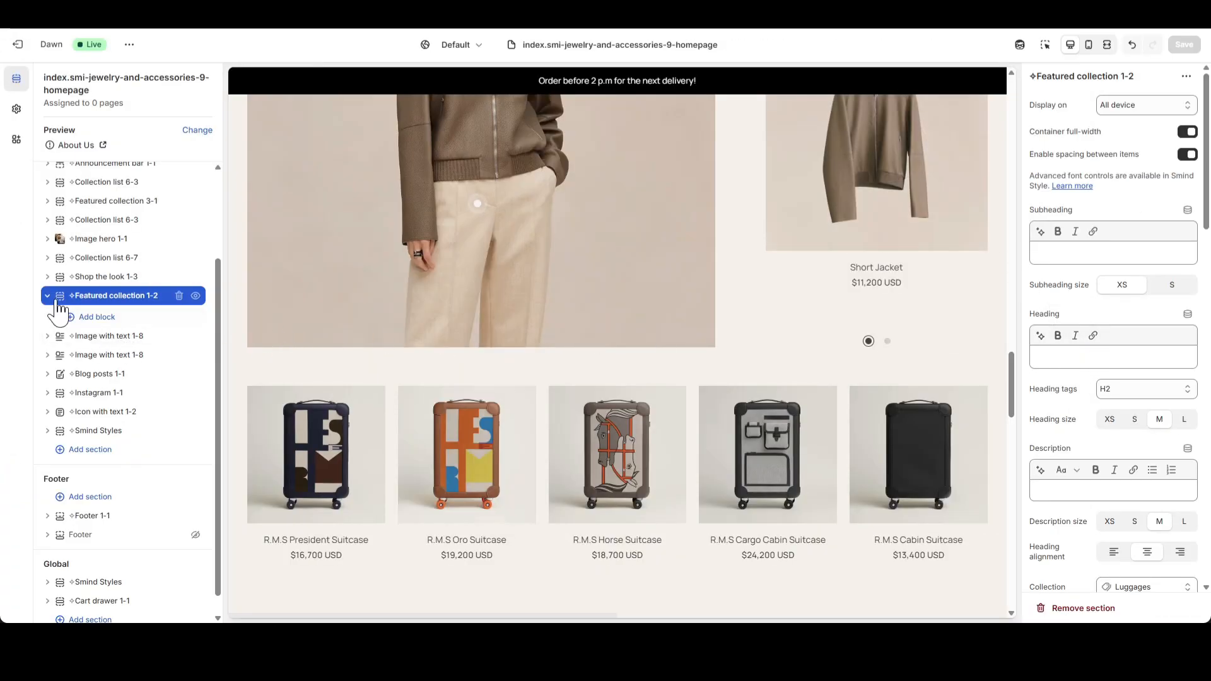
Use Luggage_1 as the image of the first Image with text 1-8 section, below Featured collection 1-2.
click(48, 297)
click(92, 318)
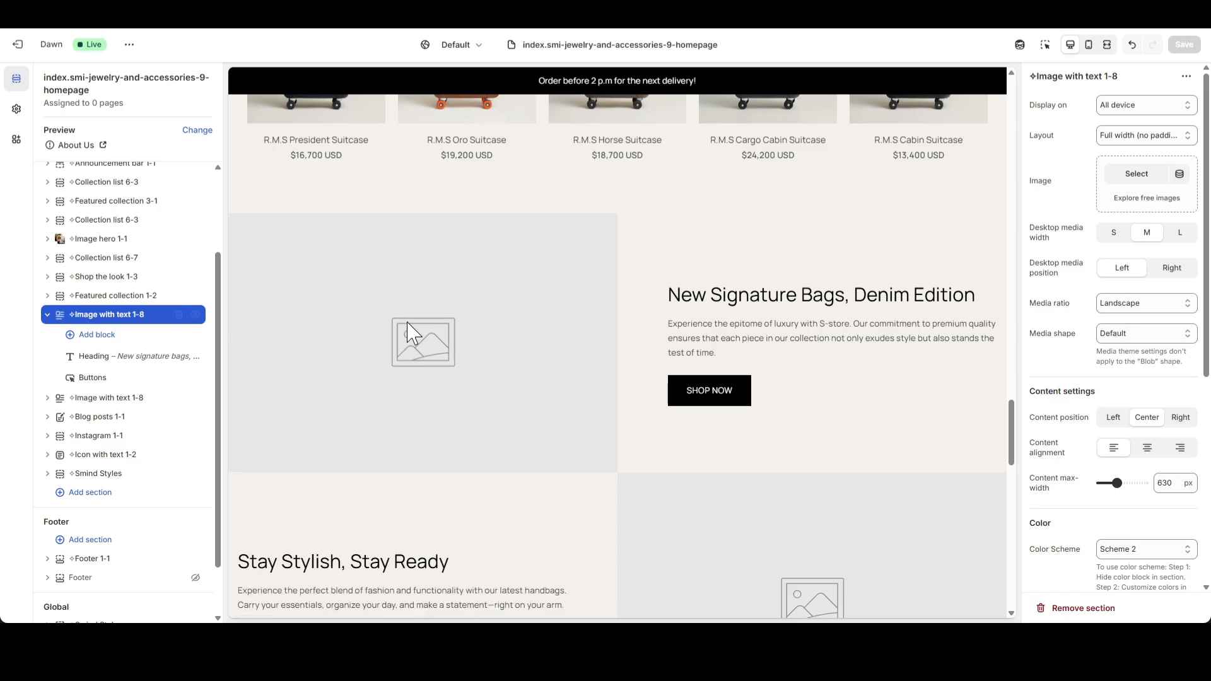
scroll(479, 347, down, 3)
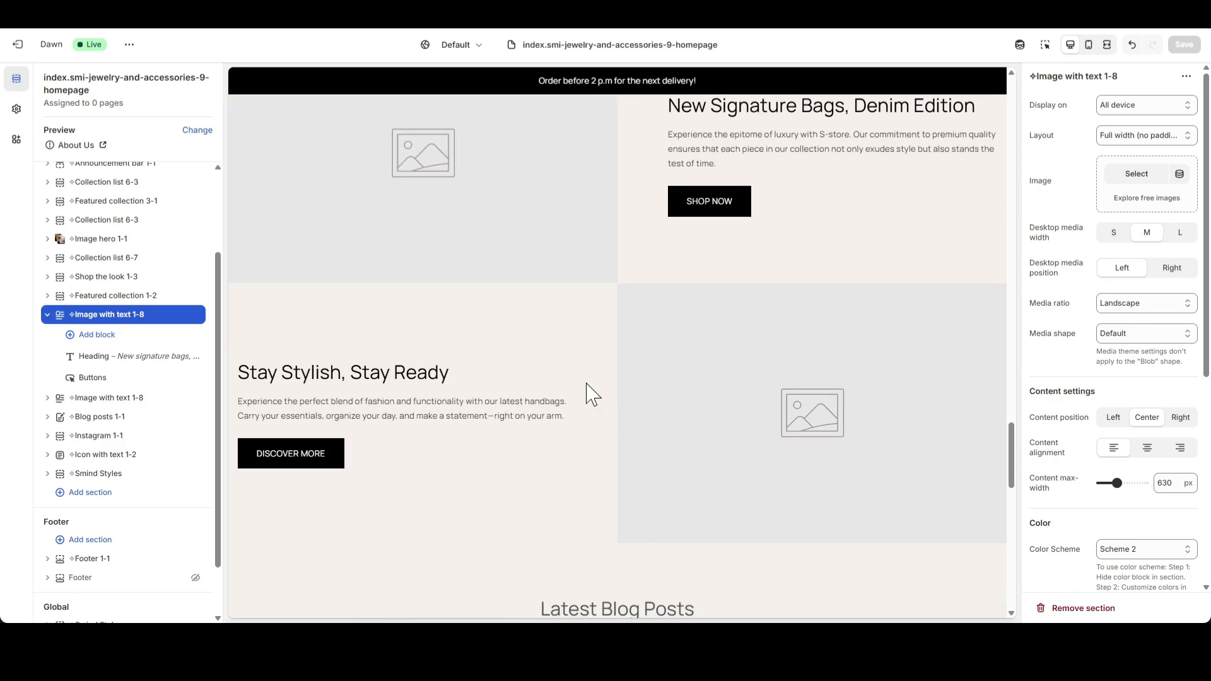
scroll(481, 284, up, 1)
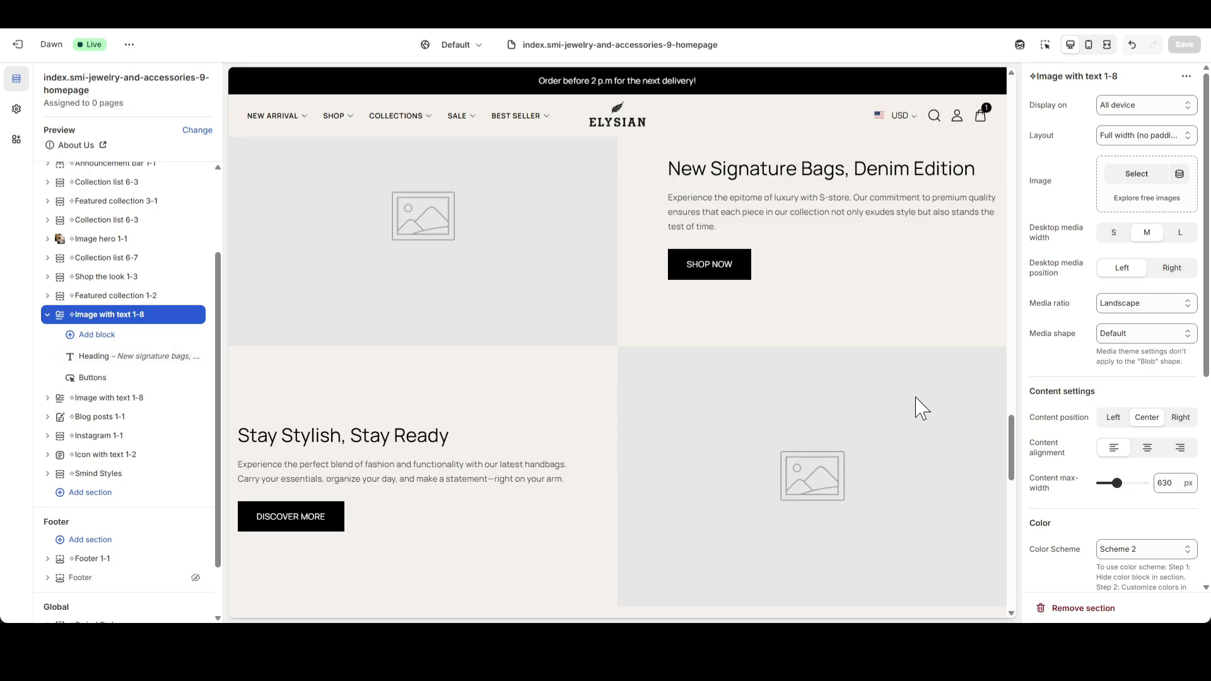
click(1136, 176)
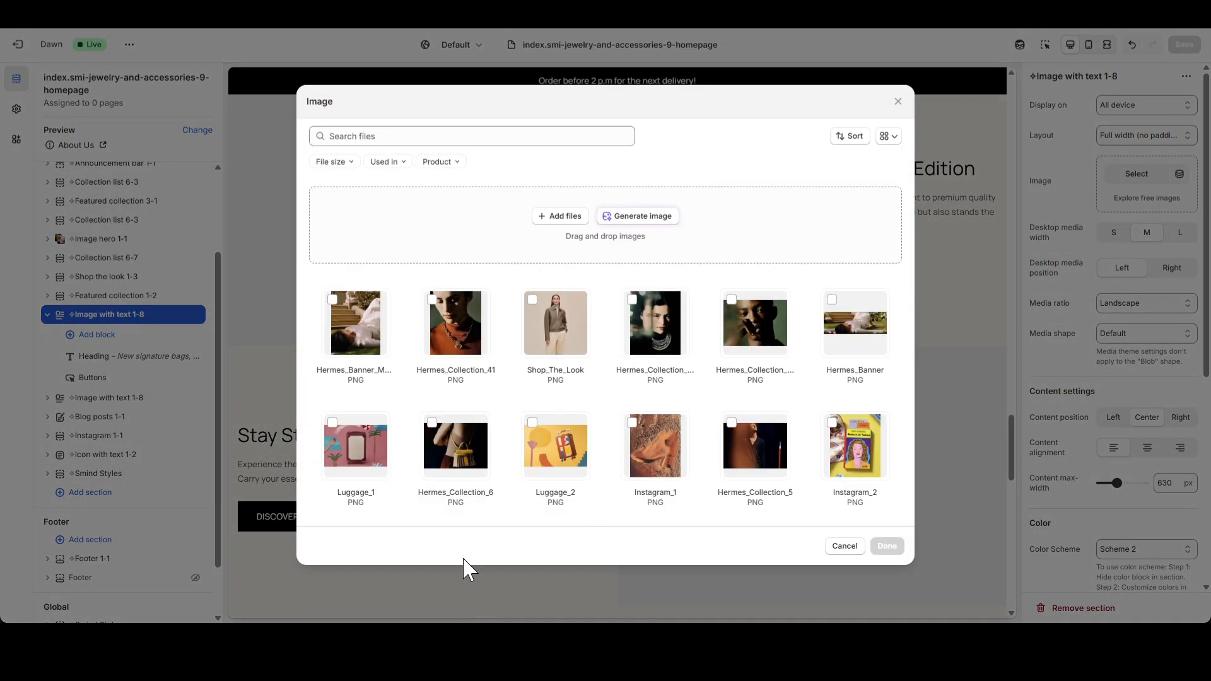
click(361, 449)
click(887, 546)
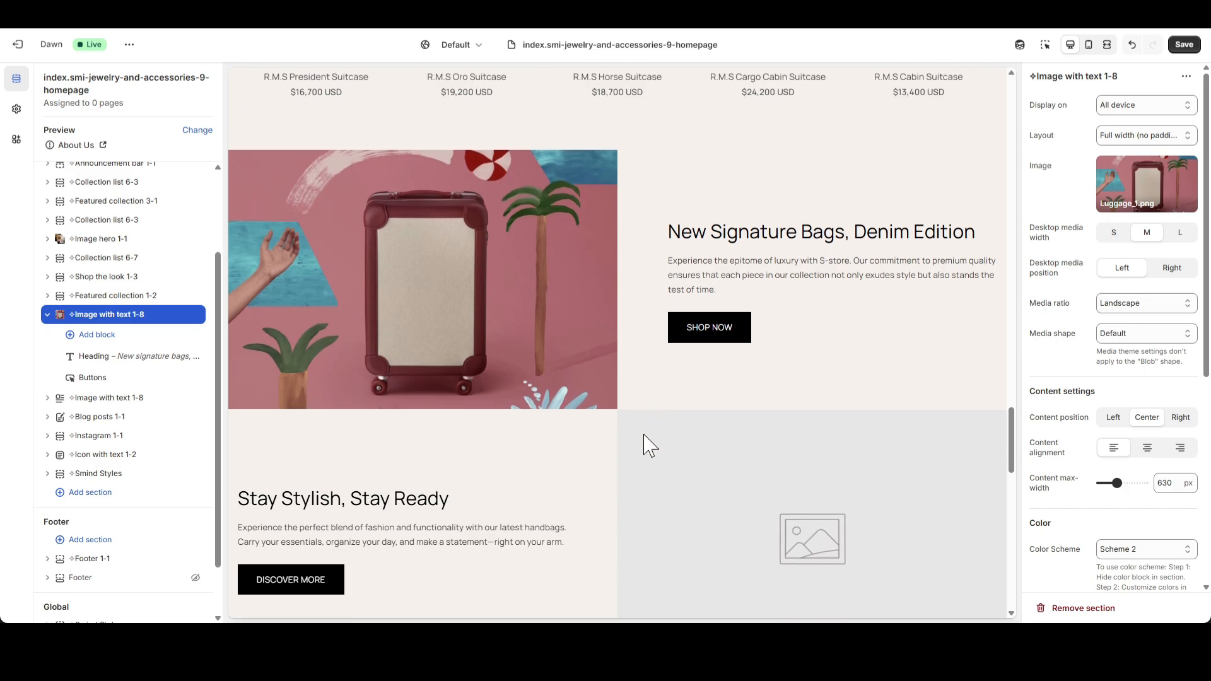
Replace the heading of the first Image with text 1-8 section with "Artful Escapes Await".
click(100, 355)
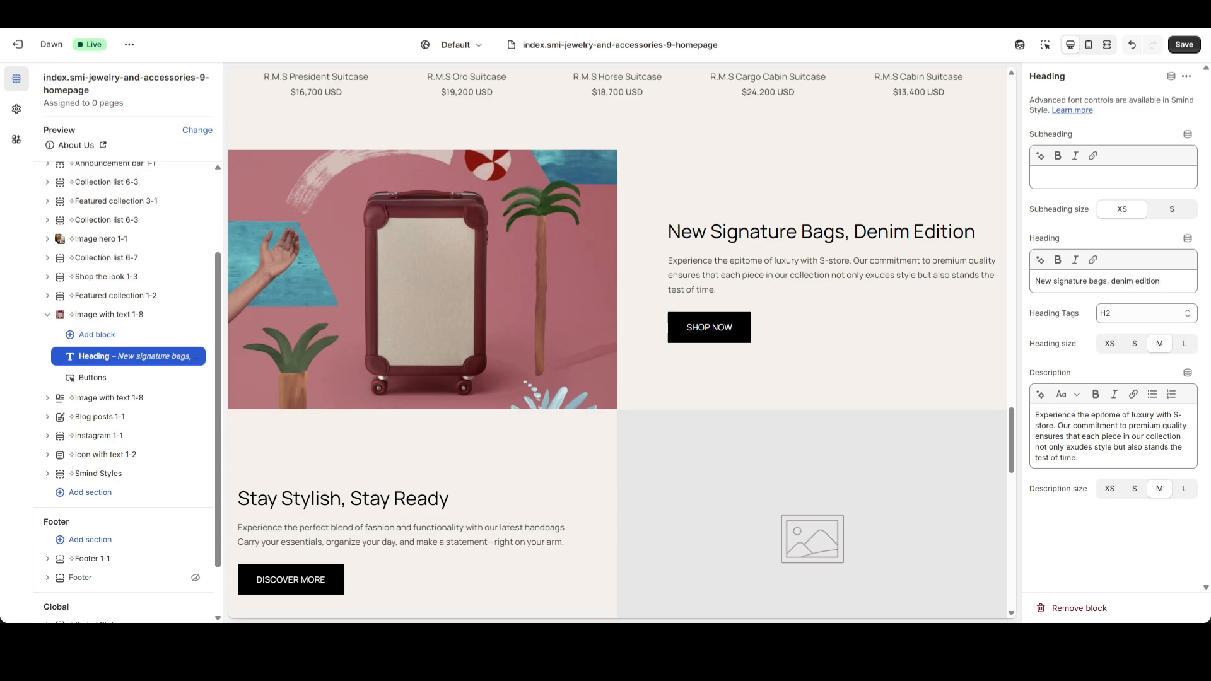
click(1105, 281)
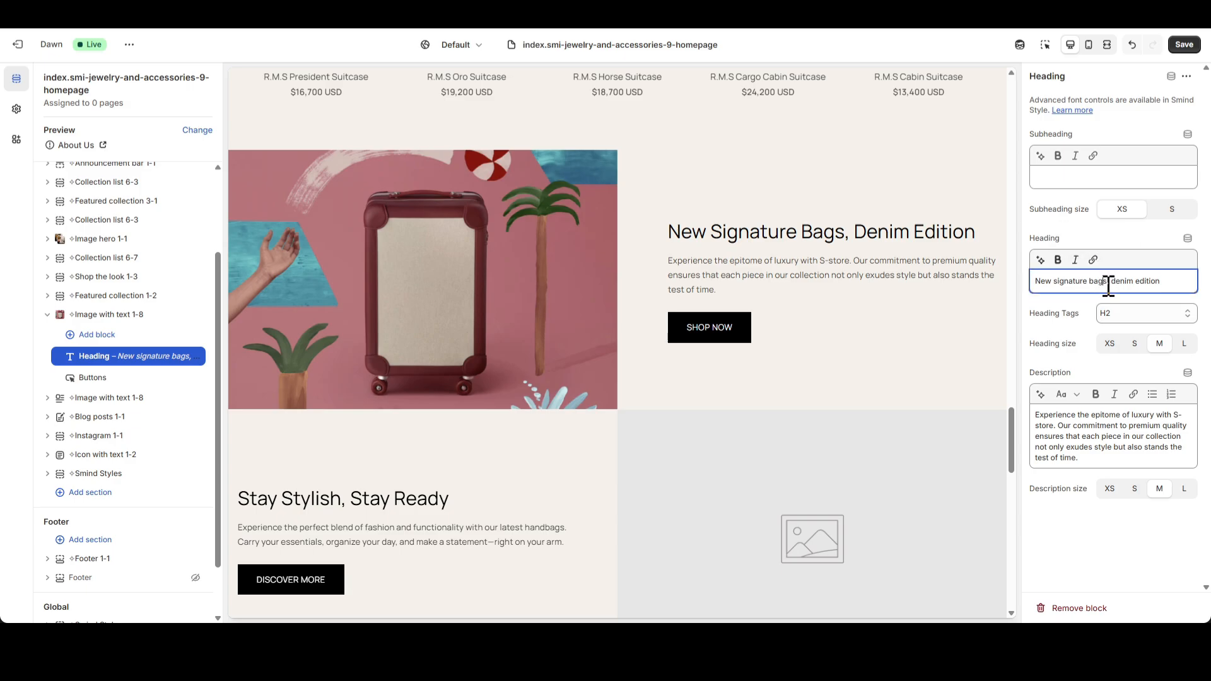
key(ctrl+a)
text(Artful Escapes Await)
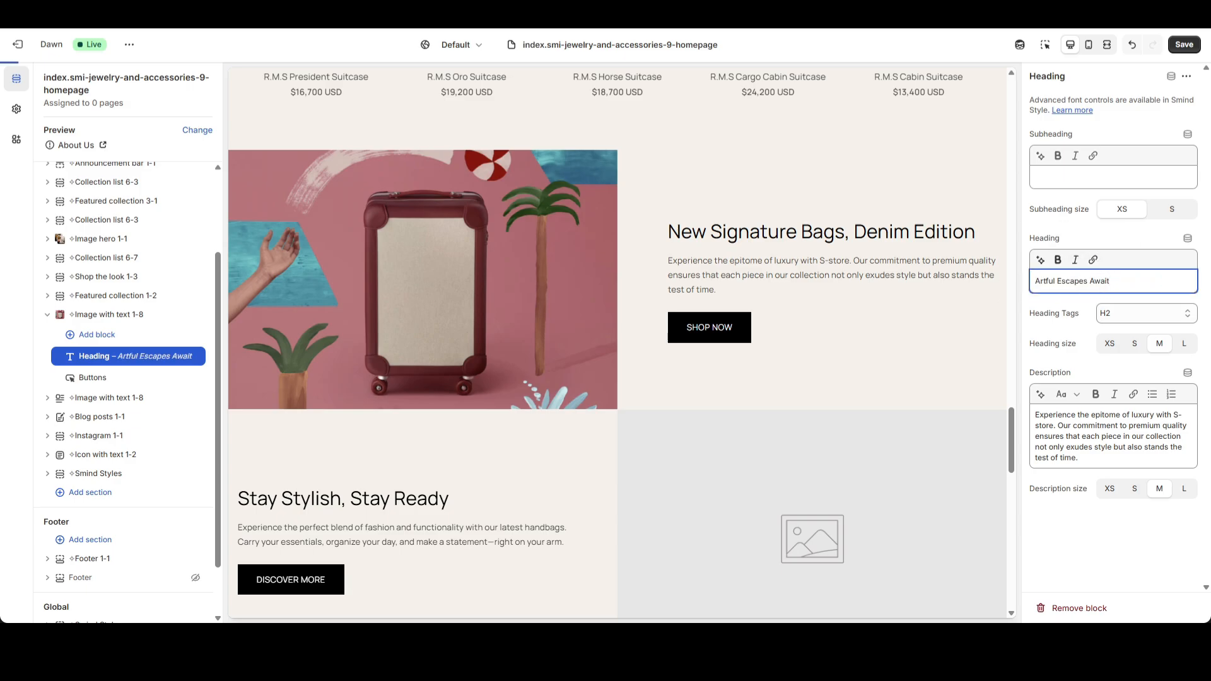
Change the block's description to "Make a bold statement on your next journey with our vibrant, retro-inspired carry-on. Shop the limited-edition collection and travel in unique style.".
click(1061, 416)
key(ctrl+a)
text(Make a bold statement on your next journey with our vibrant, retro-inspired carry-on. Shop the limited-edition collection and travel in unique style.)
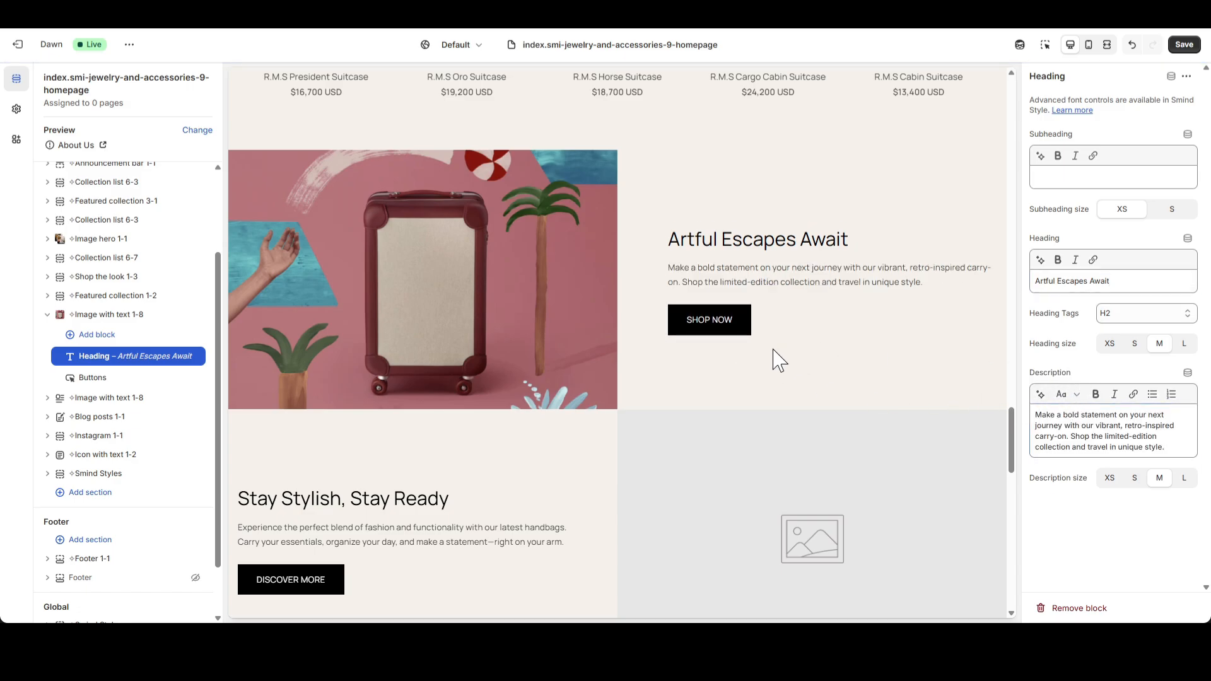
Set the Shop now button's style to Text and its link to "#" in the first Image with text 1-8 section.
click(101, 378)
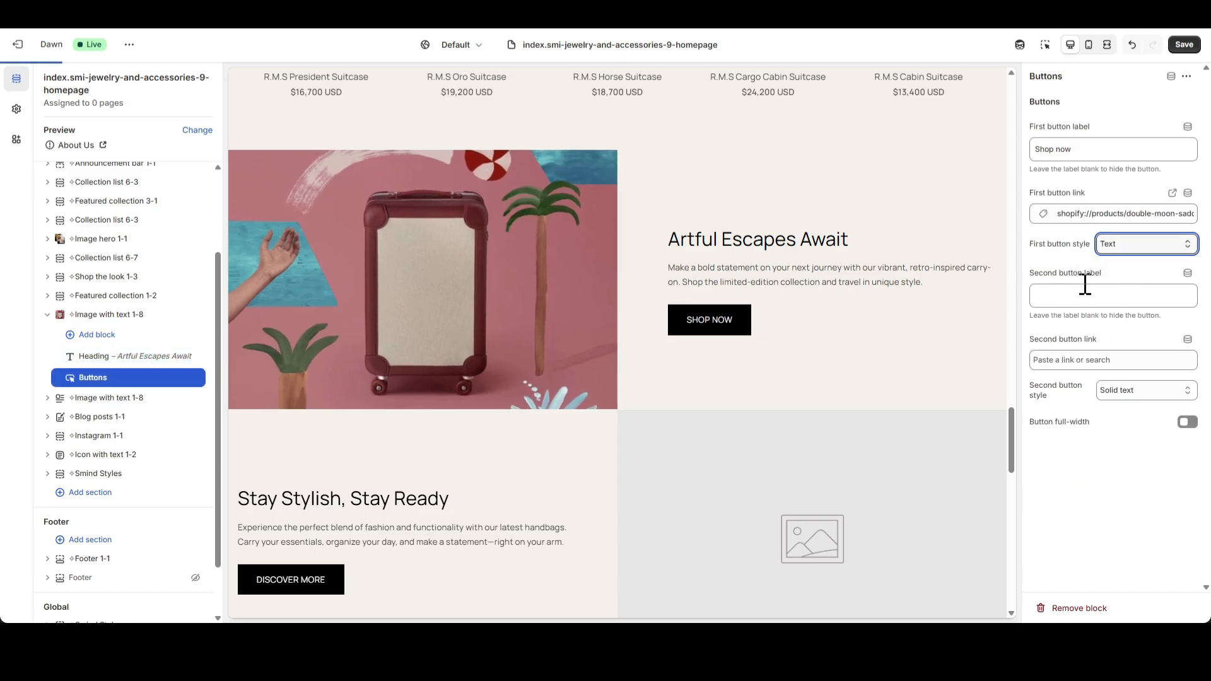
click(1184, 215)
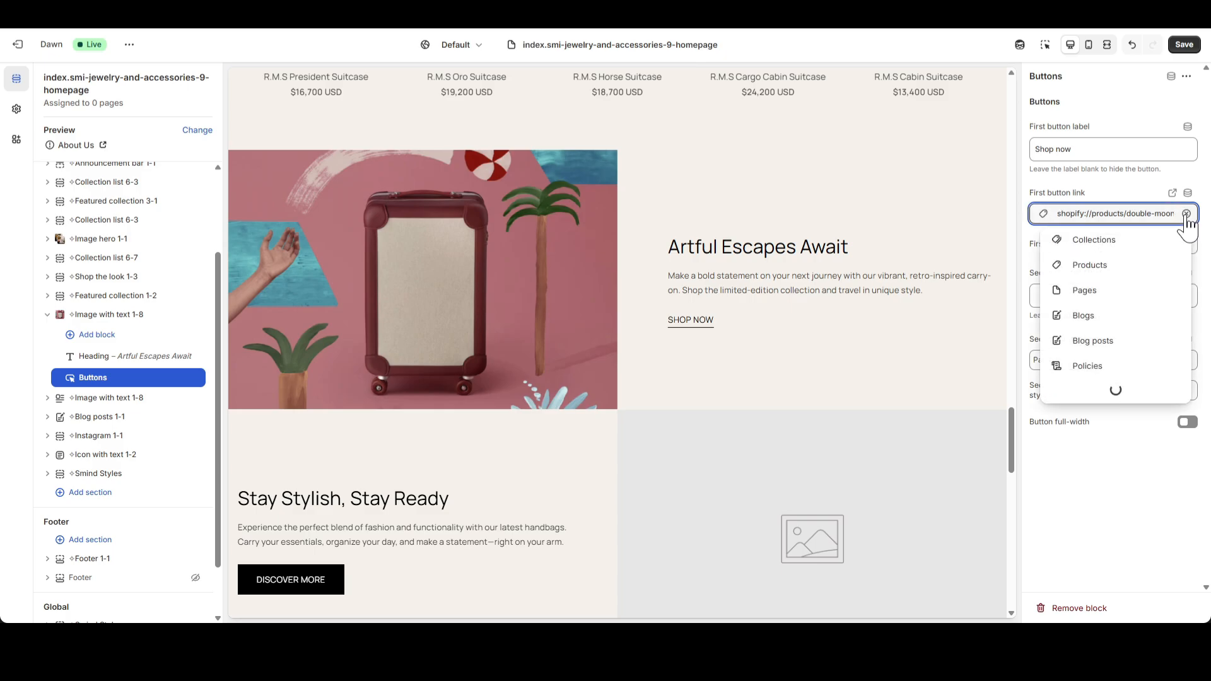
click(1186, 215)
text(#)
click(1104, 240)
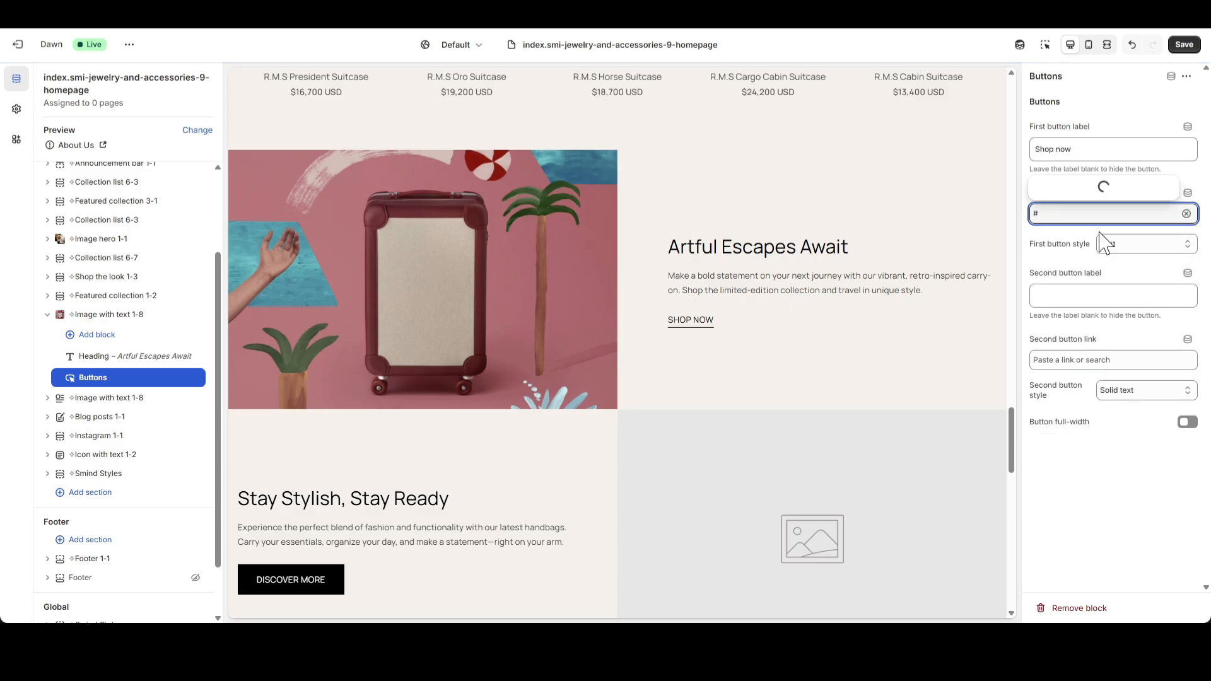
click(1080, 168)
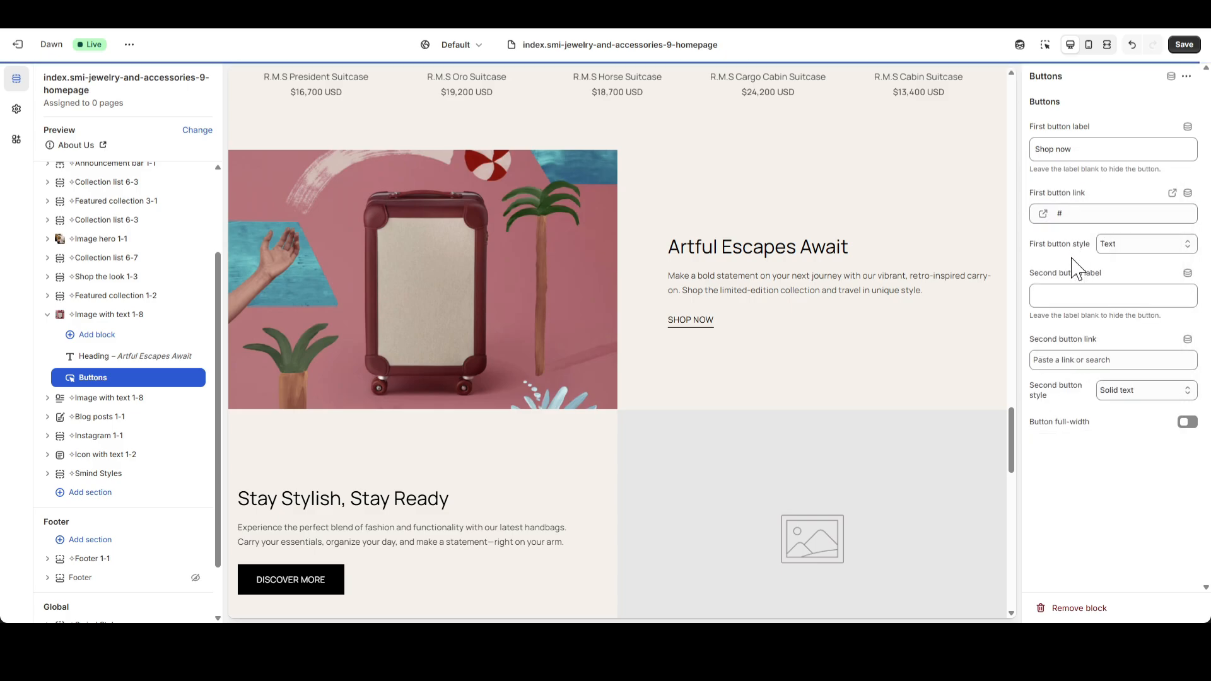
Use Luggage_2 as the image of the second Image with text 1-8 section.
click(47, 315)
click(95, 334)
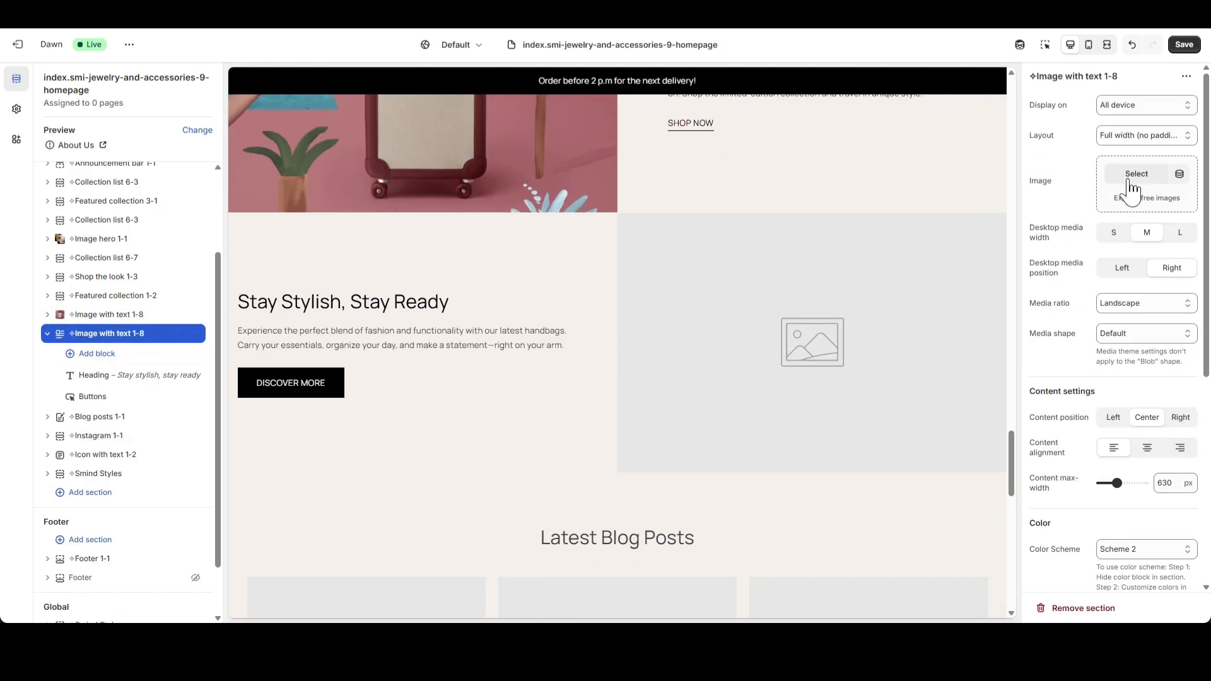
click(1130, 179)
click(567, 435)
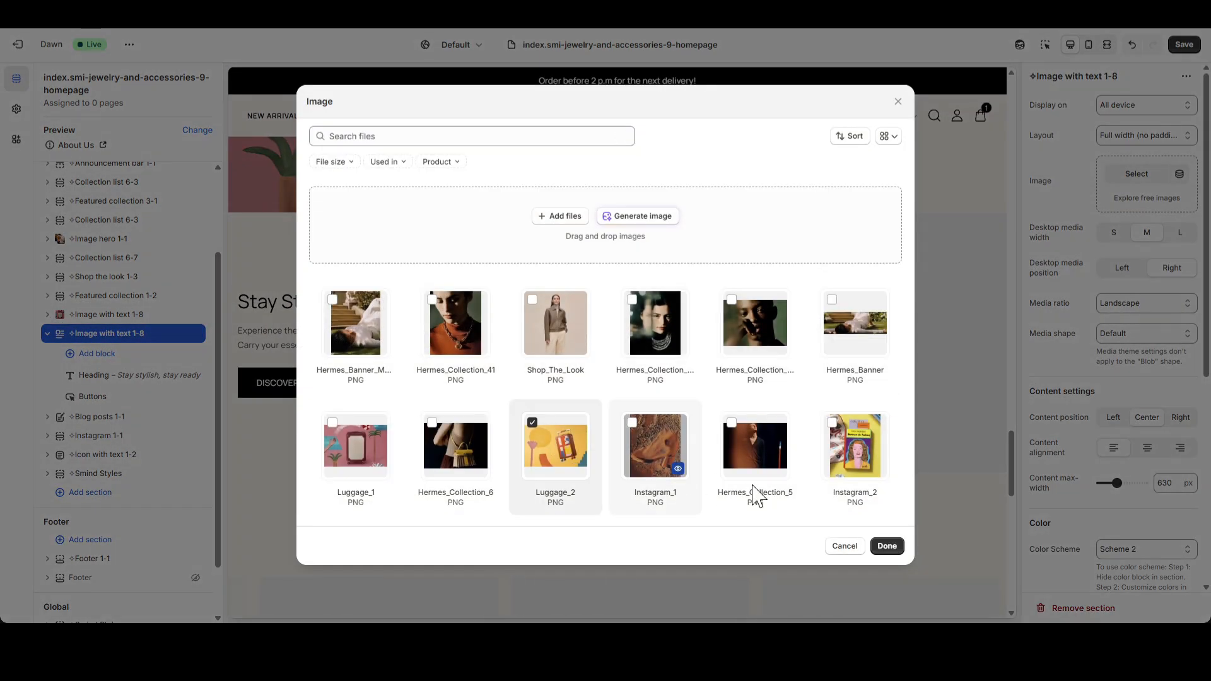
click(887, 546)
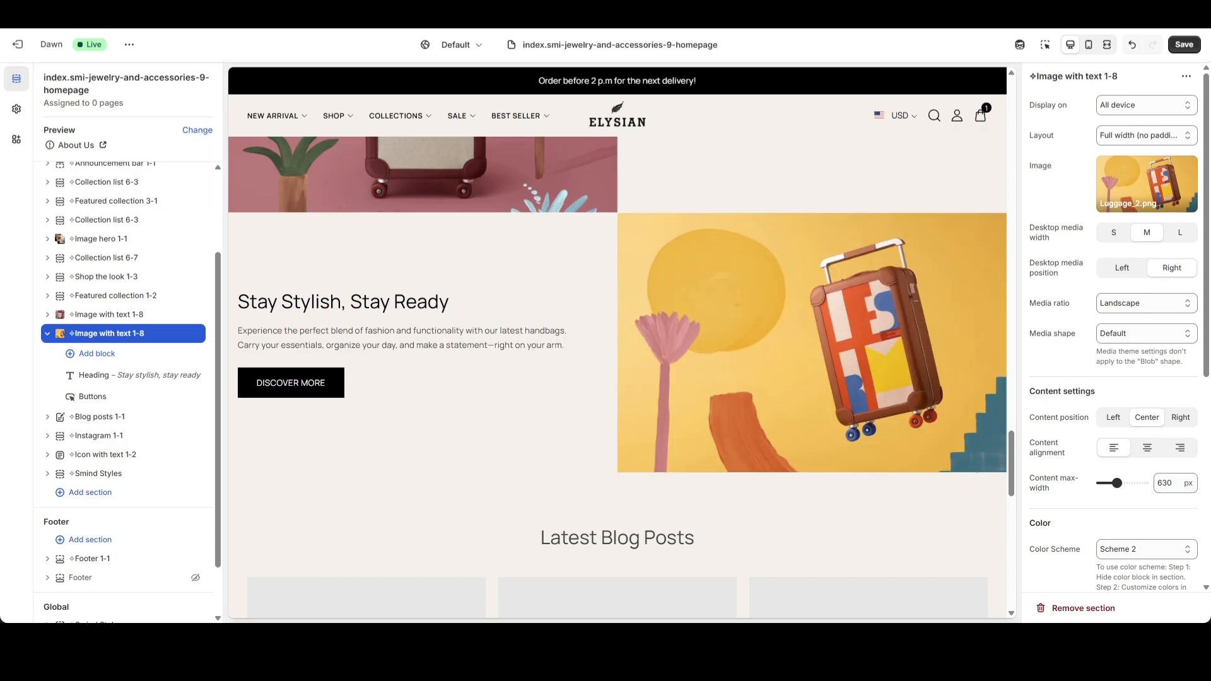
Replace the heading of the second Image with text 1-8 section with "Timeless Travel Elegance".
click(126, 379)
triple_click(1106, 281)
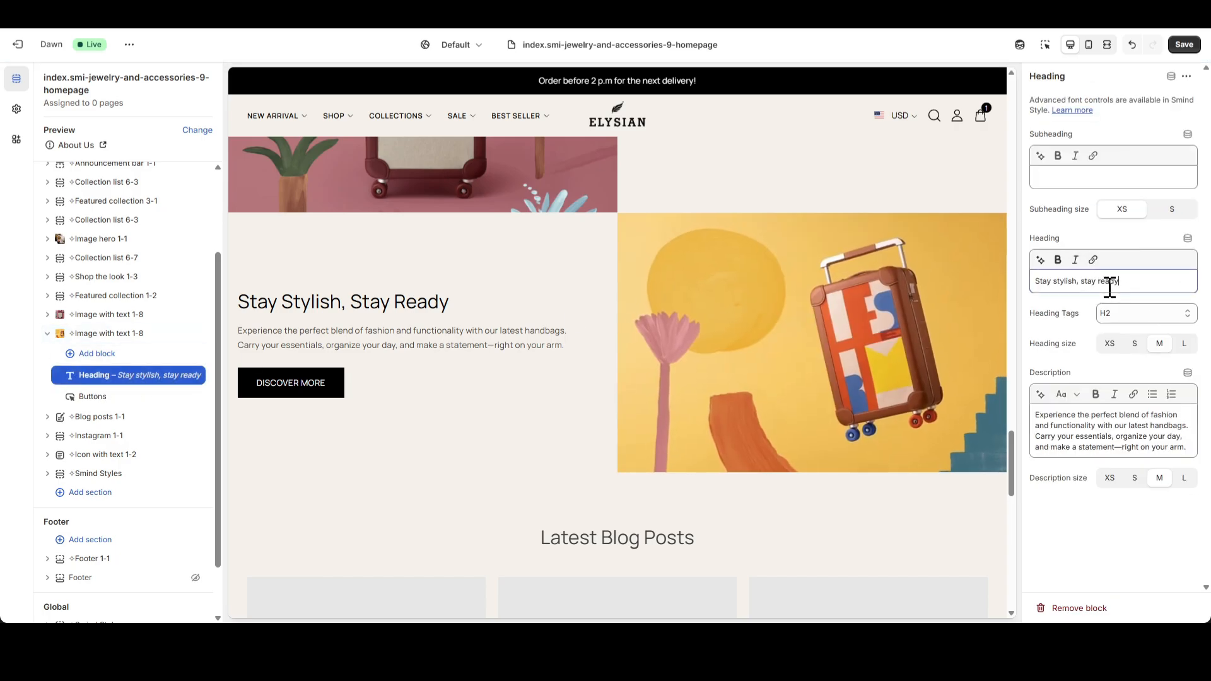
text(Timeless Travel Elegance)
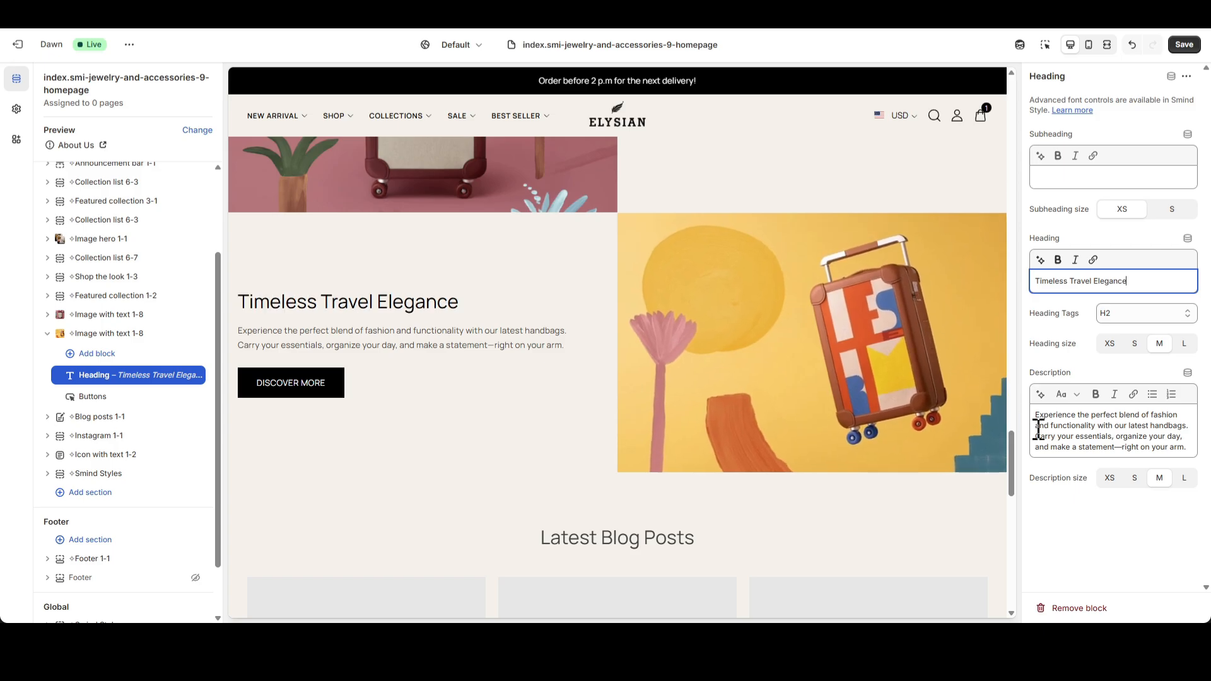
Change the block's description to "Discover our sophisticated, classic luggage designed for the discerning traveler. Elevate your getaway with a touch of luxury and timeless design.".
triple_click(1073, 435)
text(Discover our sophisticated, classic luggage designed for the discerning traveler. Elevate your getaway with a touch of luxury and timeless design.)
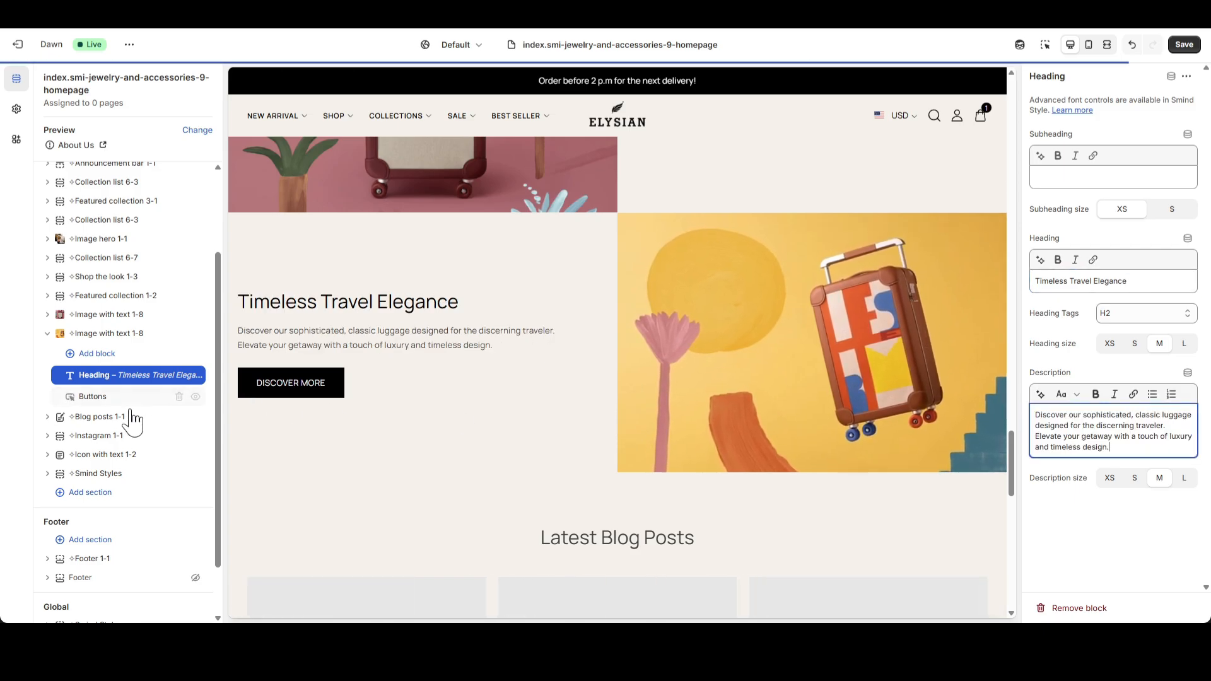
Set the Discover more button's style to Text and its link to "#" in the second Image with text 1-8 section.
click(94, 397)
click(1127, 249)
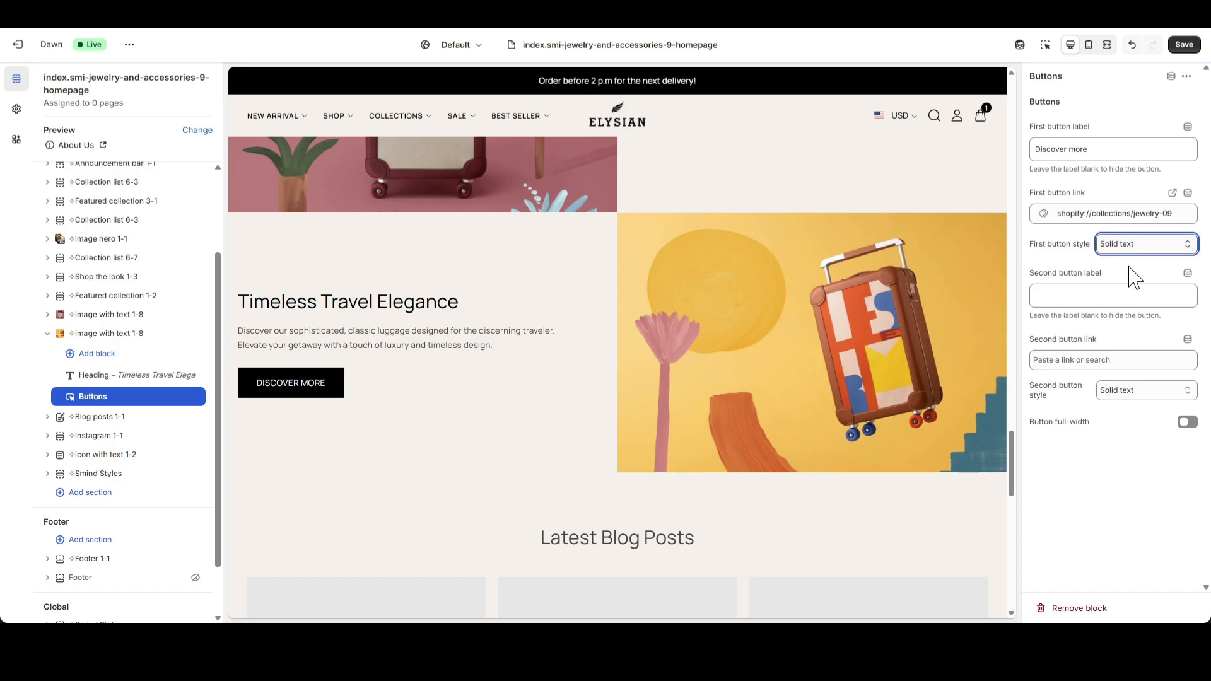
click(1186, 214)
text(#)
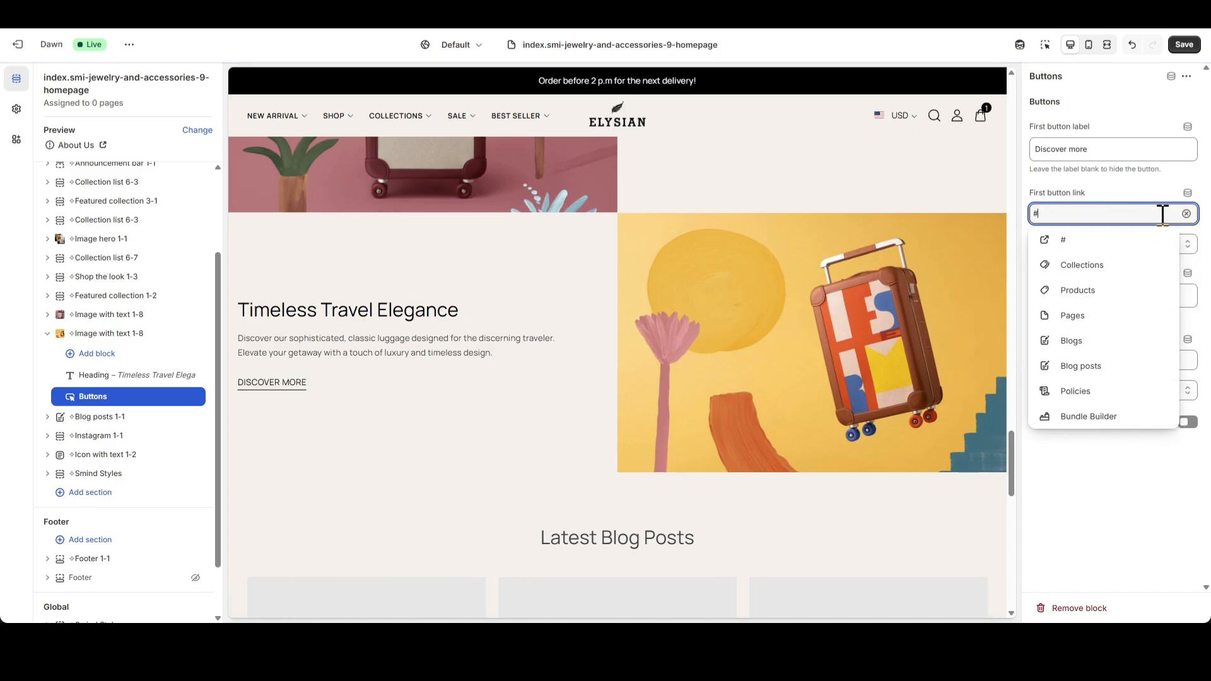
click(1102, 175)
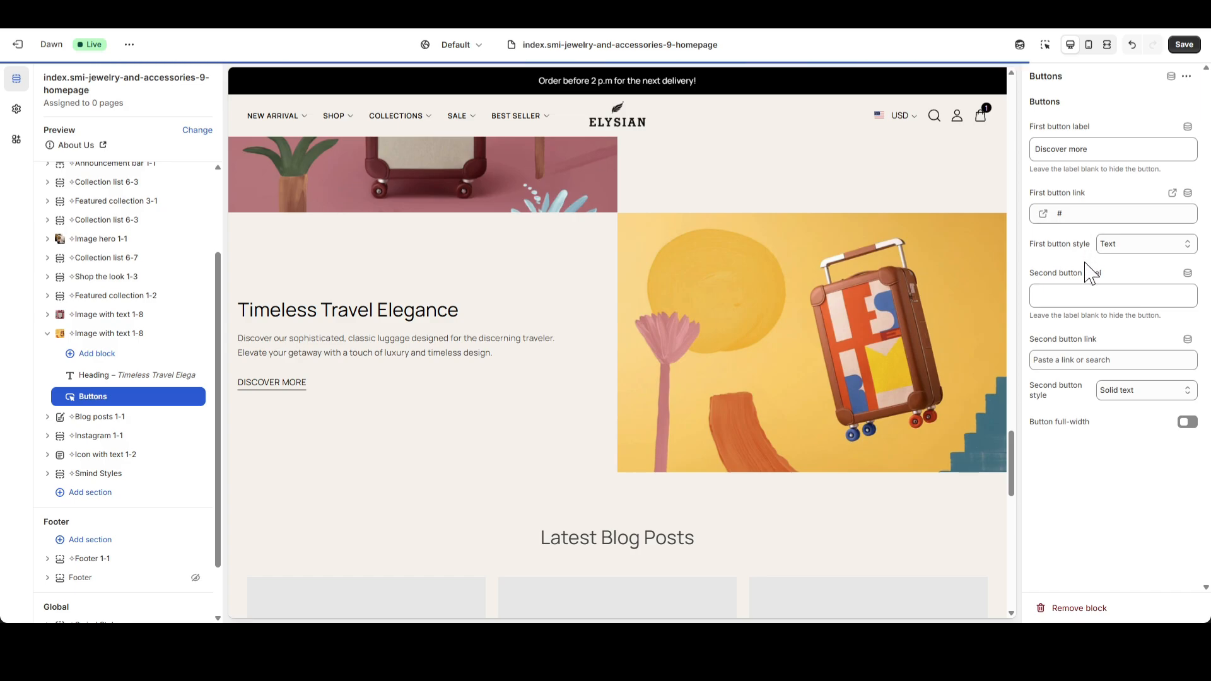
Return to the second Image with text 1-8 section's settings, save the template, and collapse the section's blocks.
click(120, 334)
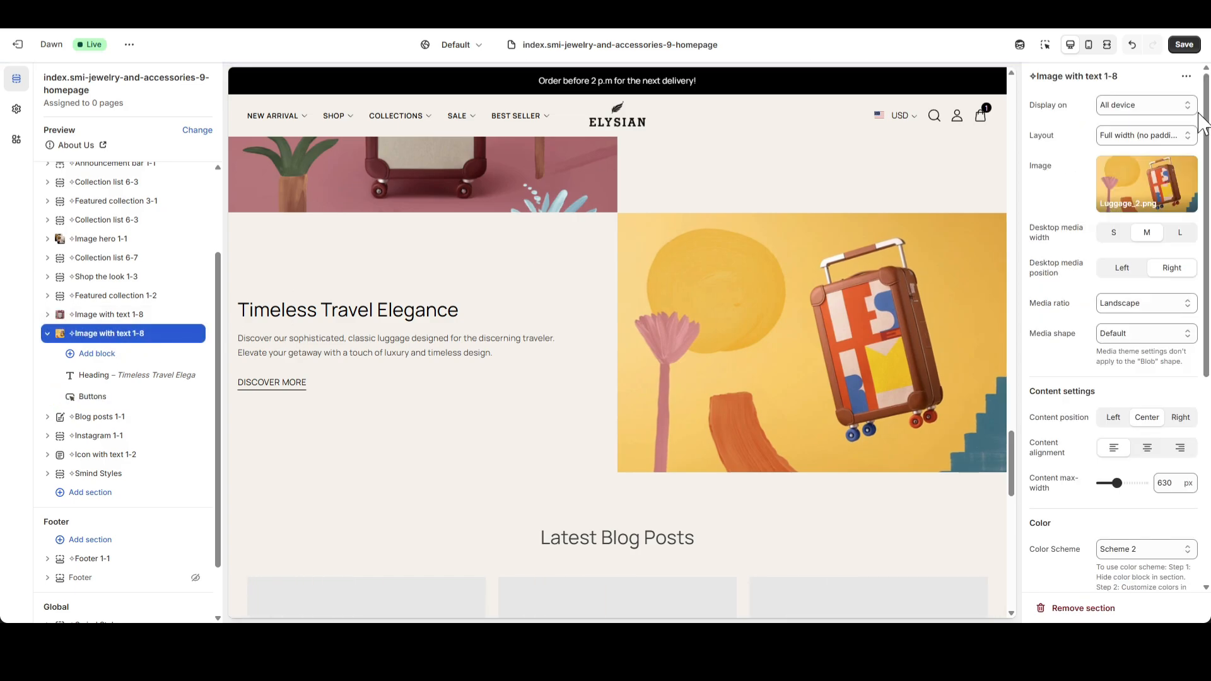
click(1183, 46)
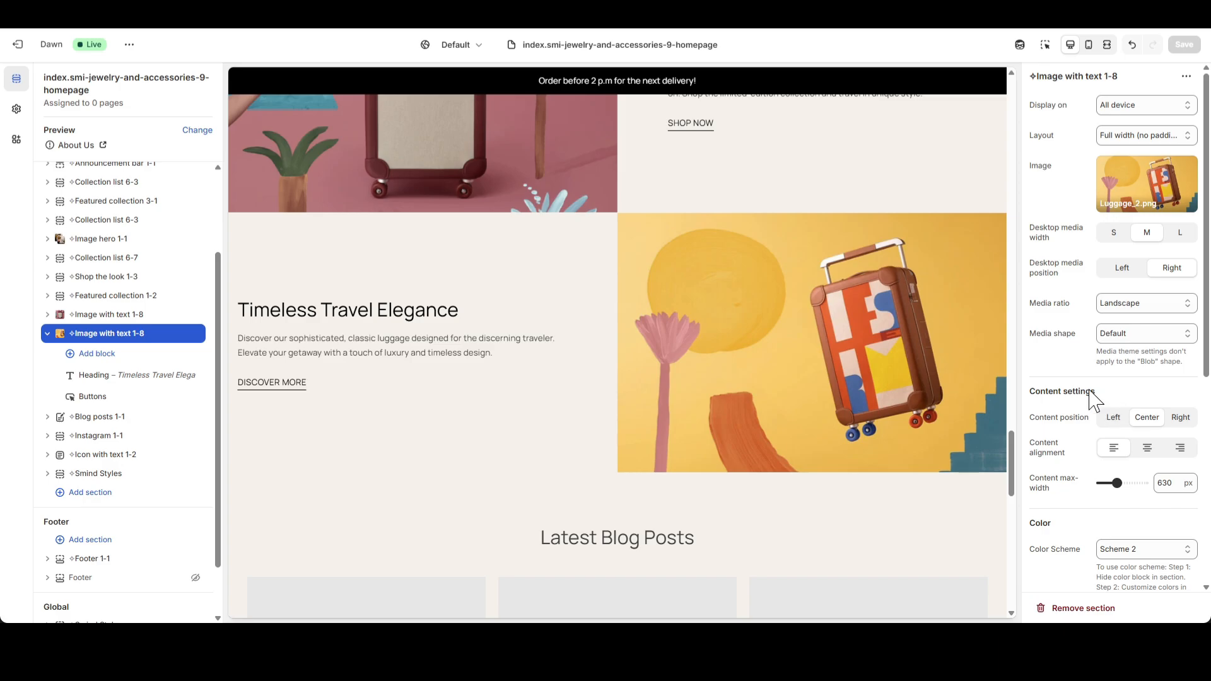
click(48, 333)
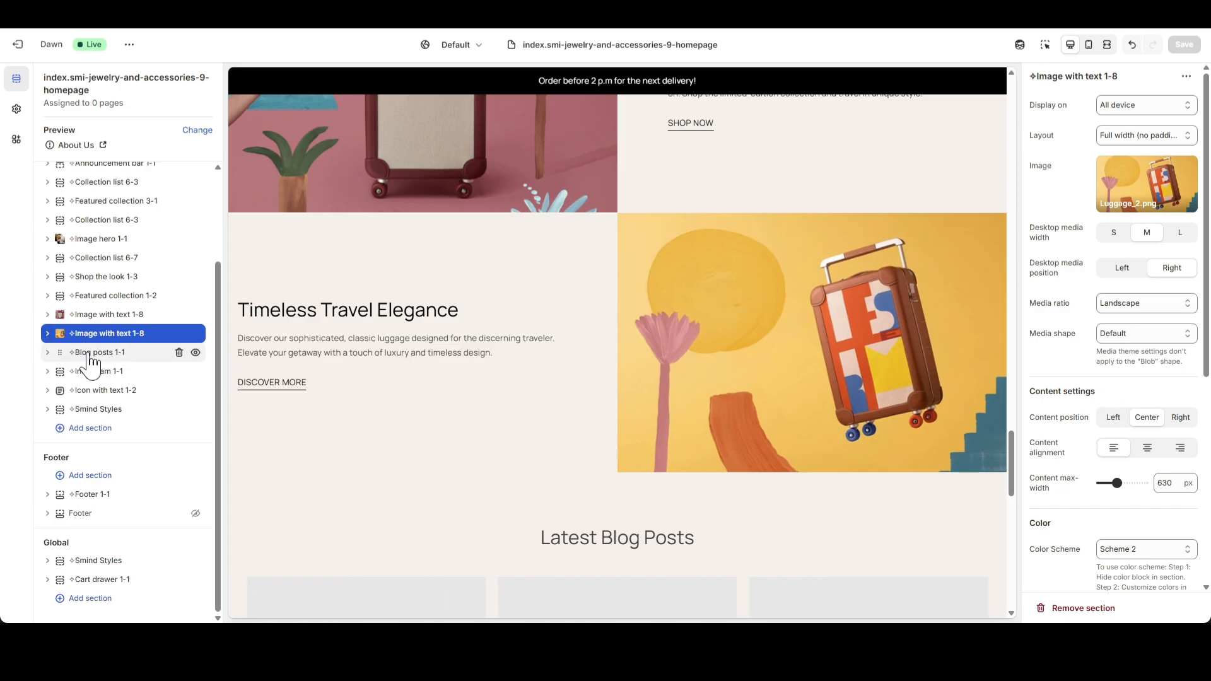
Select the Handcrafted blog as the source for the Blog posts 1-1 section.
click(94, 352)
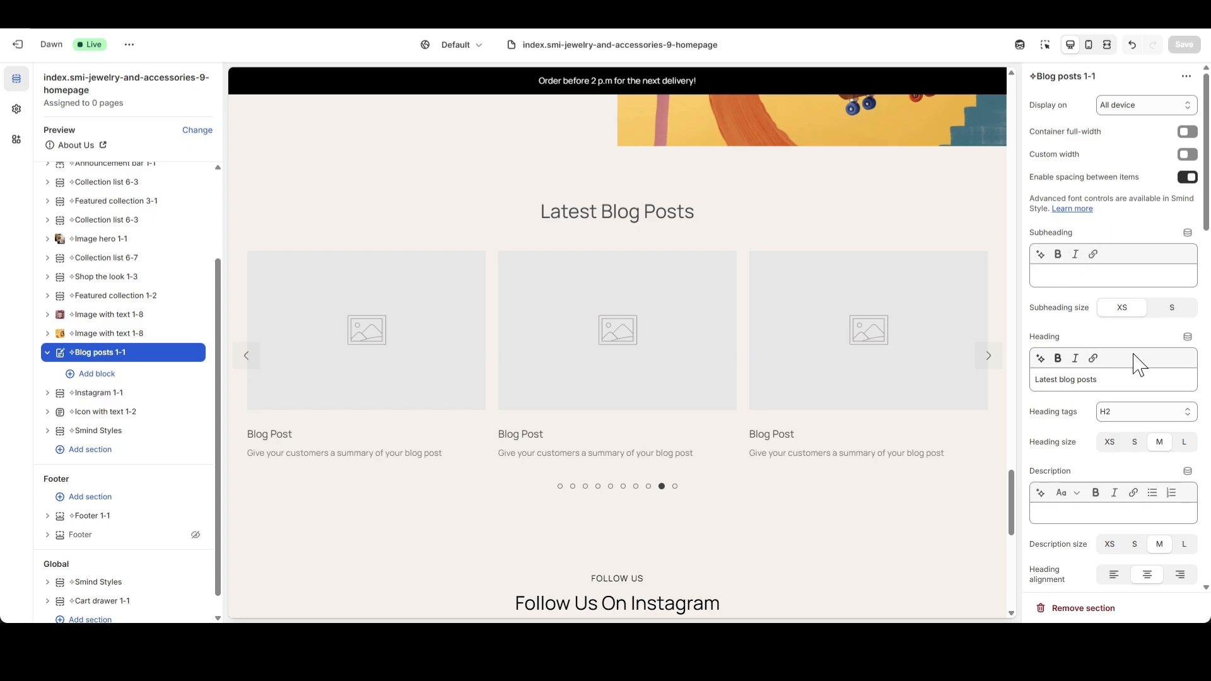
scroll(1138, 364, down, 4)
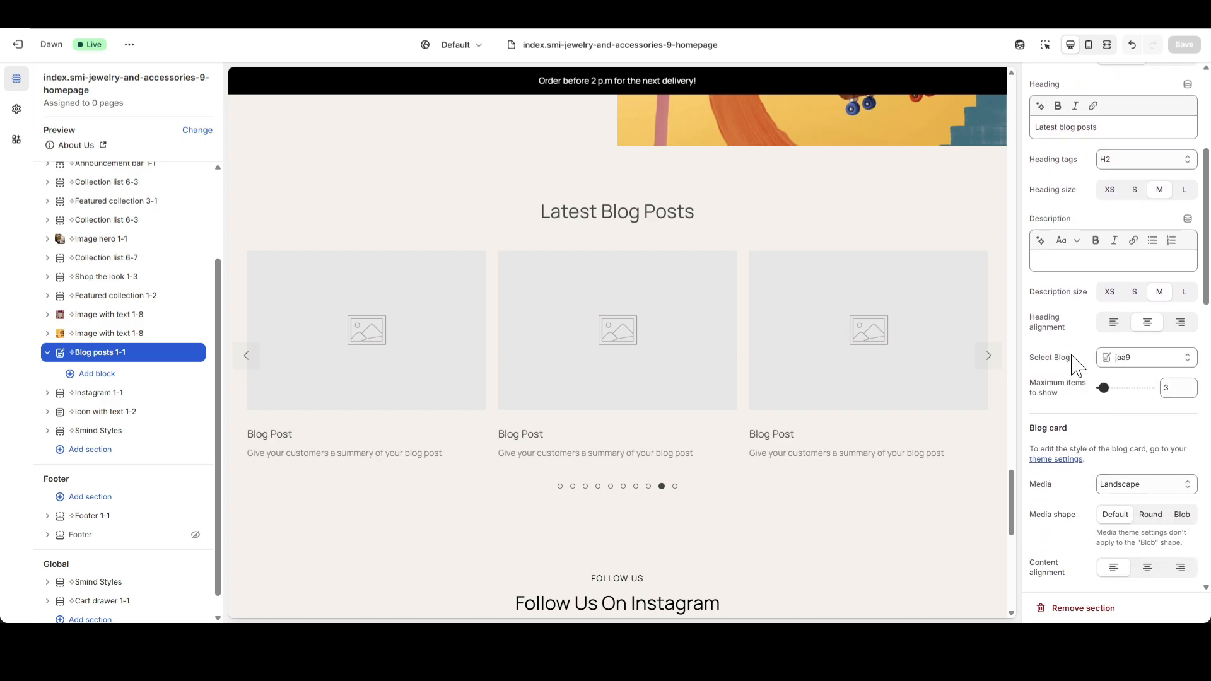
click(1181, 358)
click(1105, 384)
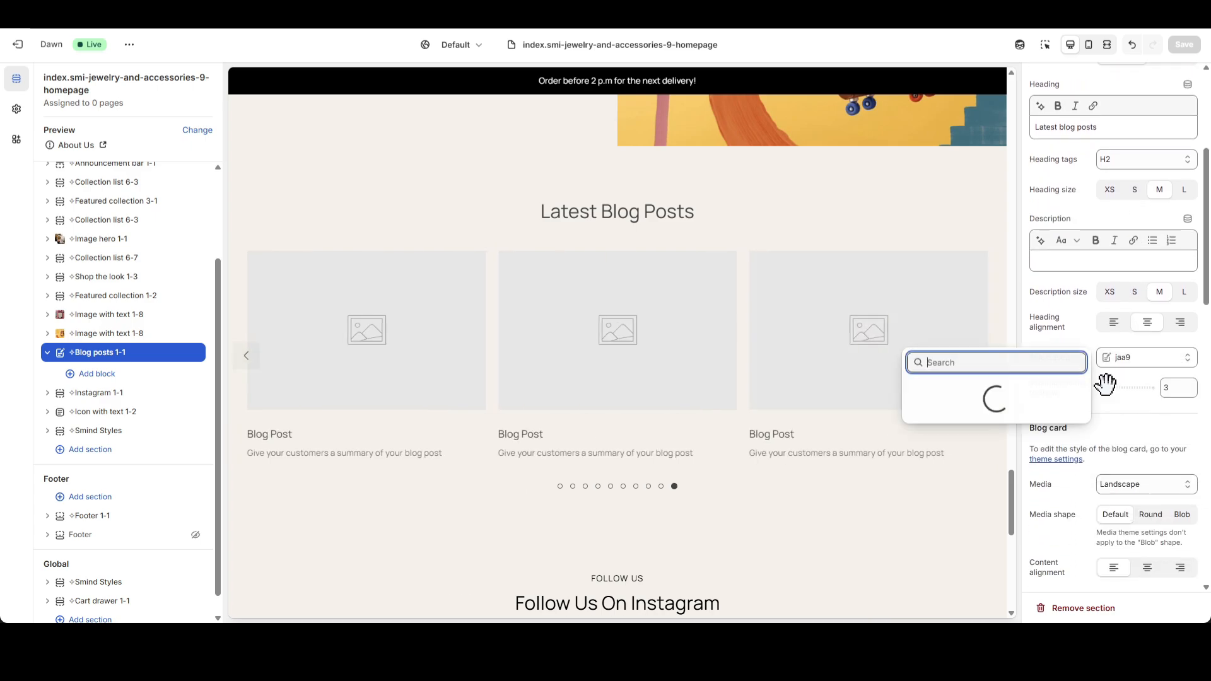
click(1012, 391)
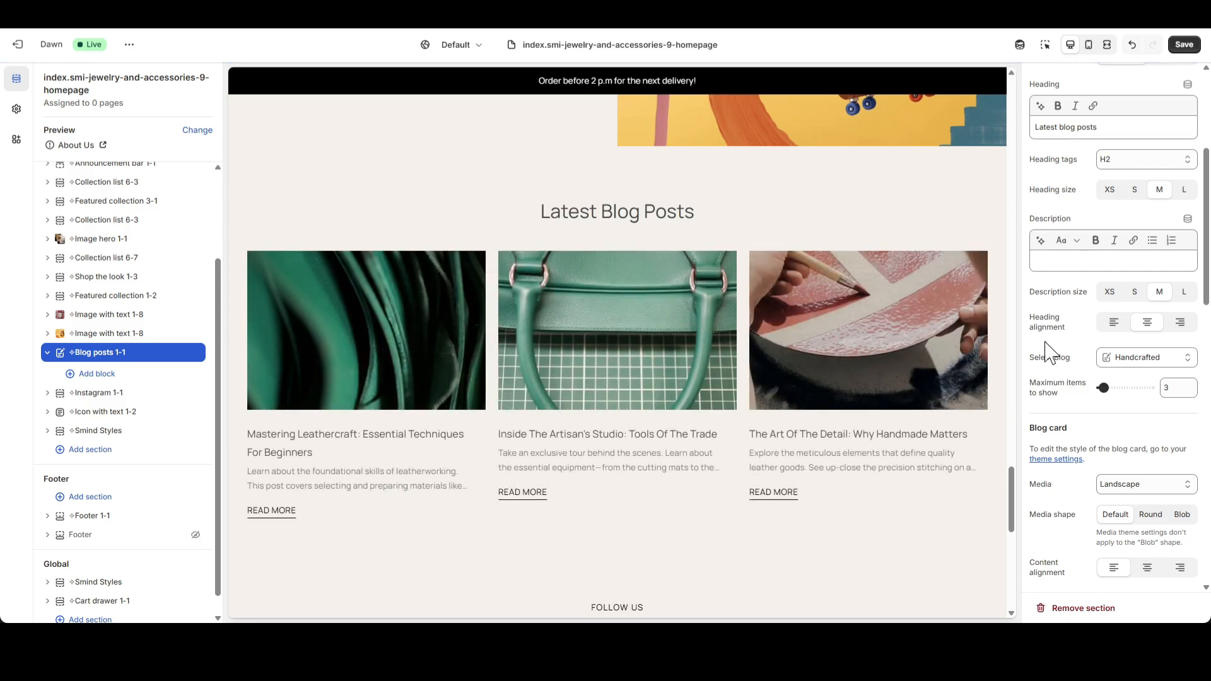
Preview the page on mobile and check the Latest blog posts carousel and its spacing from the section above.
click(1088, 44)
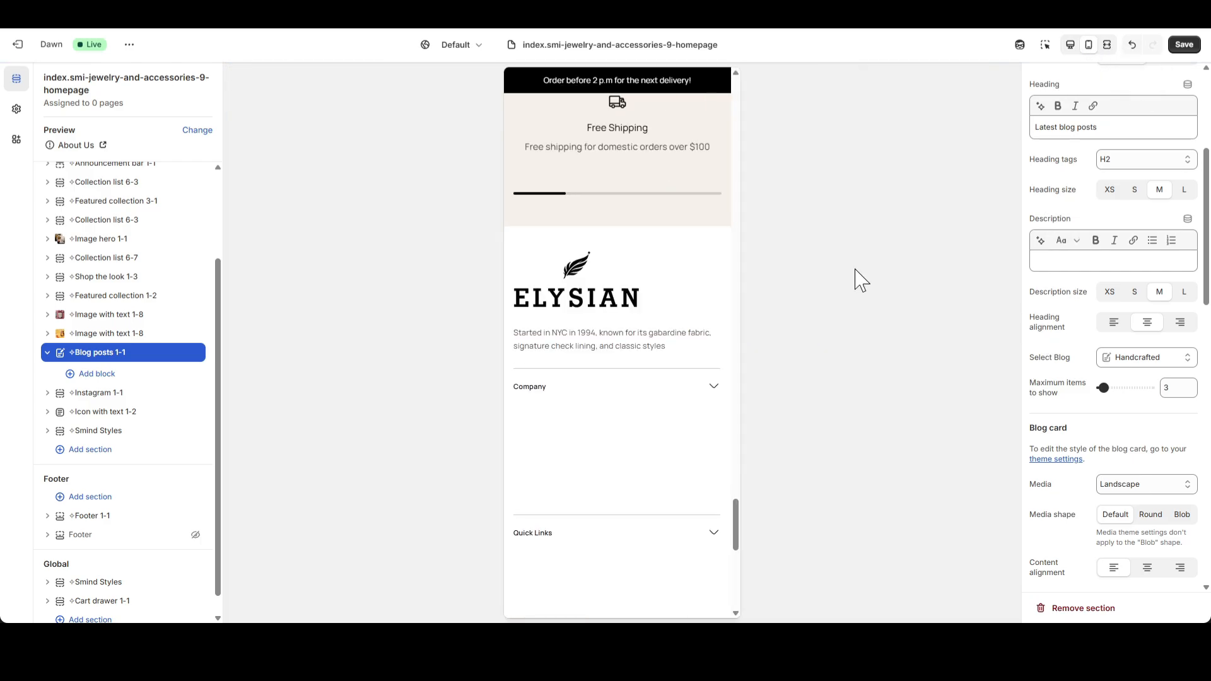
scroll(697, 316, up, 10)
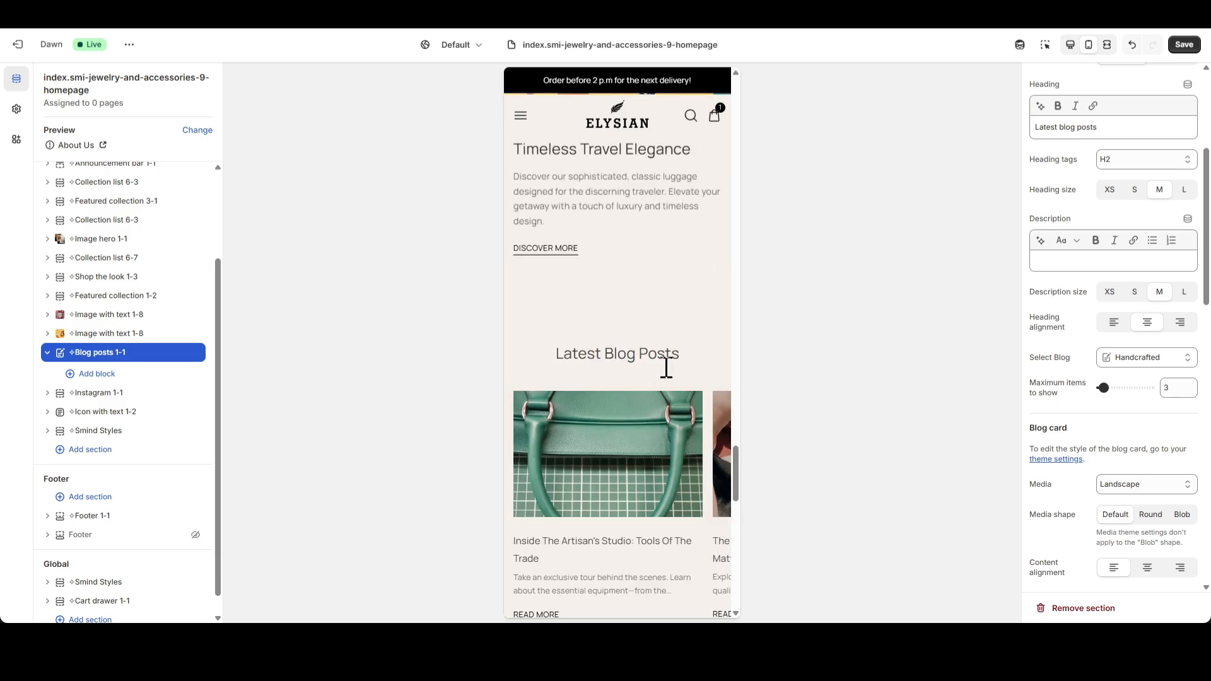
scroll(666, 368, down, 2)
drag(659, 352, 714, 346)
drag(609, 346, 708, 342)
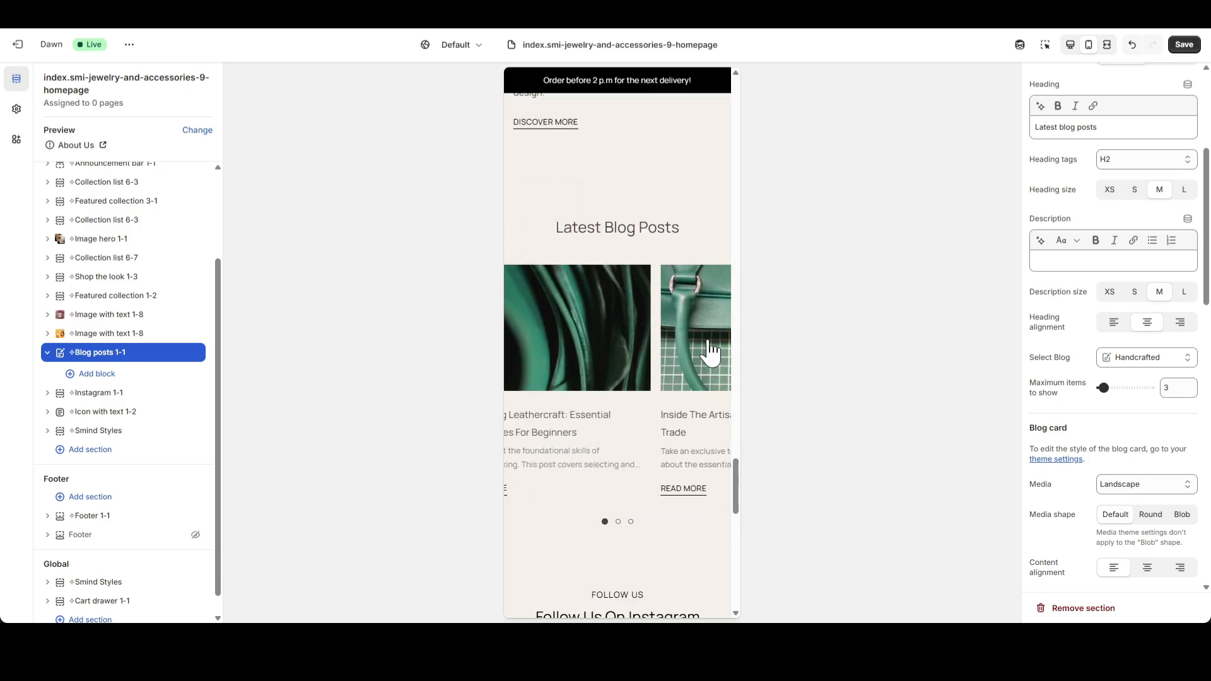
scroll(657, 352, up, 3)
scroll(672, 376, up, 2)
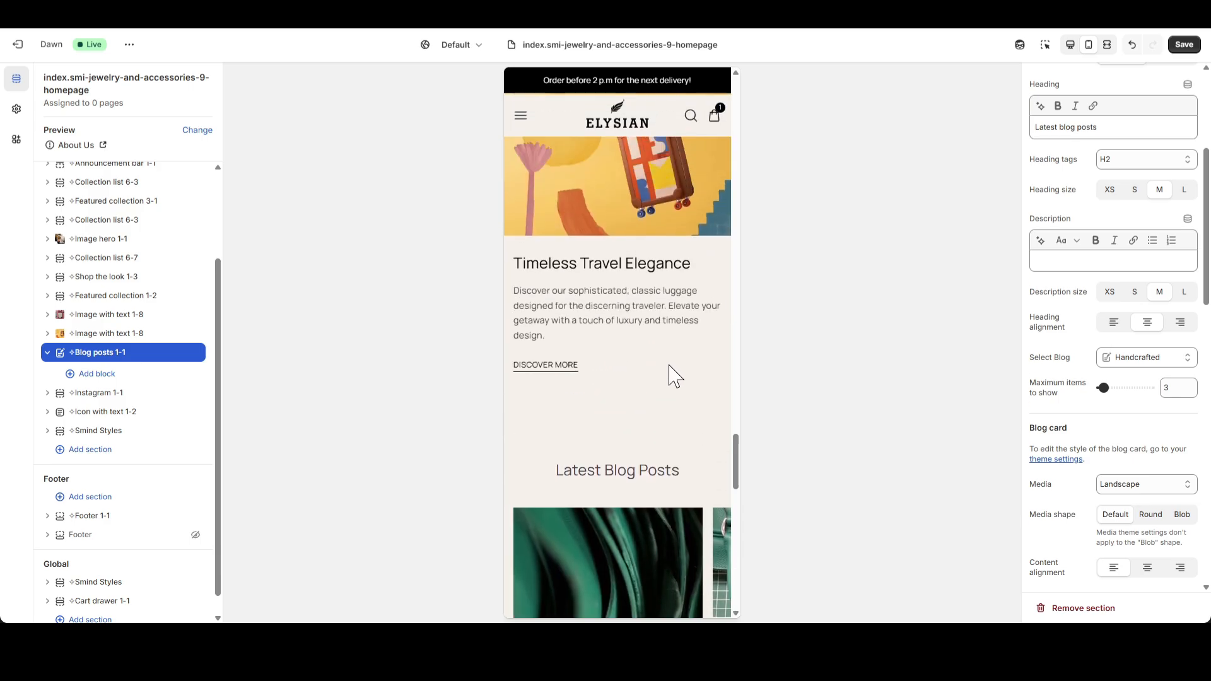
scroll(643, 373, down, 3)
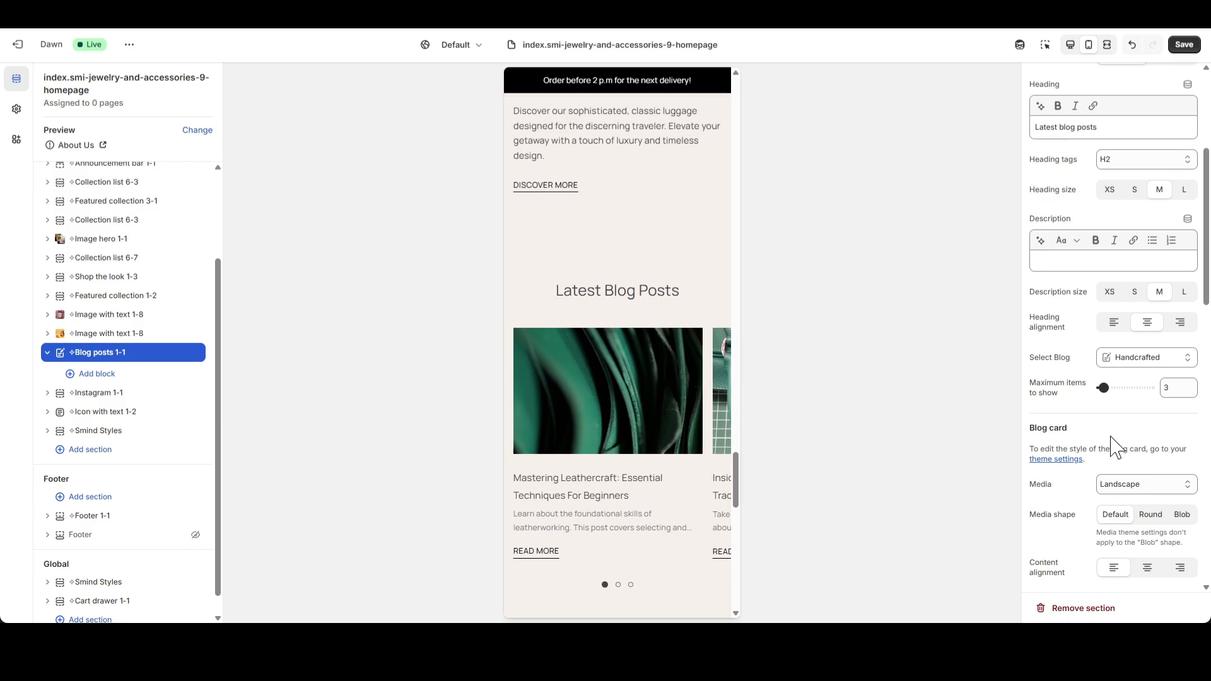
Set the Blog posts 1-1 section's top and bottom padding to 50 px on desktop and 30 px on mobile.
scroll(1116, 442, down, 15)
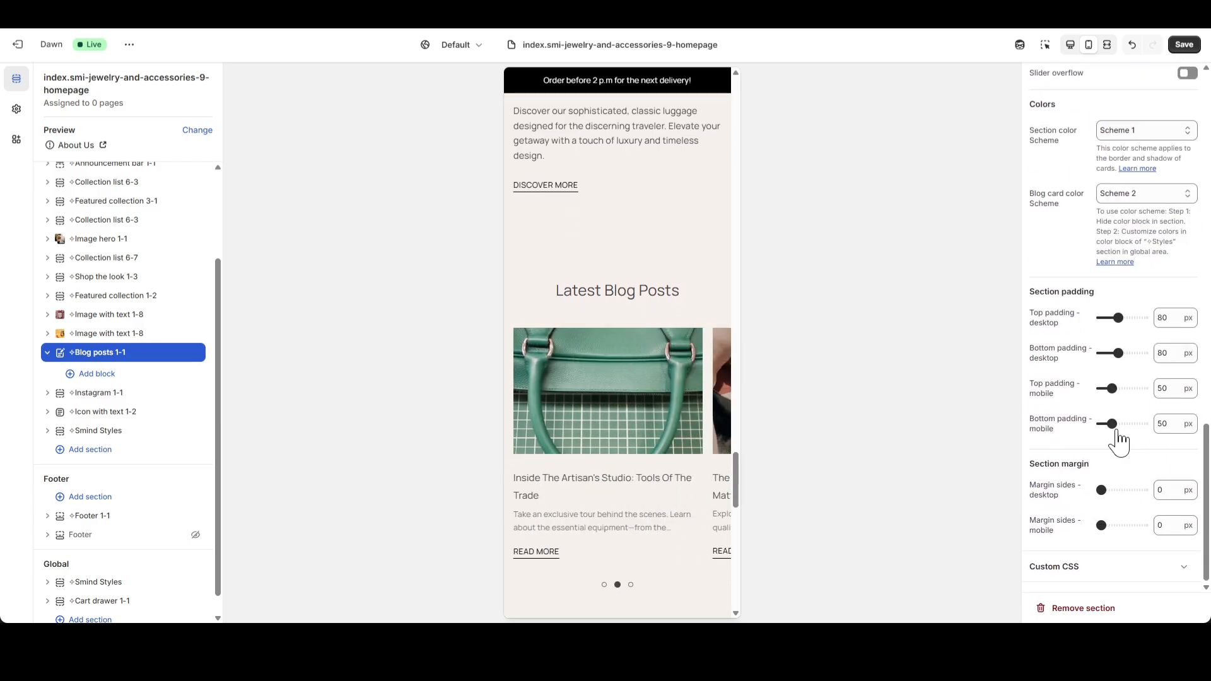
click(1164, 319)
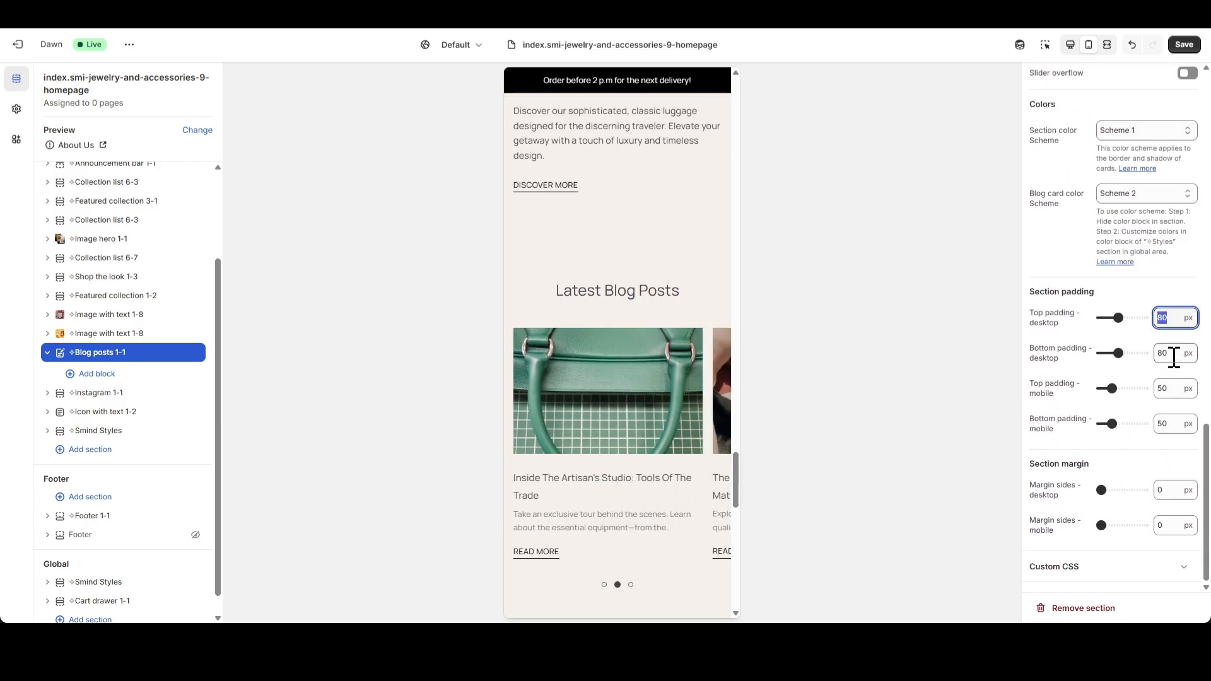
text(50)
click(1158, 354)
text(50)
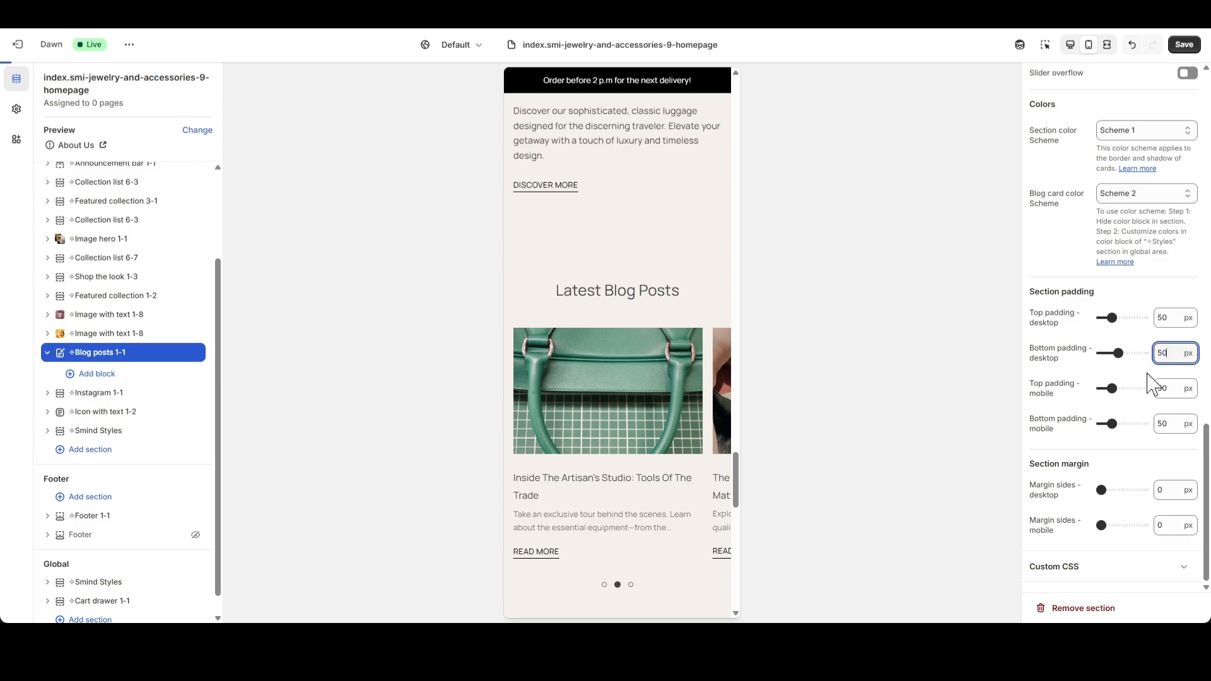
key(Tab)
text(30)
key(Tab)
text(30)
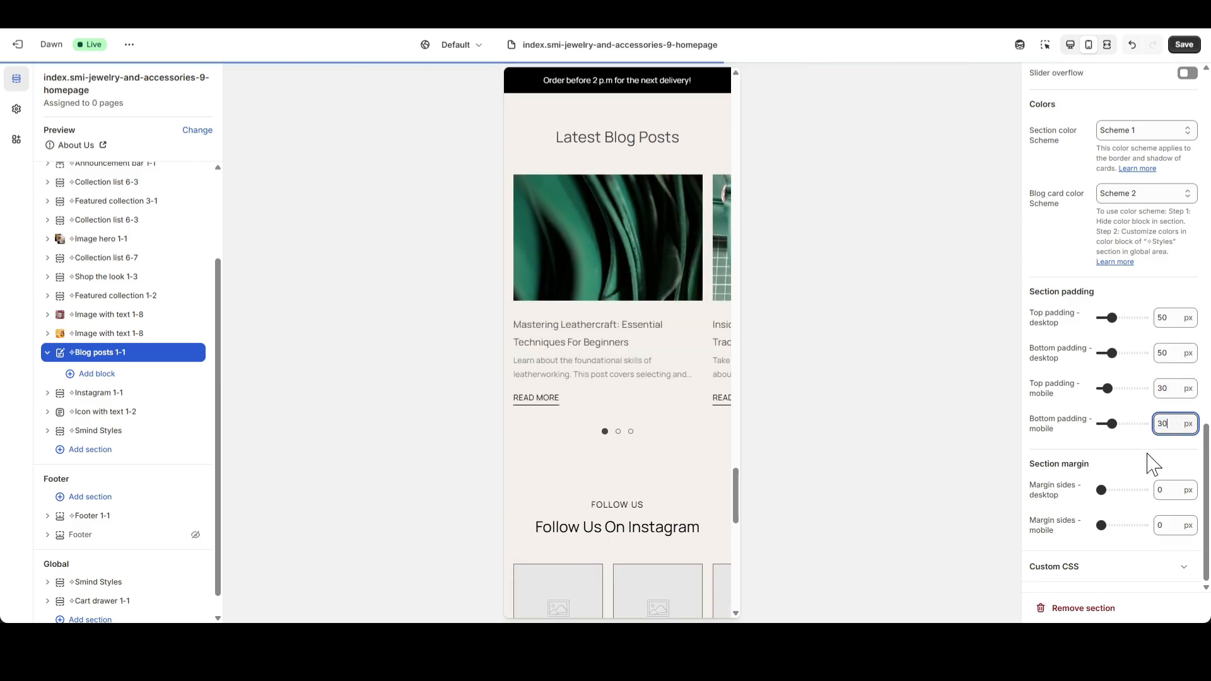
Return the preview to desktop view, save the template, and collapse the Blog posts 1-1 section.
scroll(697, 369, up, 3)
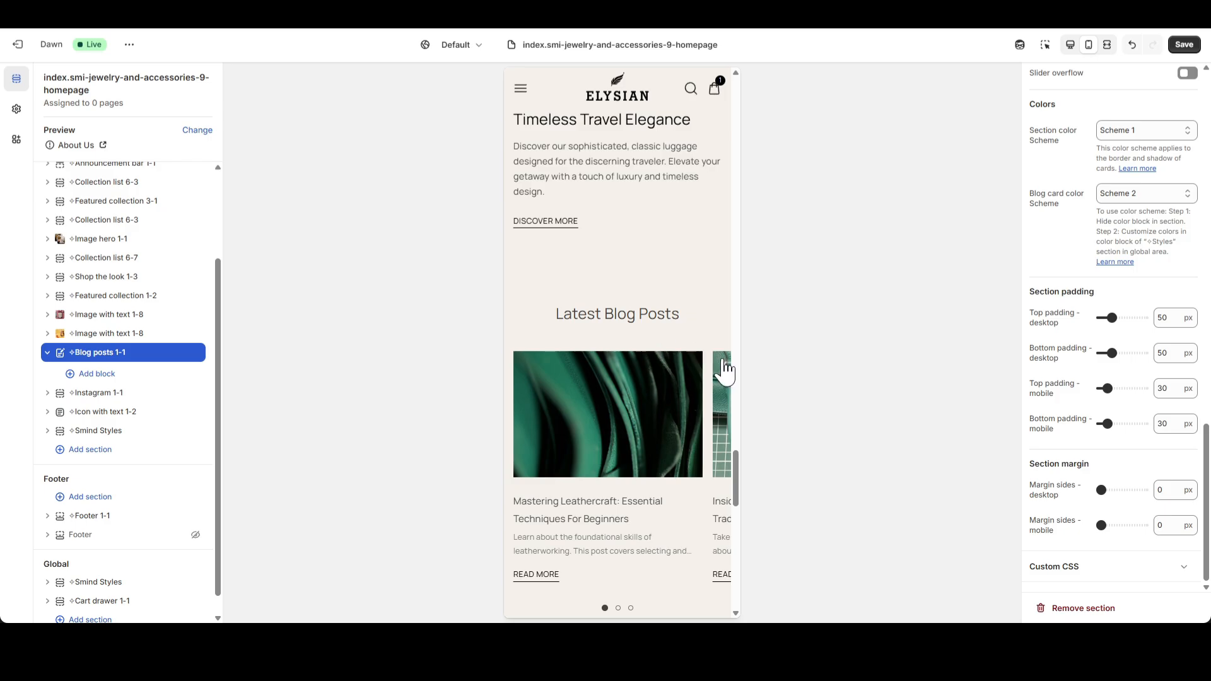
click(1069, 46)
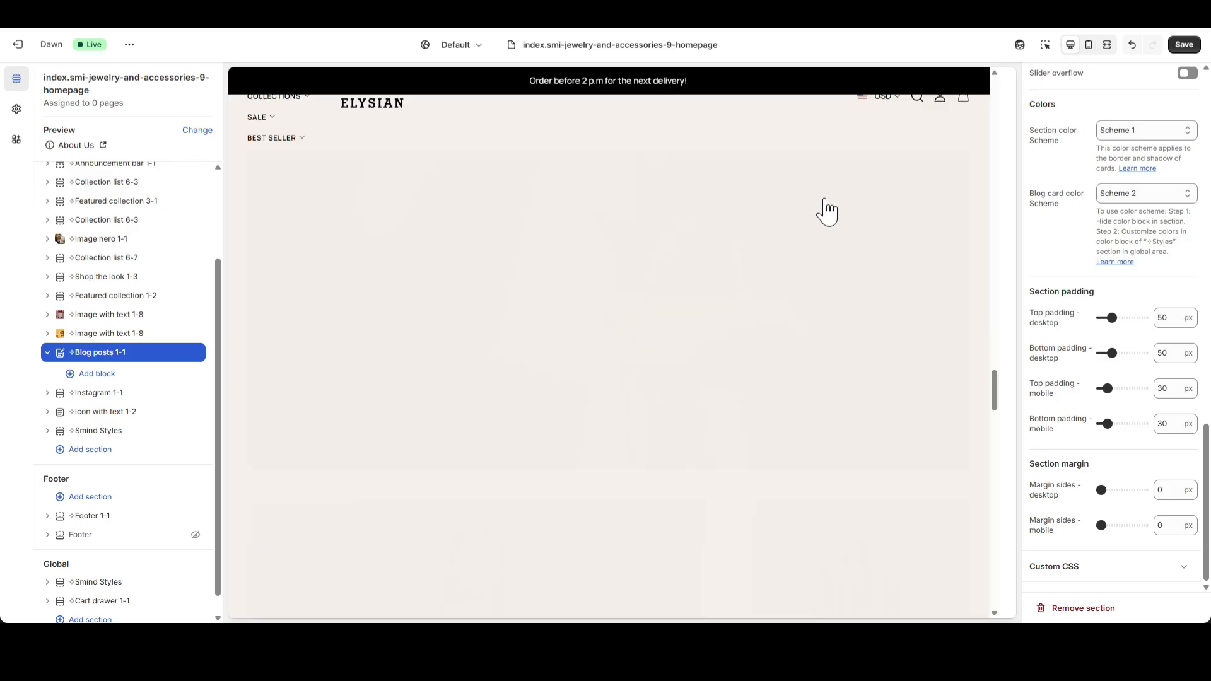
scroll(754, 344, up, 5)
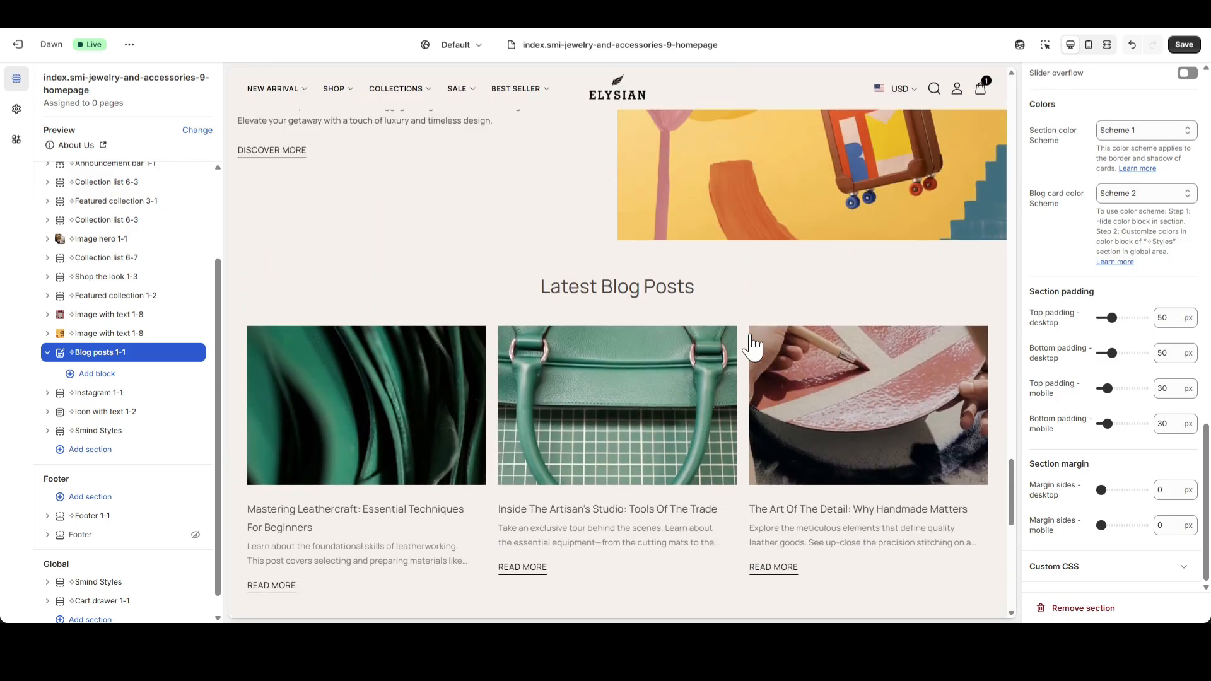
click(1189, 47)
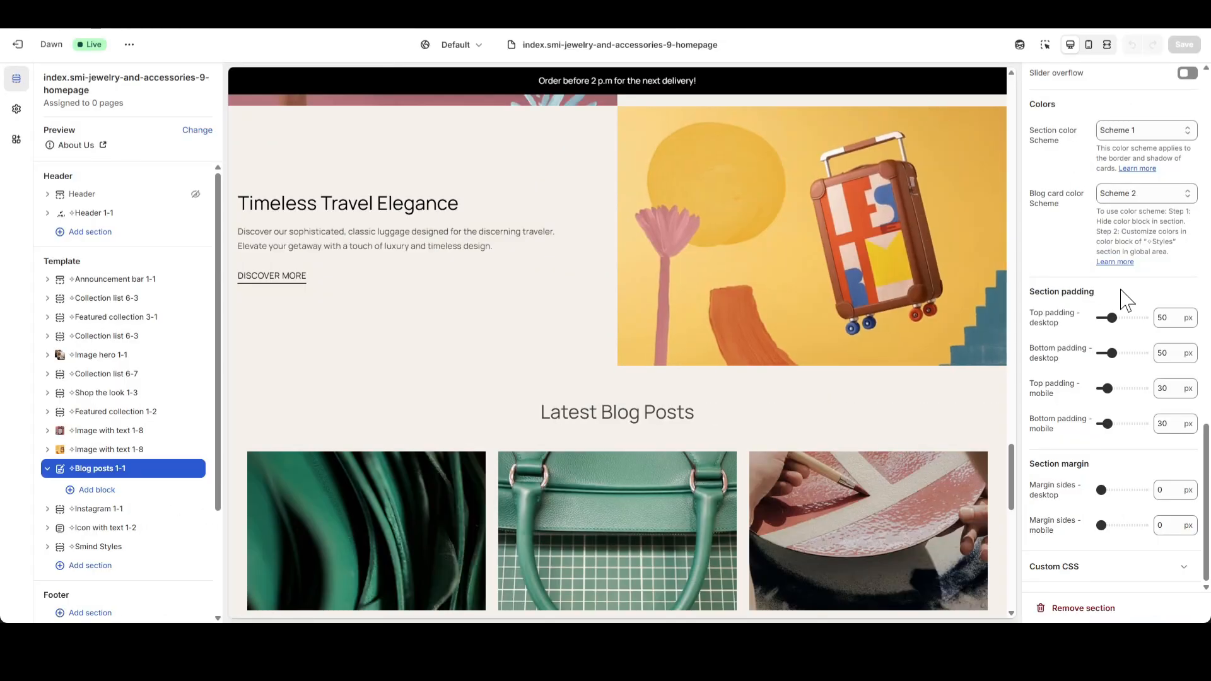
click(48, 470)
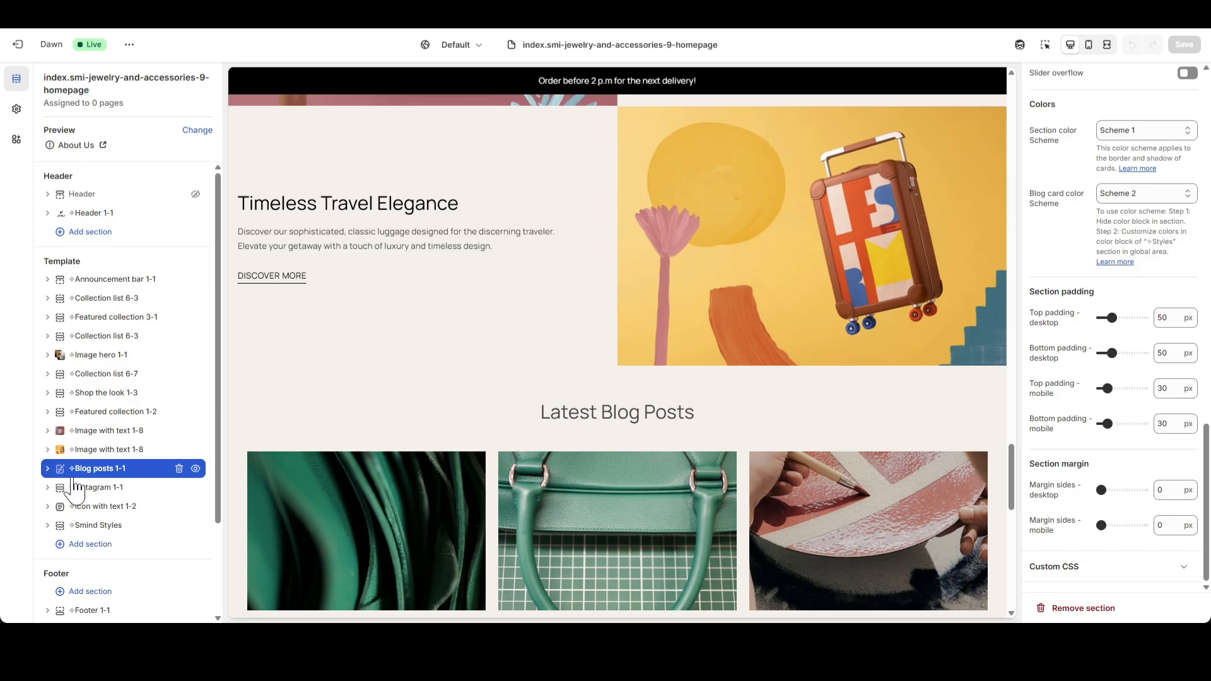
click(93, 490)
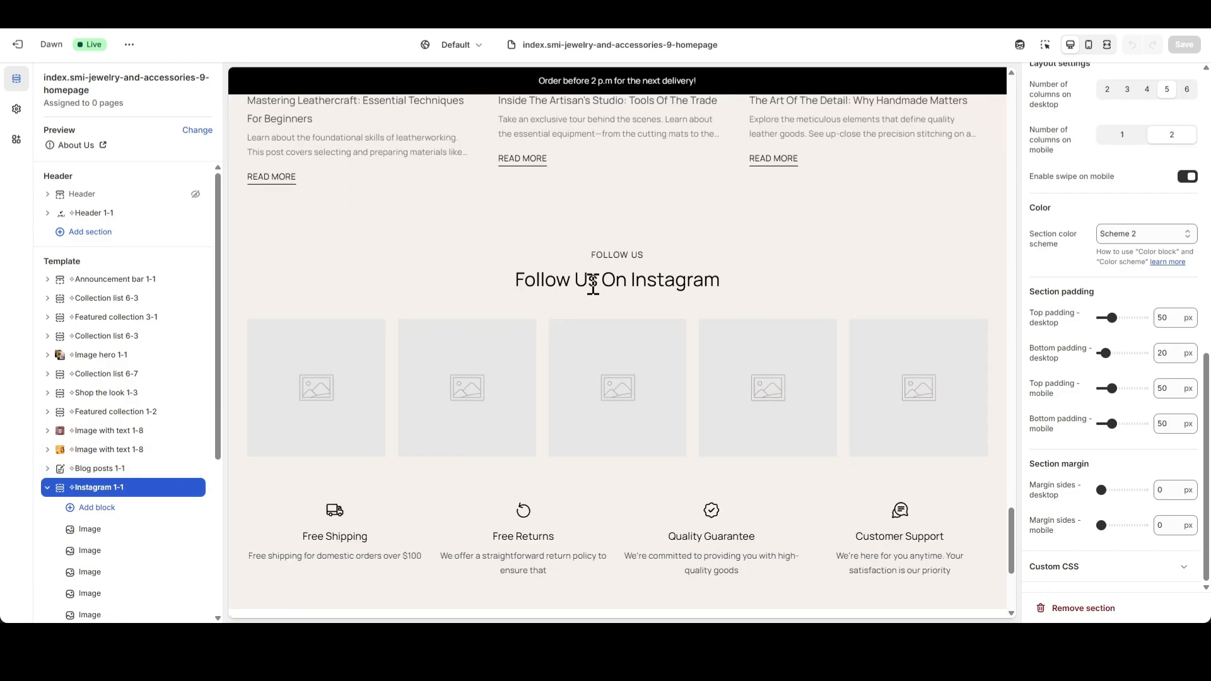
scroll(1113, 413, up, 10)
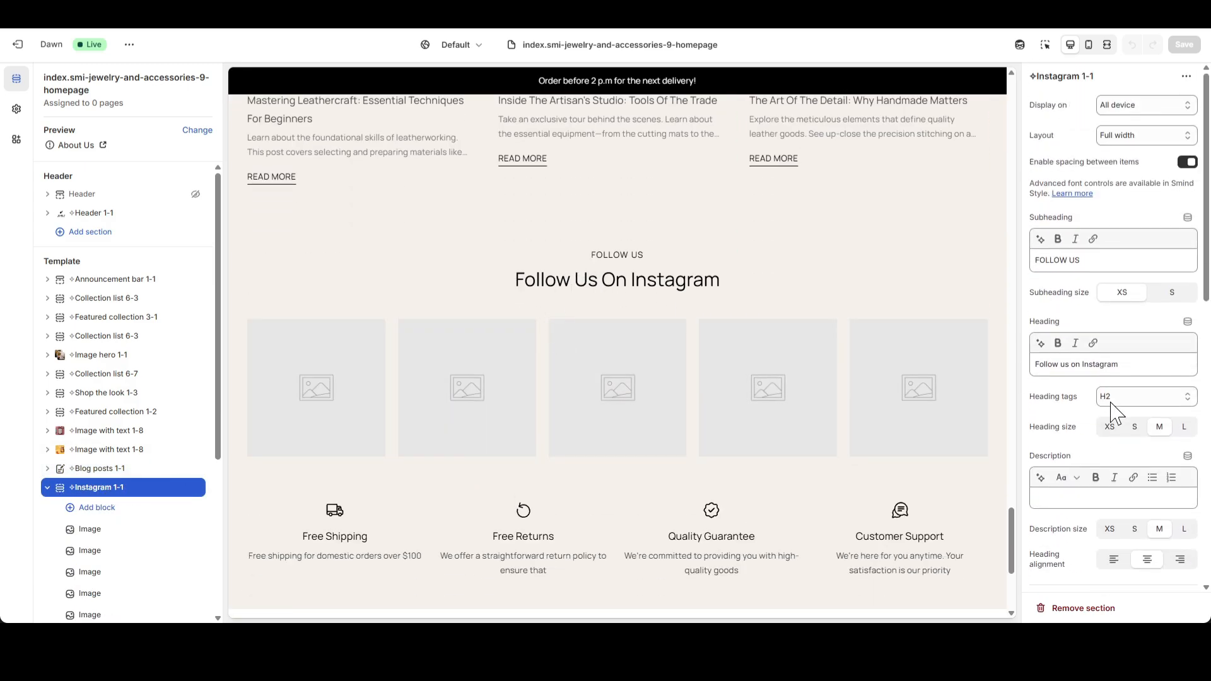
triple_click(1082, 260)
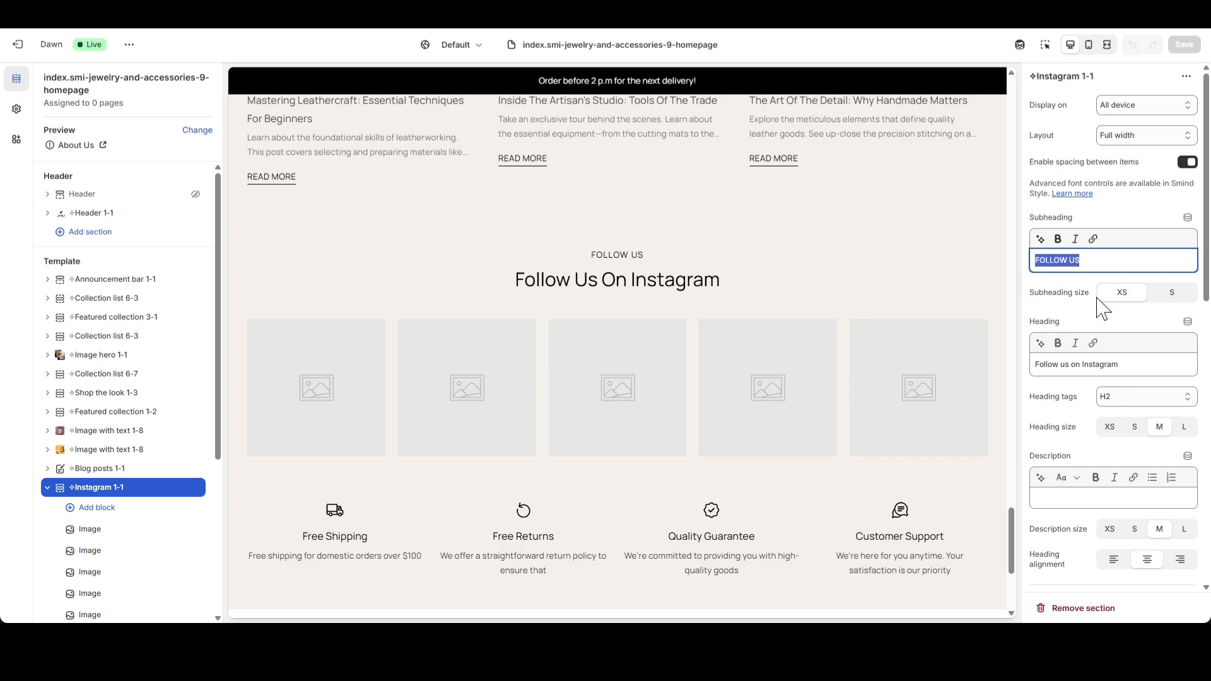
triple_click(1129, 364)
click(1100, 364)
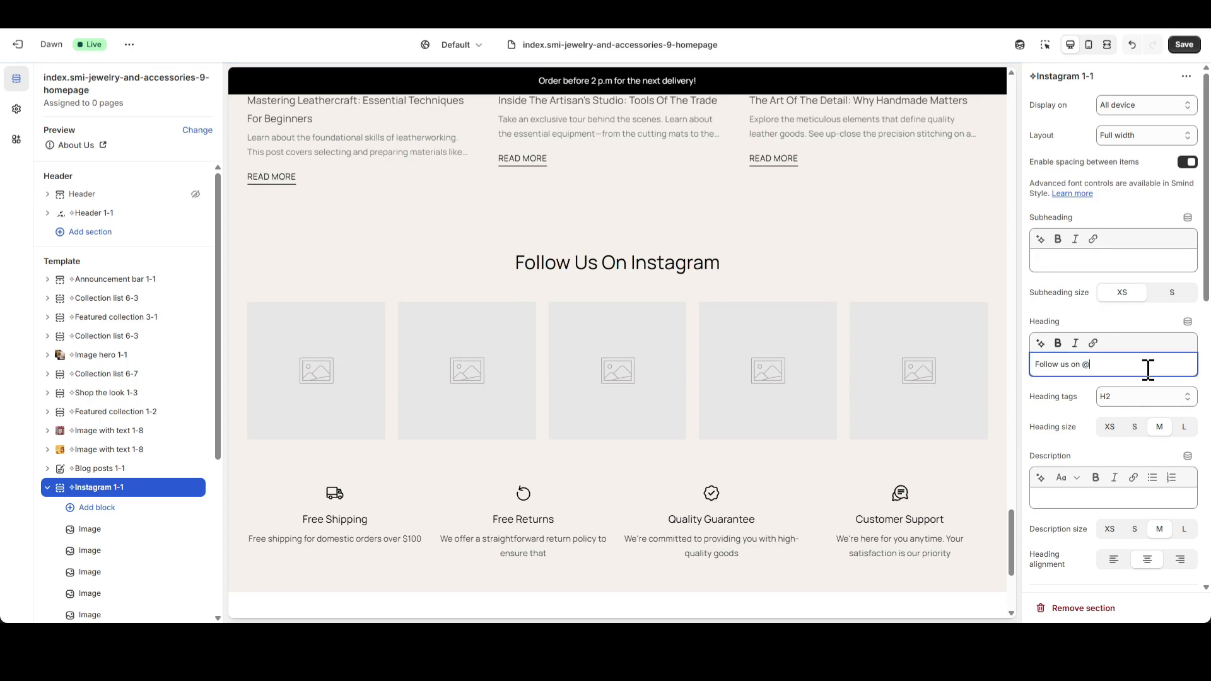
text(@ely)
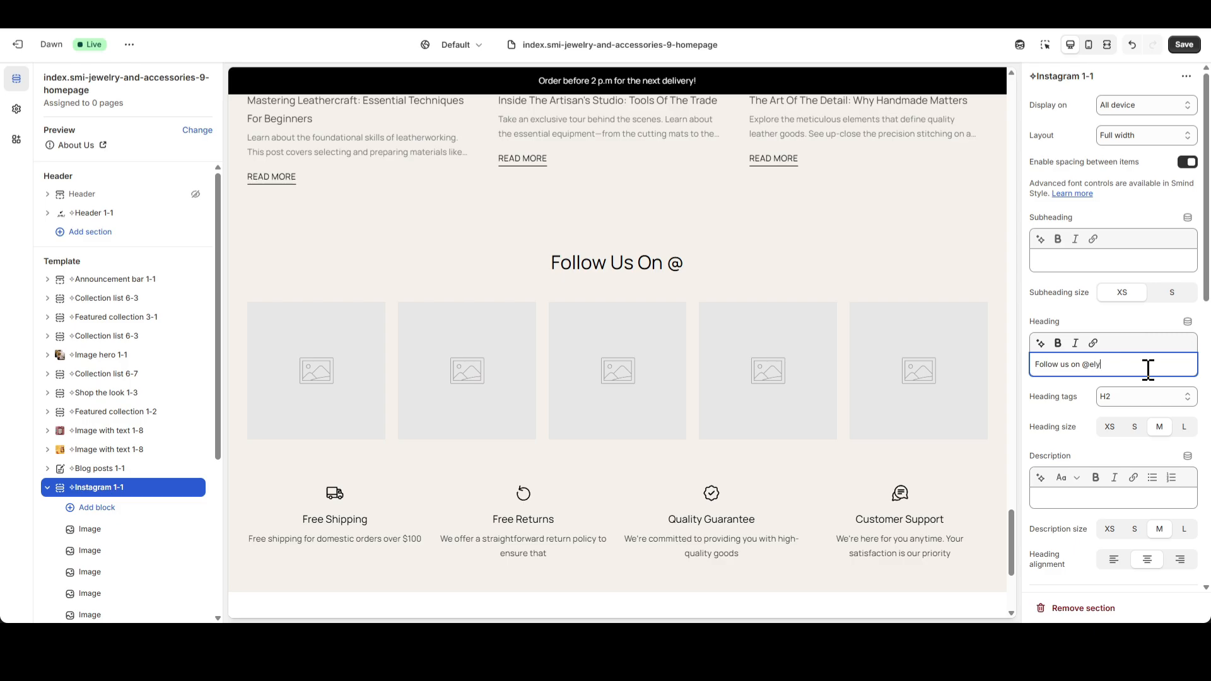
text(si)
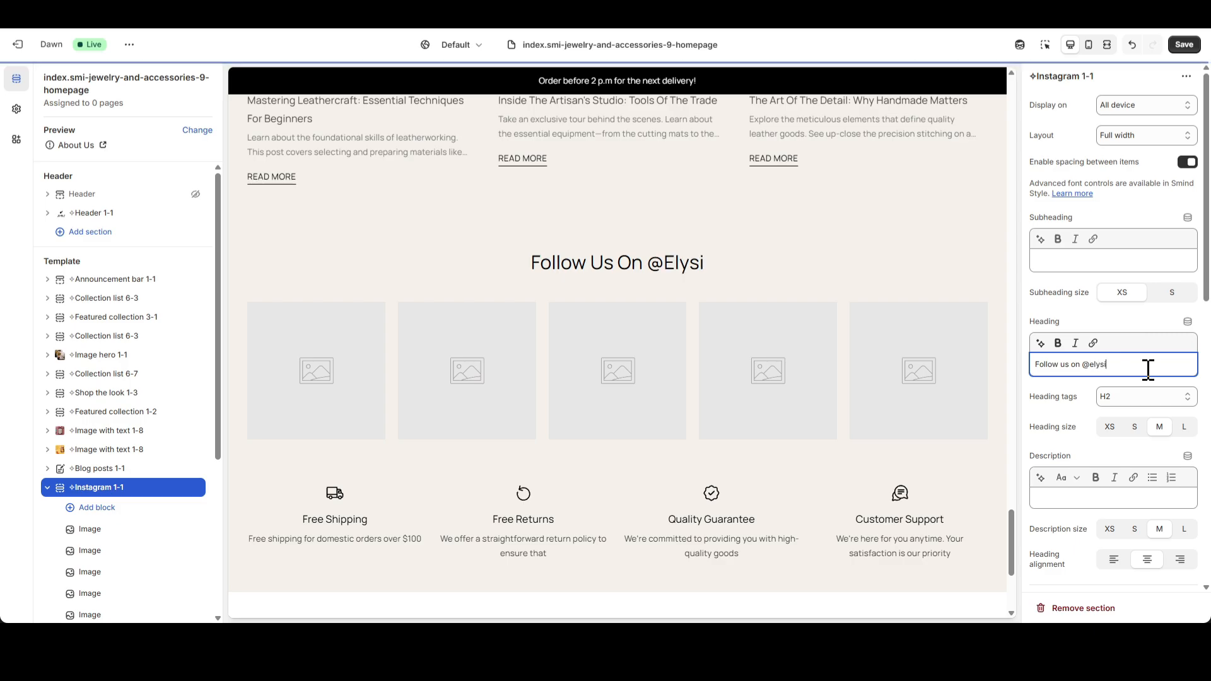
text(an)
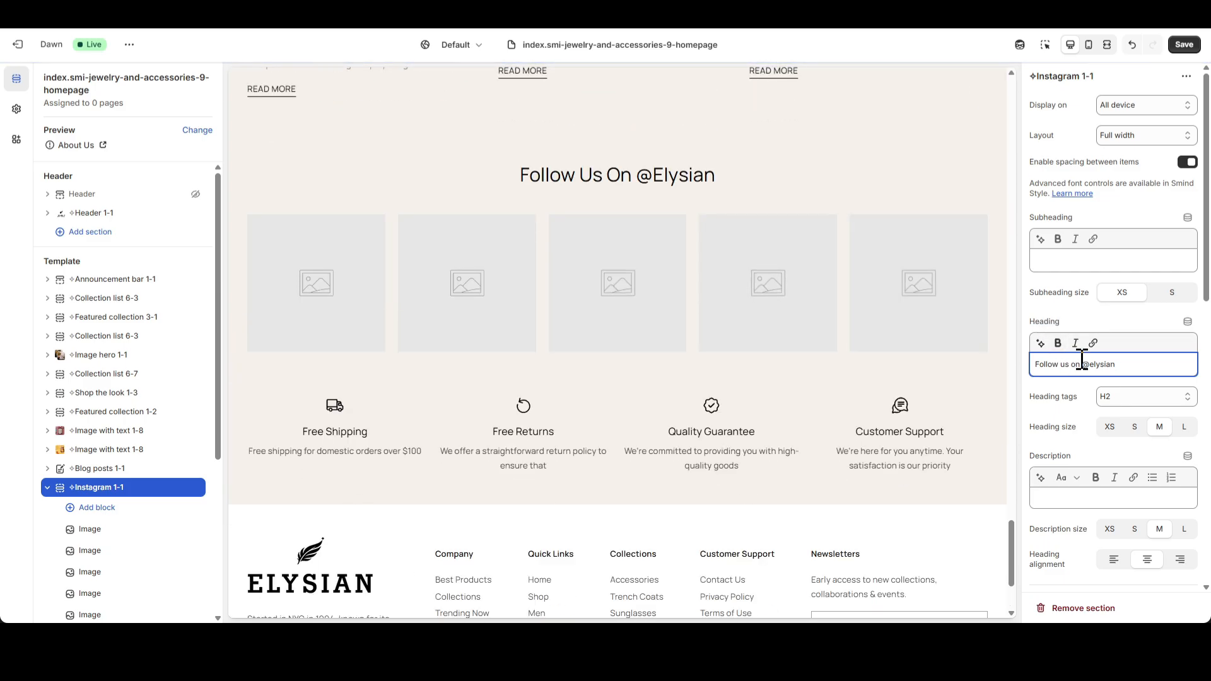
click(1093, 343)
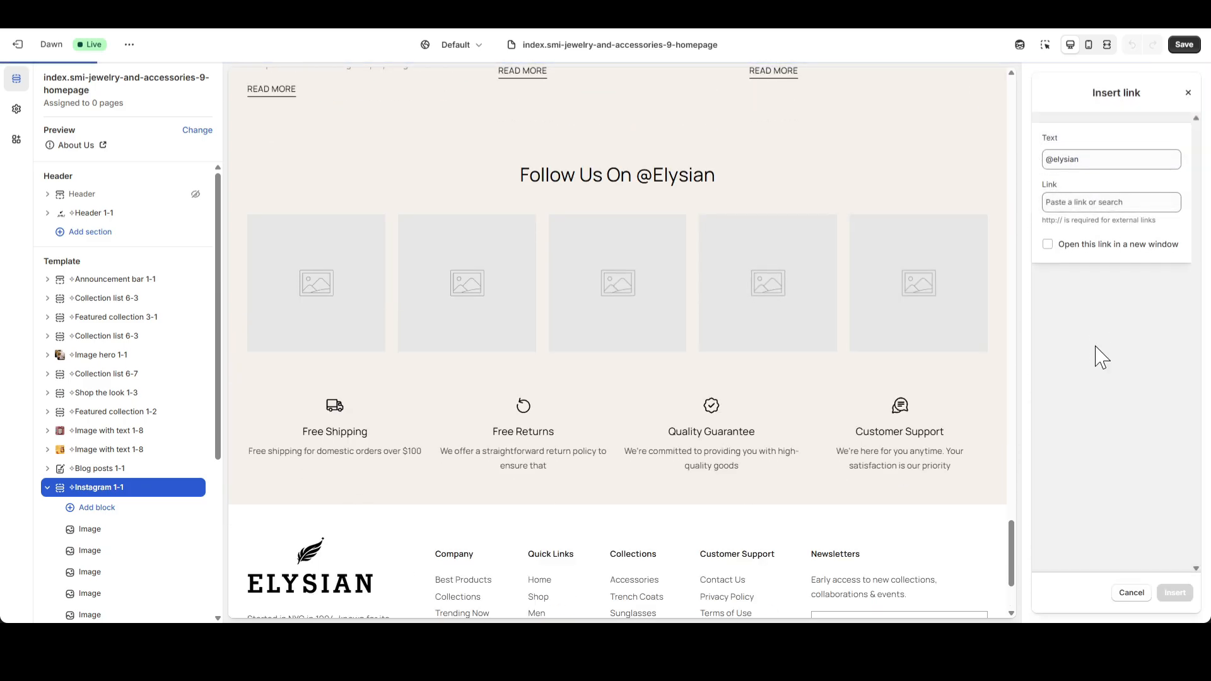
click(1077, 203)
text(#)
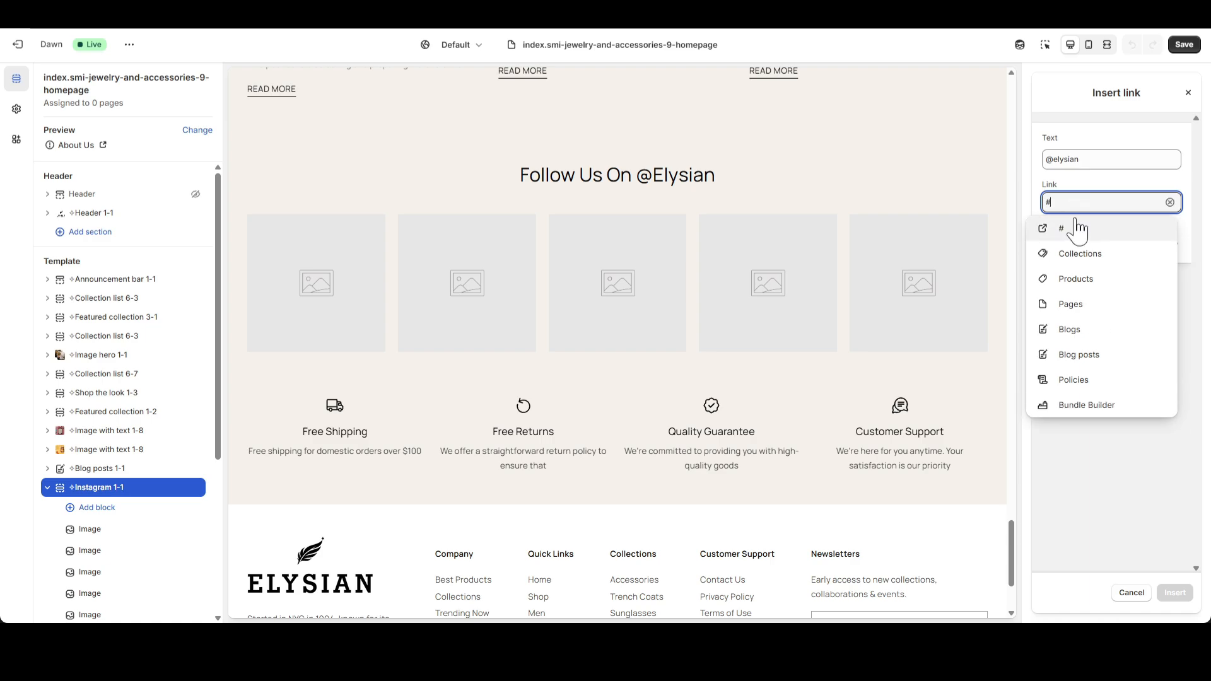
key(Return)
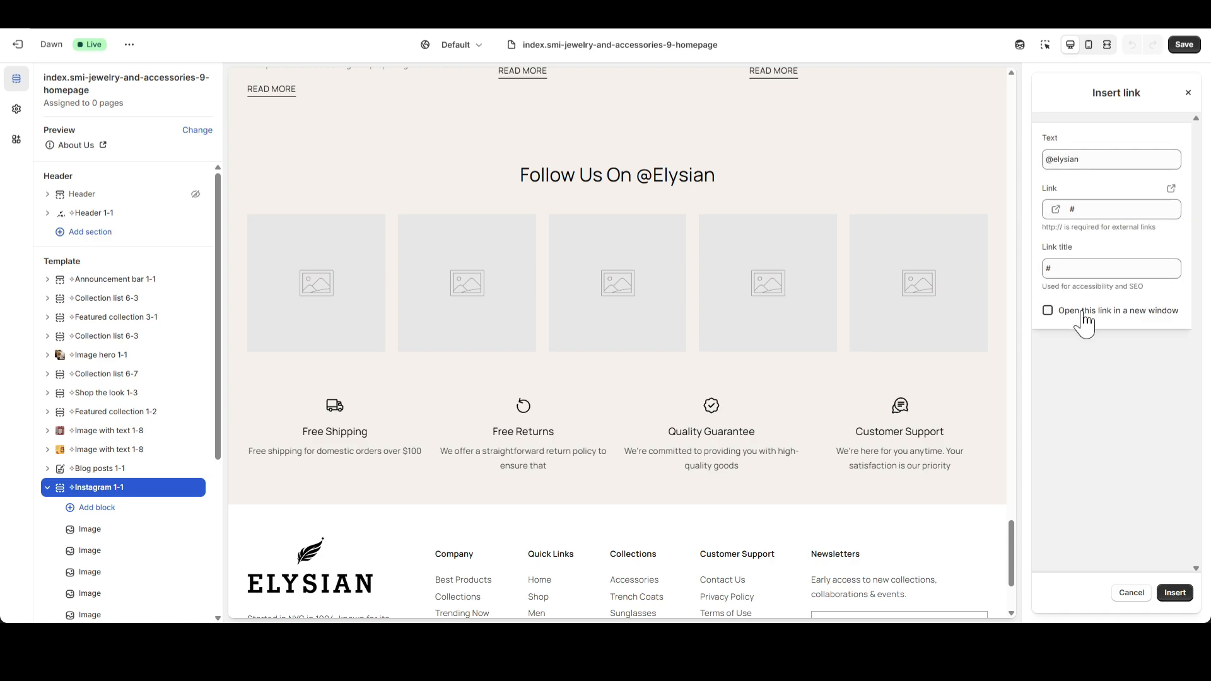
click(1174, 593)
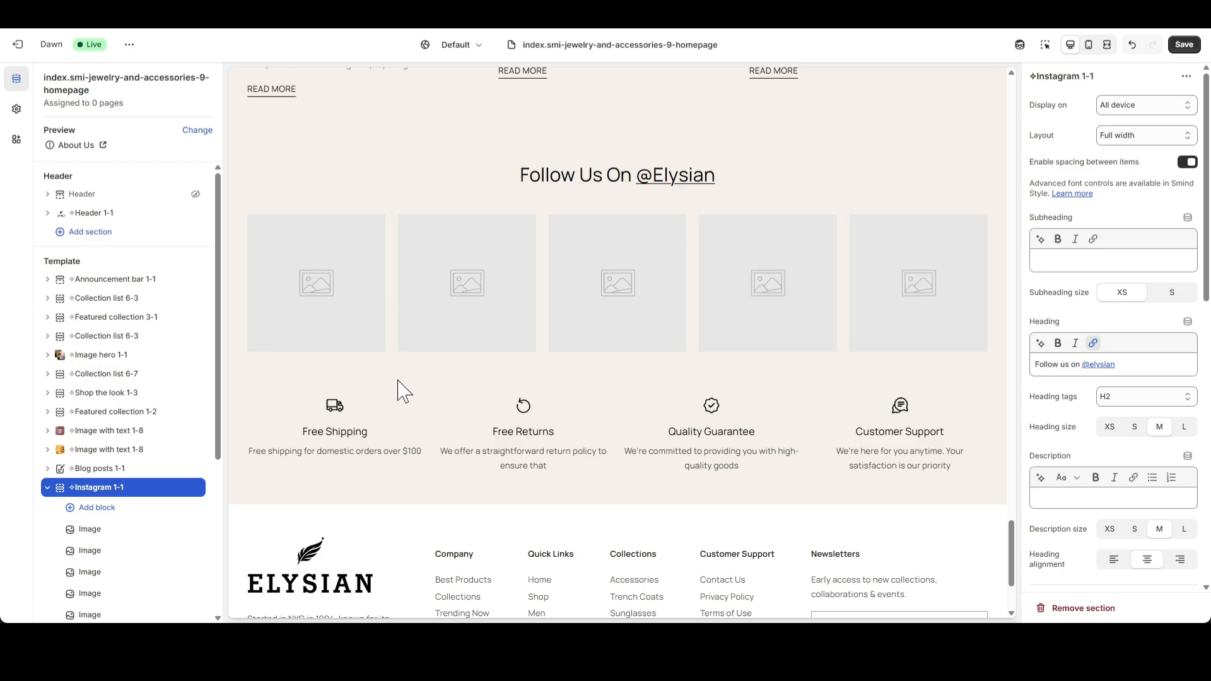
click(90, 531)
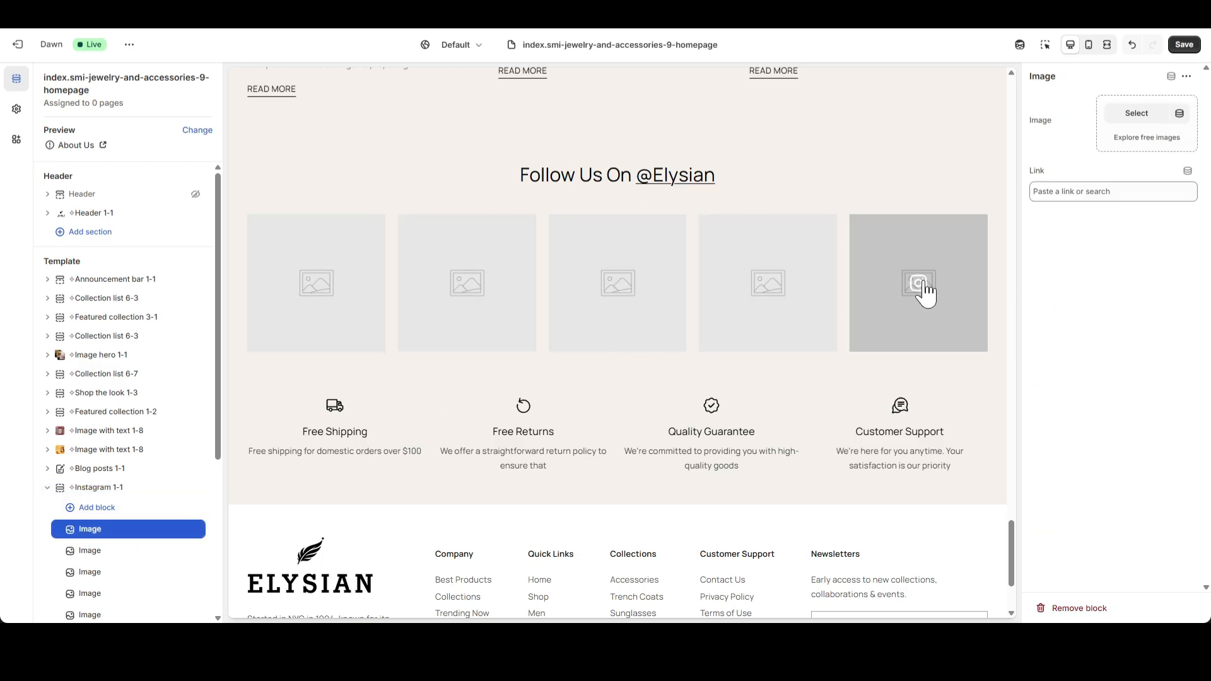
click(1116, 118)
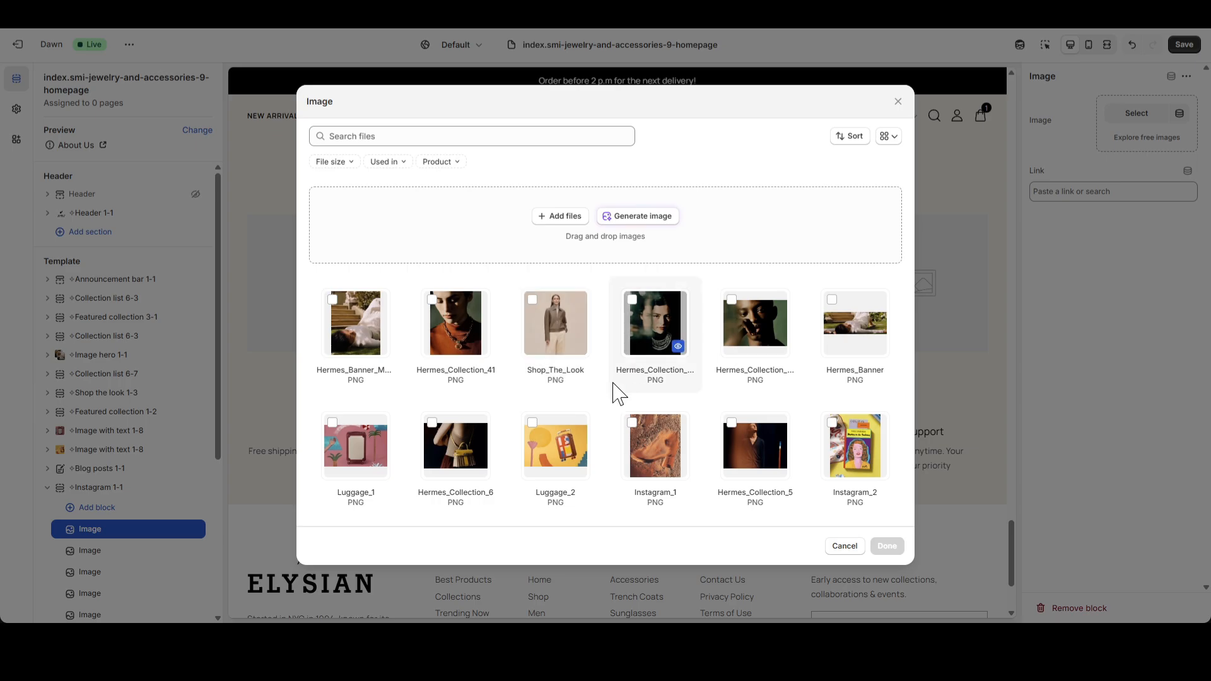
scroll(630, 428, down, 6)
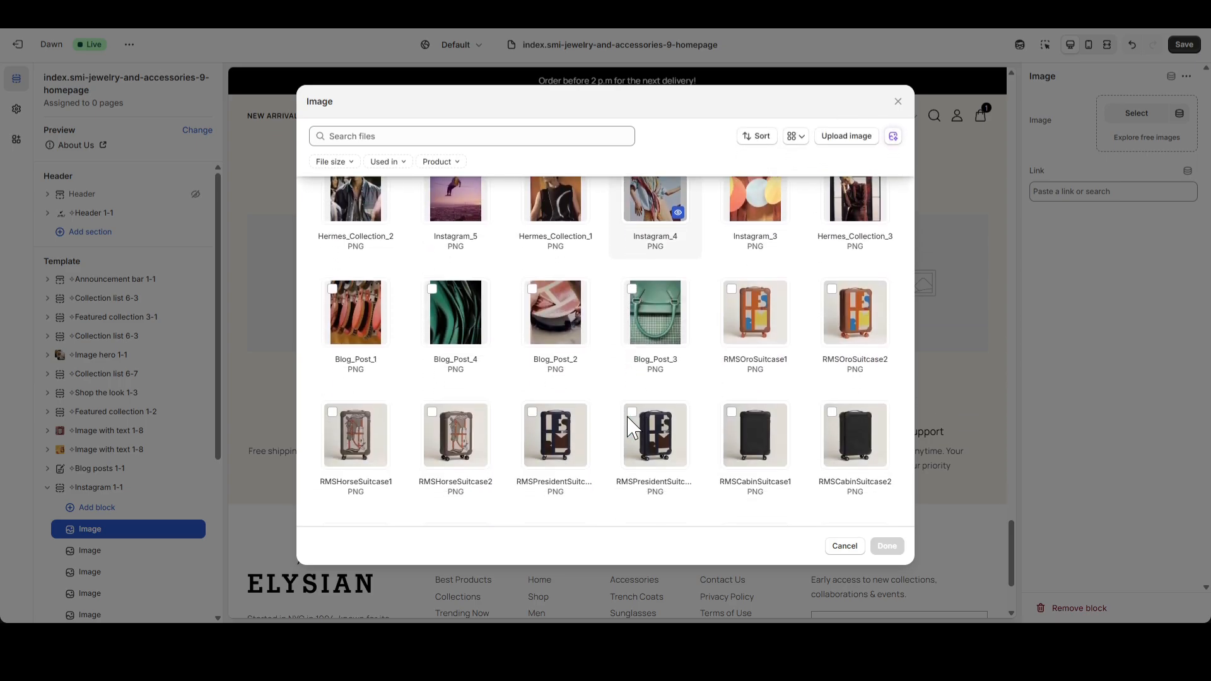
scroll(631, 421, up, 1)
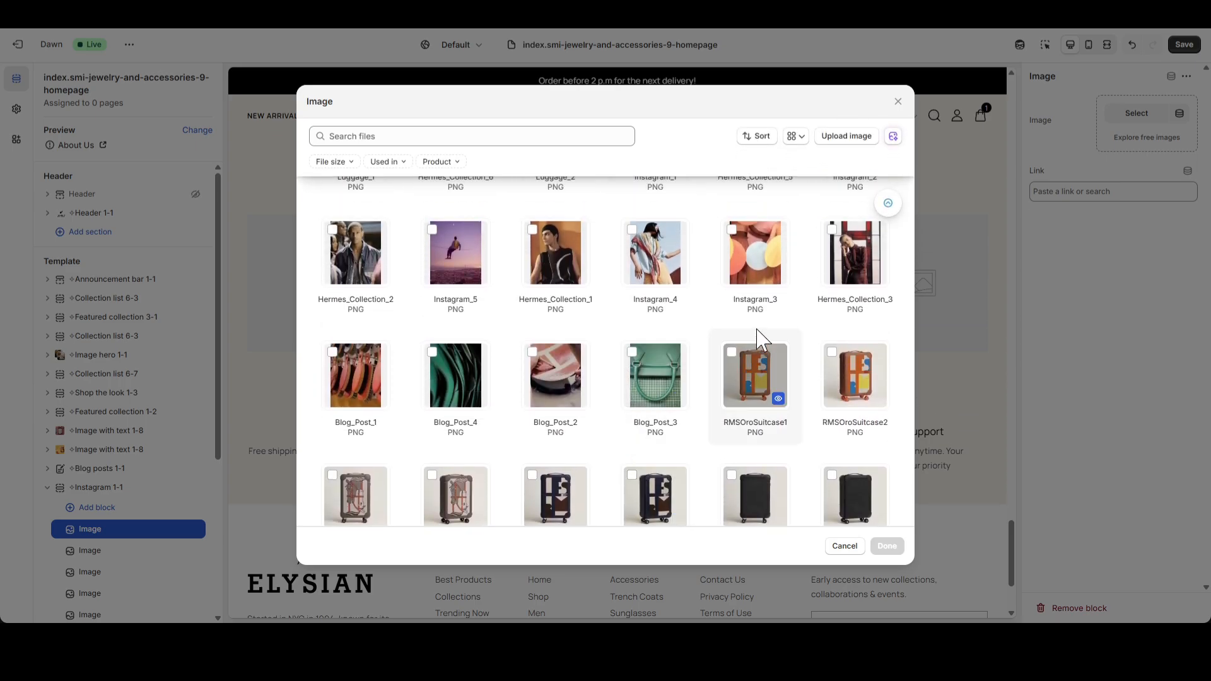
scroll(570, 341, up, 2)
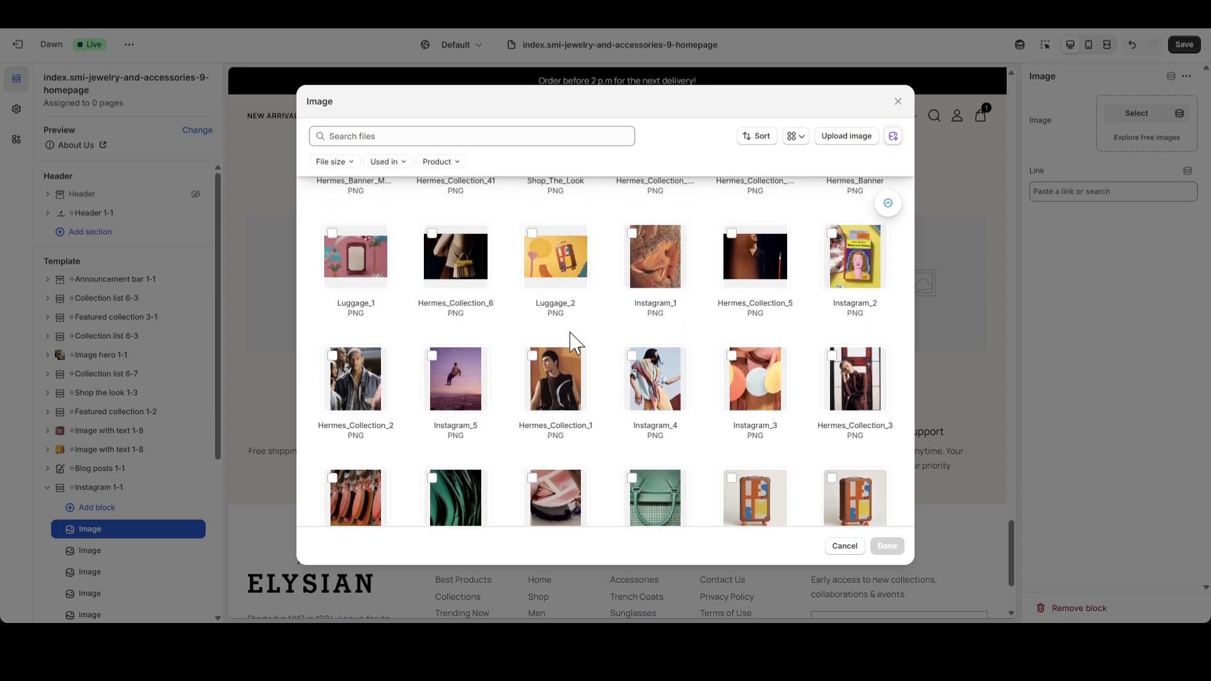
click(845, 546)
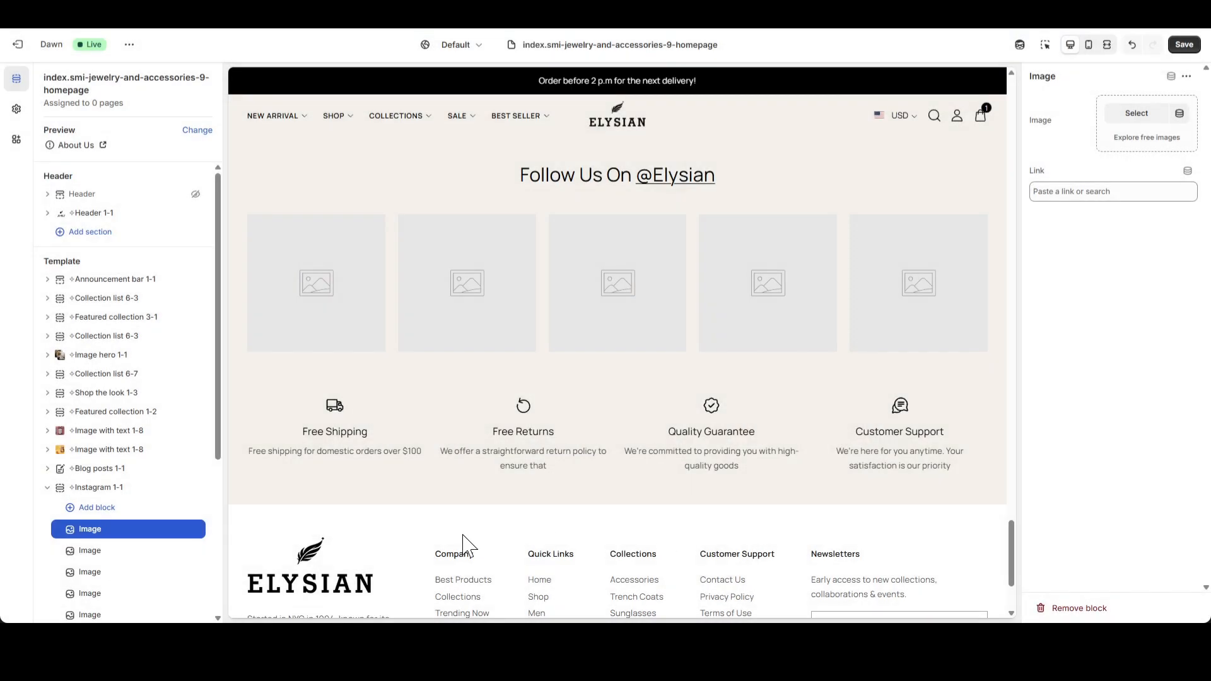
Assign the Instagram_2 image to the second image block of the Instagram 1-1 section.
click(92, 554)
click(1138, 117)
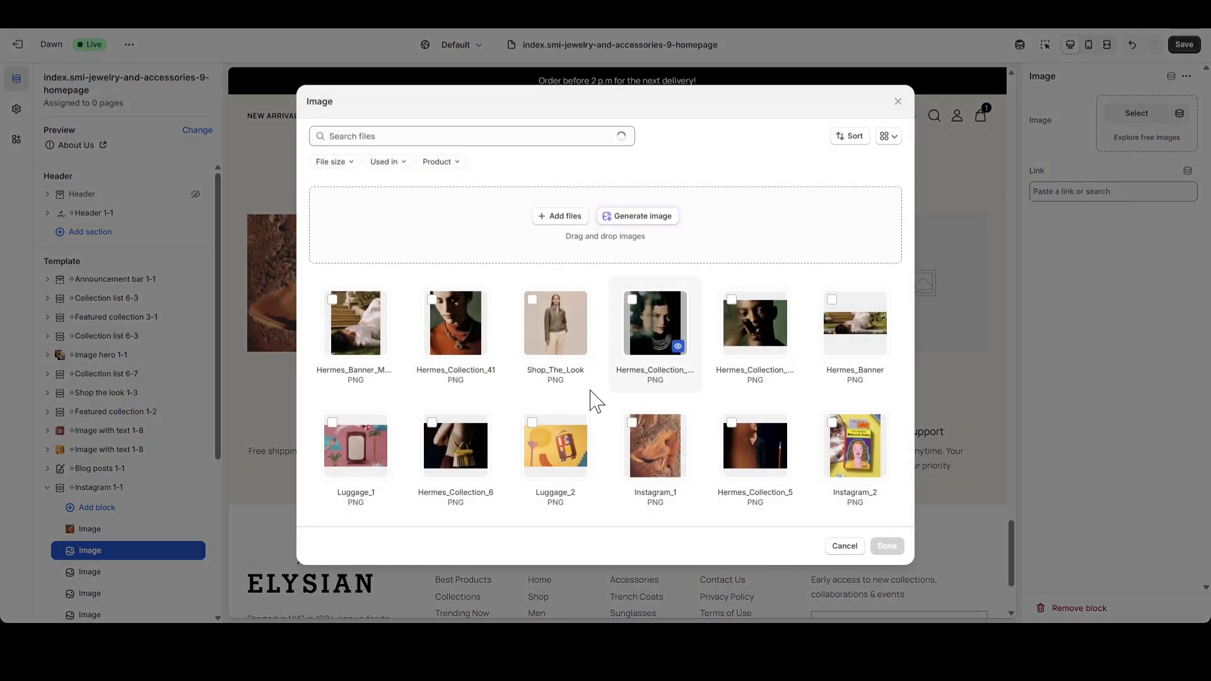
click(849, 444)
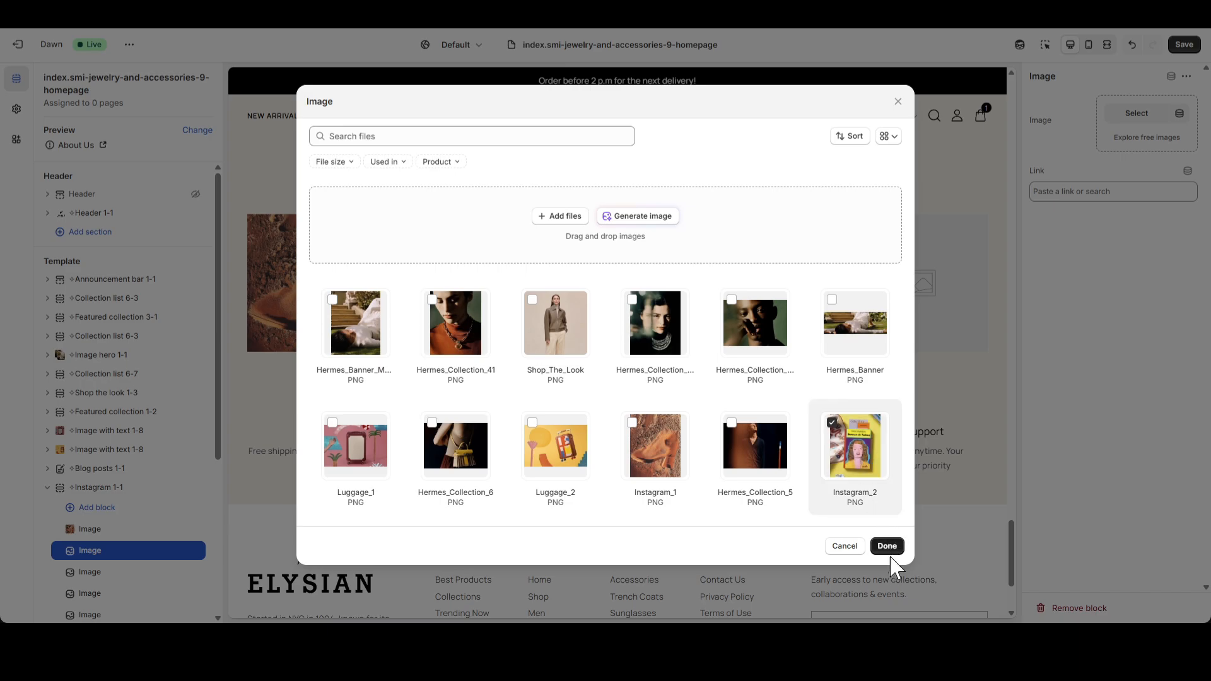
click(886, 546)
Assign the Instagram_3 image to the third image block of the Instagram 1-1 section.
click(114, 572)
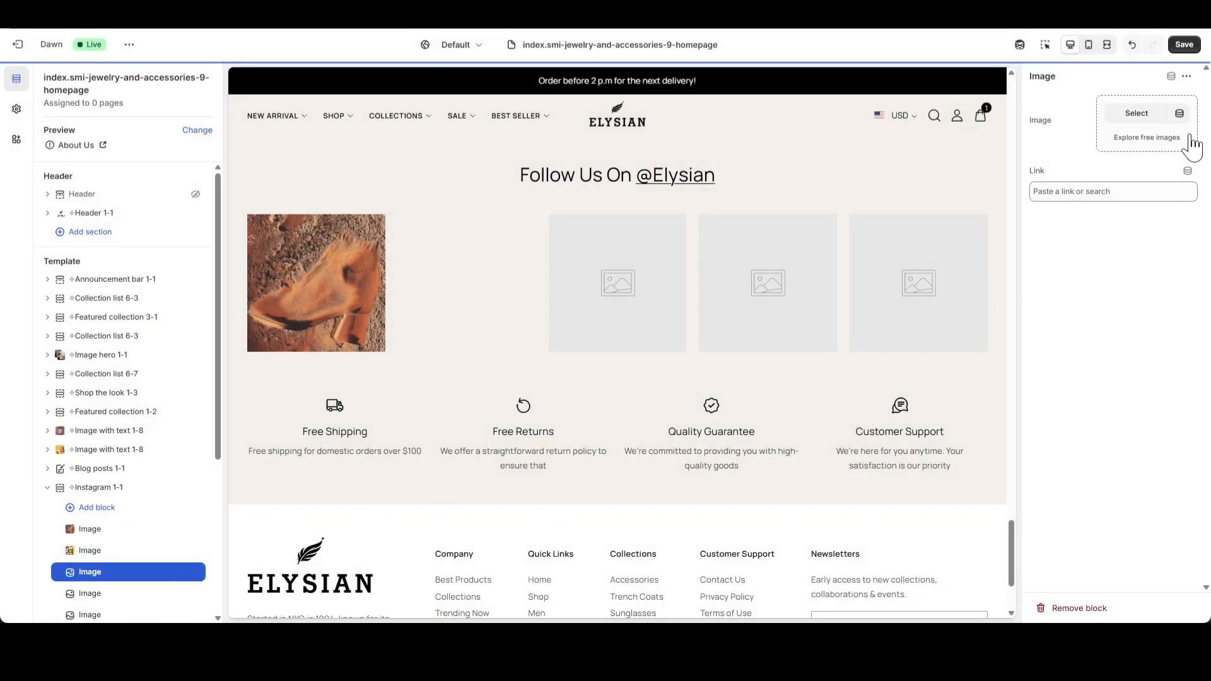
click(1137, 114)
scroll(650, 372, down, 2)
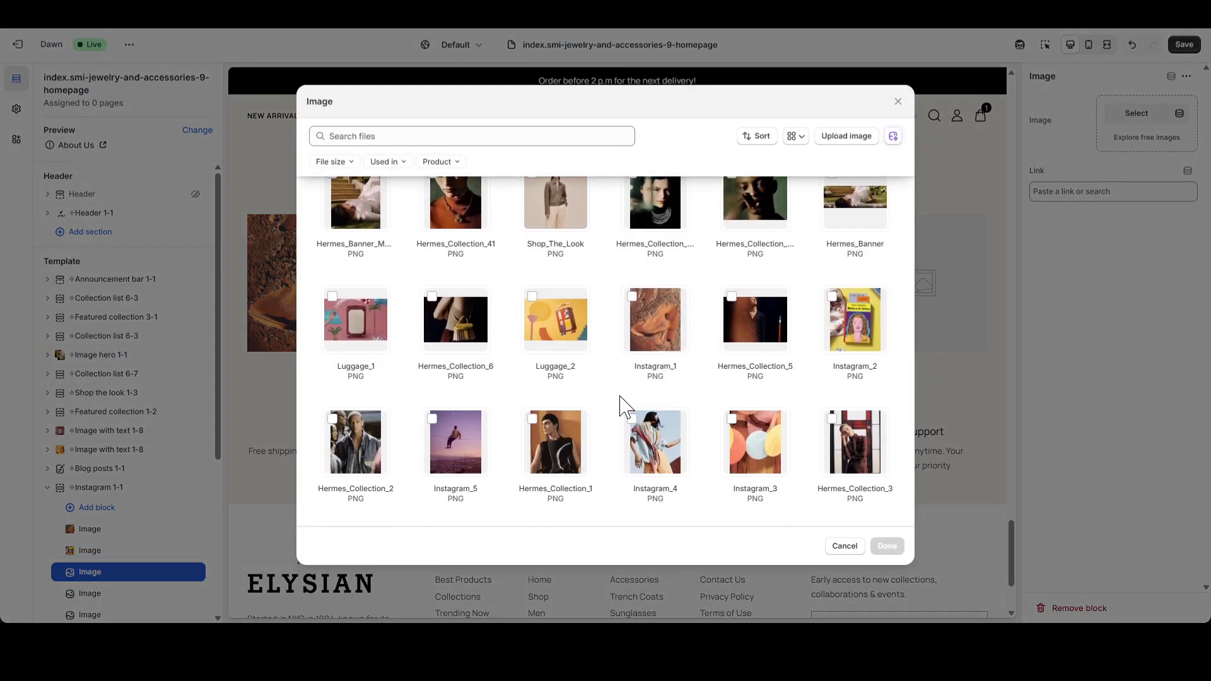
click(755, 441)
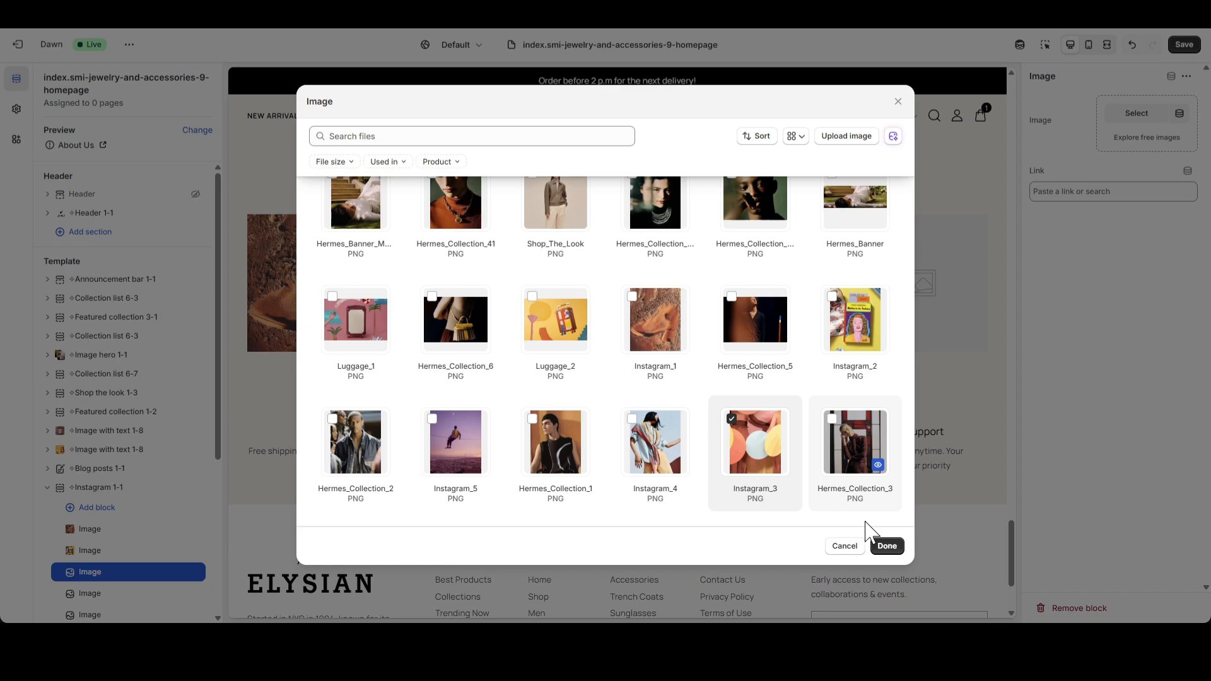
click(887, 546)
Assign the Instagram_4 image to the fourth image block of the Instagram 1-1 section.
click(97, 595)
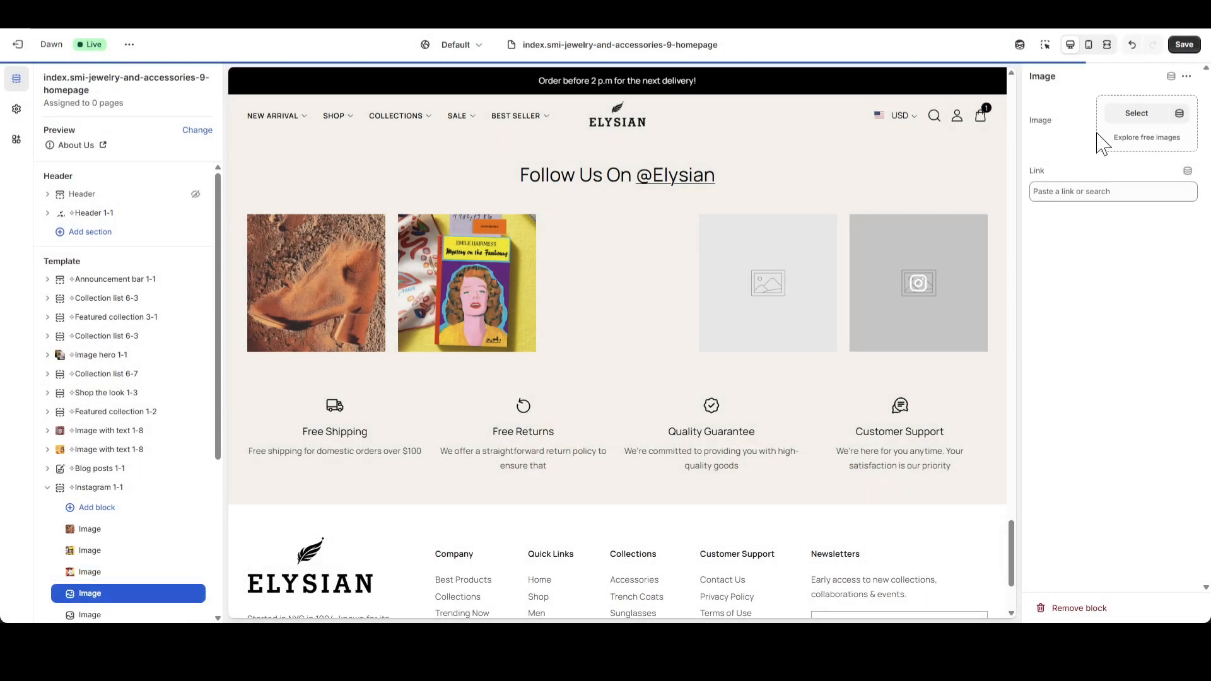
click(1136, 114)
scroll(660, 427, down, 4)
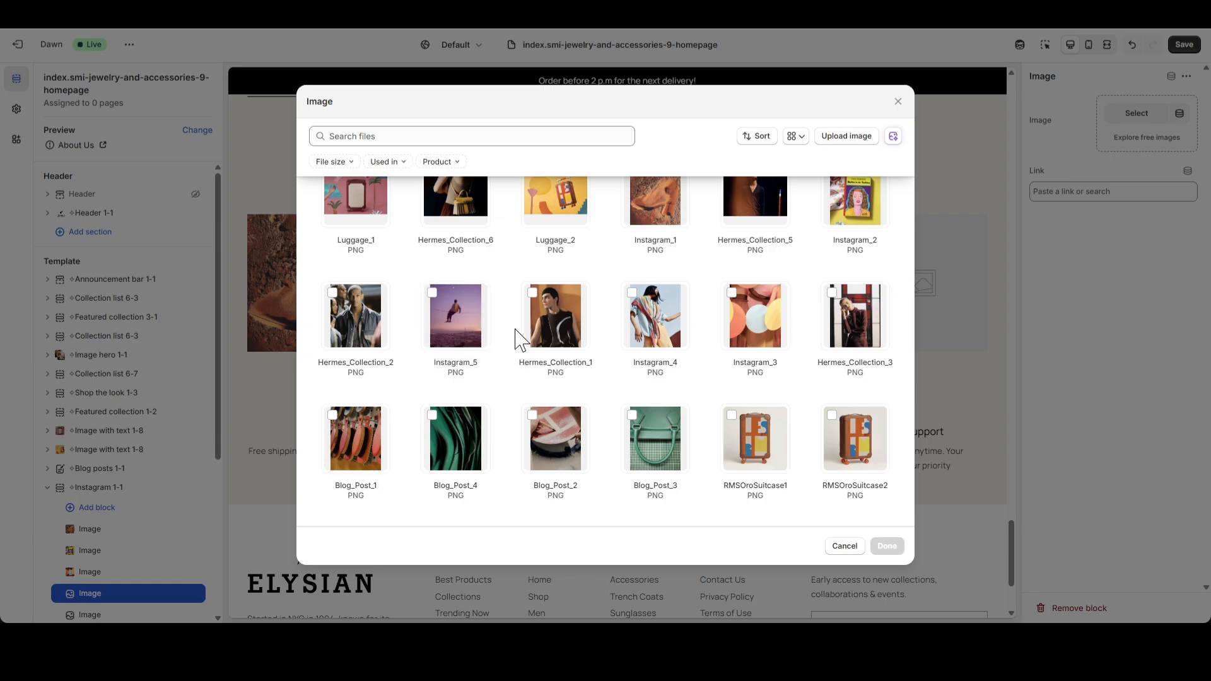
click(652, 317)
click(886, 546)
Assign the Instagram_5 image to the fifth image block of the Instagram 1-1 section.
click(174, 615)
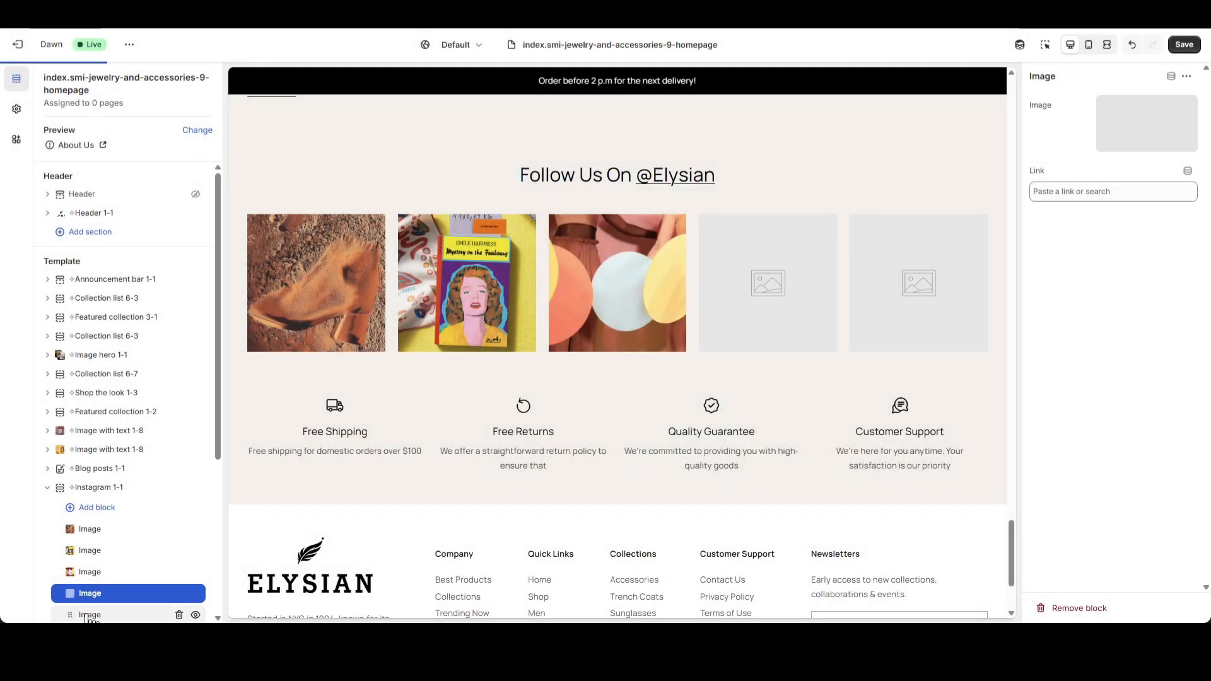
click(1136, 123)
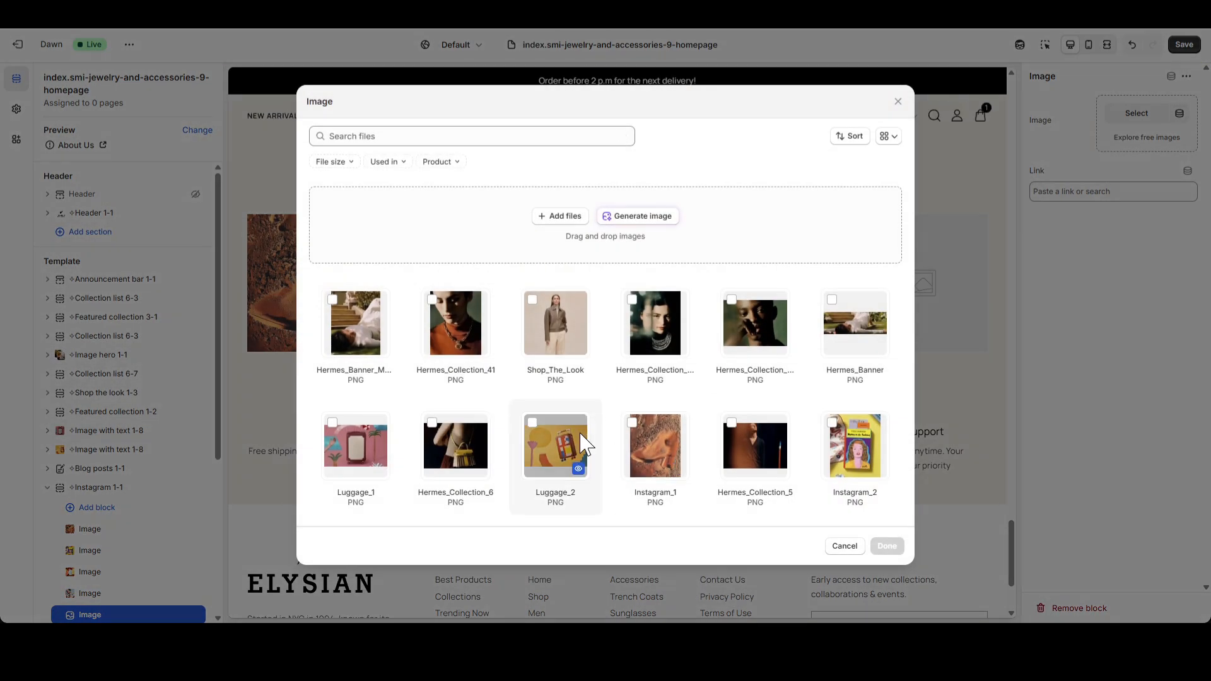
scroll(555, 442, down, 3)
click(877, 550)
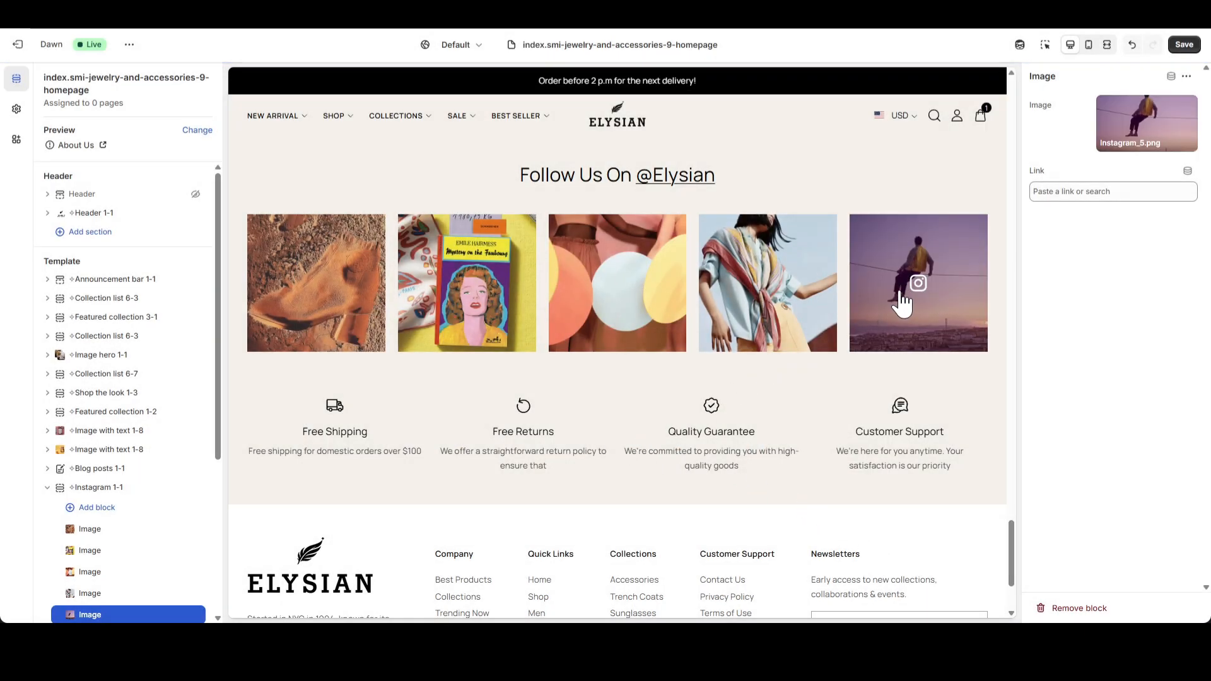
Switch the preview to mobile view and examine the Instagram 1-1 carousel's slides and the spacing around the section.
click(1089, 48)
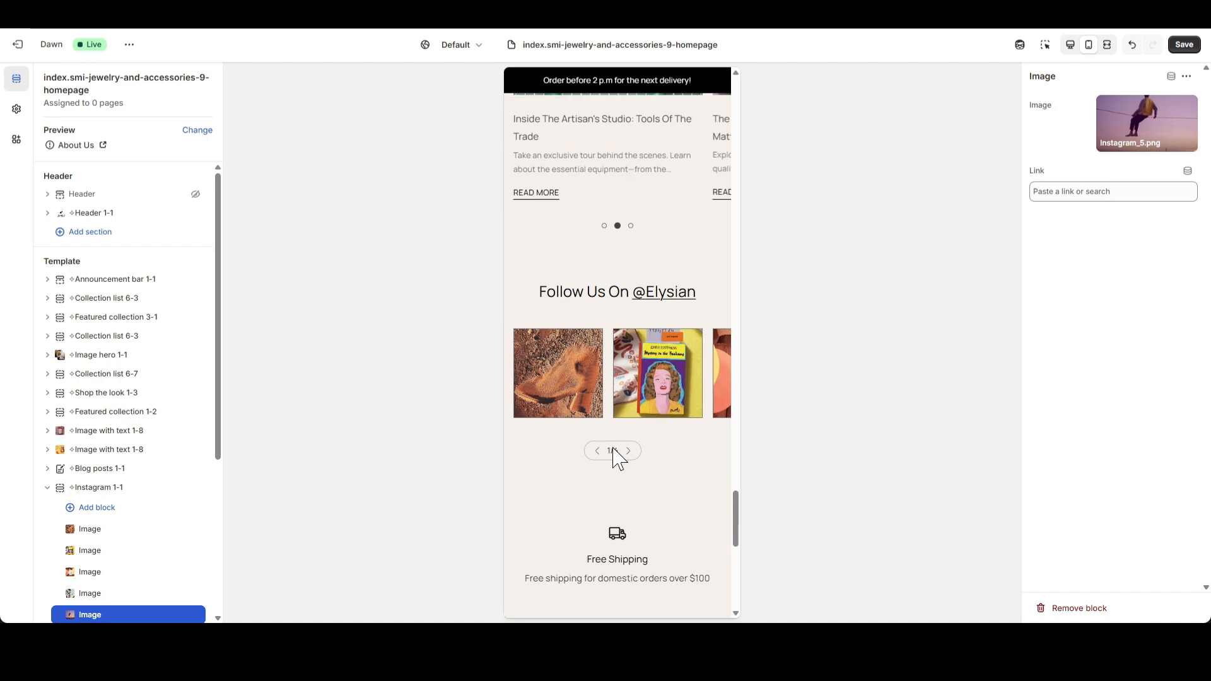
click(628, 451)
click(628, 452)
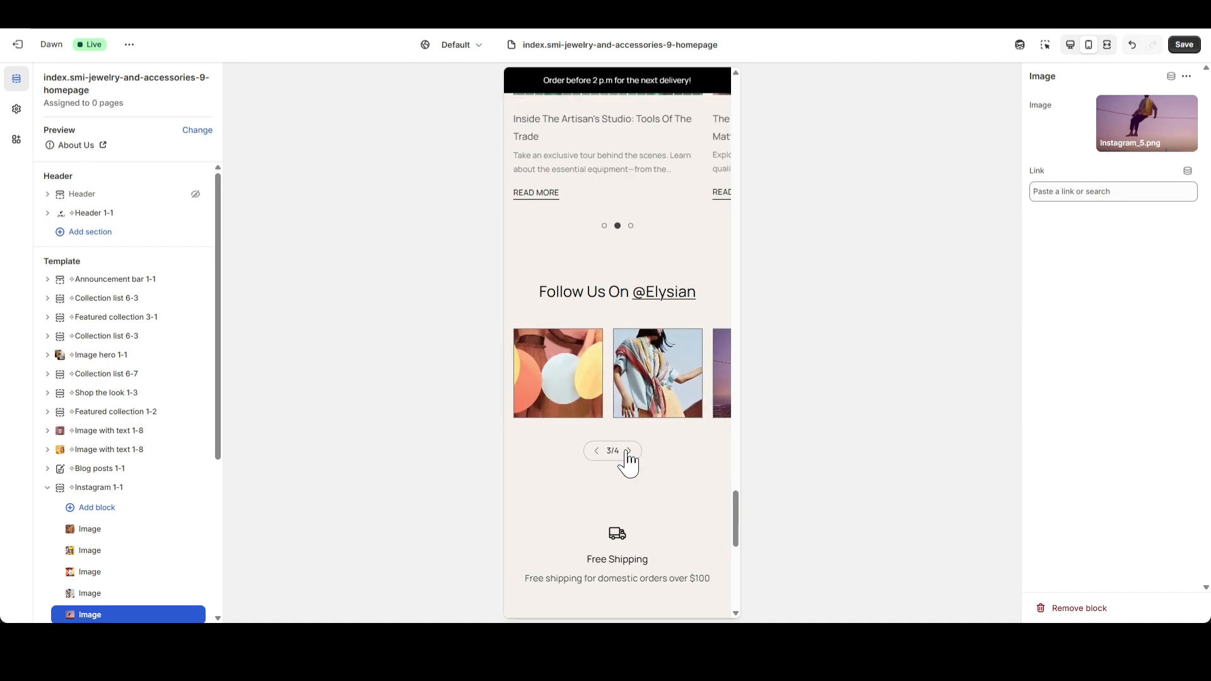
click(628, 451)
click(596, 451)
click(596, 451)
click(598, 451)
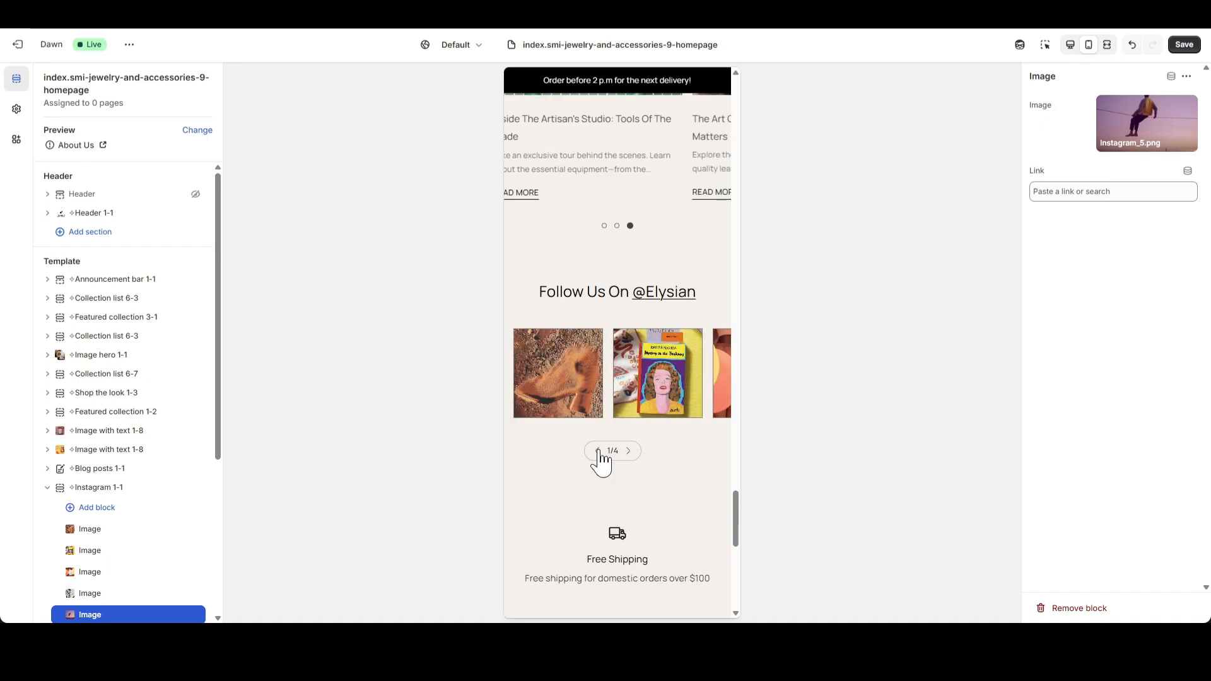
click(630, 451)
click(630, 451)
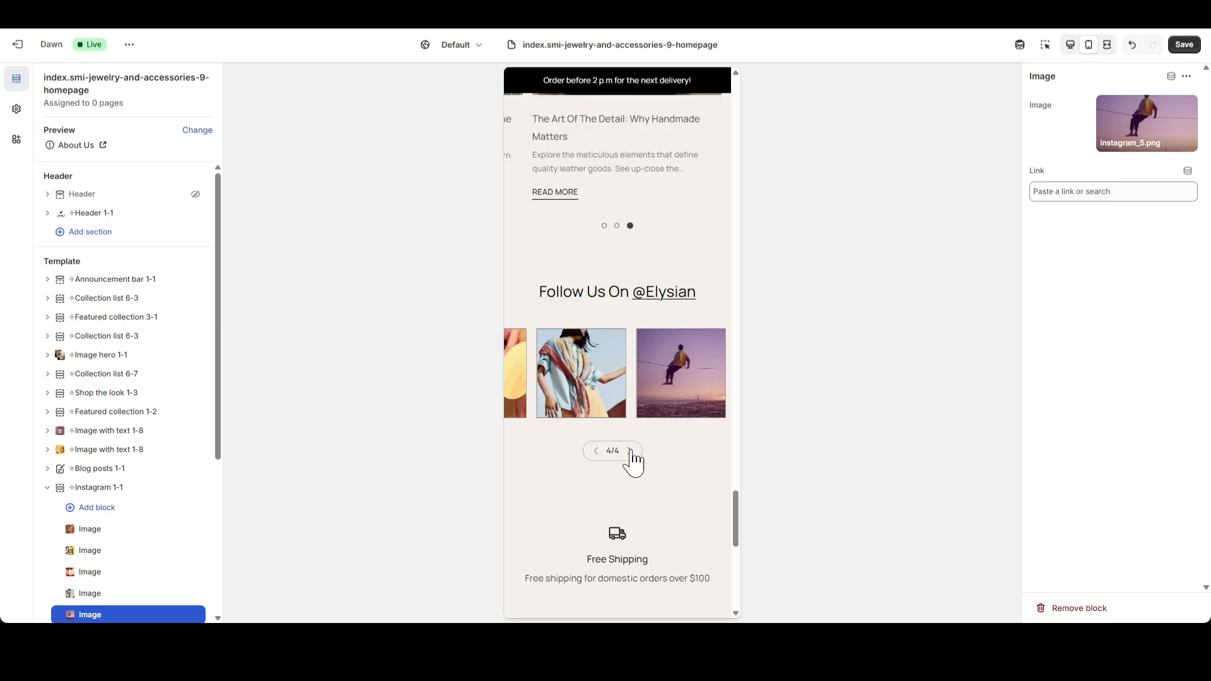
click(596, 451)
click(596, 451)
scroll(664, 495, up, 7)
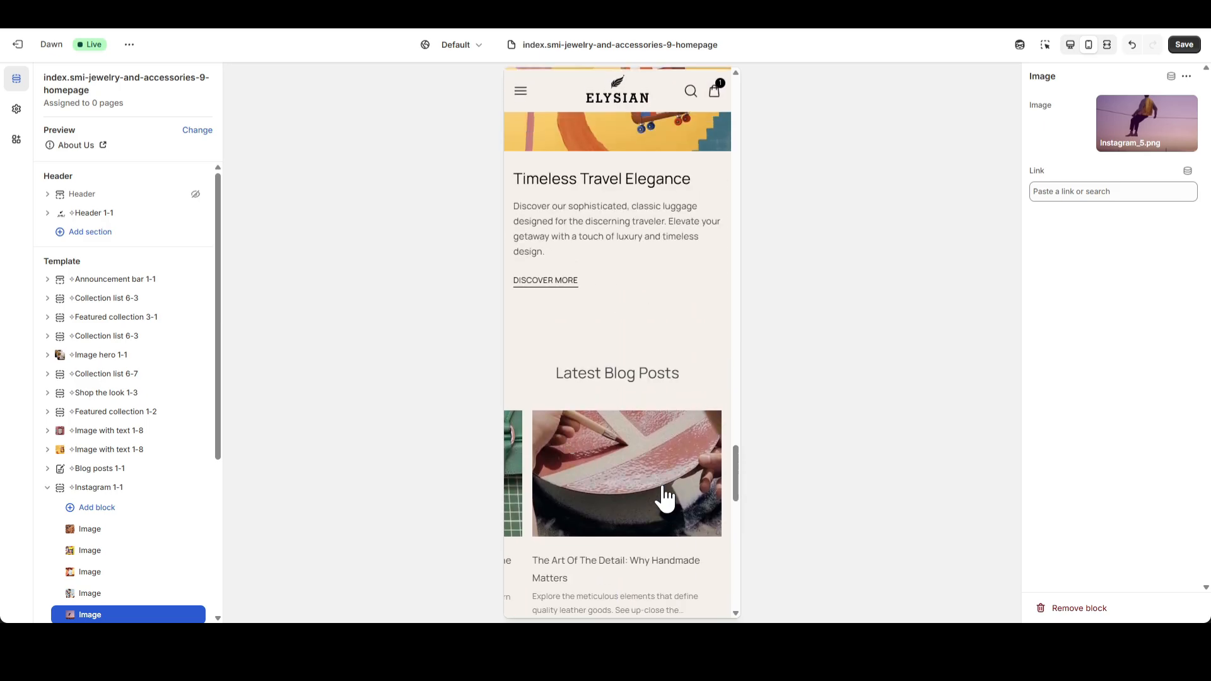
scroll(668, 495, down, 3)
scroll(668, 496, down, 6)
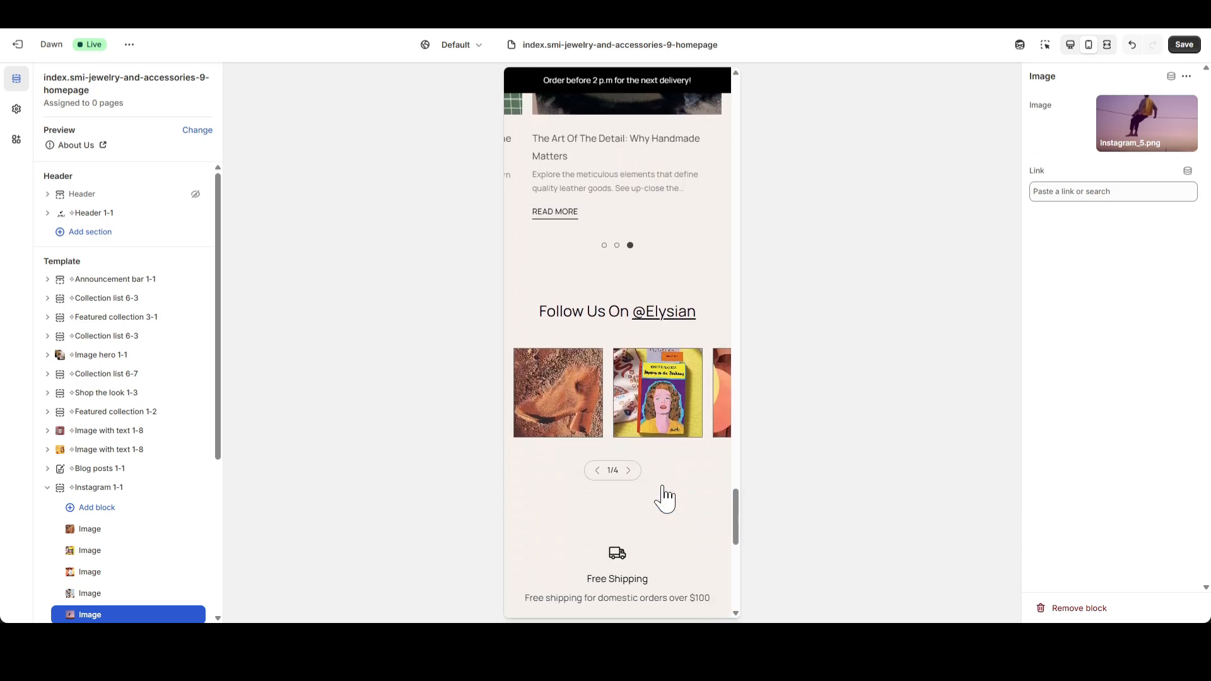
Set the Instagram 1-1 section's mobile top and bottom padding to 20 px and check its carousel.
click(106, 489)
scroll(1177, 483, down, 10)
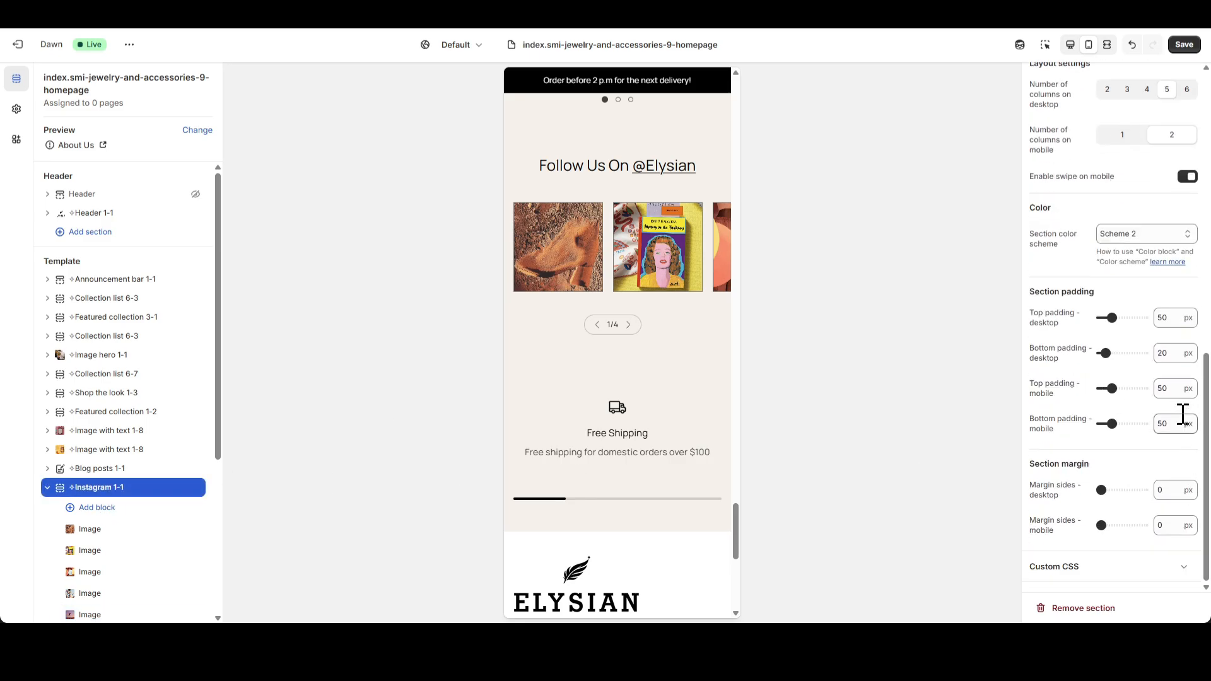
click(1133, 446)
scroll(676, 397, up, 2)
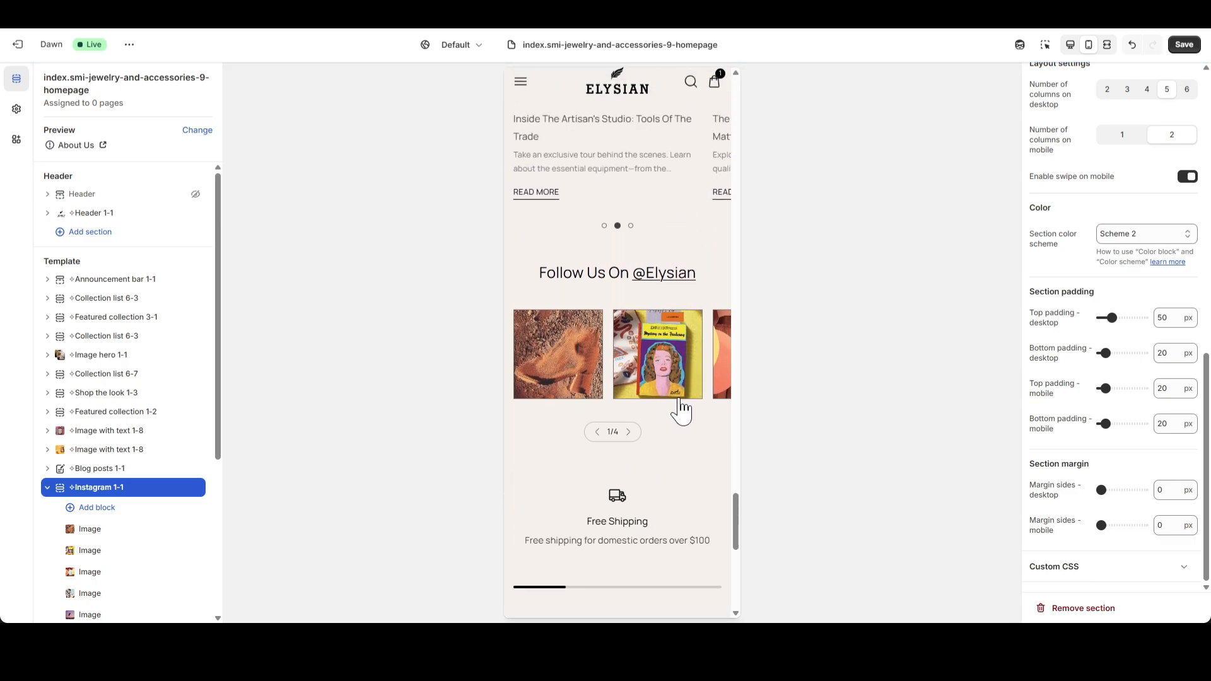
triple_click(629, 432)
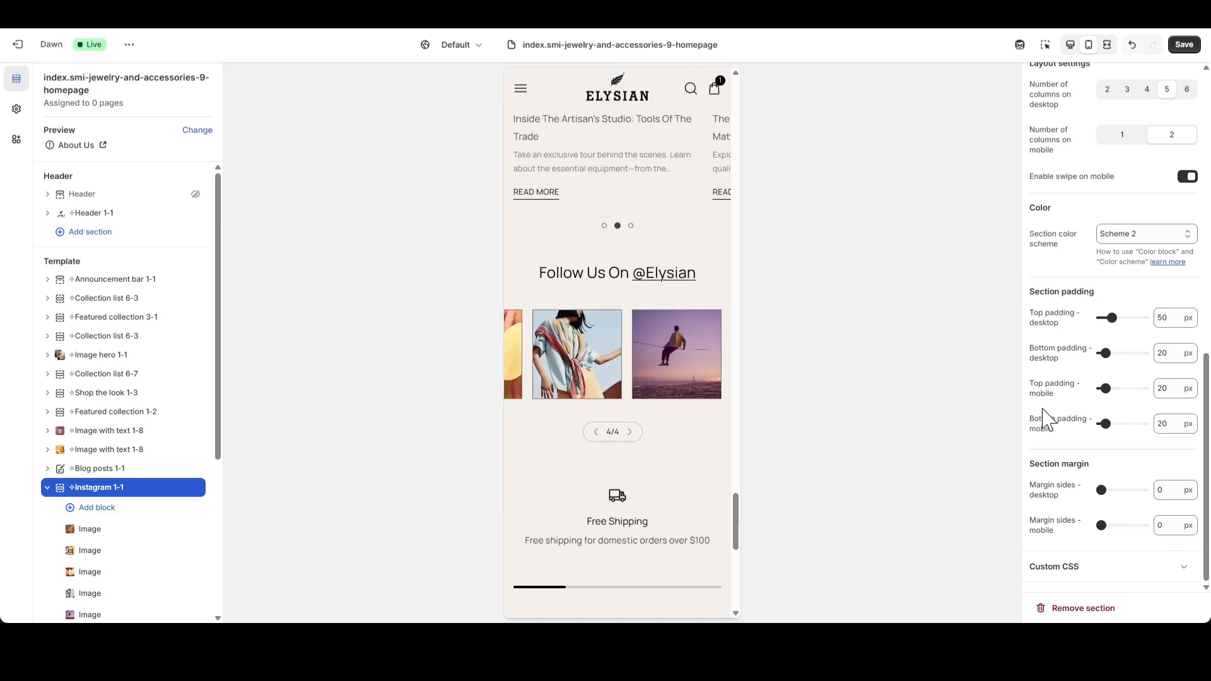
Set the Instagram 1-1 section to one column on mobile, page through its slides, and return the preview to desktop view.
scroll(1129, 410, up, 2)
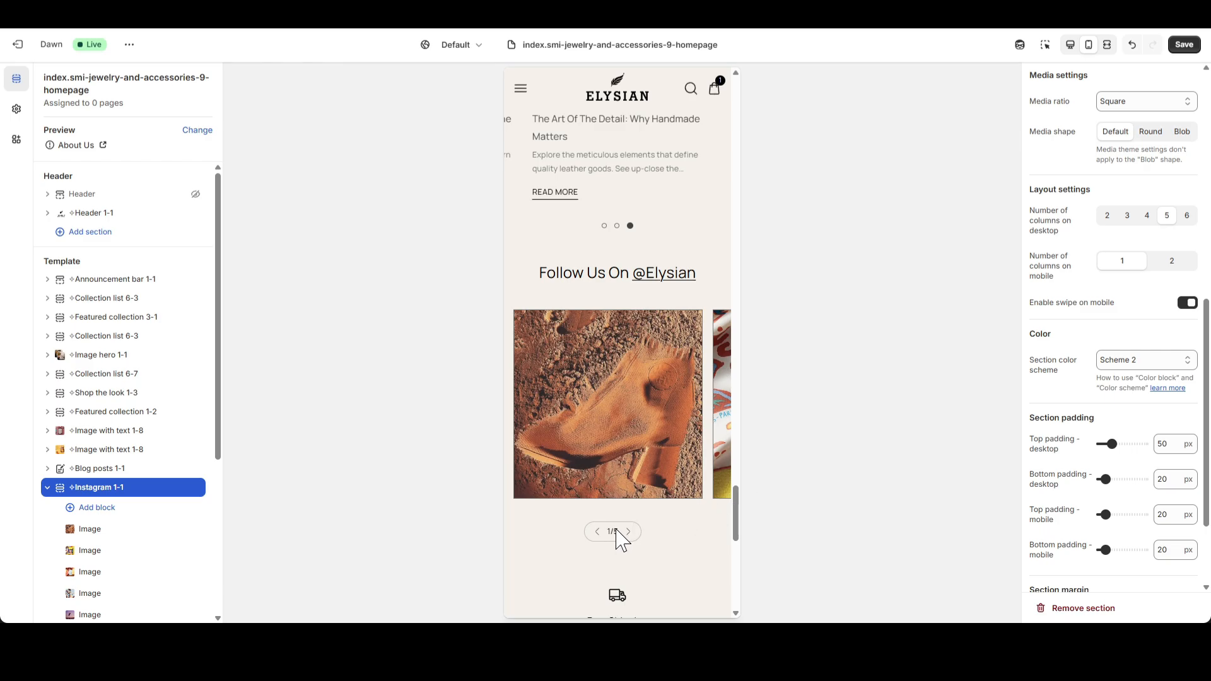
click(628, 531)
click(628, 532)
click(629, 531)
click(628, 531)
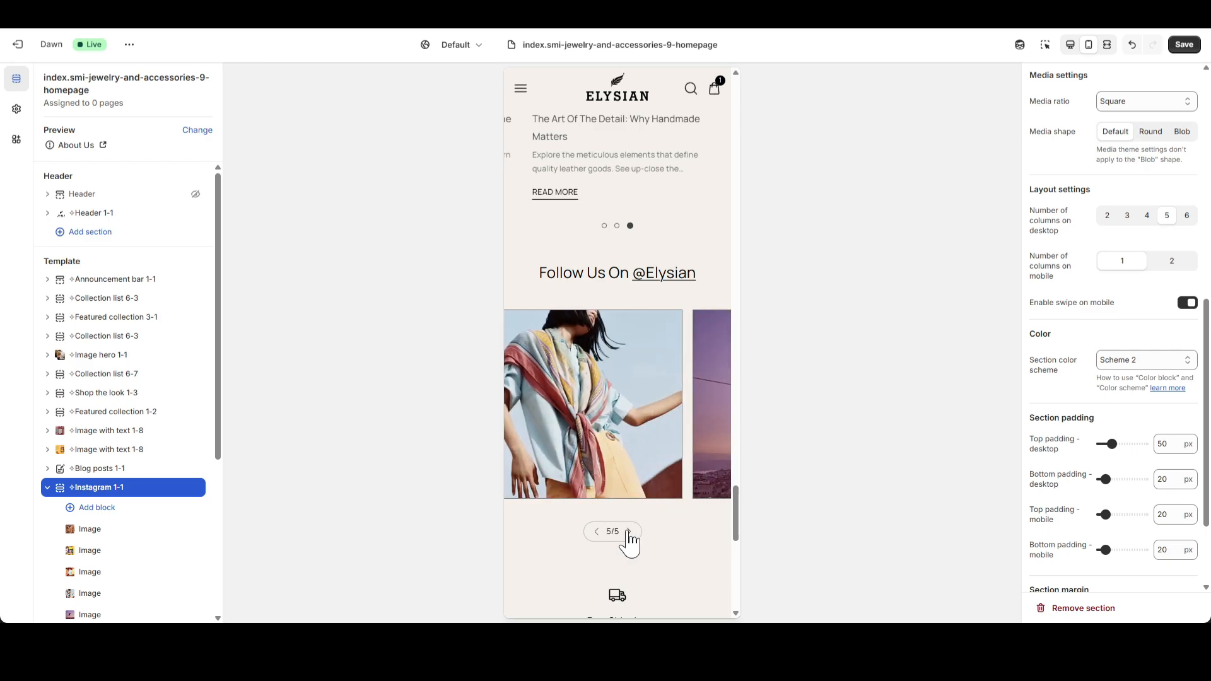
click(598, 531)
click(598, 532)
click(598, 532)
click(598, 532)
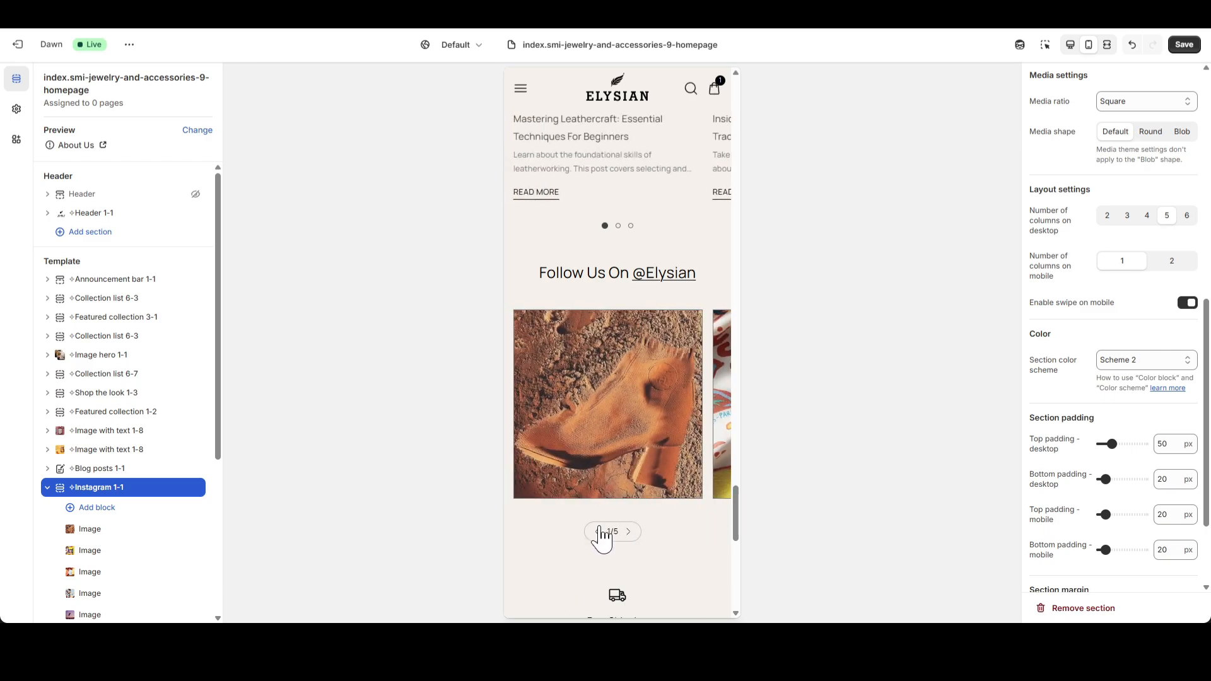
click(1070, 45)
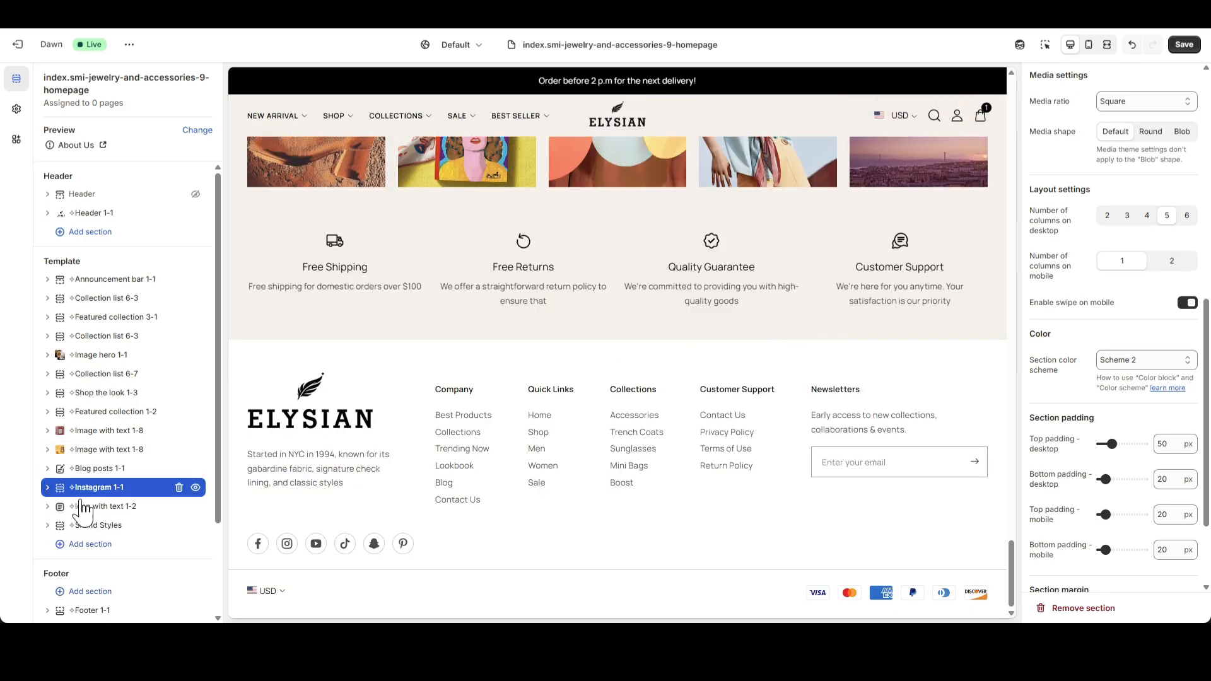
Open the Icon with text 1-2 section's settings and look over its four text columns in the preview.
click(102, 509)
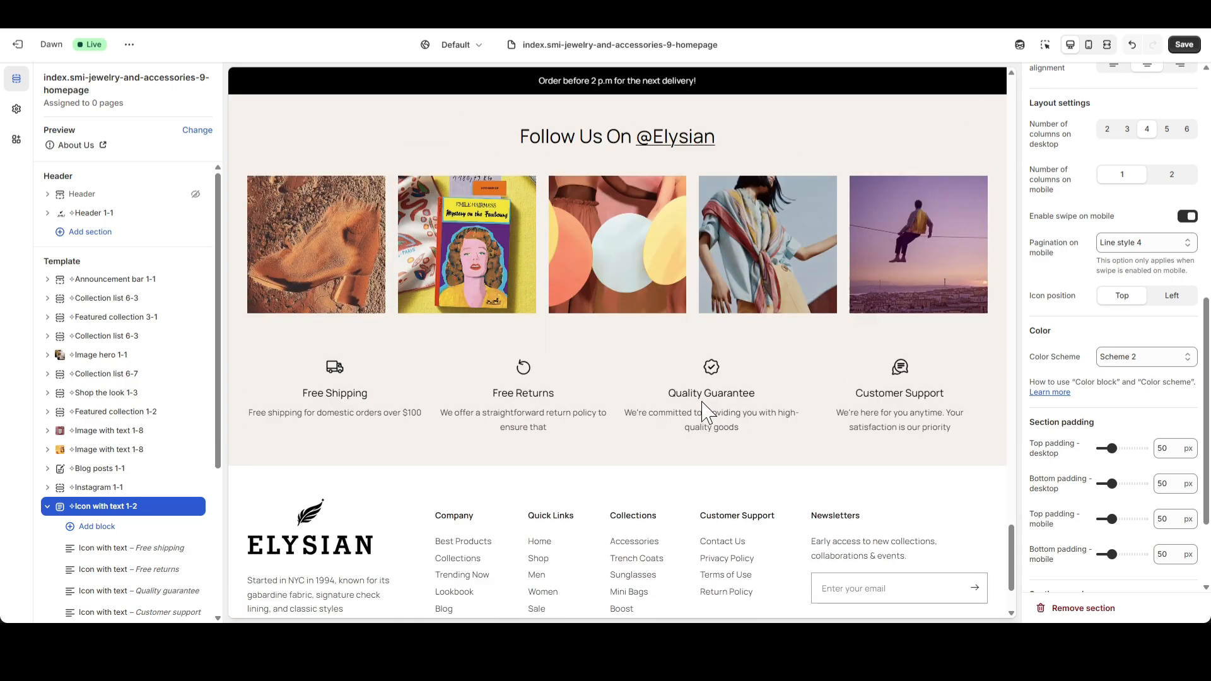
drag(381, 395, 894, 396)
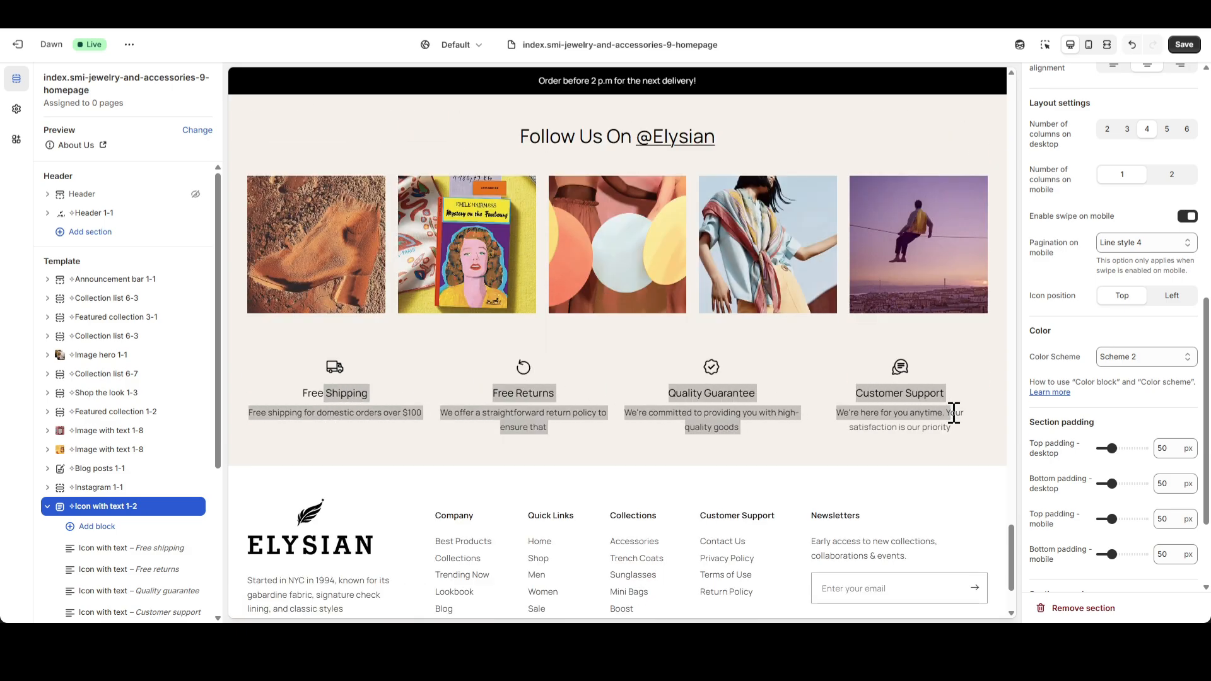
click(911, 421)
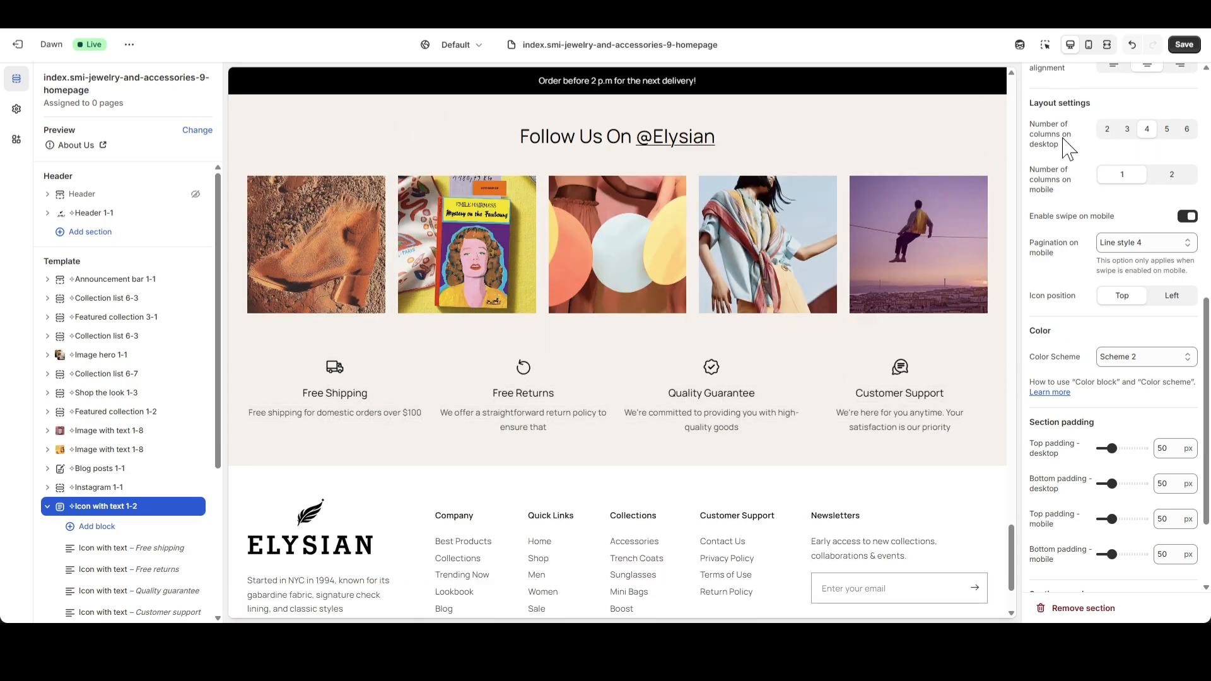
Try two desktop columns in the Icon with text 1-2 section, and restore four columns.
click(1107, 130)
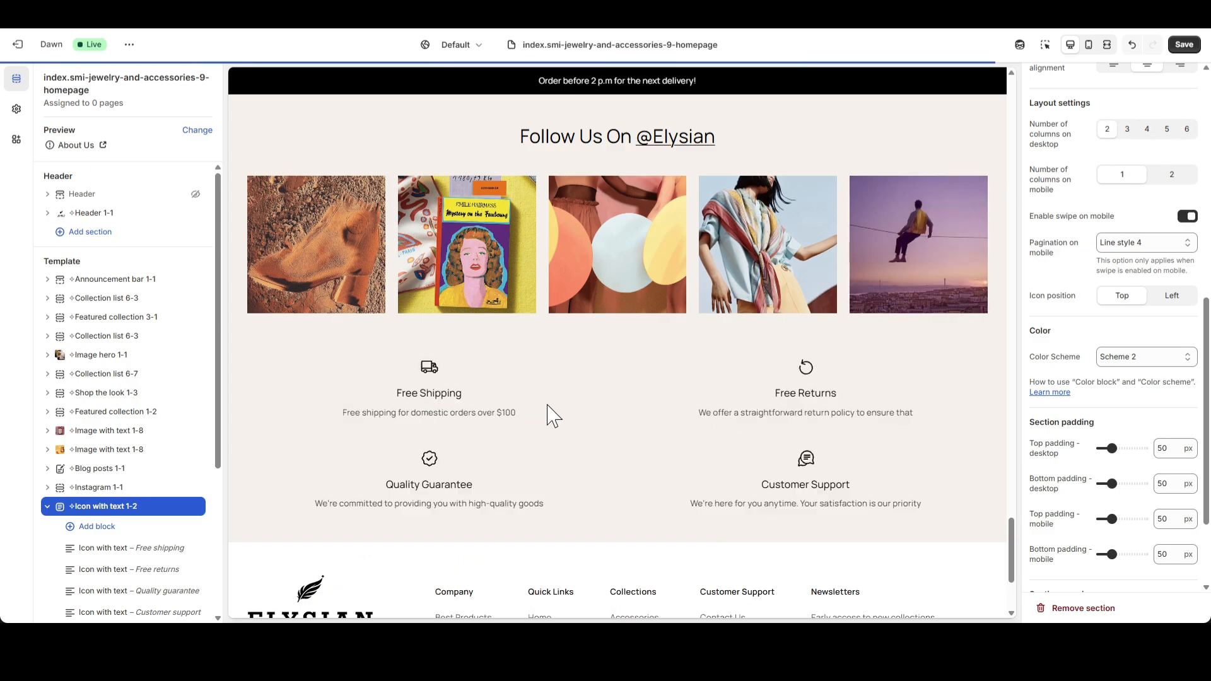
click(1147, 130)
drag(378, 395, 925, 413)
click(924, 412)
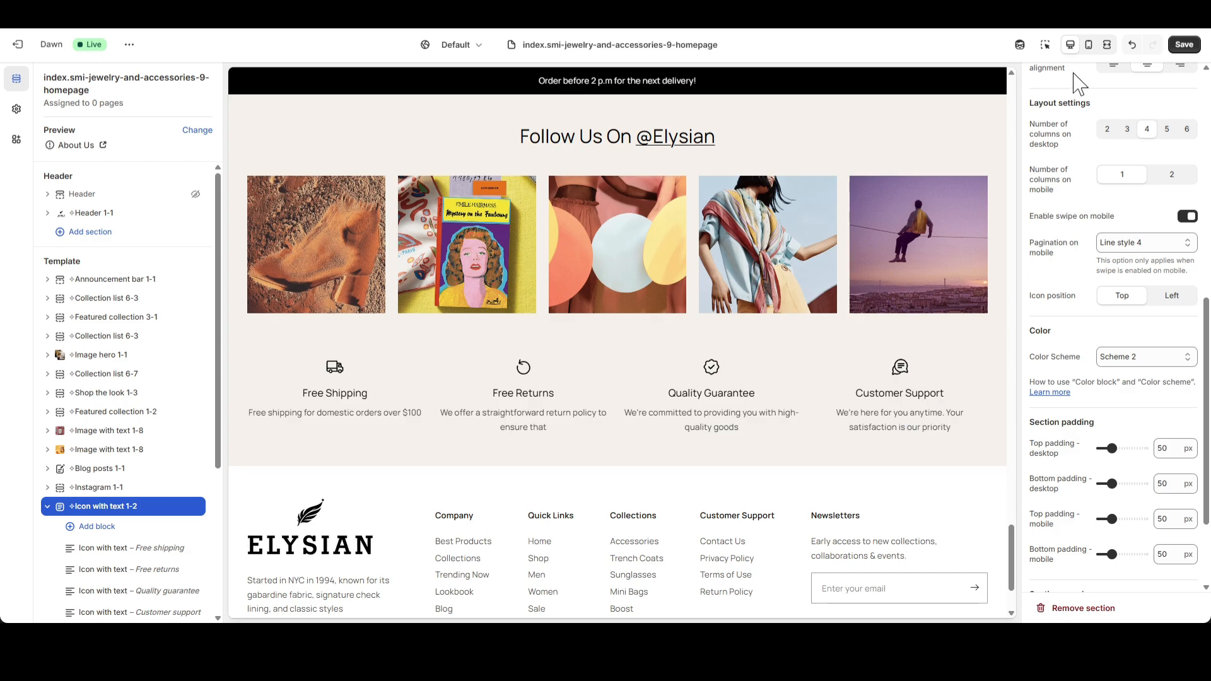
Switch the preview to mobile view and set the Icon with text 1-2 section to two columns on mobile.
click(1090, 46)
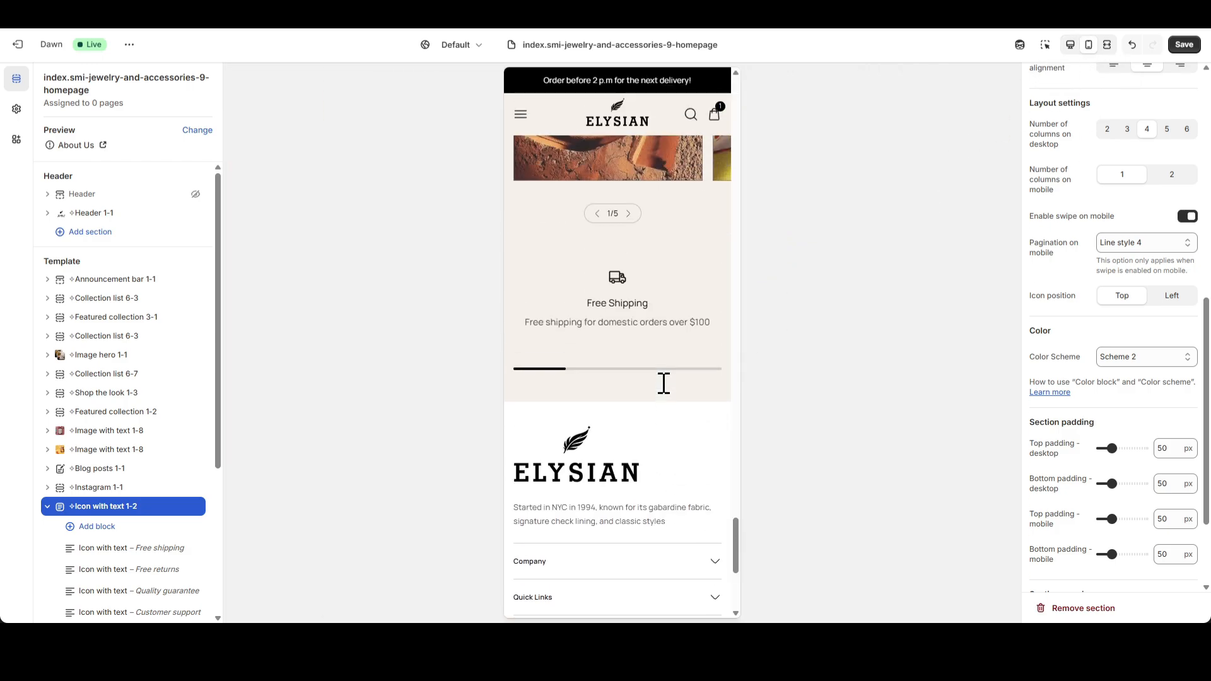
click(1159, 178)
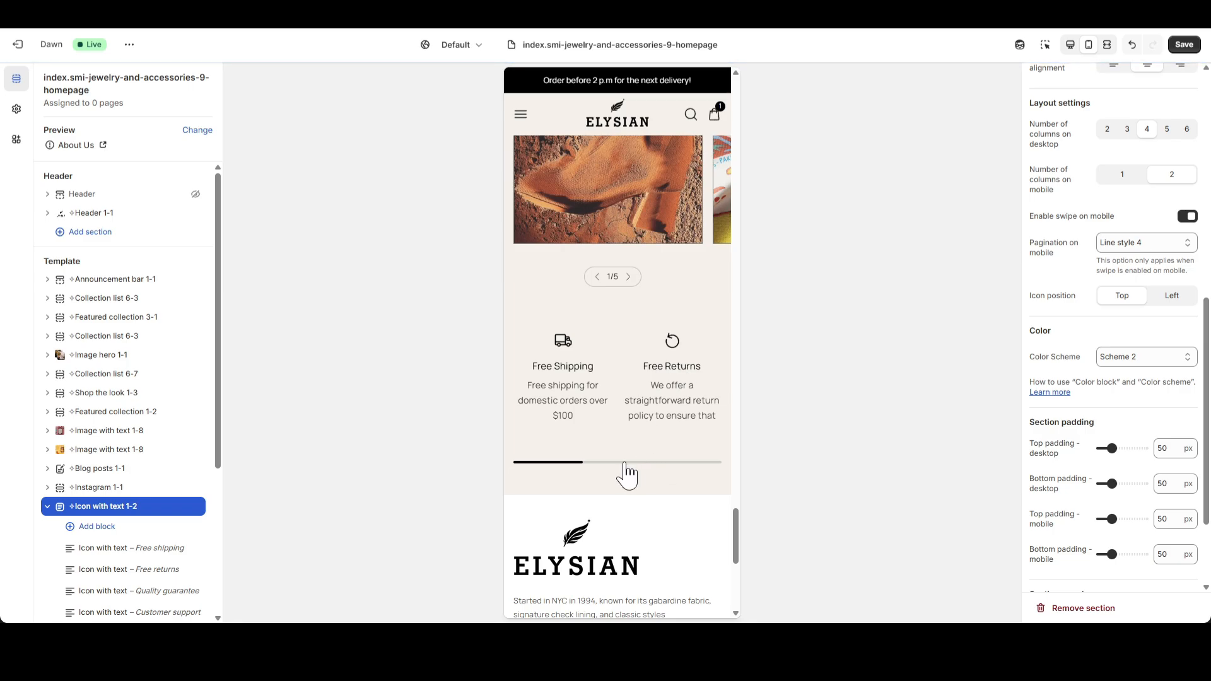
drag(622, 473, 549, 470)
Try the Icon with text 1-2 section with mobile swipe disabled, and with swipe re-enabled and the icon position set to Left.
click(1188, 217)
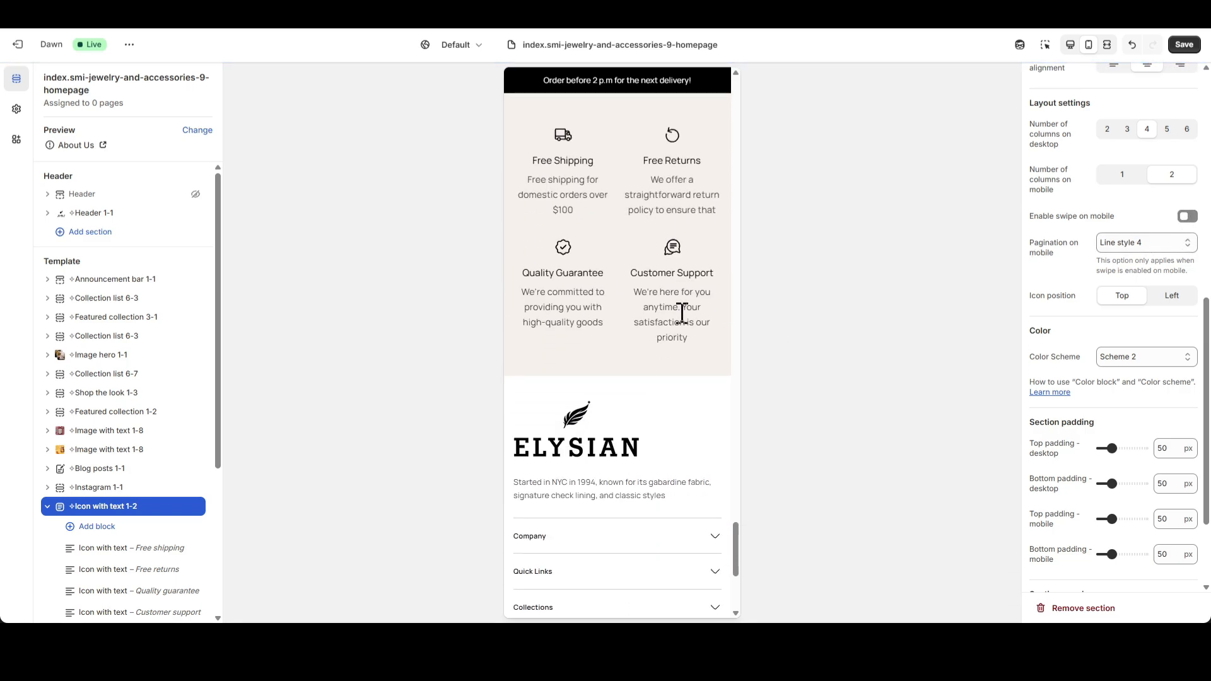
click(1189, 218)
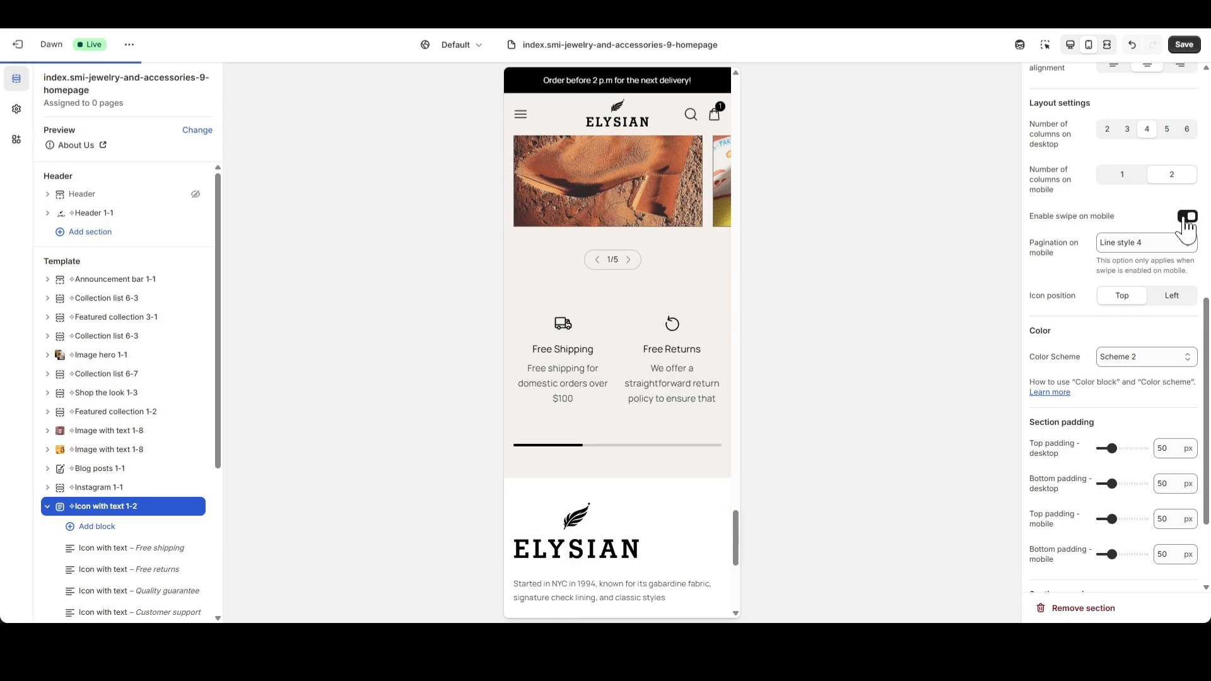
click(1170, 297)
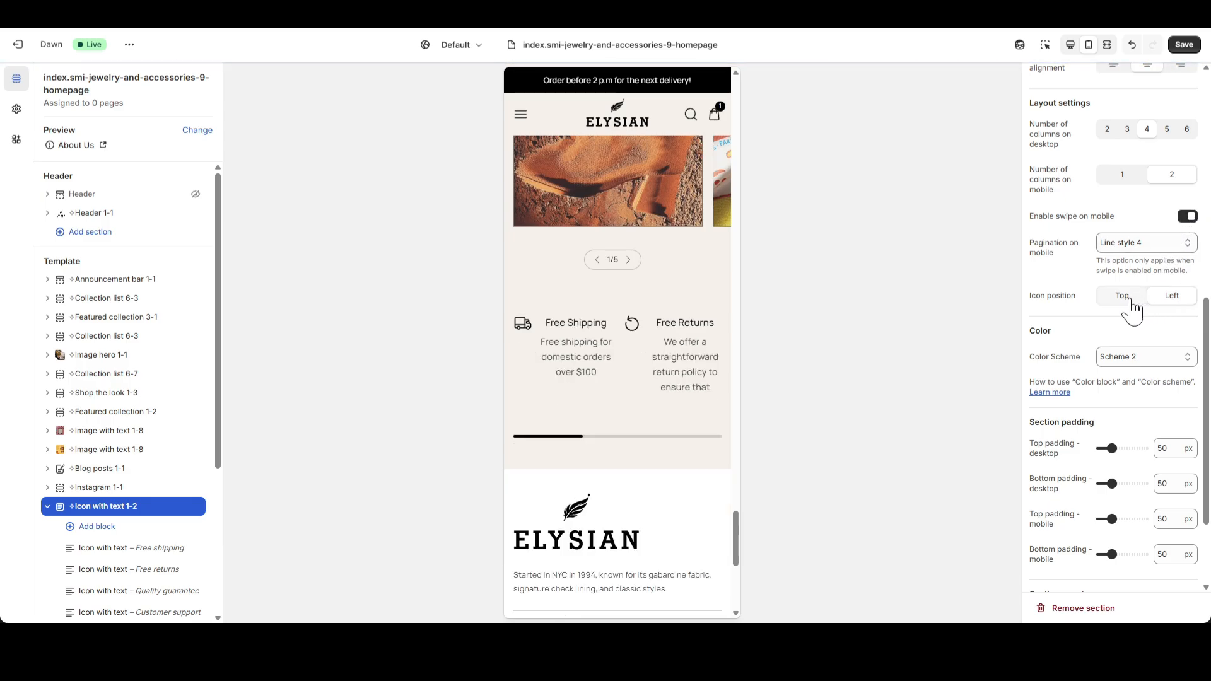
Return the preview to desktop view and open the Free shipping block's settings in the Icon with text 1-2 section.
click(1066, 53)
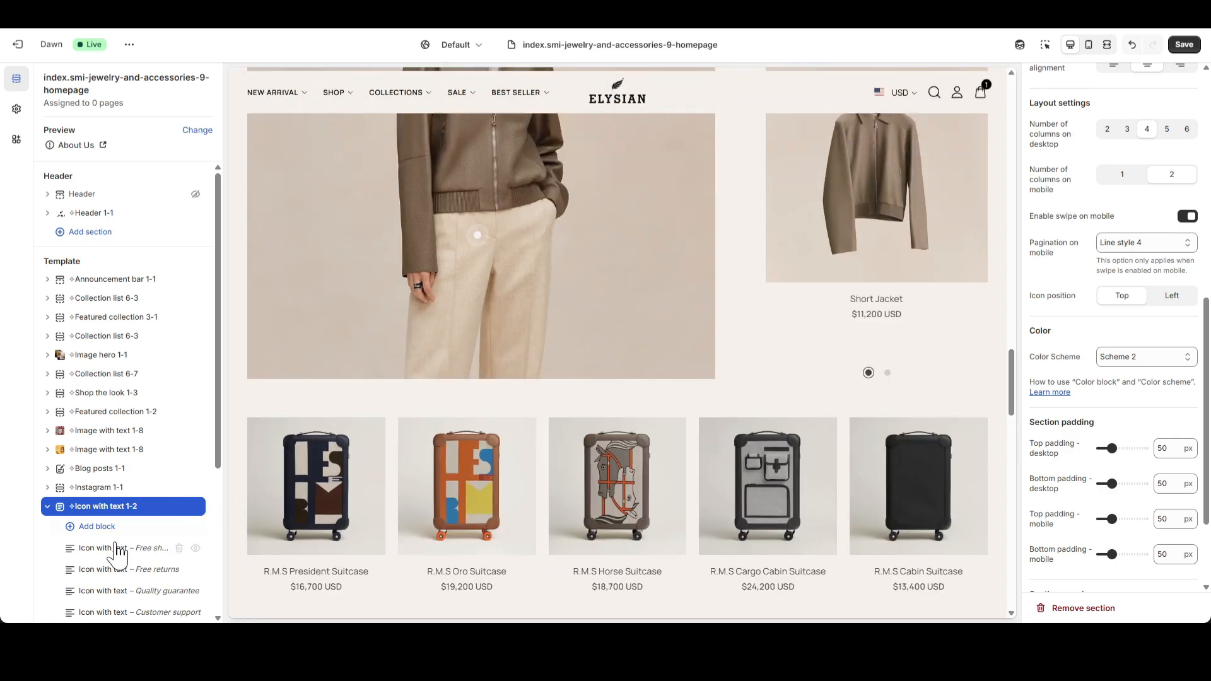
click(116, 548)
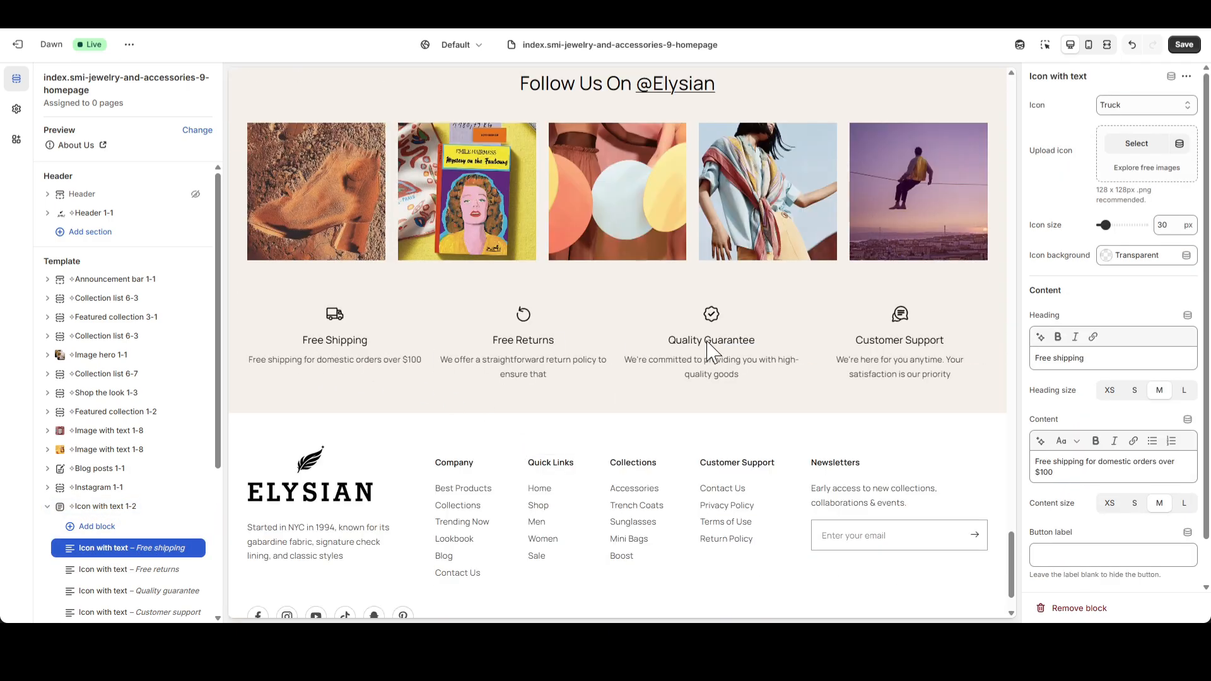
Save the changes to the jewelry and accessories homepage template.
triple_click(1068, 471)
click(1171, 49)
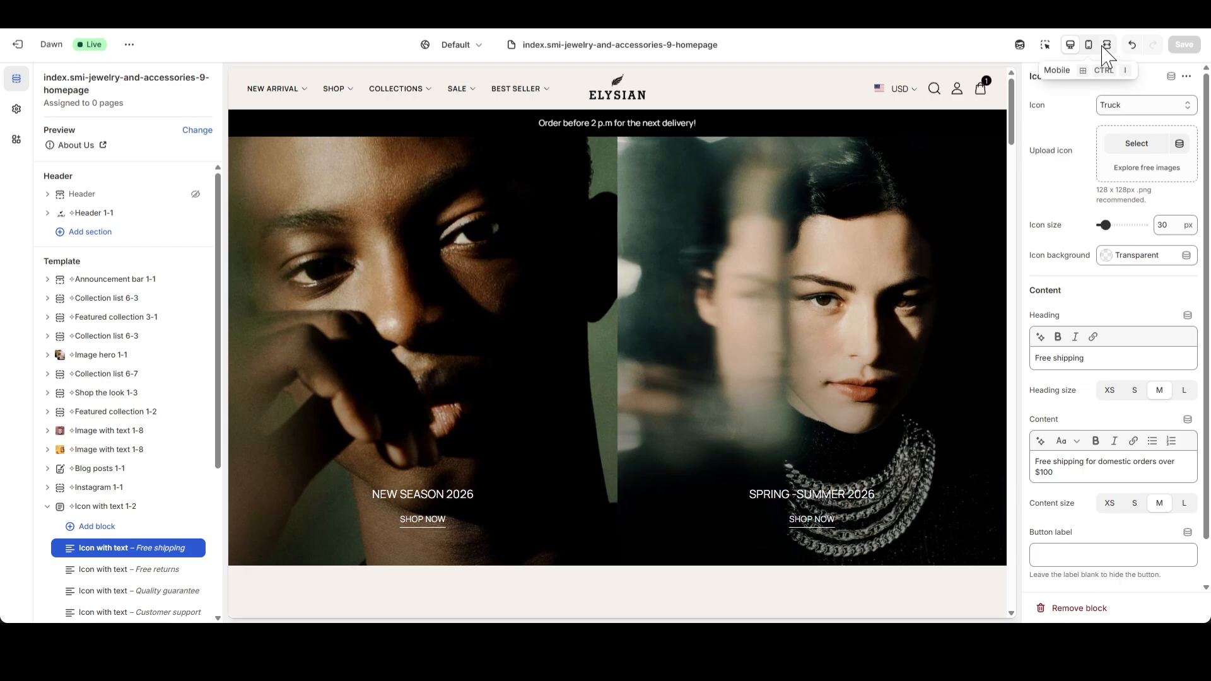
Switch to the full-width preview and view the Belts and Hats product tabs in the featured collection.
click(1105, 45)
scroll(770, 359, down, 7)
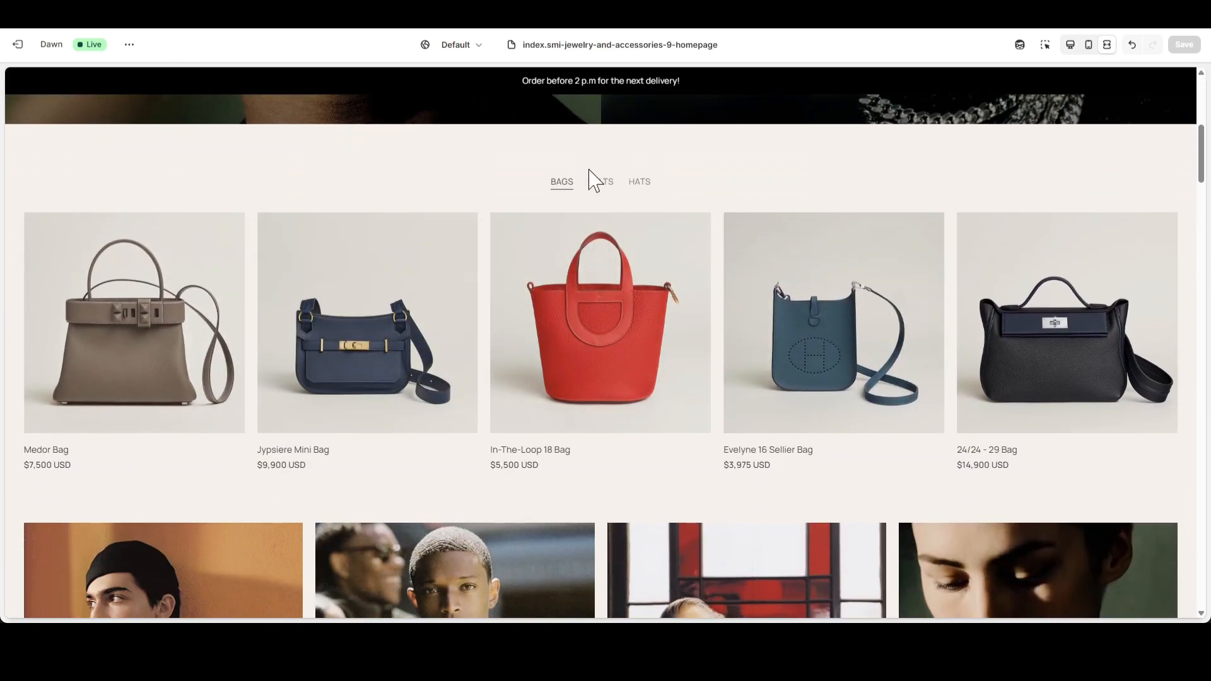
click(598, 183)
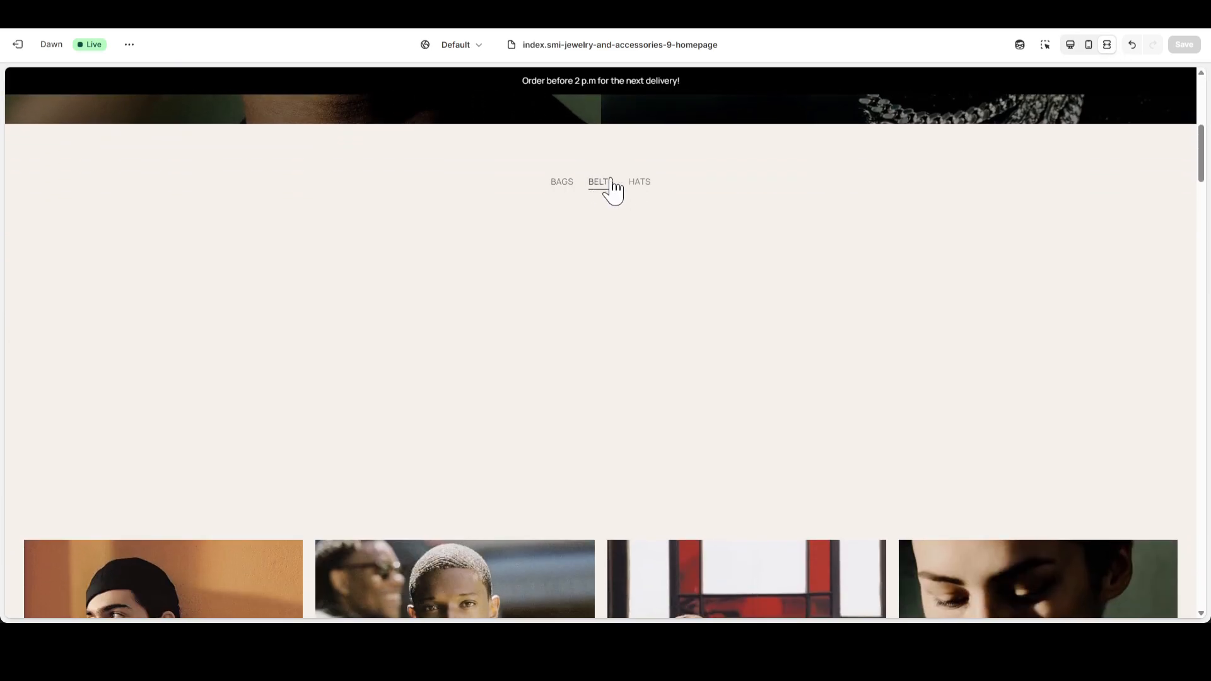
click(640, 190)
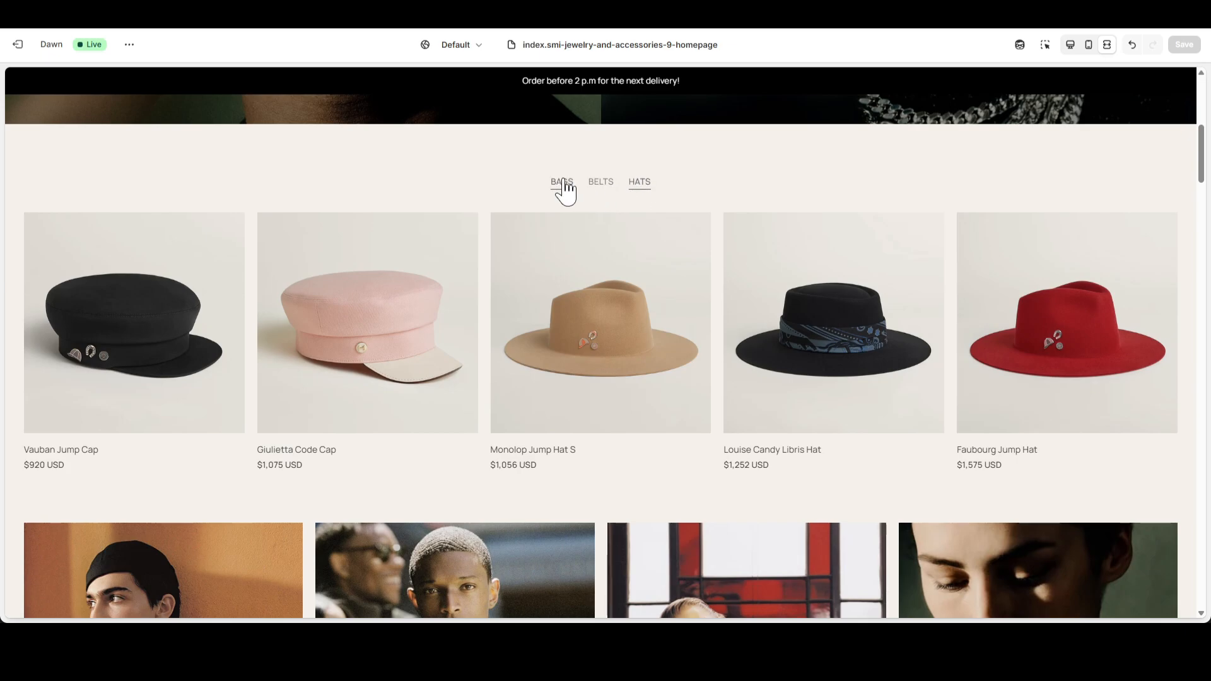
Review the collection banners and image hero in the full-width preview, and test both hotspots on the Shop the look image.
scroll(564, 193, down, 6)
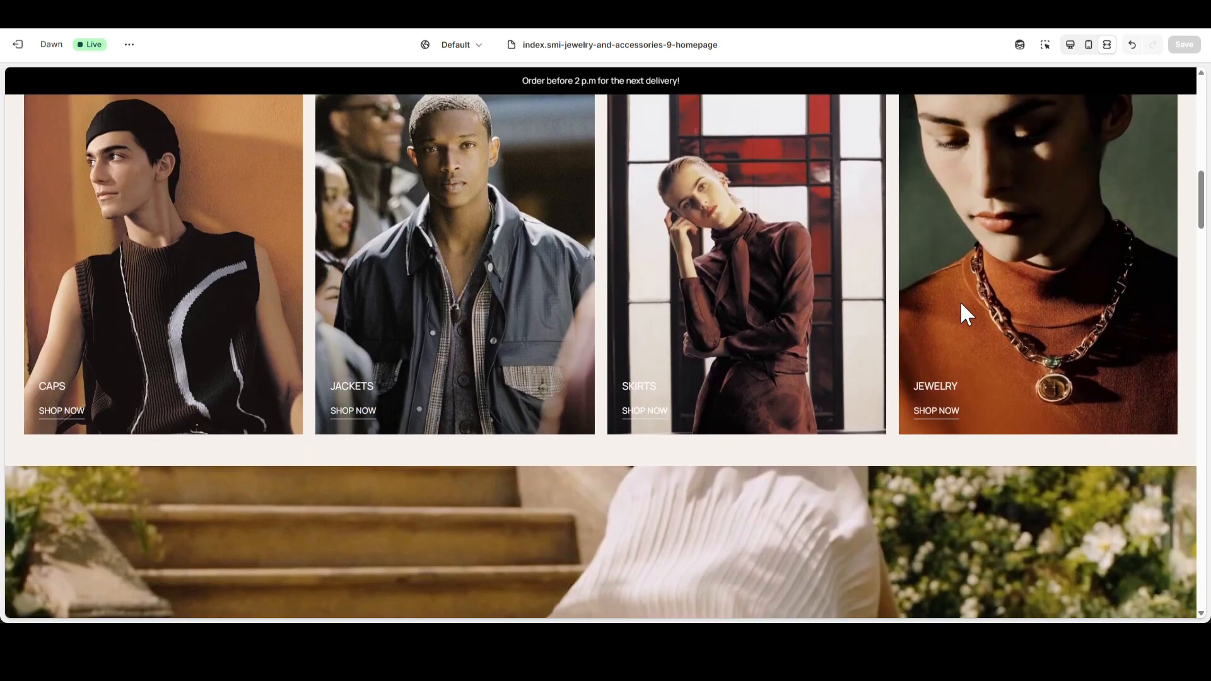
scroll(607, 377, down, 5)
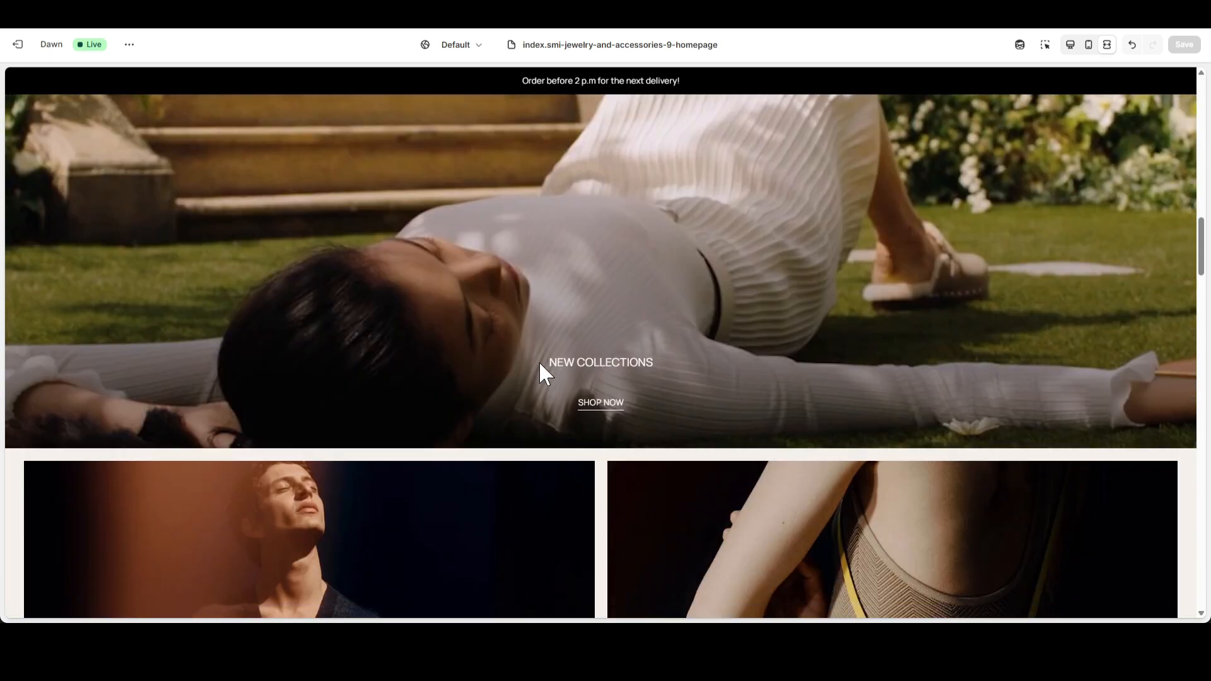
scroll(540, 365, down, 5)
scroll(644, 373, down, 7)
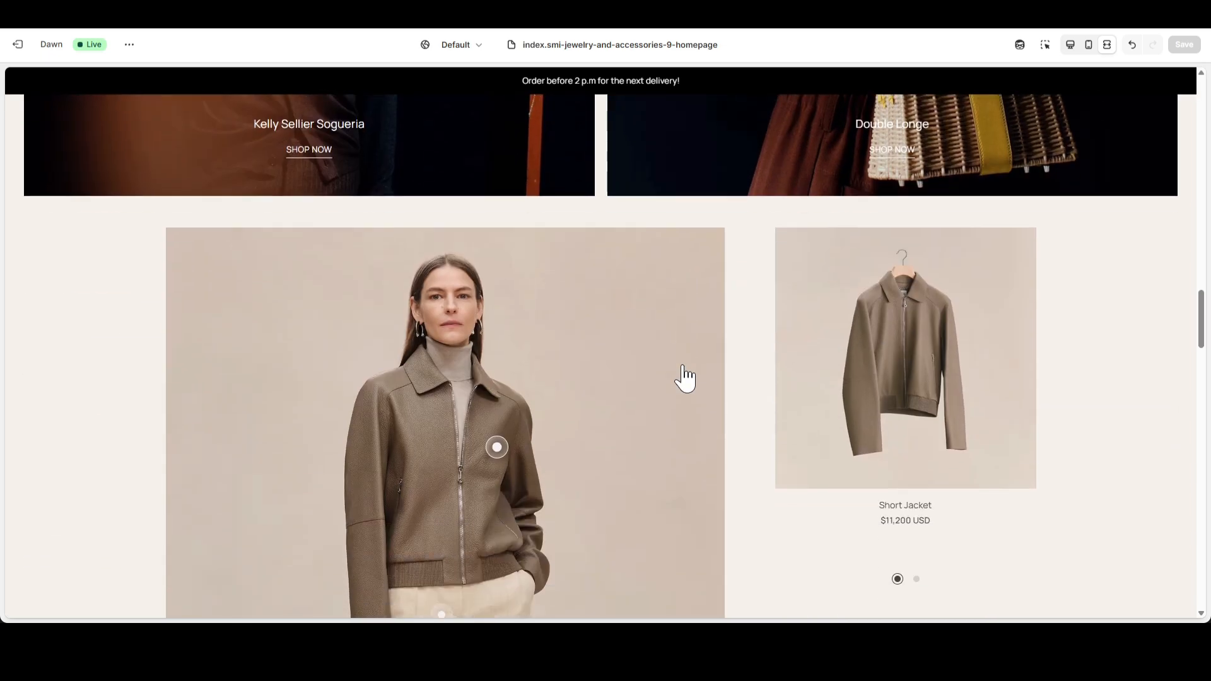
scroll(683, 379, down, 2)
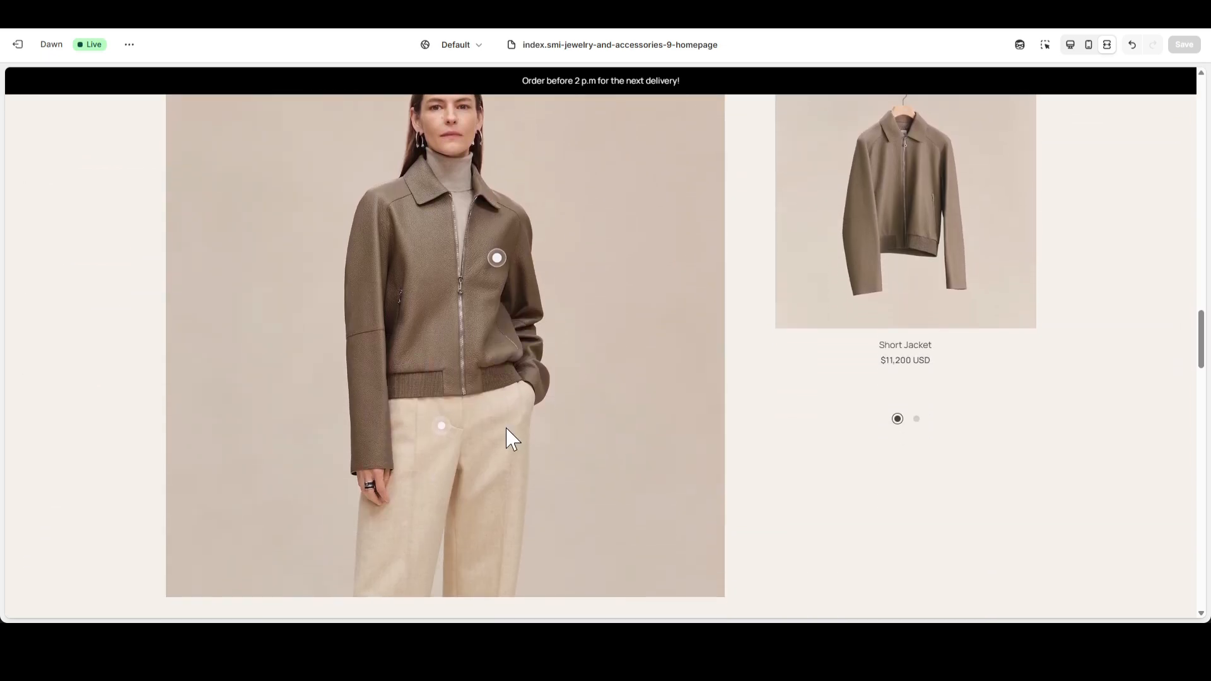
click(443, 427)
click(498, 262)
scroll(492, 380, up, 1)
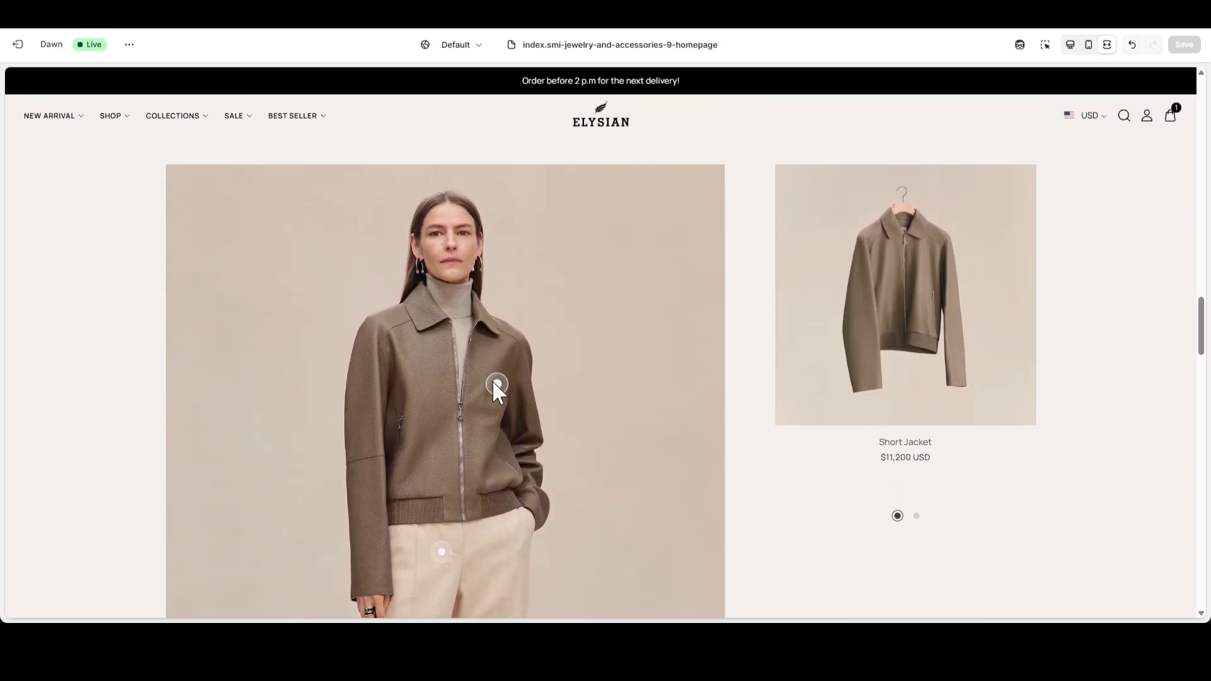
Examine the suitcase products, image with text, blog posts, Instagram and icon with text sections in the full-width preview.
scroll(614, 389, down, 7)
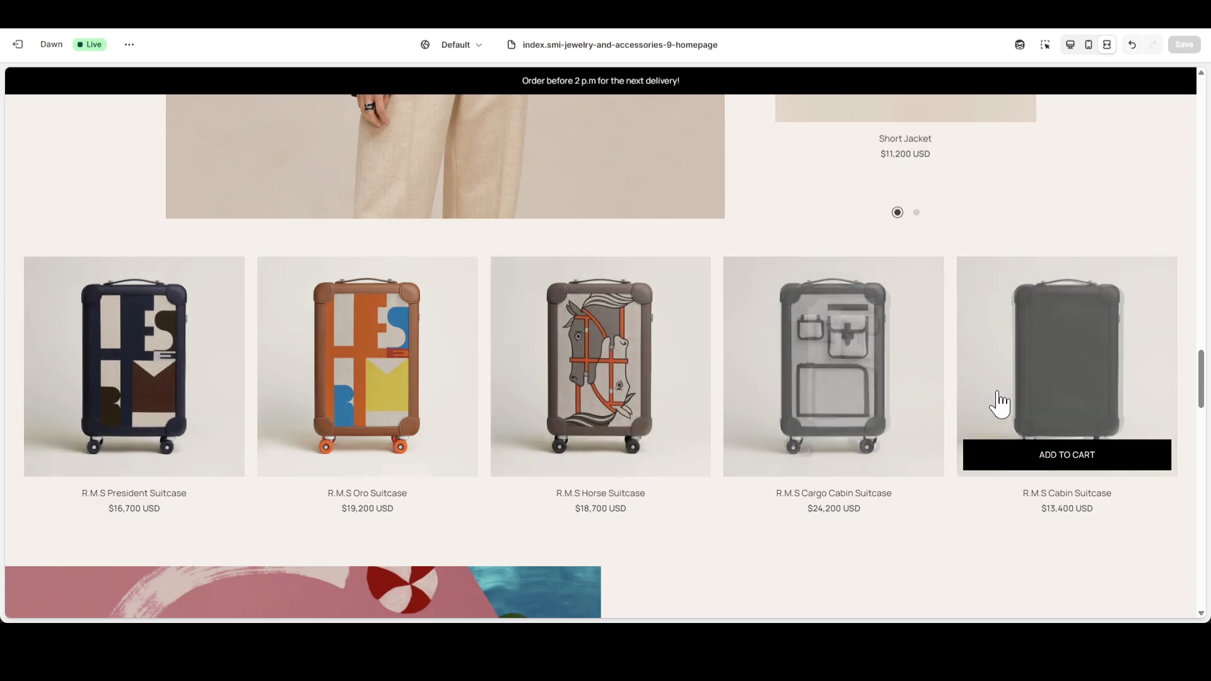
scroll(616, 370, down, 8)
scroll(770, 316, down, 7)
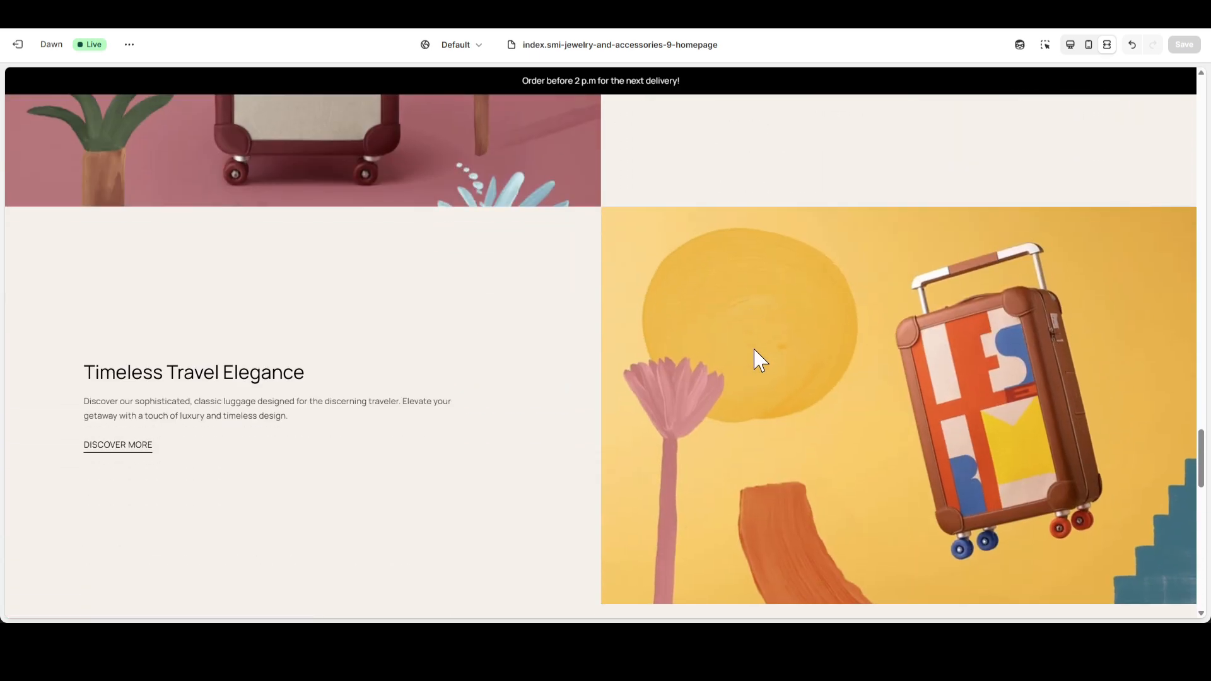
scroll(167, 384, up, 2)
scroll(574, 375, down, 5)
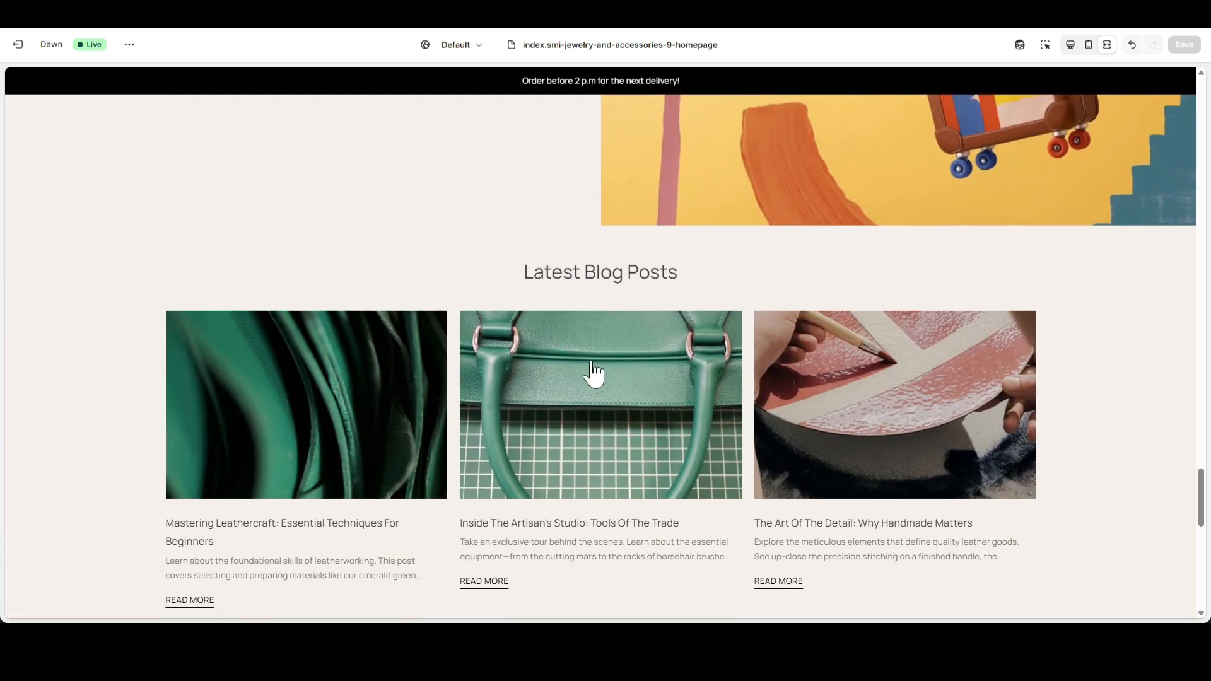
scroll(446, 332, down, 8)
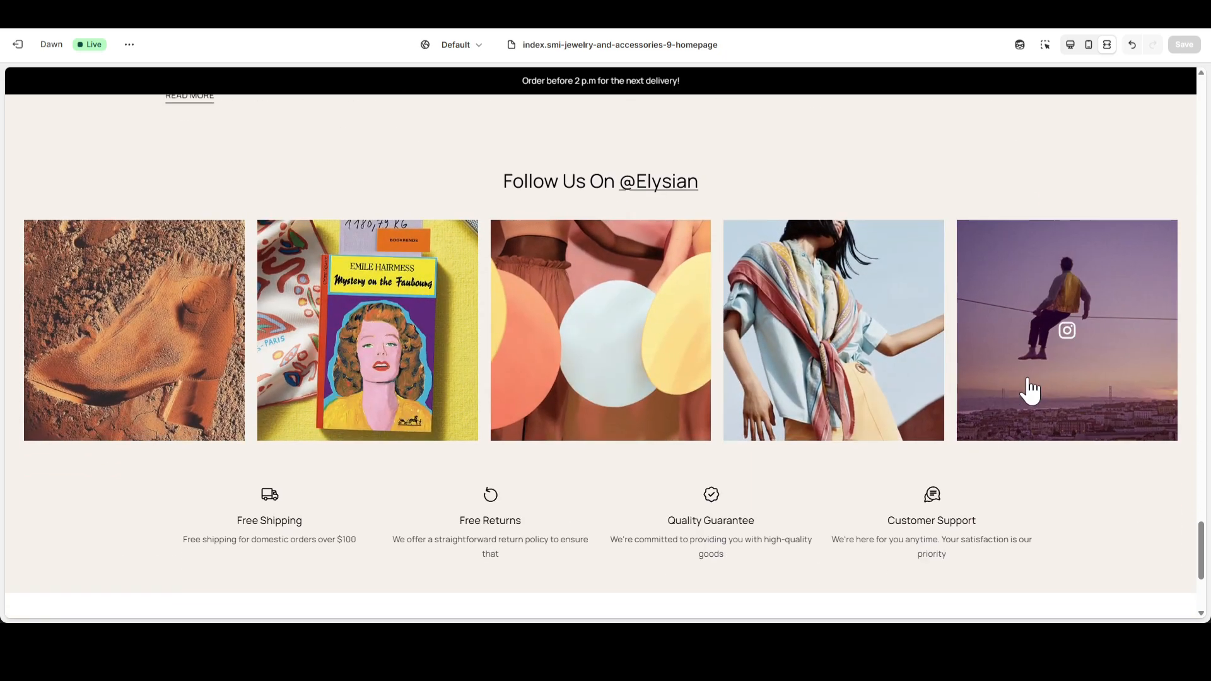
scroll(391, 416, down, 2)
scroll(641, 399, up, 3)
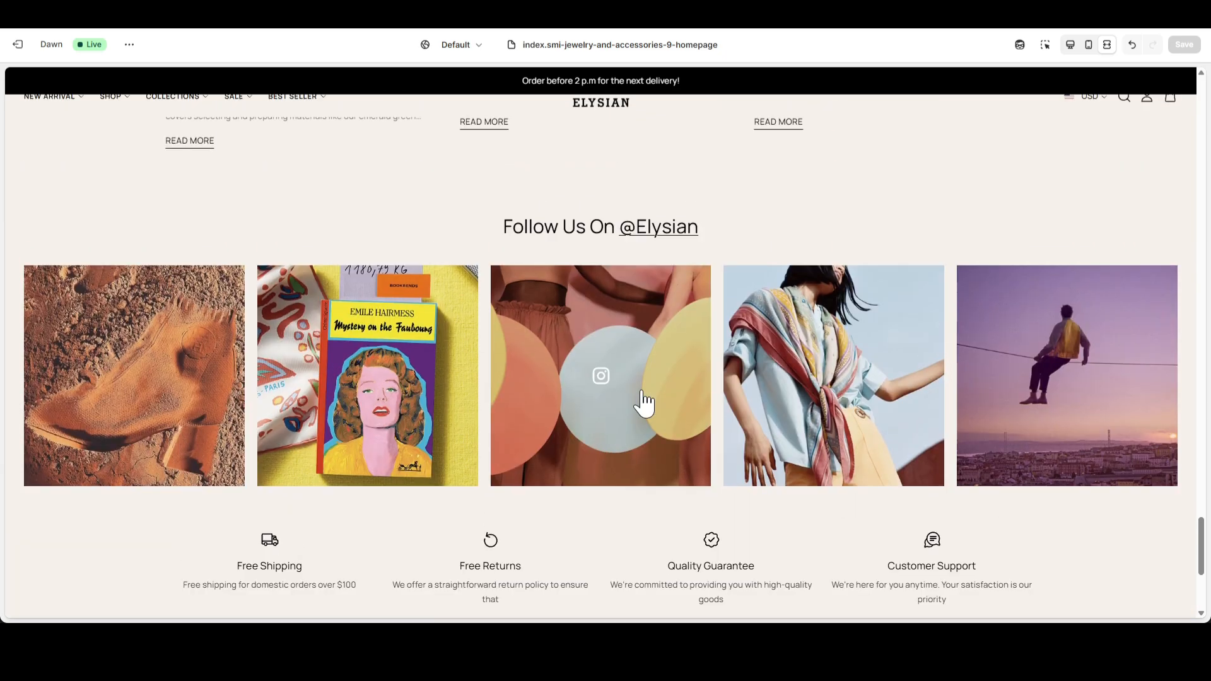
Review the homepage in mobile view from the footer up to the opening collection banners, and return the preview to desktop view.
click(1088, 46)
scroll(662, 378, up, 7)
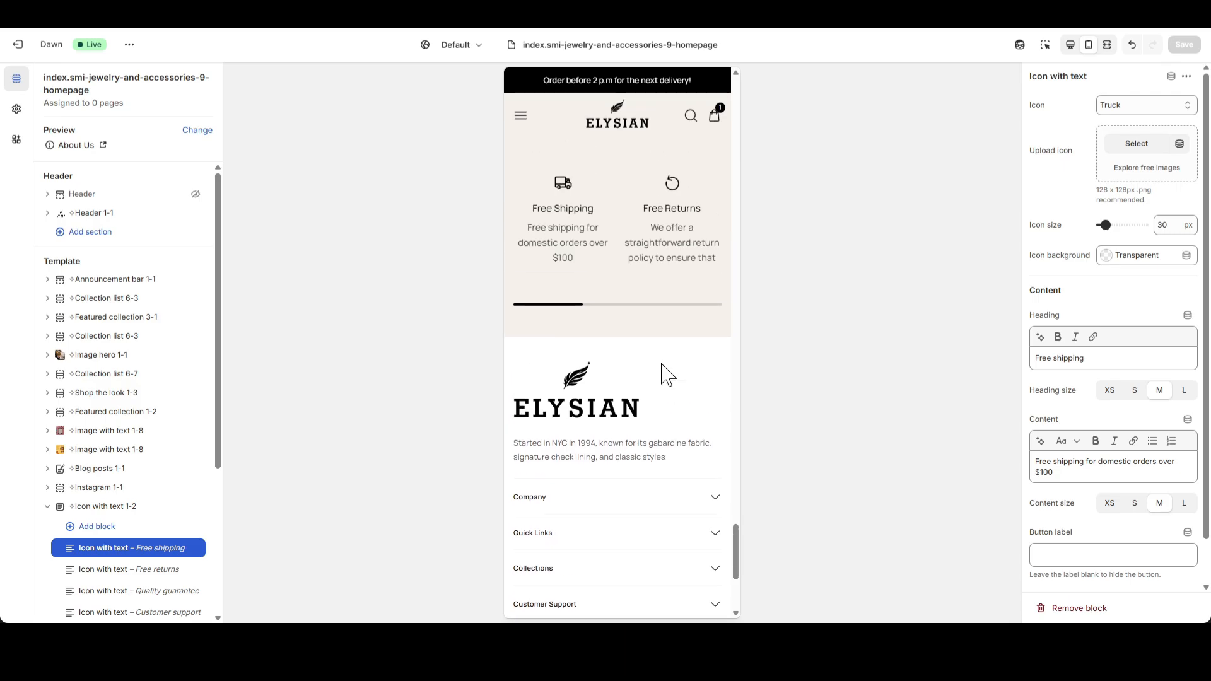
scroll(667, 399, up, 10)
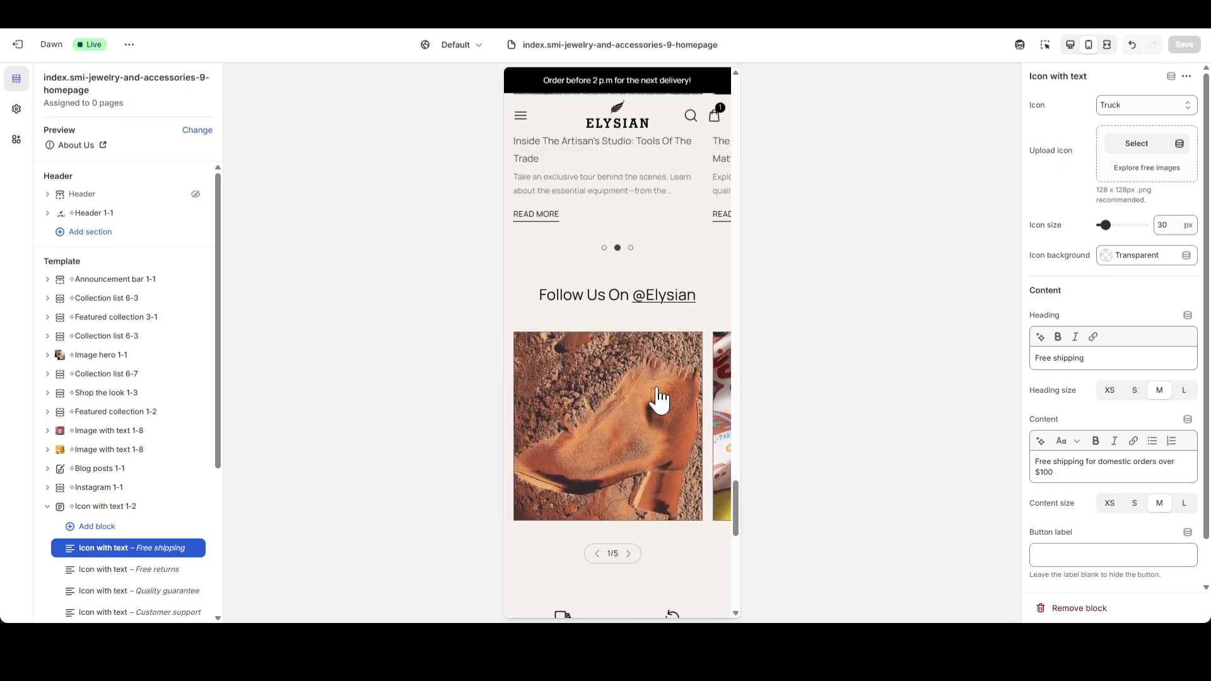
scroll(664, 396, up, 10)
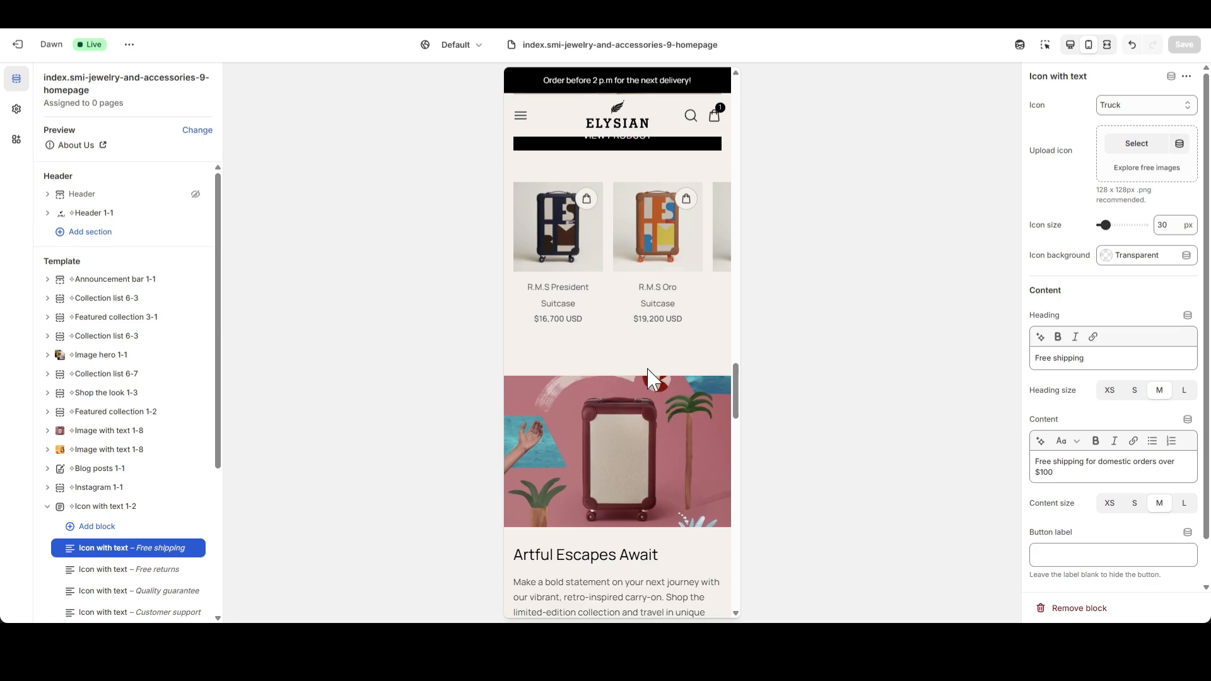
scroll(657, 404, up, 3)
scroll(650, 407, up, 10)
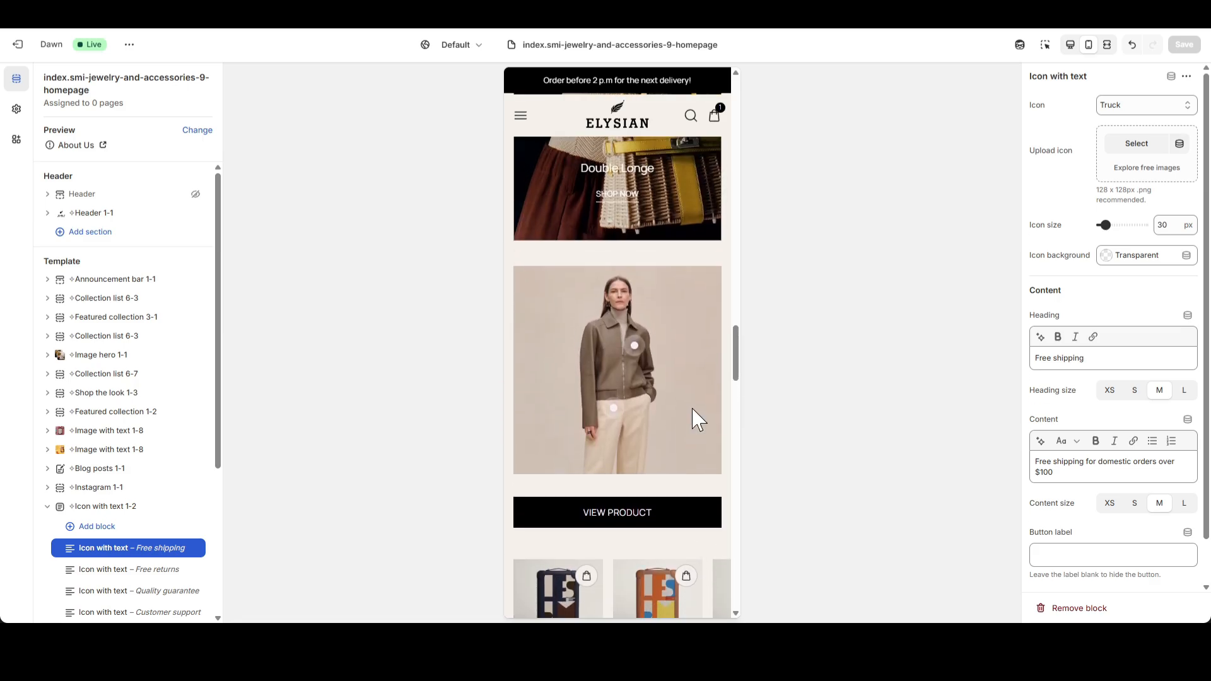
scroll(656, 427, up, 10)
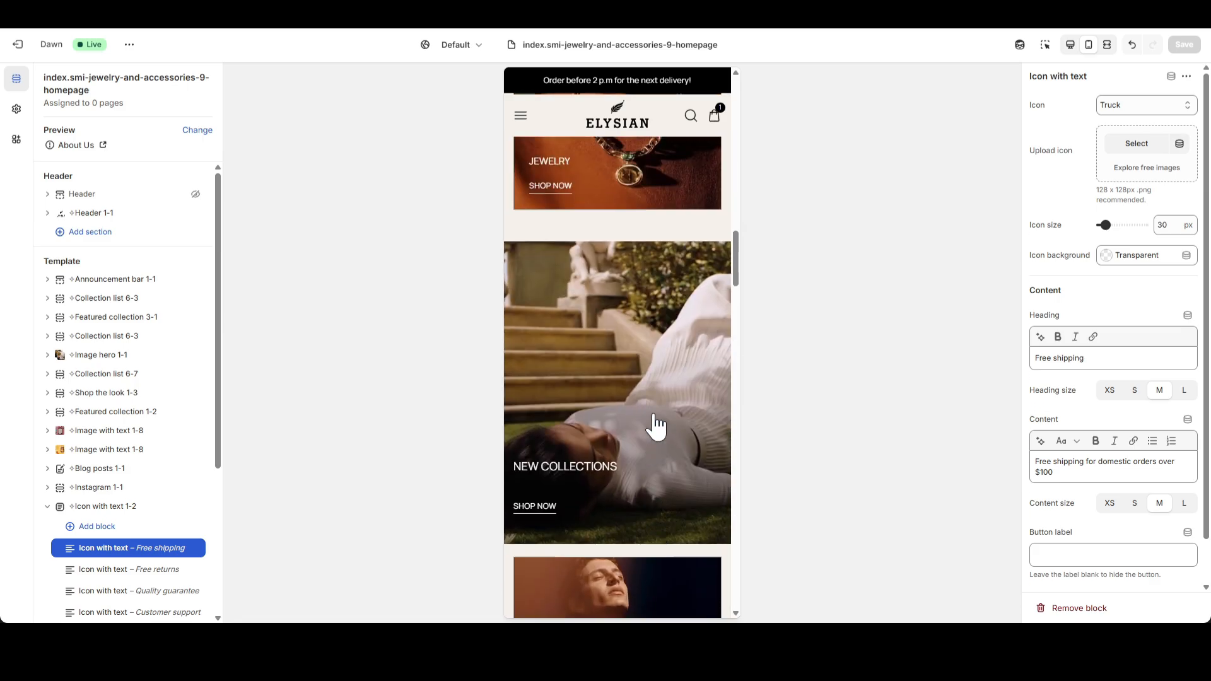
scroll(656, 429, up, 10)
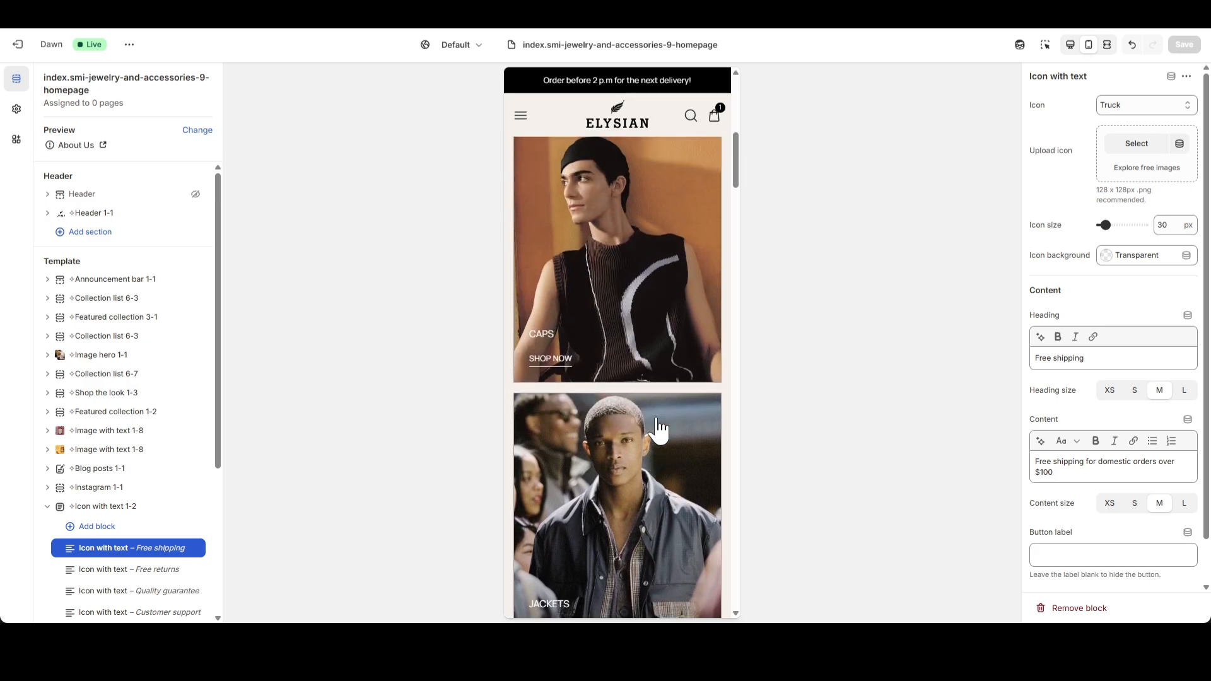
drag(656, 309, 725, 307)
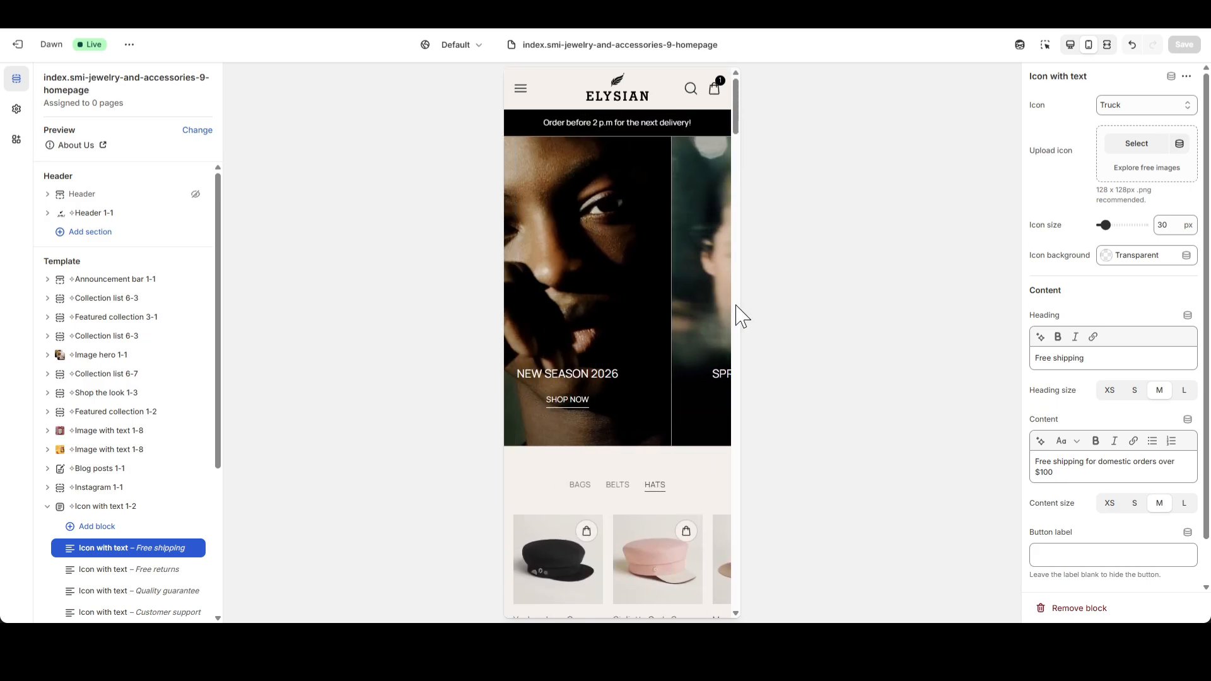
click(1080, 46)
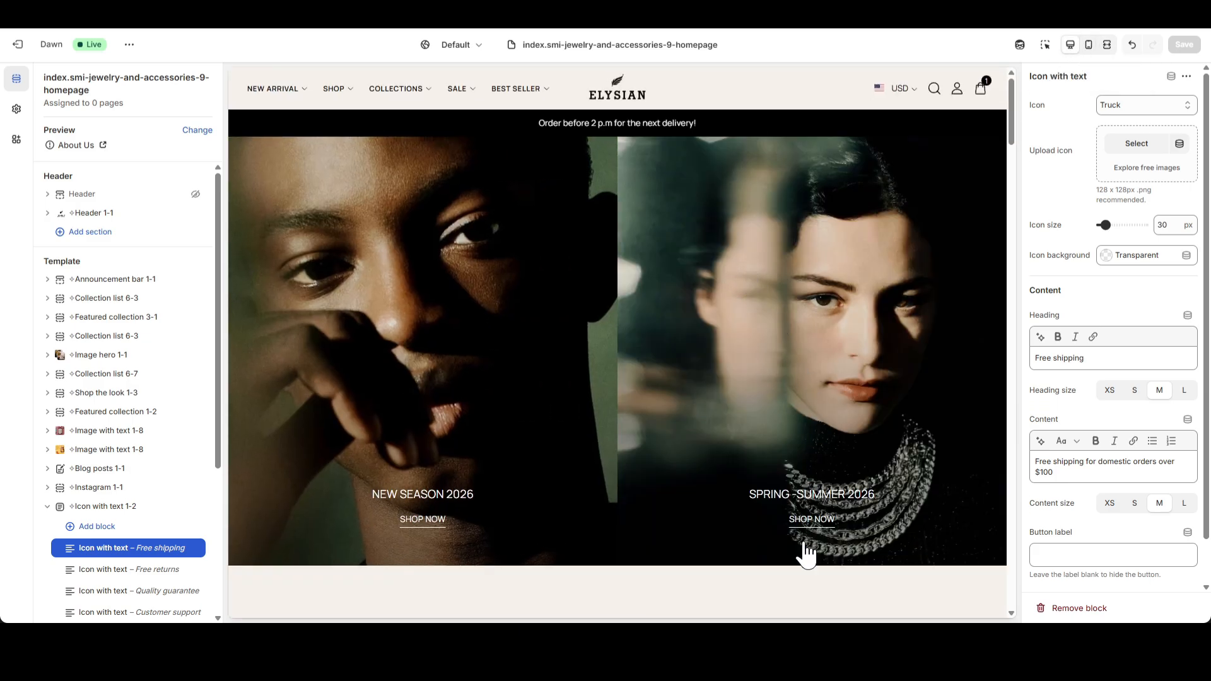